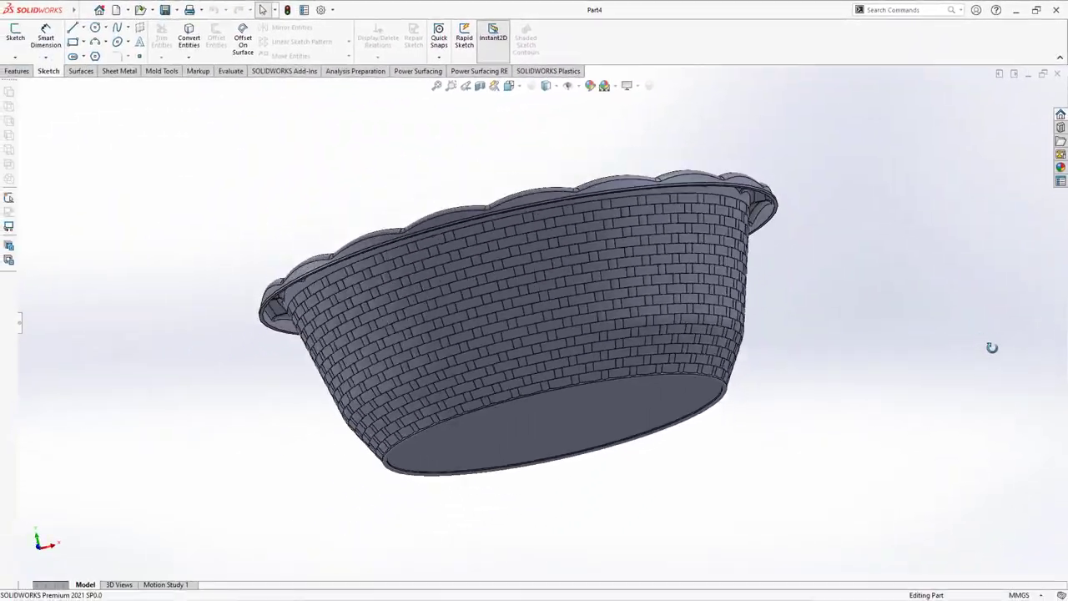
Orbit the brick-weave basket from underneath to a top isometric view of its scalloped rim and inside.
{"action": "mouse_move", "coordinate": [989, 345]}
{"action": "middle_mouse_down"}
{"action": "mouse_move", "coordinate": [1051, 463]}
{"action": "mouse_move", "coordinate": [1009, 369]}
{"action": "mouse_move", "coordinate": [1006, 401]}
{"action": "mouse_move", "coordinate": [951, 398]}
{"action": "middle_mouse_up"}
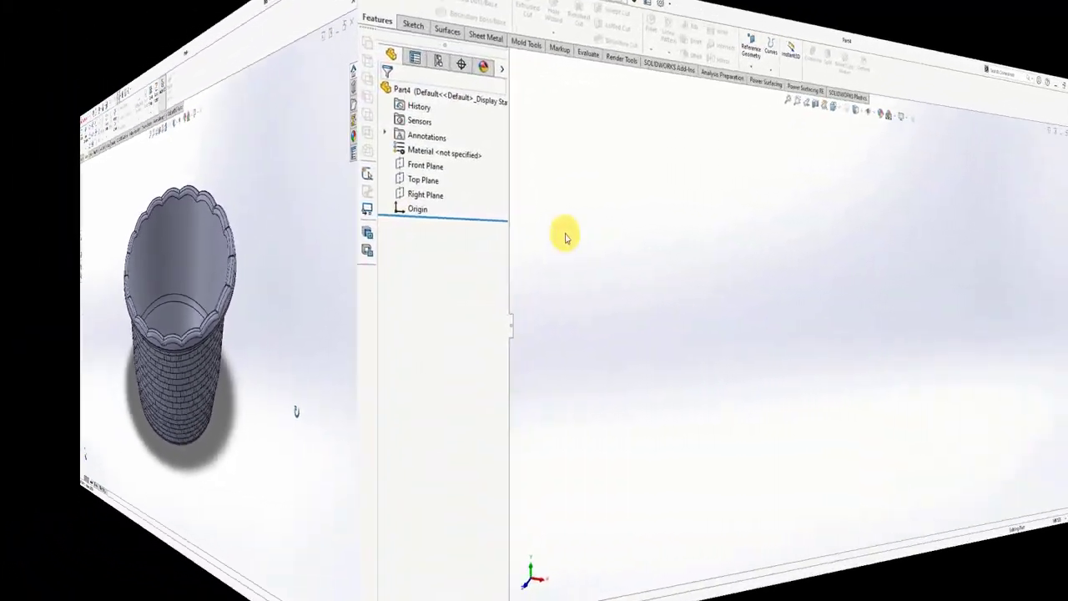
On the Front Plane, sketch a vertical and a horizontal centerline meeting at the origin.
{"action": "left_click", "coordinate": [70, 174]}
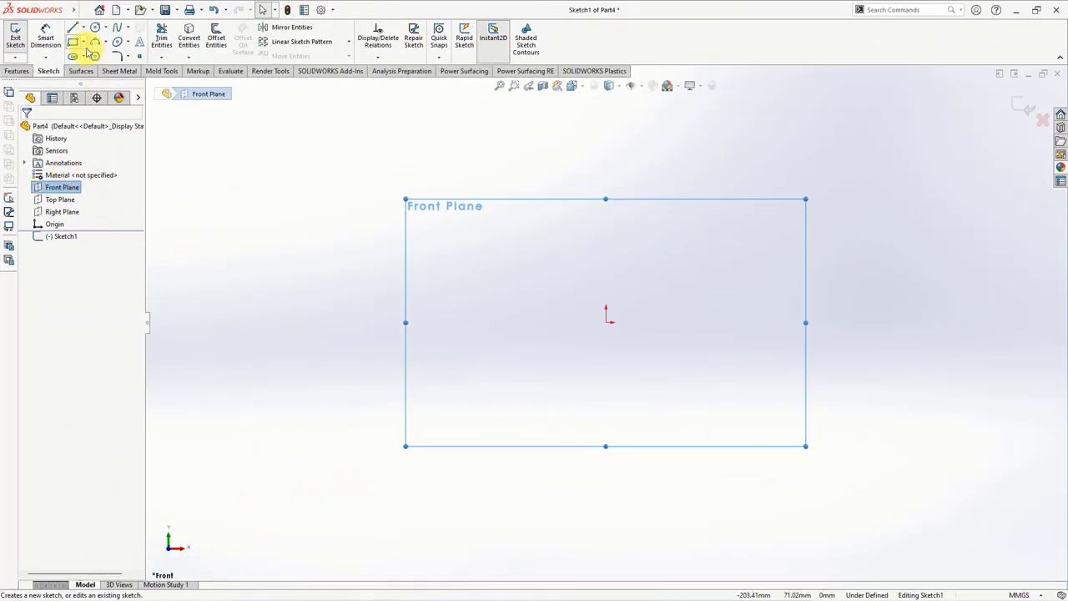
{"action": "left_click", "coordinate": [82, 28]}
{"action": "left_click", "coordinate": [90, 55]}
{"action": "left_click", "coordinate": [605, 170]}
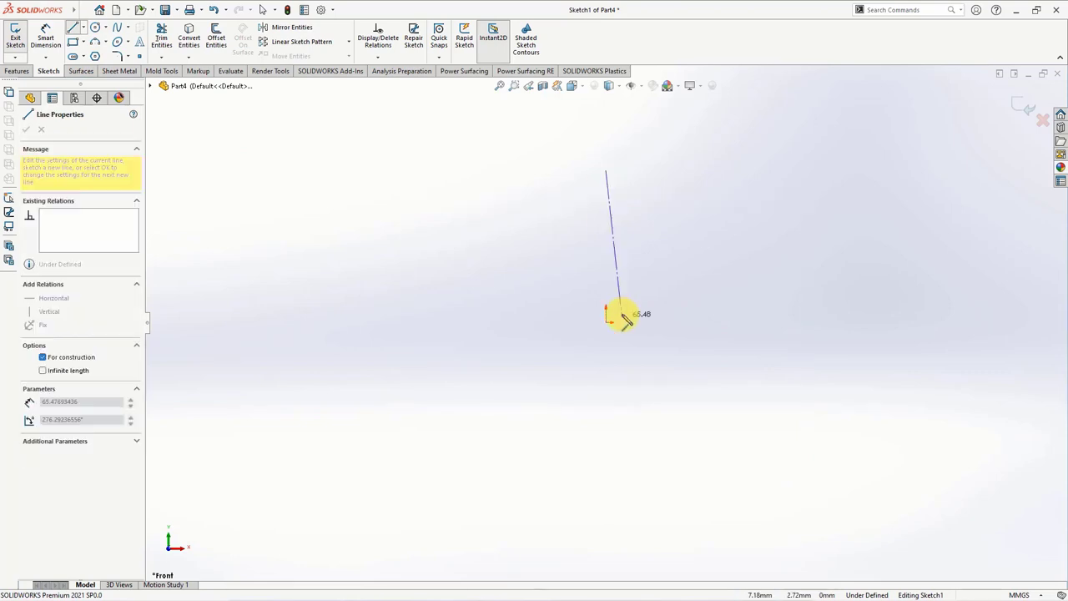
{"action": "left_click", "coordinate": [606, 322]}
{"action": "left_click", "coordinate": [907, 322]}
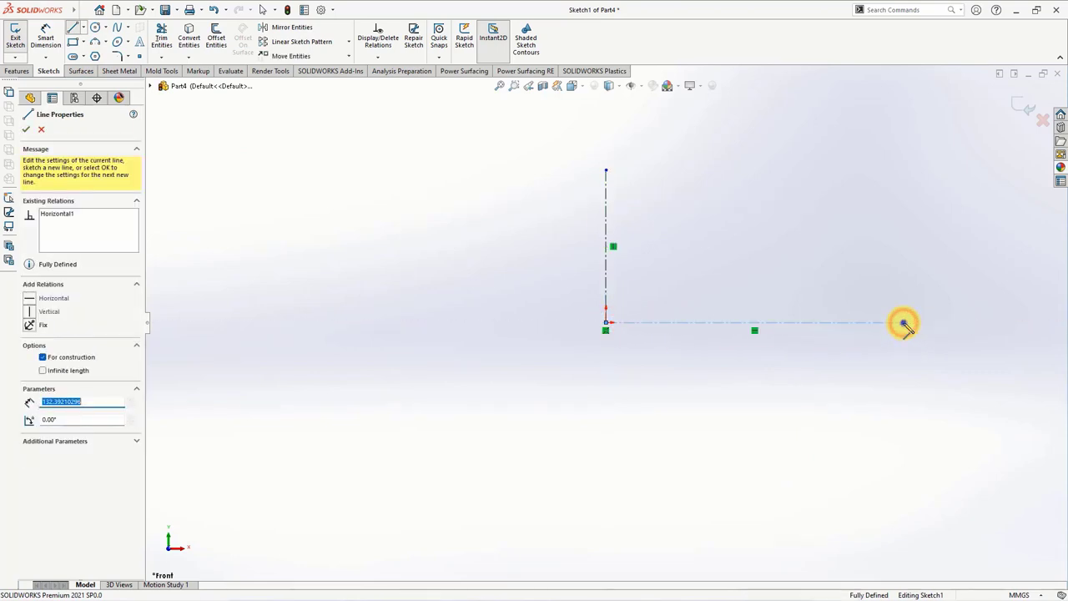
{"action": "key", "text": "Escape"}
{"action": "scroll", "coordinate": [918, 334], "scroll_direction": "up", "scroll_amount": 3}
Draw a small closed trapezoid at the right end of the horizontal centerline.
{"action": "left_click", "coordinate": [73, 27]}
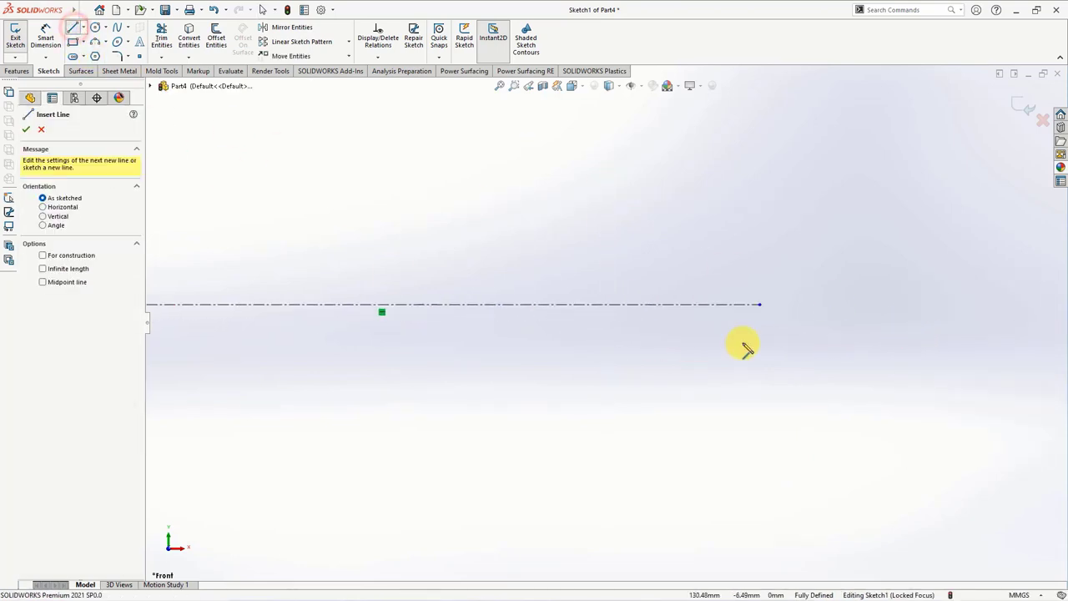
{"action": "left_click", "coordinate": [759, 304]}
{"action": "left_click", "coordinate": [741, 234]}
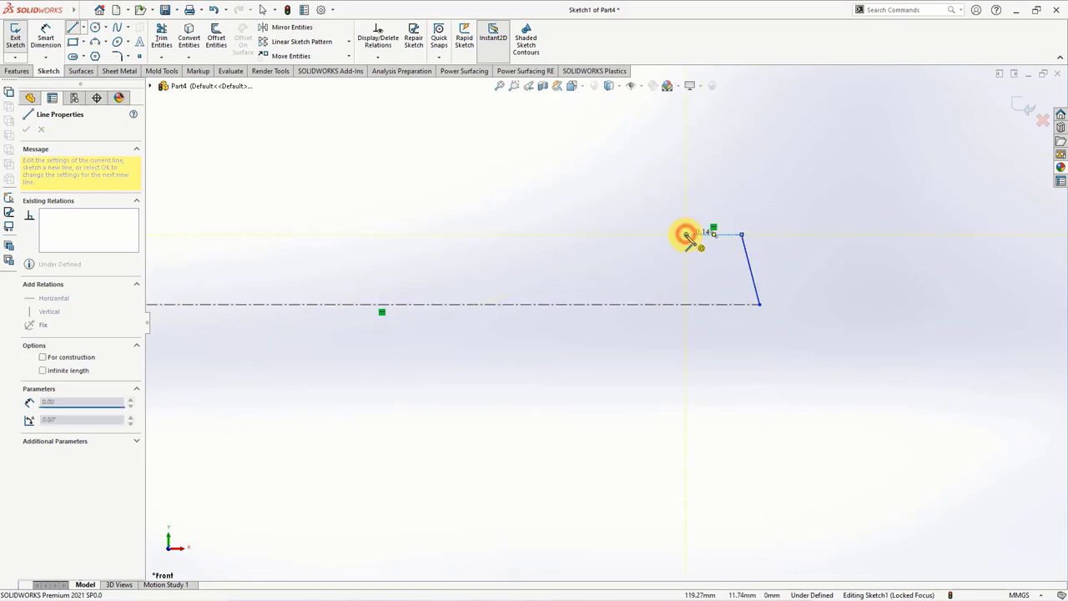
{"action": "left_click", "coordinate": [660, 304]}
{"action": "left_click", "coordinate": [759, 304]}
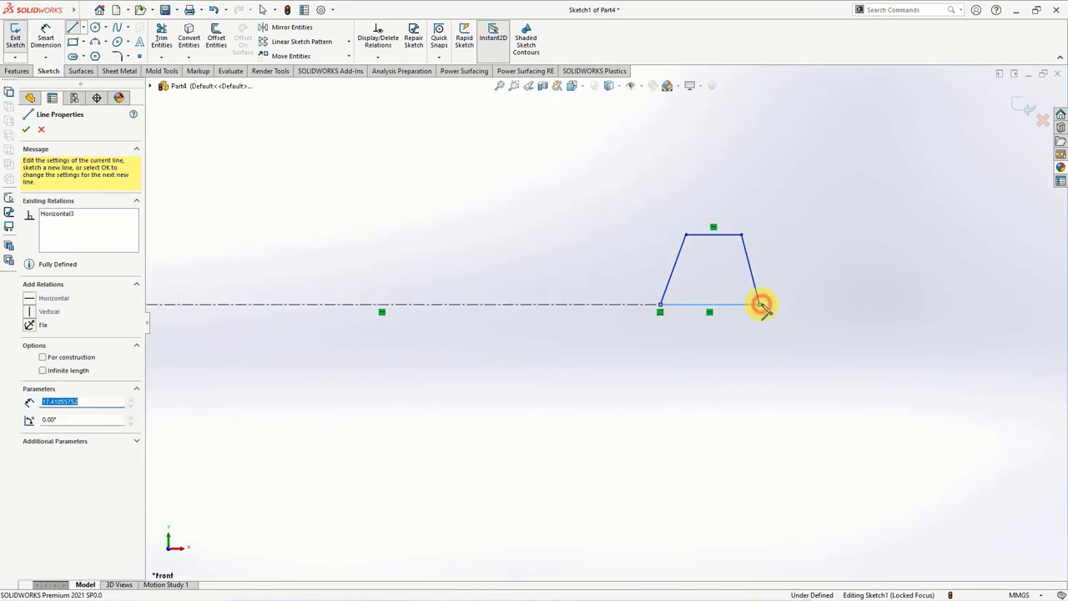
{"action": "left_click", "coordinate": [36, 38]}
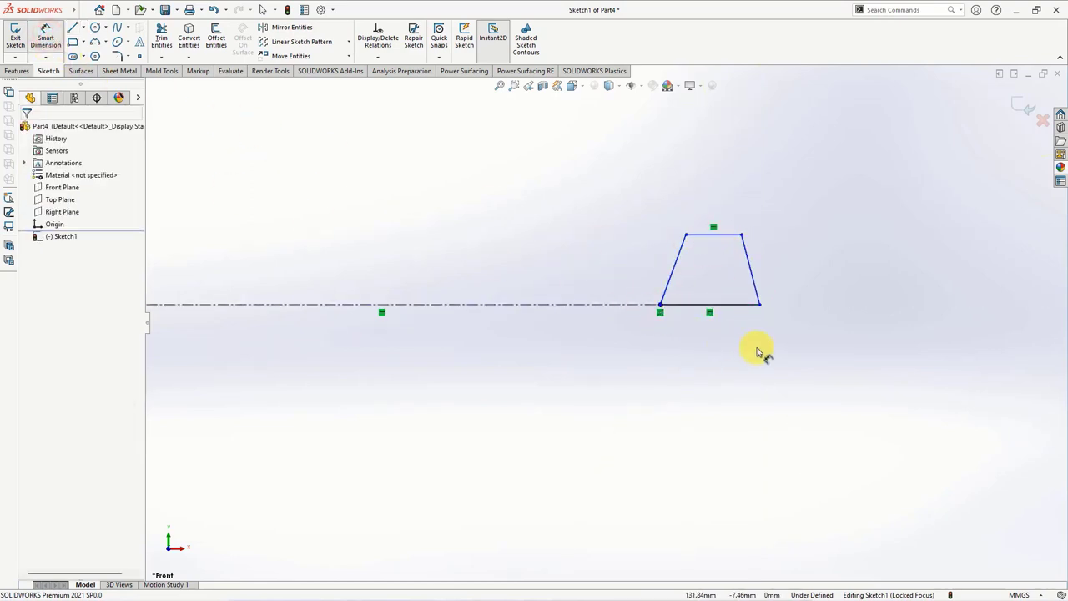
{"action": "scroll", "coordinate": [755, 350], "scroll_direction": "up", "scroll_amount": 3}
Dimension the trapezoid 230 from the vertical centerline.
{"action": "left_click", "coordinate": [694, 312]}
{"action": "left_click", "coordinate": [257, 281]}
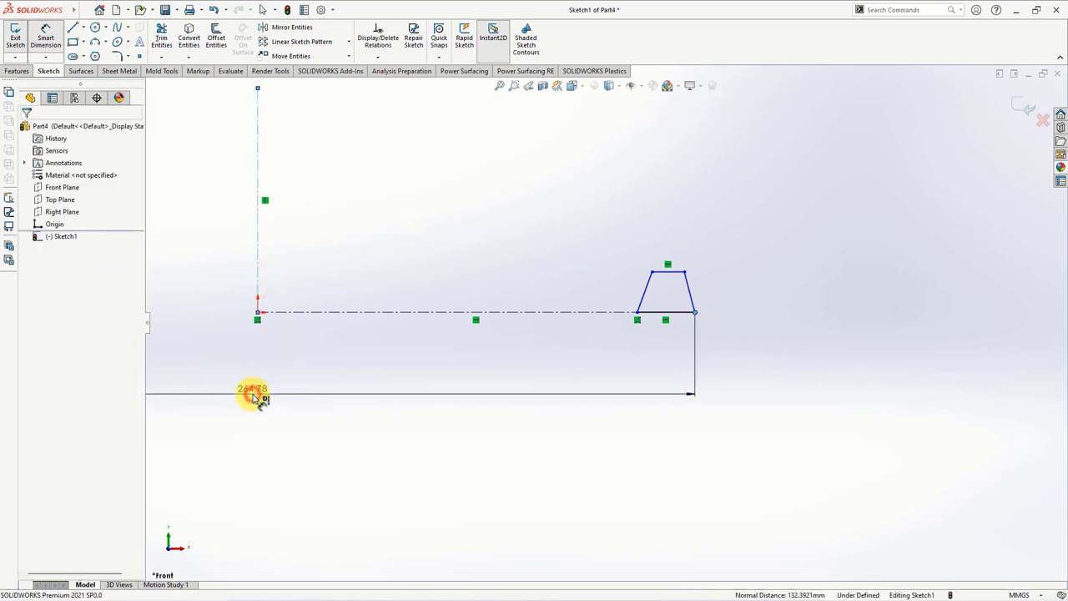
{"action": "left_click", "coordinate": [255, 397]}
{"action": "left_click", "coordinate": [205, 380]}
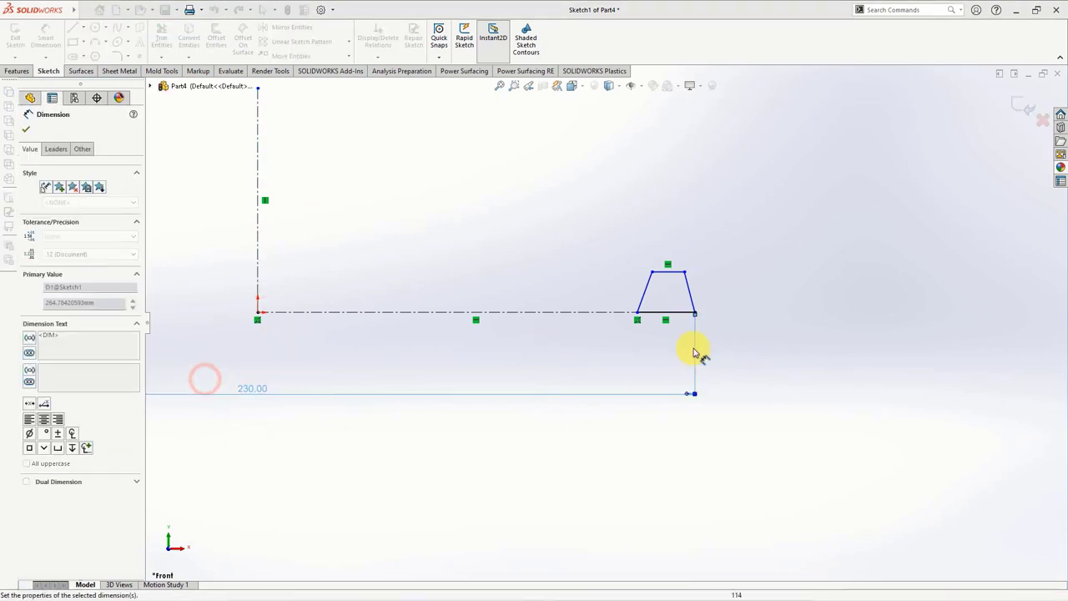
{"action": "scroll", "coordinate": [701, 334], "scroll_direction": "down", "scroll_amount": 3}
Set the trapezoid's side angles to 75° on the left and 80° on the right.
{"action": "left_click", "coordinate": [653, 324]}
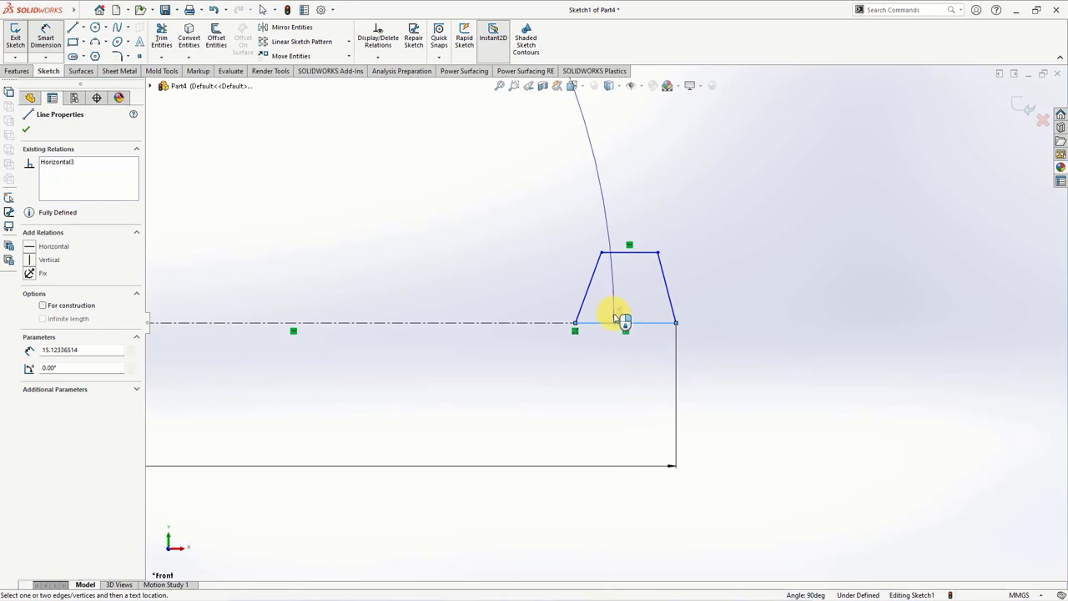
{"action": "left_click", "coordinate": [588, 294]}
{"action": "left_click", "coordinate": [613, 296]}
{"action": "type", "text": "75"}
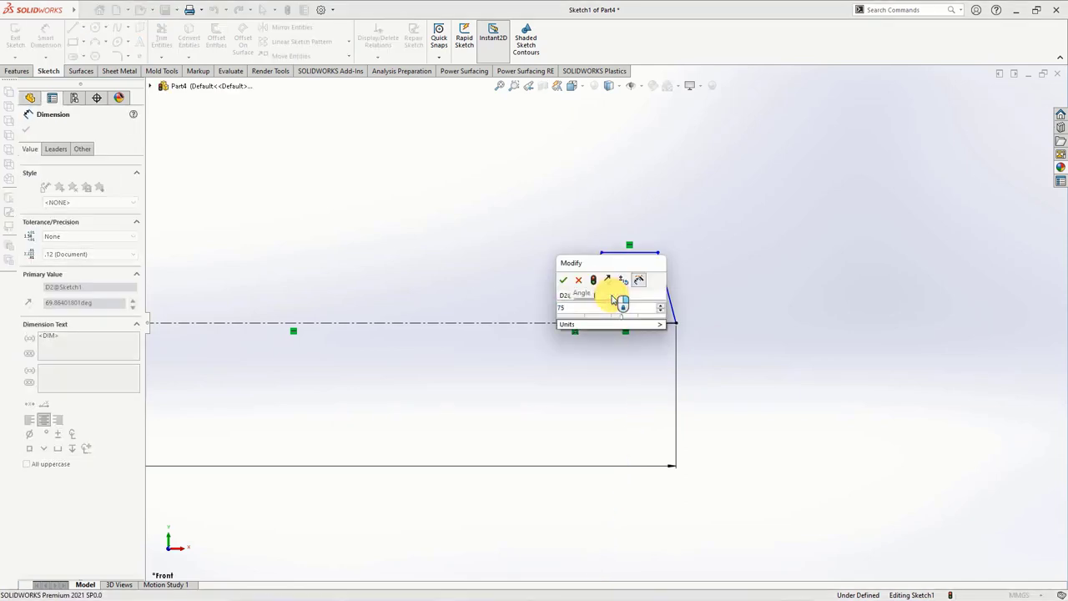
{"action": "left_click", "coordinate": [563, 282]}
{"action": "left_click", "coordinate": [661, 320]}
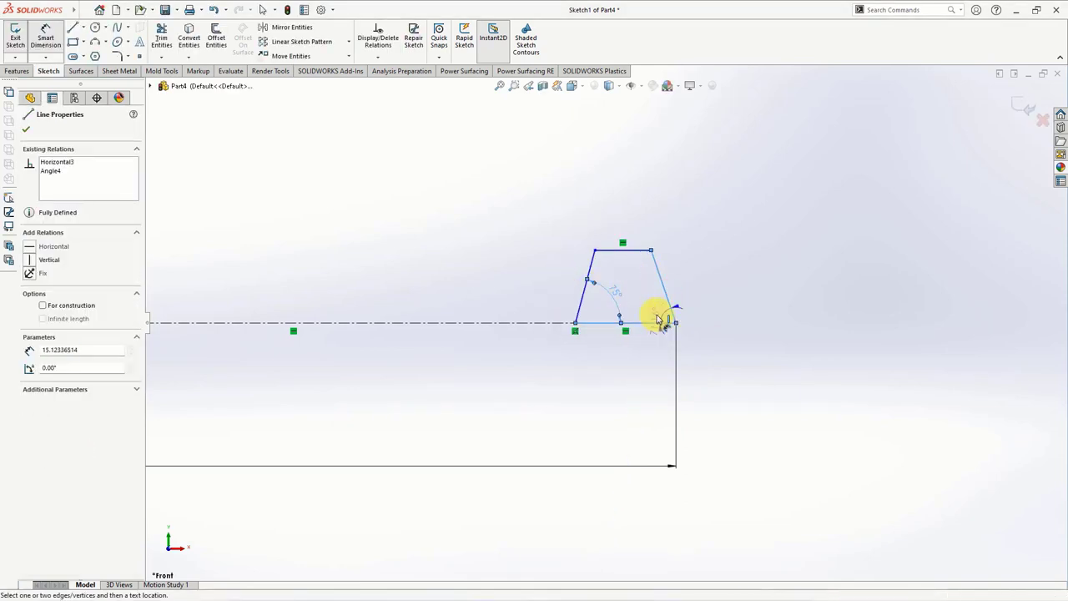
{"action": "left_click", "coordinate": [638, 290]}
{"action": "type", "text": "80"}
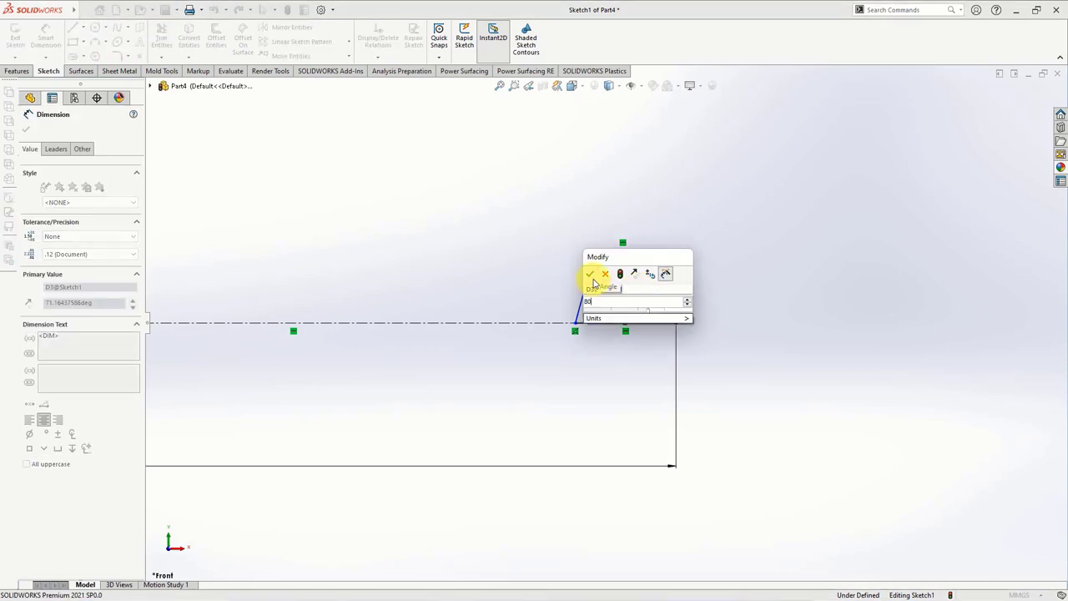
{"action": "left_click", "coordinate": [589, 274]}
Give the trapezoid an 8 mm height and a 12.5 mm bottom width.
{"action": "left_click", "coordinate": [648, 248]}
{"action": "left_click", "coordinate": [653, 321]}
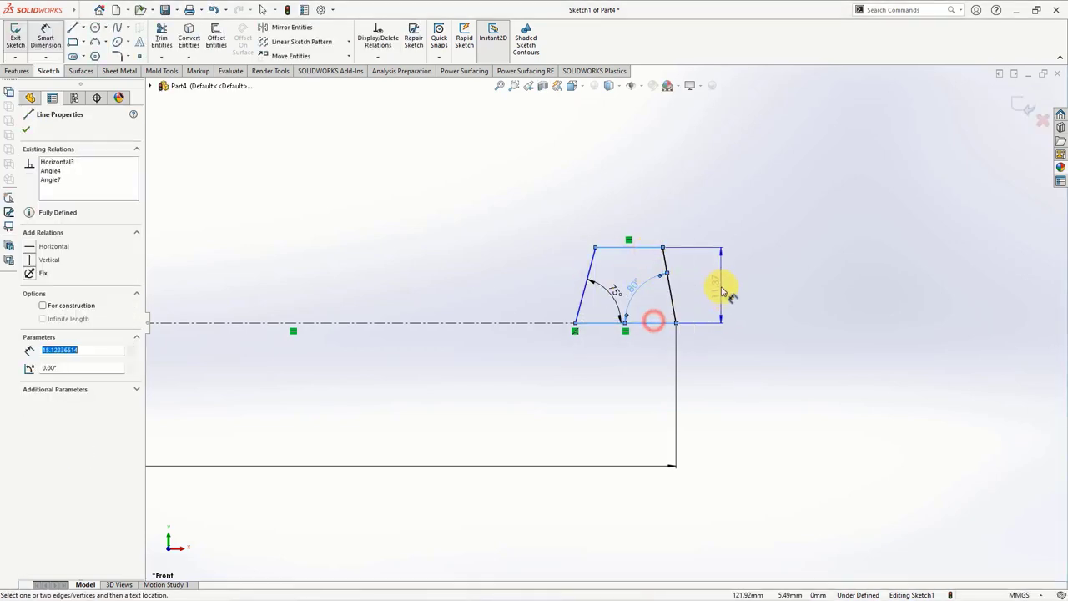
{"action": "left_click", "coordinate": [723, 291]}
{"action": "type", "text": "8"}
{"action": "key", "text": "Return"}
{"action": "left_click", "coordinate": [672, 322]}
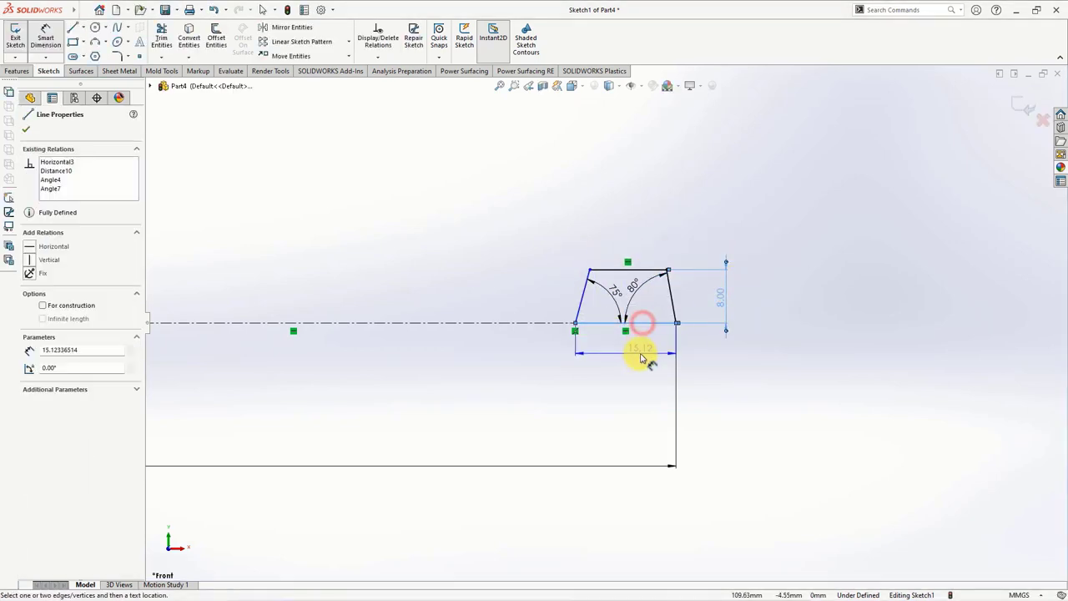
{"action": "left_click", "coordinate": [640, 359]}
{"action": "type", "text": "12.5"}
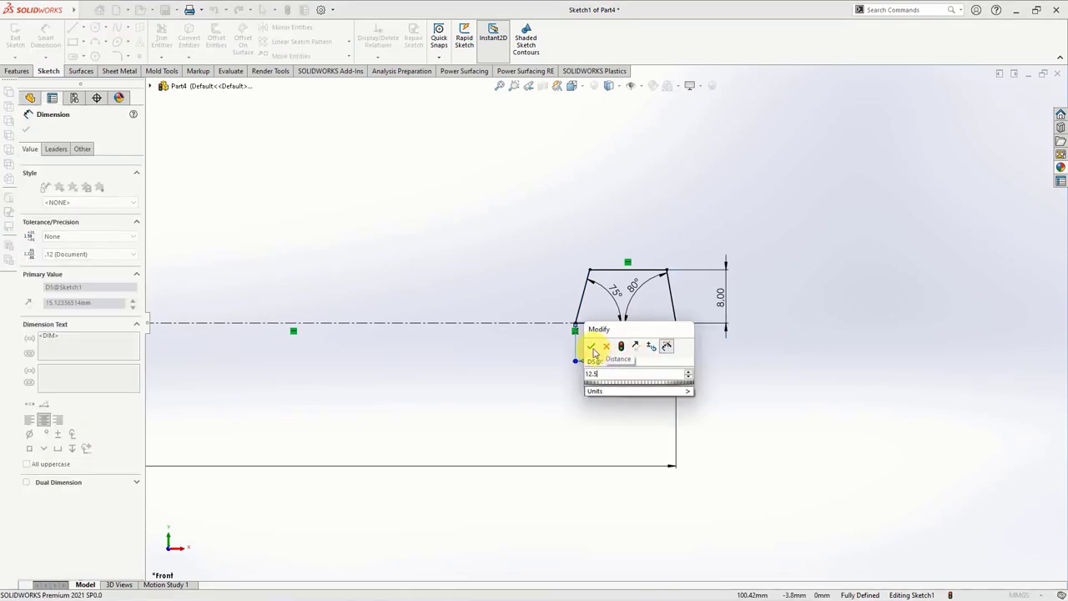
{"action": "left_click", "coordinate": [590, 346]}
{"action": "scroll", "coordinate": [559, 371], "scroll_direction": "up", "scroll_amount": 5}
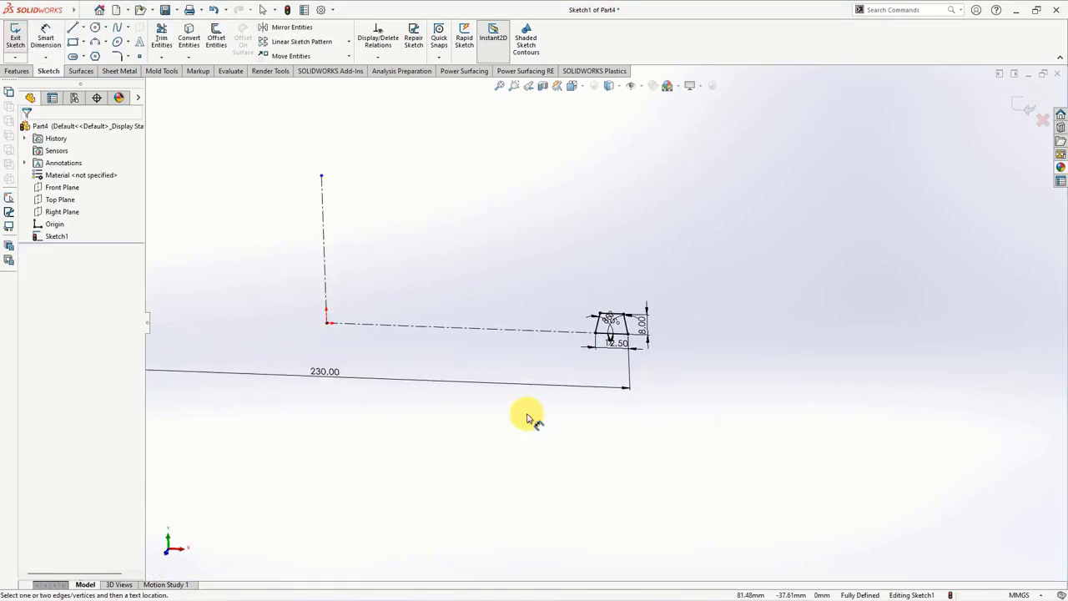
Revolve the trapezoid 20° mid-plane about the vertical centerline into a curved brick solid.
{"action": "left_click", "coordinate": [17, 70]}
{"action": "left_click", "coordinate": [50, 40]}
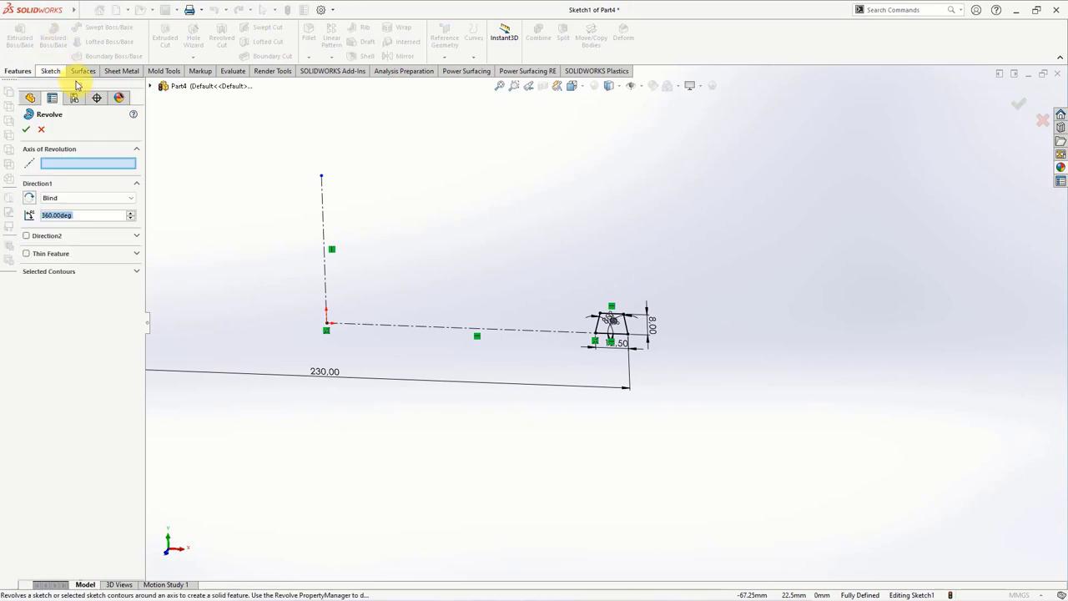
{"action": "left_click", "coordinate": [321, 226]}
{"action": "left_click", "coordinate": [51, 200]}
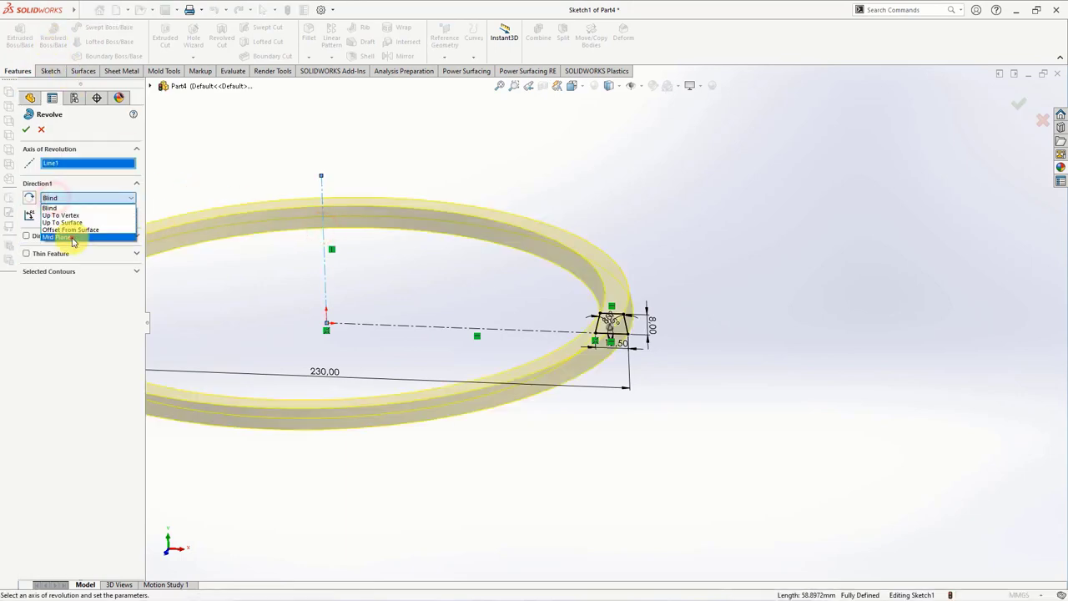
{"action": "left_click", "coordinate": [76, 235]}
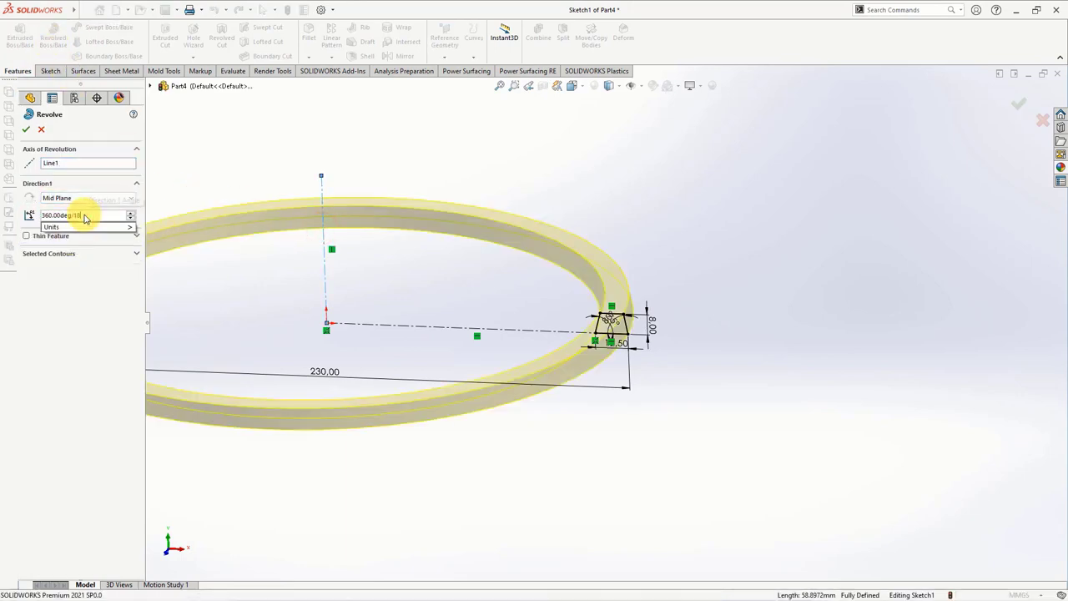
{"action": "type", "text": "20"}
{"action": "key", "text": "Return"}
{"action": "left_click", "coordinate": [25, 129]}
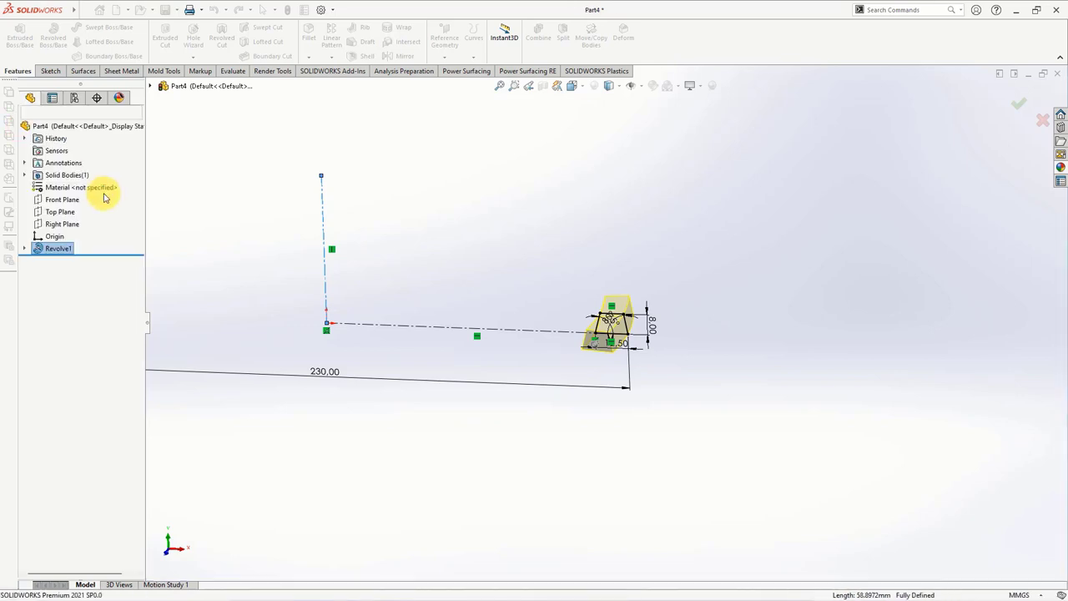
{"action": "mouse_move", "coordinate": [484, 288]}
{"action": "middle_mouse_down"}
{"action": "mouse_move", "coordinate": [509, 359]}
{"action": "mouse_move", "coordinate": [520, 328]}
{"action": "middle_mouse_up"}
{"action": "left_click", "coordinate": [584, 357]}
Sketch on the brick's end face, converting its edges and offsetting the bottom edge upward 5.50.
{"action": "left_click", "coordinate": [629, 315]}
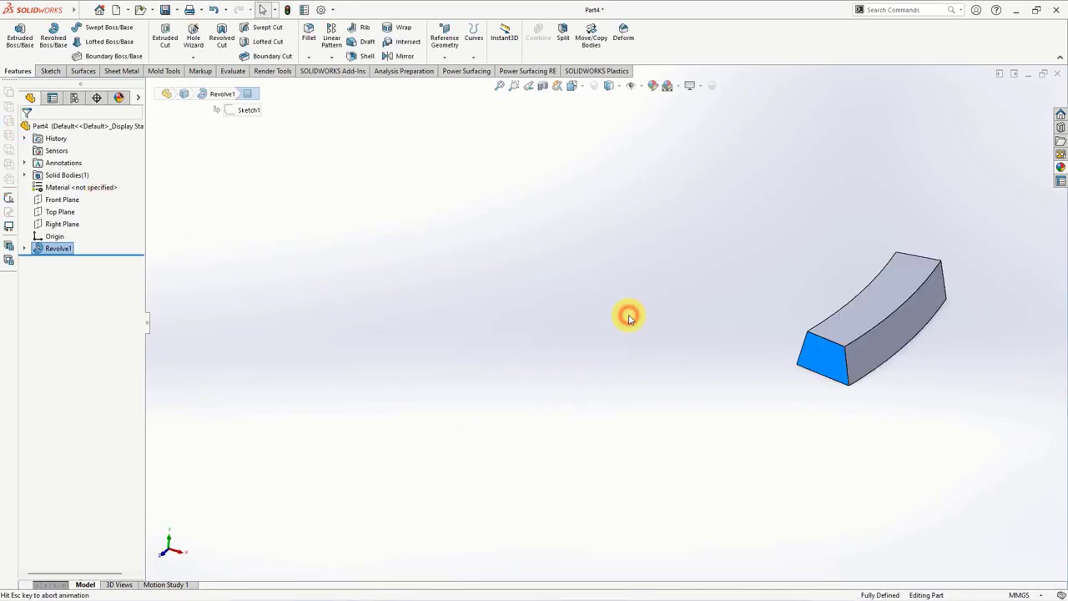
{"action": "left_click", "coordinate": [866, 326]}
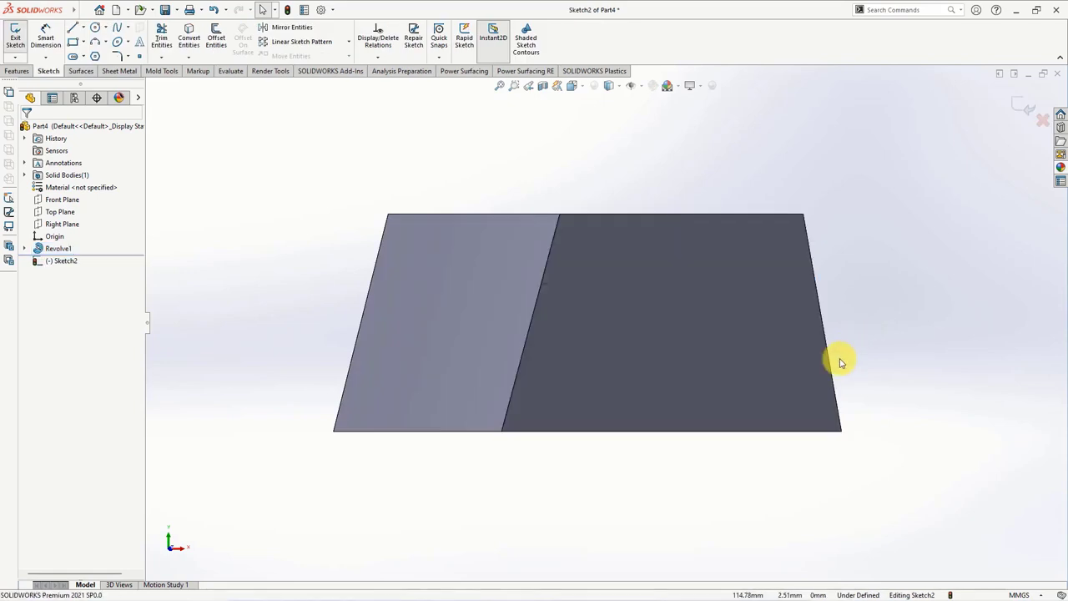
{"action": "left_click", "coordinate": [636, 357]}
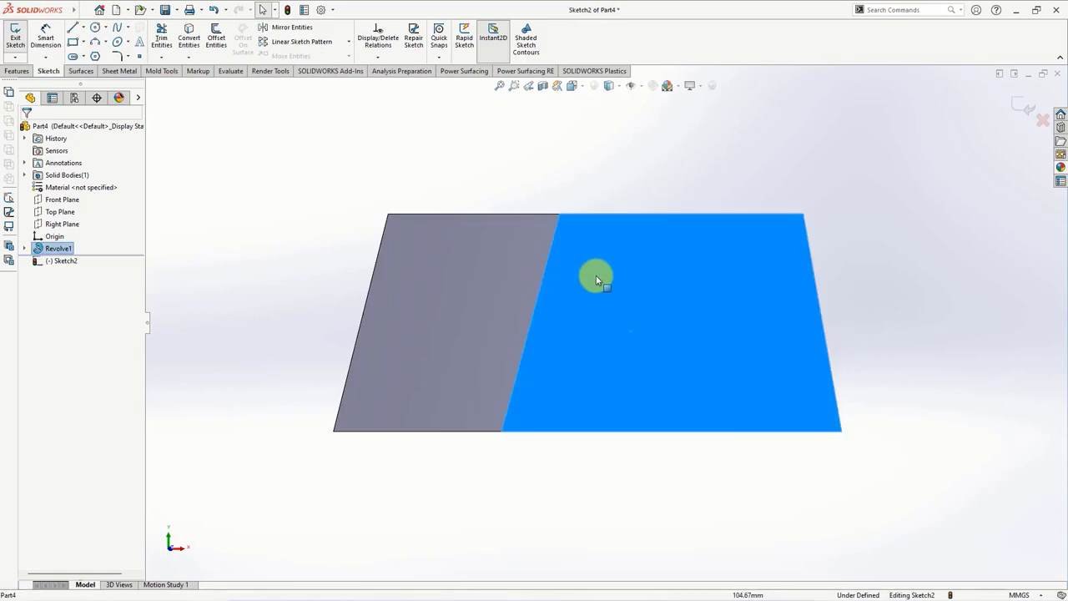
{"action": "left_click", "coordinate": [188, 42]}
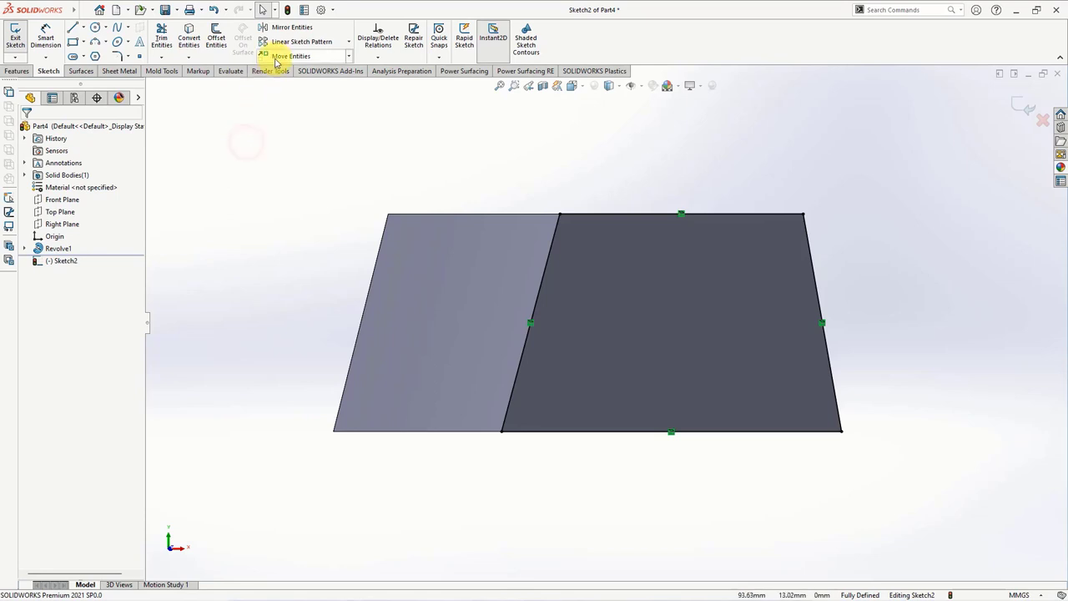
{"action": "left_click", "coordinate": [216, 38]}
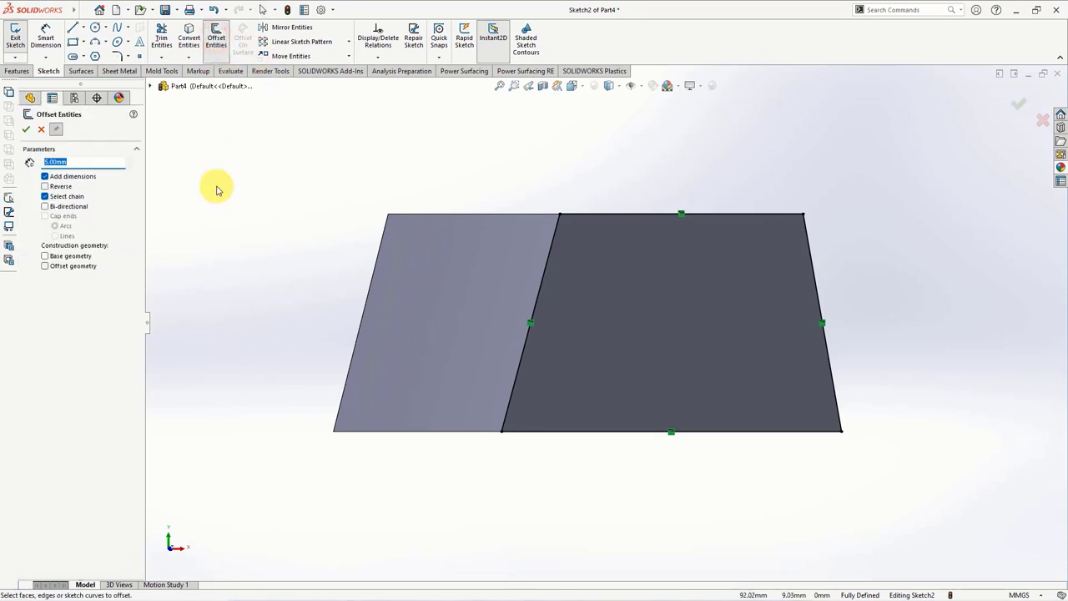
{"action": "left_click", "coordinate": [575, 432]}
{"action": "left_click", "coordinate": [46, 186]}
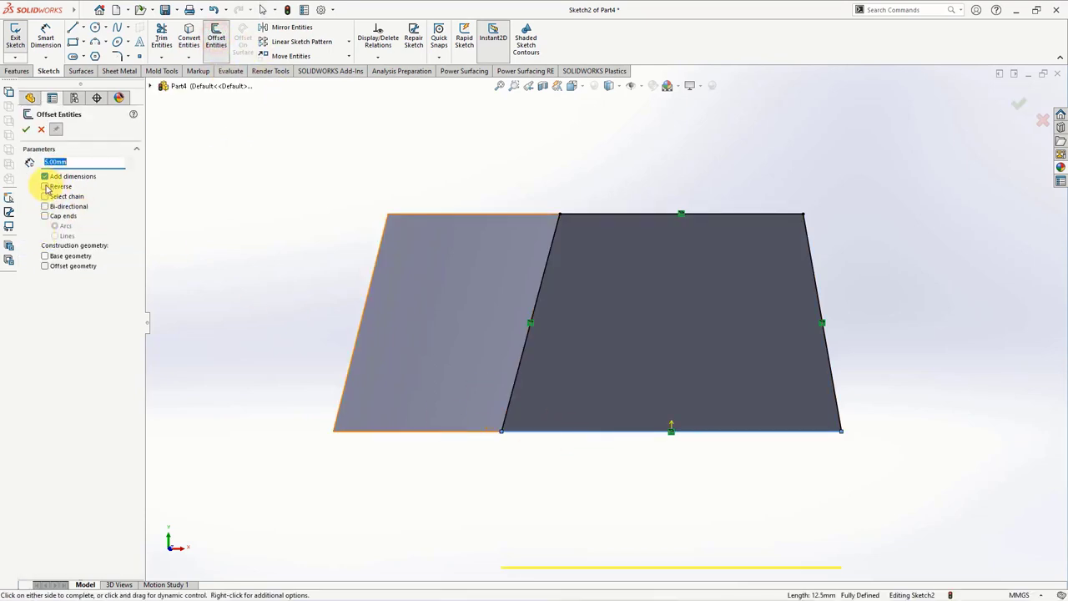
{"action": "left_click", "coordinate": [45, 187]}
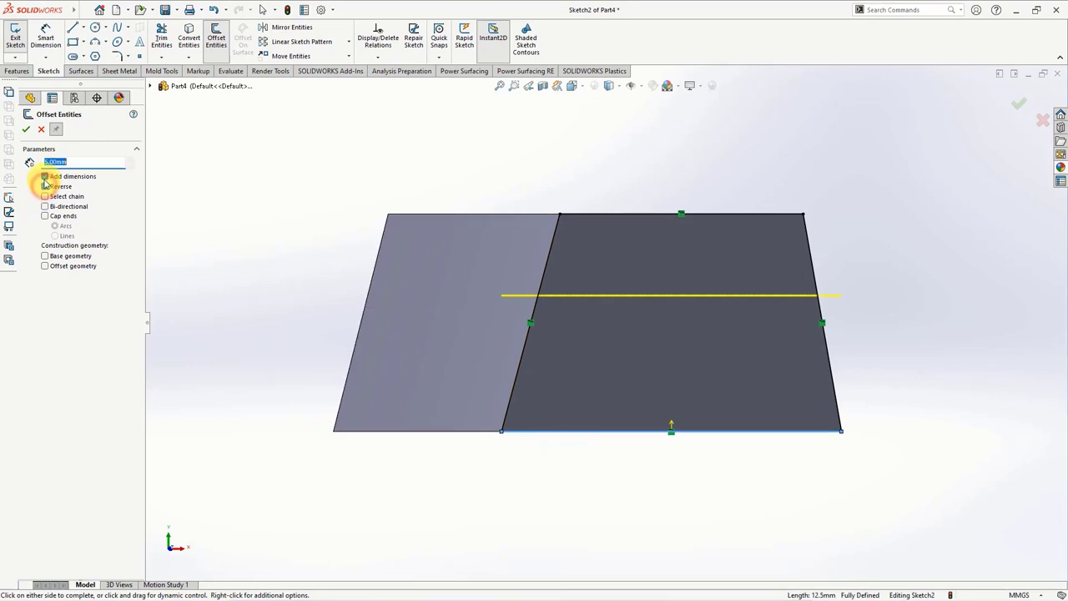
{"action": "left_click", "coordinate": [25, 131]}
{"action": "left_click", "coordinate": [41, 131]}
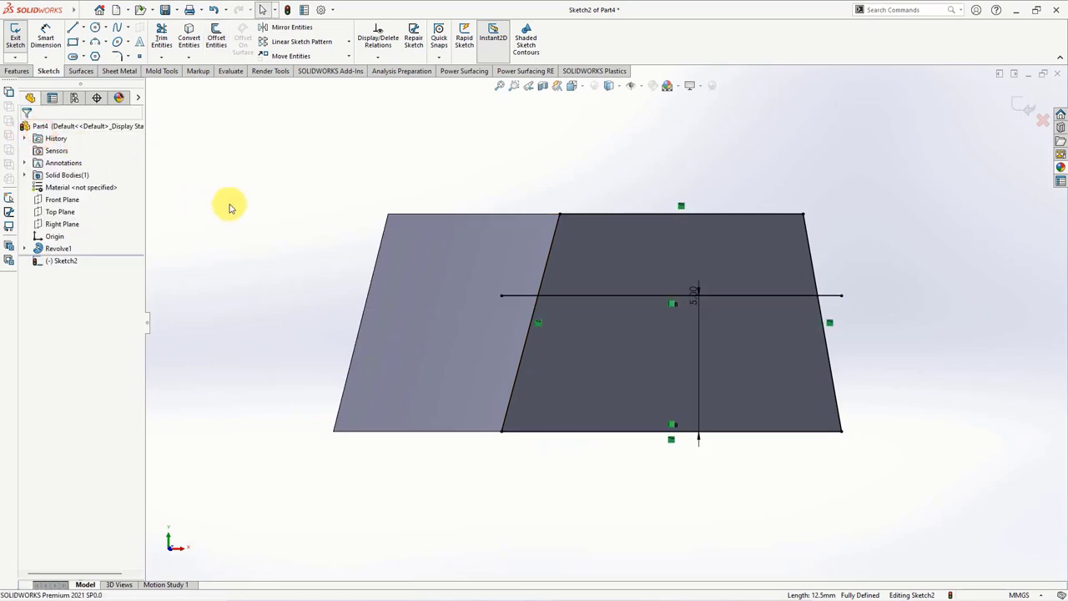
Trim the horizontal offset line so it meets both slanted edges.
{"action": "left_click", "coordinate": [161, 40]}
{"action": "left_click", "coordinate": [514, 360]}
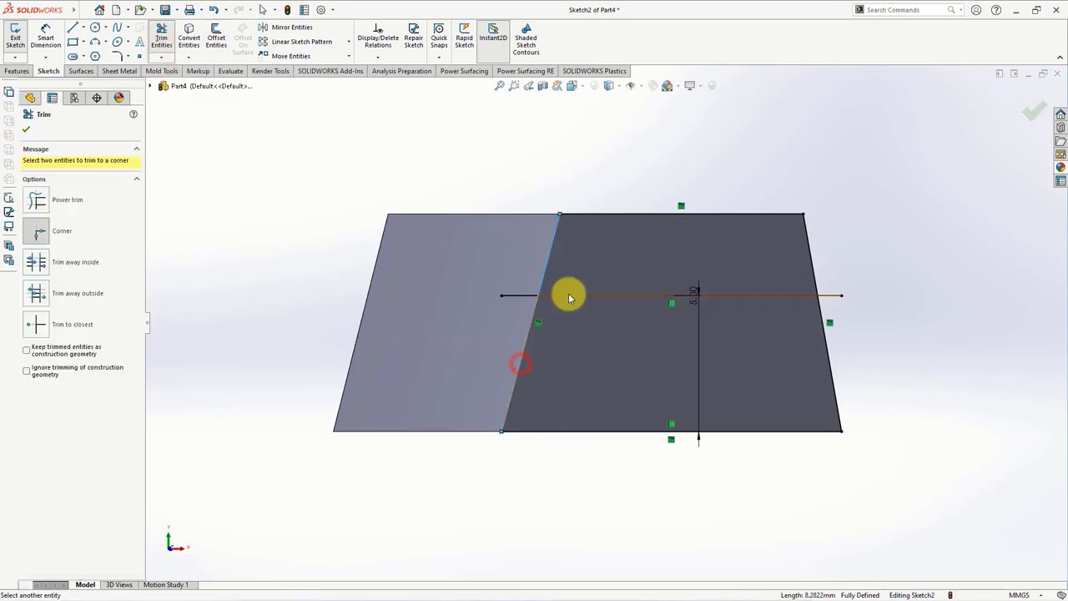
{"action": "left_click", "coordinate": [567, 295]}
{"action": "left_click", "coordinate": [826, 333]}
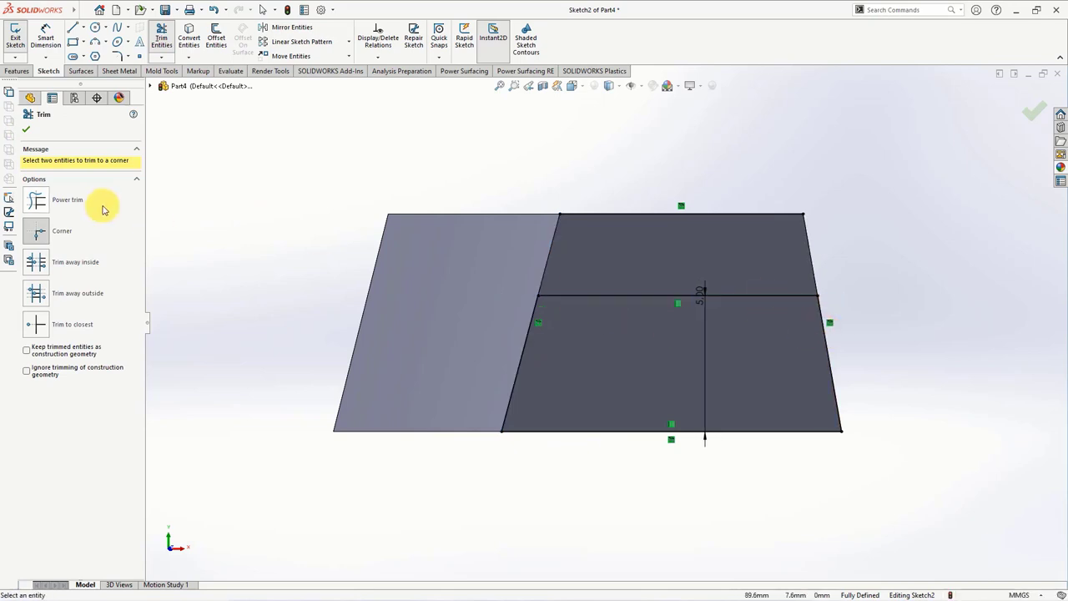
{"action": "left_click", "coordinate": [26, 130]}
Project the sketch as Split Line1, dividing the front face into two bands.
{"action": "right_click", "coordinate": [603, 219]}
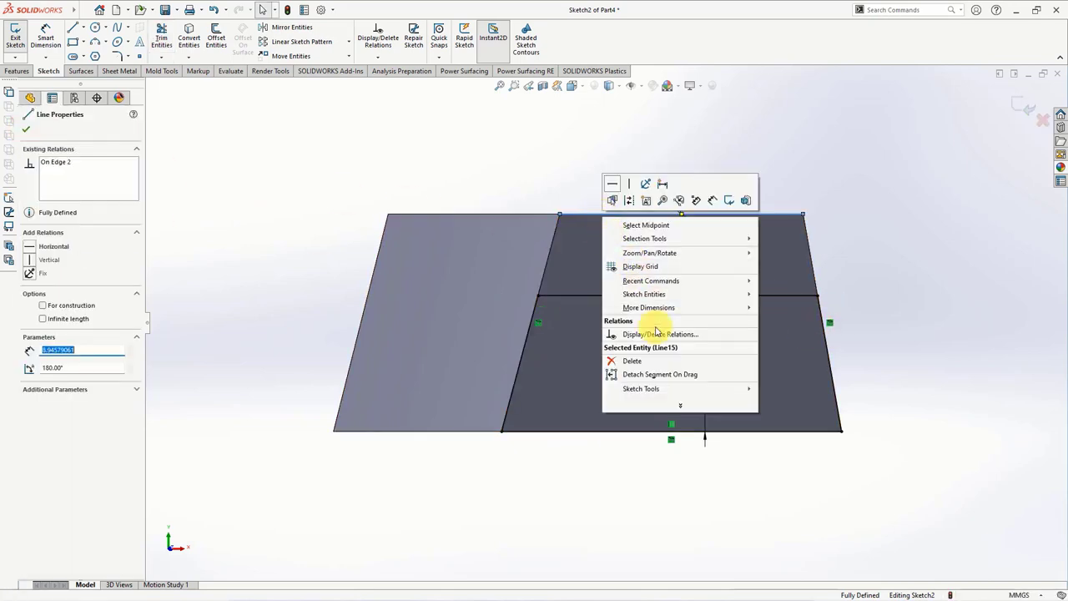
{"action": "left_click", "coordinate": [655, 362]}
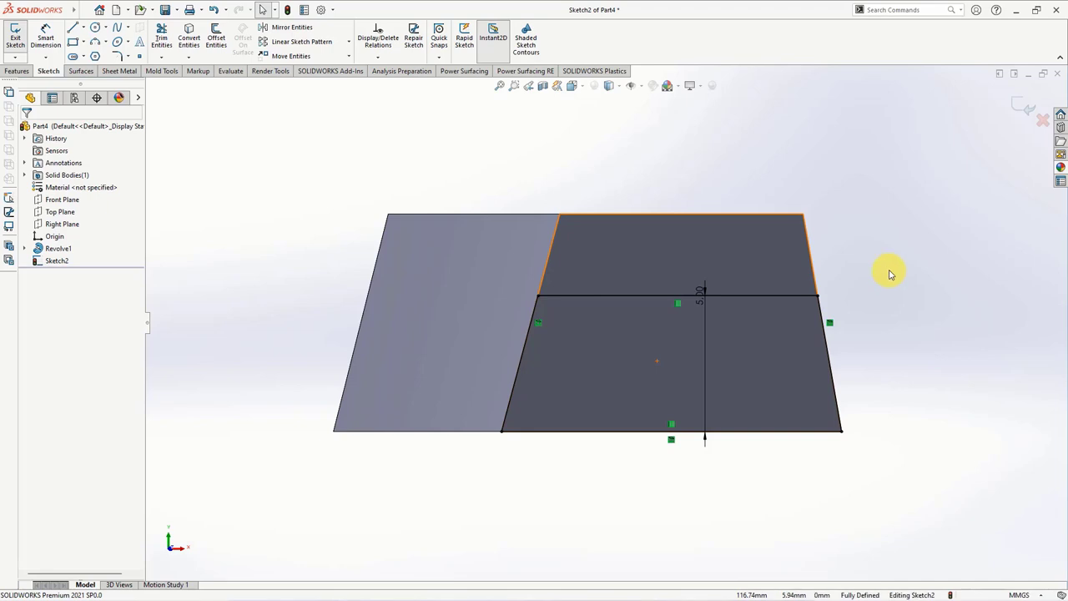
{"action": "left_click", "coordinate": [15, 73]}
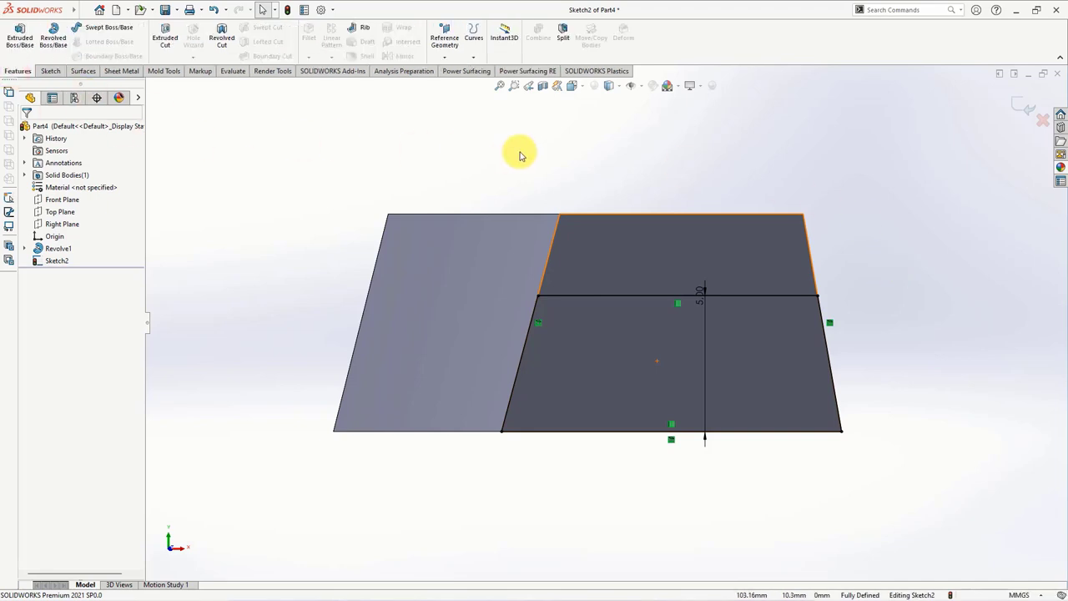
{"action": "left_click", "coordinate": [472, 38]}
{"action": "left_click", "coordinate": [488, 66]}
{"action": "left_click", "coordinate": [603, 278]}
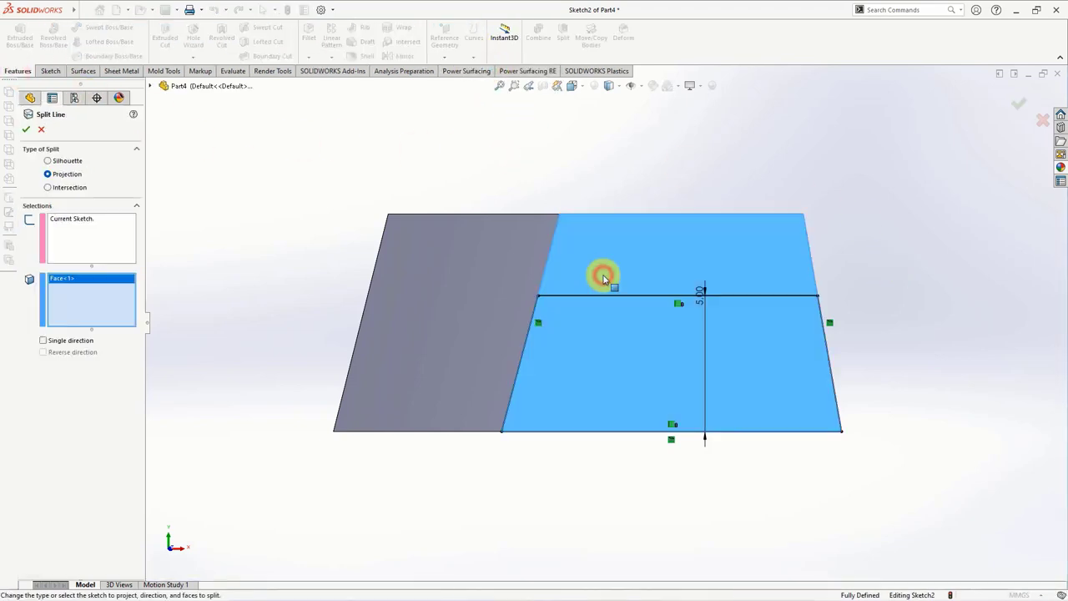
{"action": "key", "text": "Return"}
{"action": "middle_click_drag", "start_coordinate": [584, 176], "coordinate": [589, 192]}
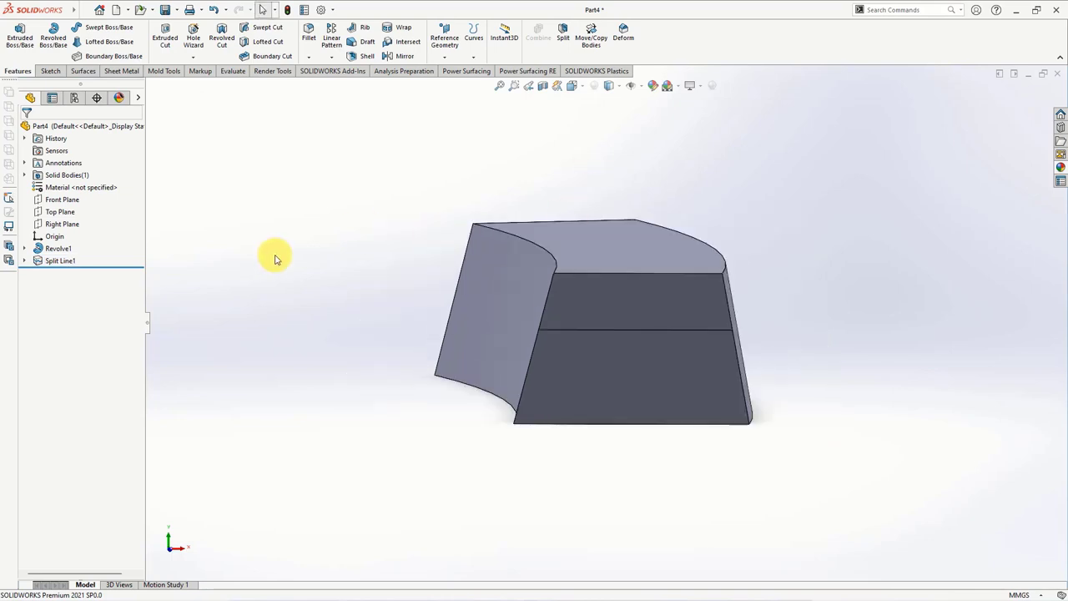
{"action": "left_click", "coordinate": [46, 200]}
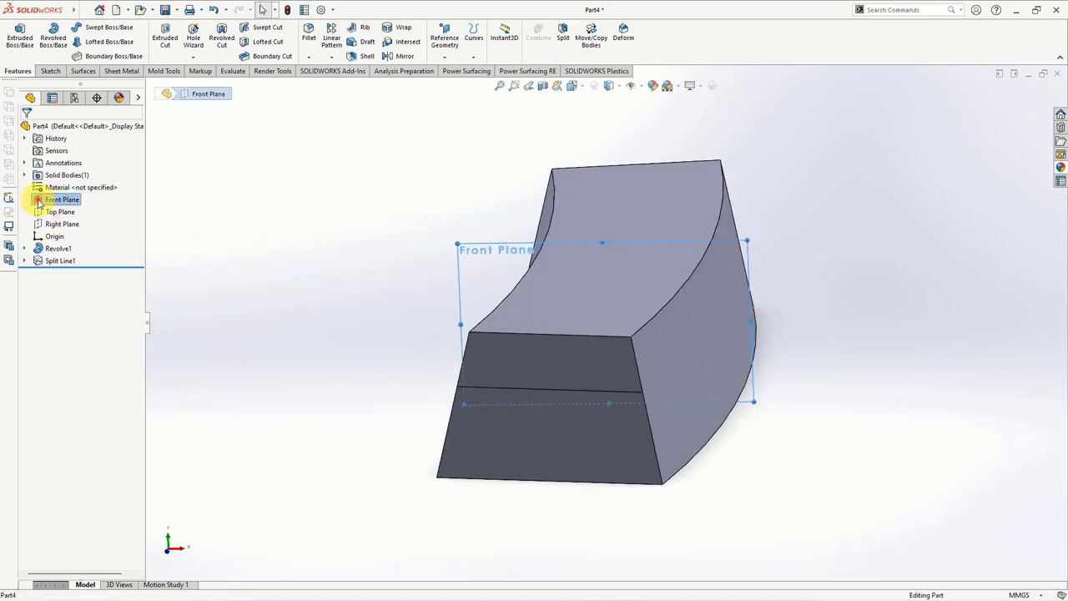
Start a Front Plane sketch and convert Sketch2's lines into it.
{"action": "left_click", "coordinate": [80, 185]}
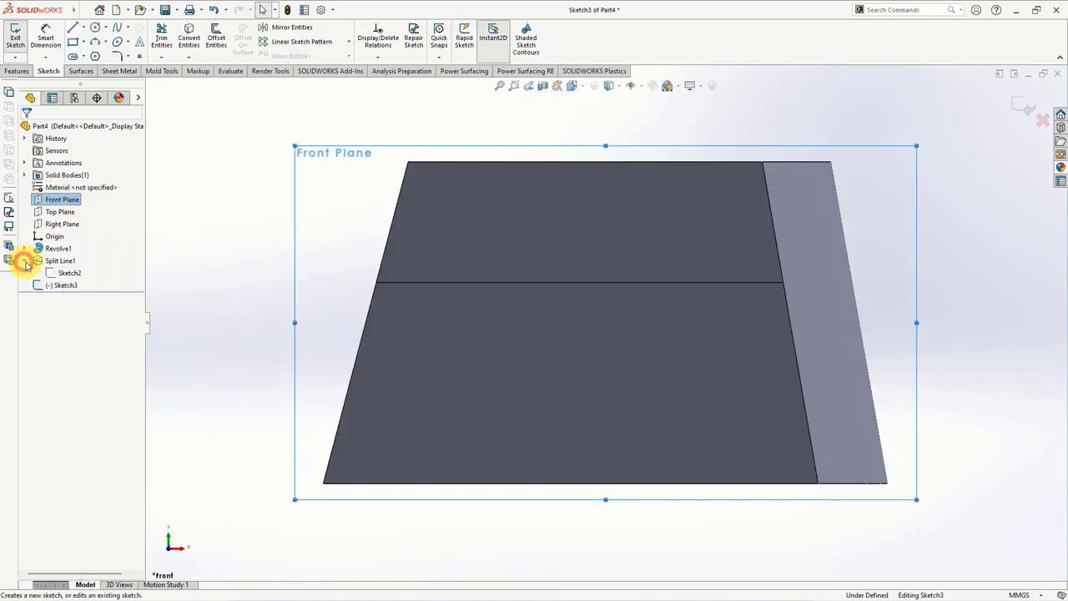
{"action": "left_click", "coordinate": [67, 272]}
{"action": "left_click", "coordinate": [190, 50]}
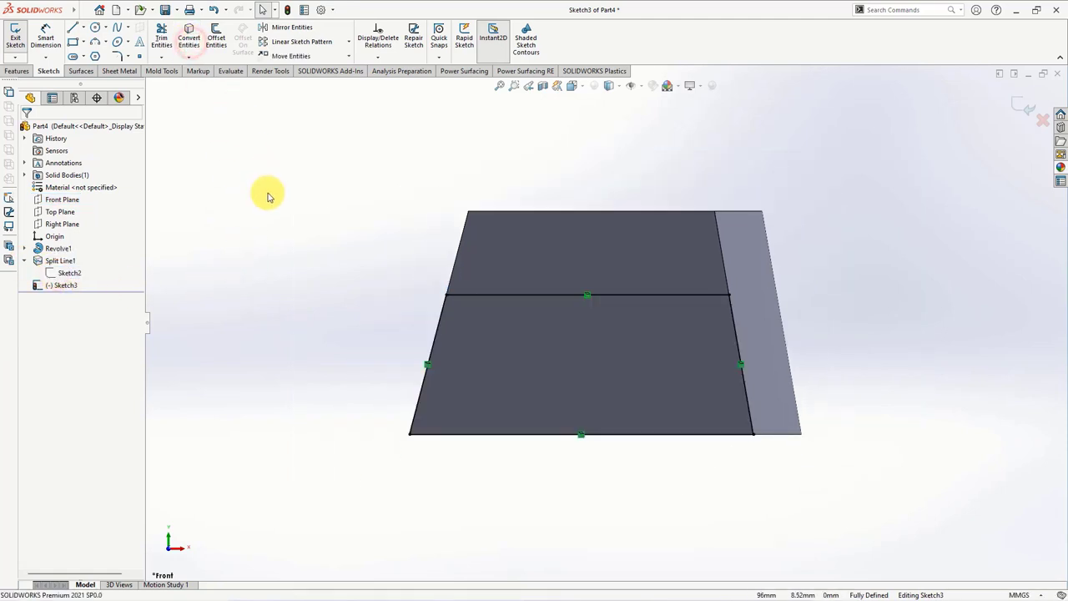
{"action": "middle_click_drag", "start_coordinate": [267, 191], "coordinate": [294, 224]}
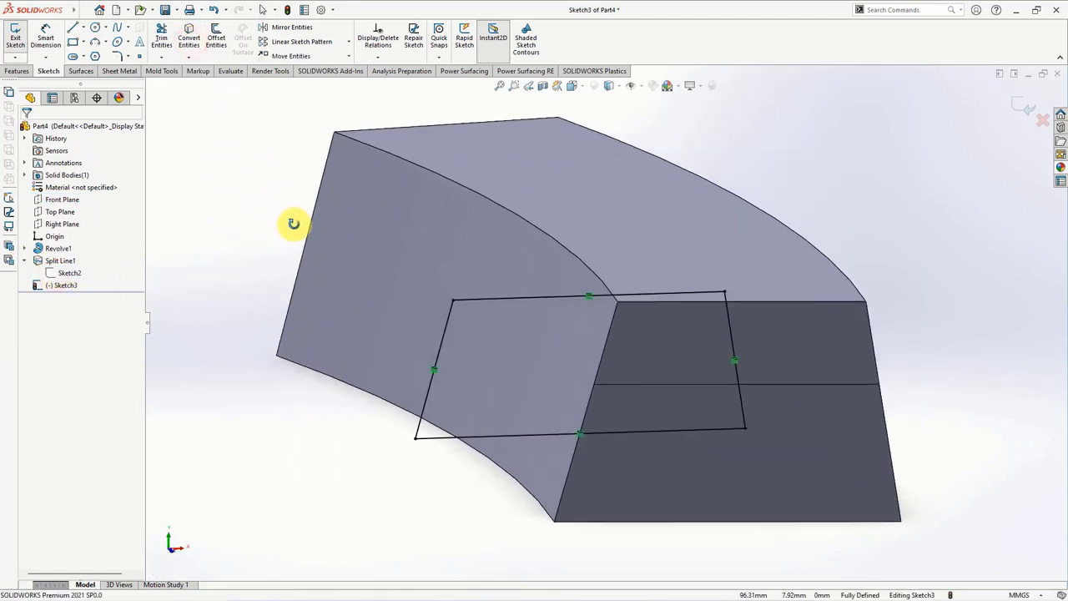
Create Split Line2 on the brick's opposite end face, then start a new Front Plane sketch.
{"action": "left_click", "coordinate": [16, 72]}
{"action": "left_click", "coordinate": [471, 57]}
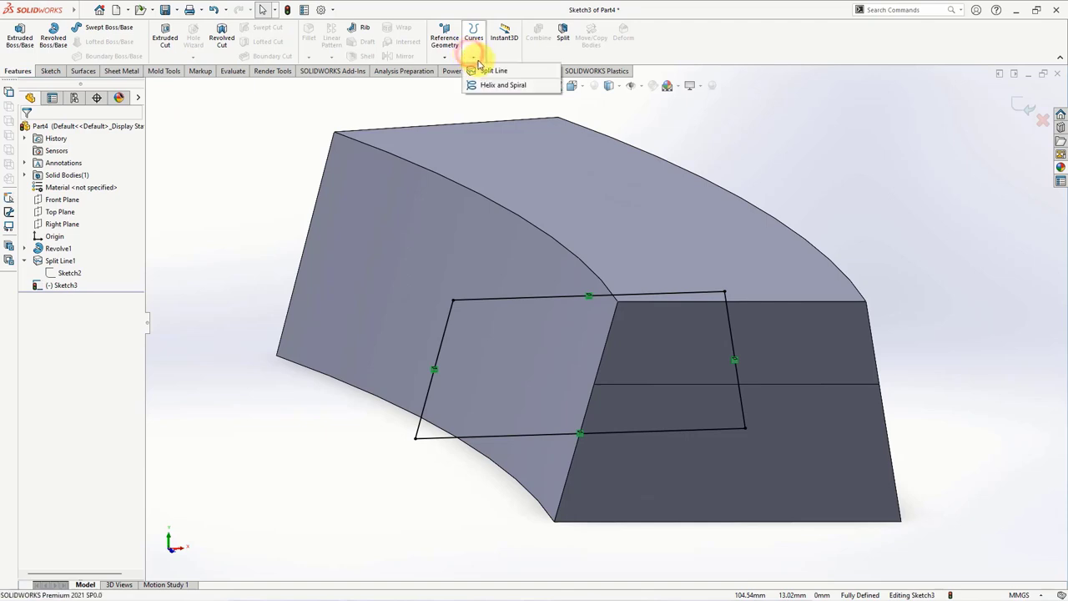
{"action": "left_click", "coordinate": [496, 64]}
{"action": "mouse_move", "coordinate": [464, 178]}
{"action": "middle_mouse_down"}
{"action": "mouse_move", "coordinate": [543, 258]}
{"action": "mouse_move", "coordinate": [528, 281]}
{"action": "mouse_move", "coordinate": [340, 215]}
{"action": "middle_mouse_up"}
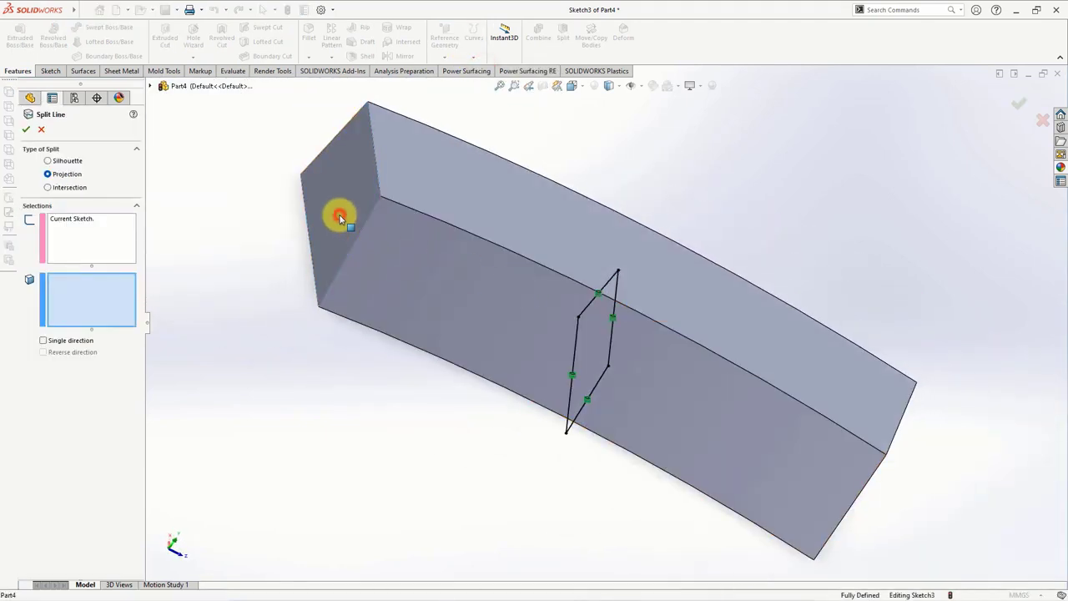
{"action": "left_click", "coordinate": [341, 214]}
{"action": "key", "text": "Return"}
{"action": "middle_click_drag", "start_coordinate": [357, 332], "coordinate": [294, 222]}
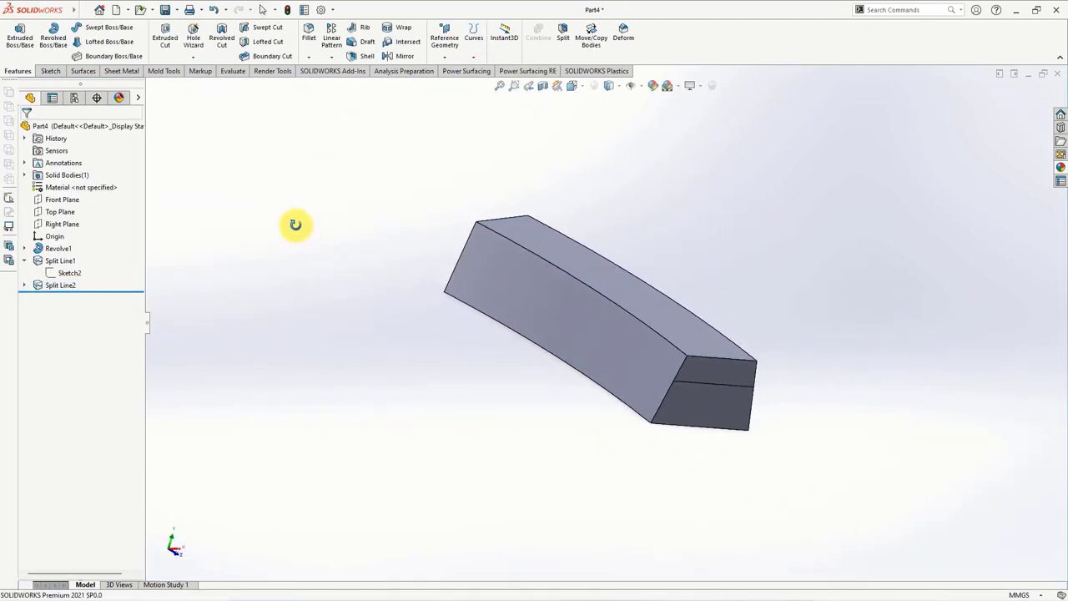
{"action": "left_click", "coordinate": [62, 199]}
{"action": "left_click", "coordinate": [59, 193]}
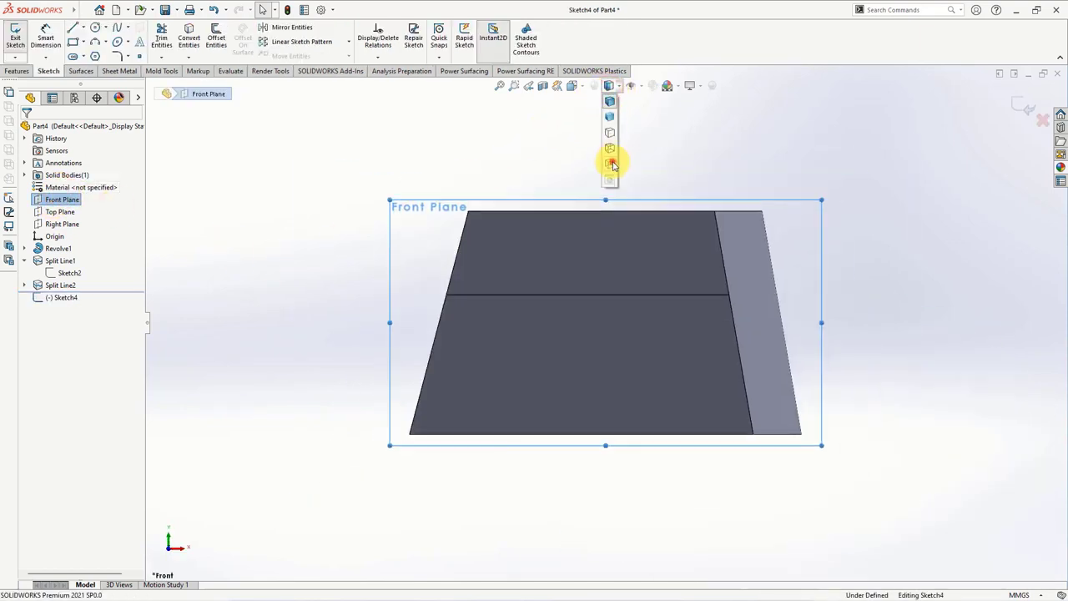
In wireframe, draw two slanted lines from the divider's ends up to the top edge.
{"action": "left_click", "coordinate": [610, 160]}
{"action": "left_click", "coordinate": [73, 27]}
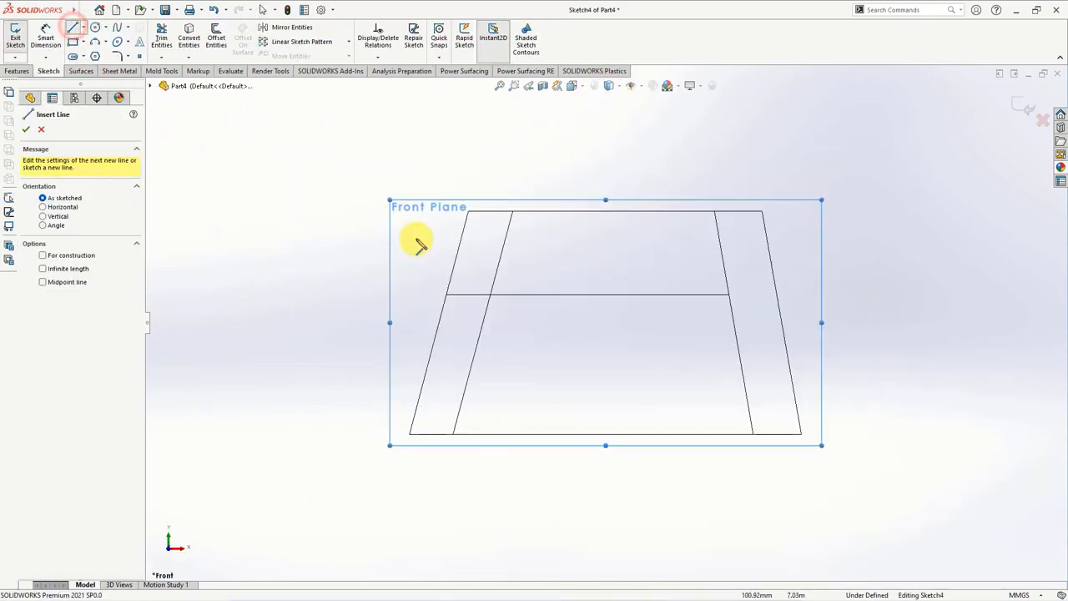
{"action": "left_click", "coordinate": [511, 214]}
{"action": "double_click", "coordinate": [447, 295]}
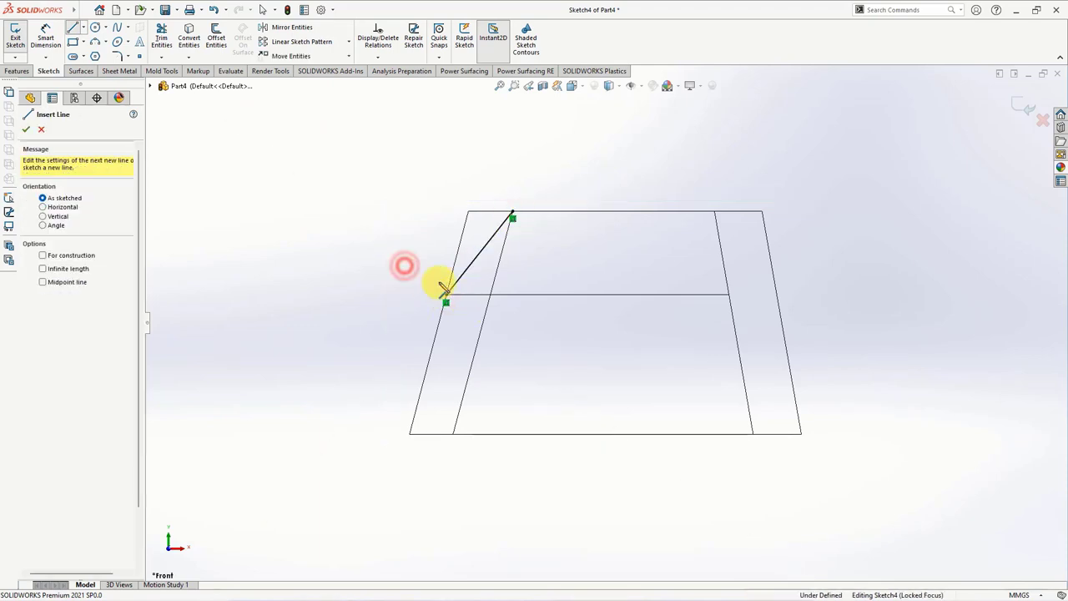
{"action": "left_click", "coordinate": [728, 292]}
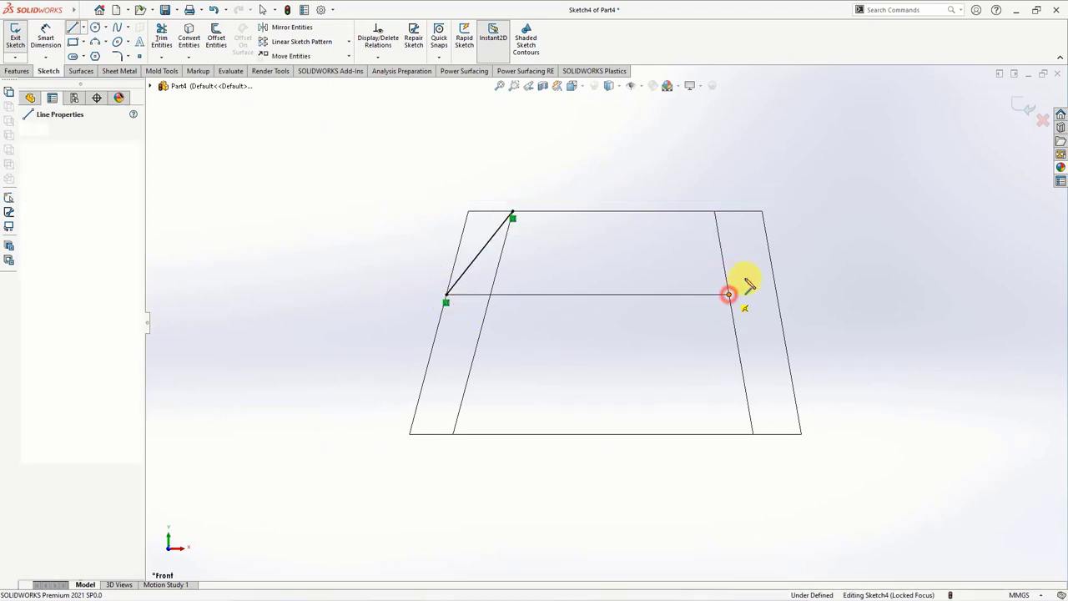
{"action": "key", "text": "z"}
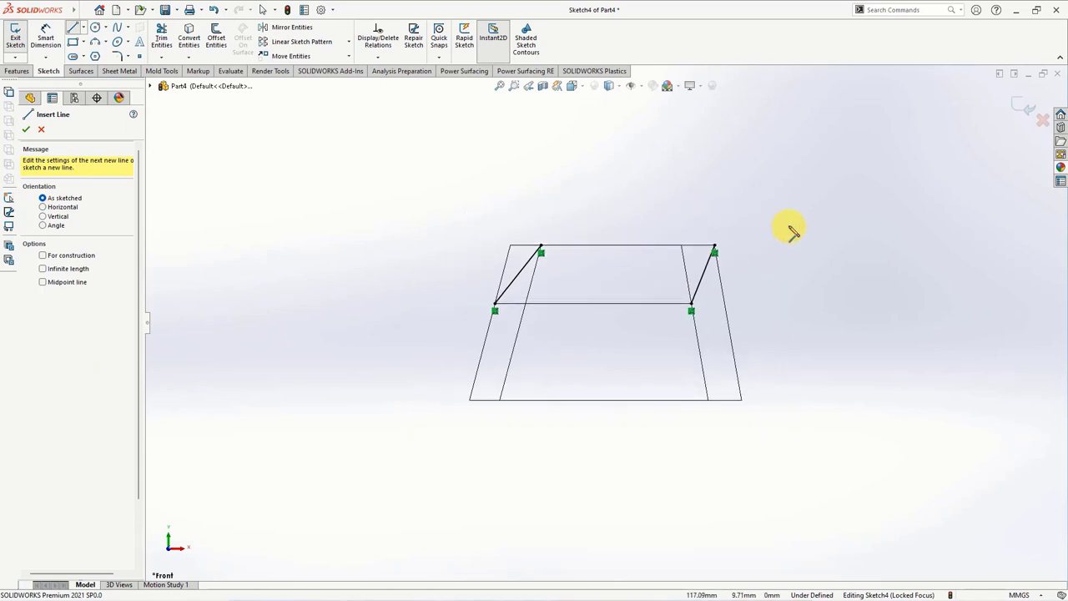
{"action": "left_click", "coordinate": [611, 88]}
{"action": "middle_click_drag", "start_coordinate": [632, 136], "coordinate": [450, 143]}
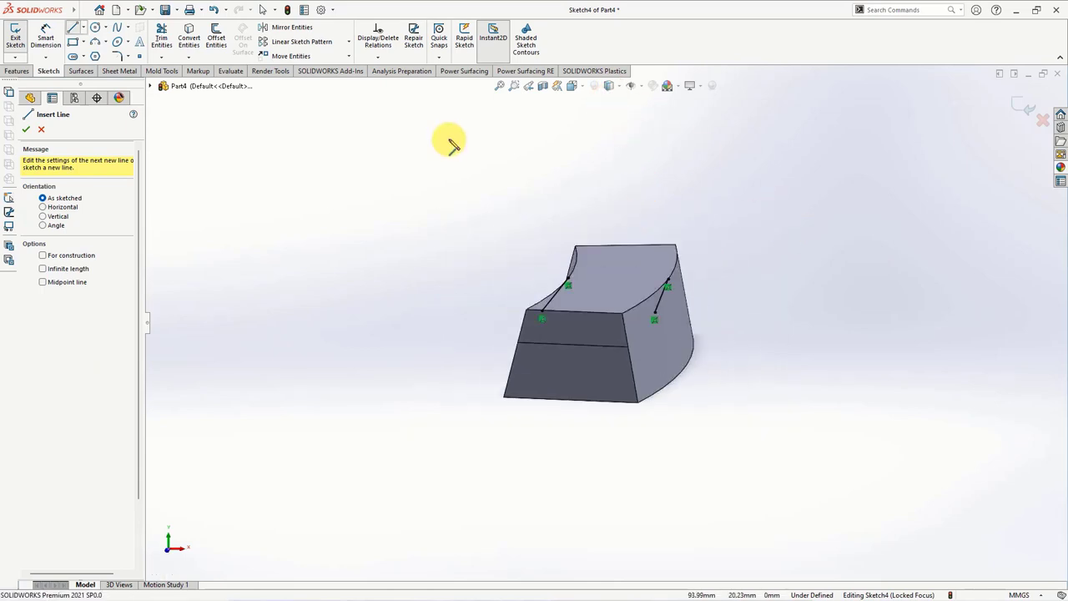
Create Split Line3 projecting the slanted lines onto both curved side faces.
{"action": "left_click", "coordinate": [15, 71]}
{"action": "left_click", "coordinate": [473, 43]}
{"action": "left_click", "coordinate": [488, 66]}
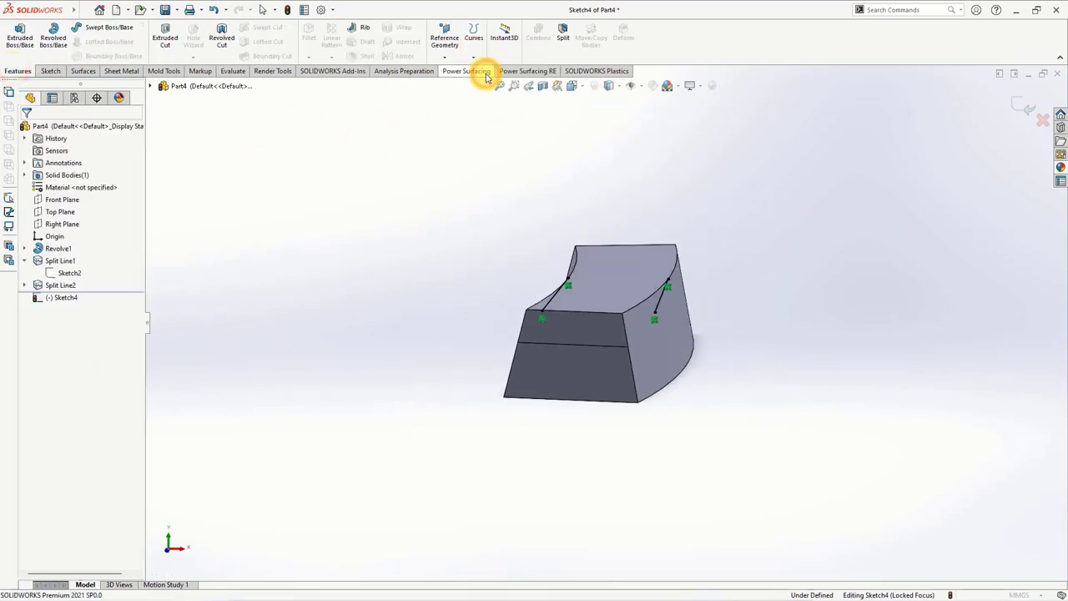
{"action": "left_click", "coordinate": [668, 326]}
{"action": "middle_click_drag", "start_coordinate": [680, 333], "coordinate": [576, 338]}
{"action": "left_click", "coordinate": [577, 338]}
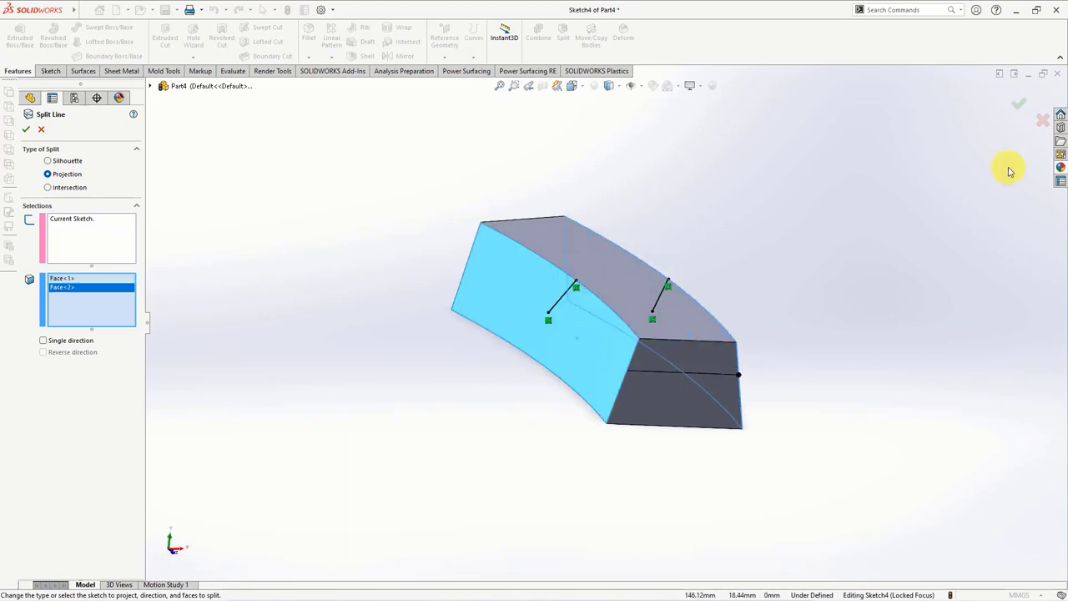
{"action": "left_click", "coordinate": [1020, 104]}
{"action": "mouse_move", "coordinate": [874, 196]}
{"action": "middle_mouse_down"}
{"action": "mouse_move", "coordinate": [756, 209]}
{"action": "mouse_move", "coordinate": [886, 278]}
{"action": "mouse_move", "coordinate": [770, 242]}
{"action": "middle_mouse_up"}
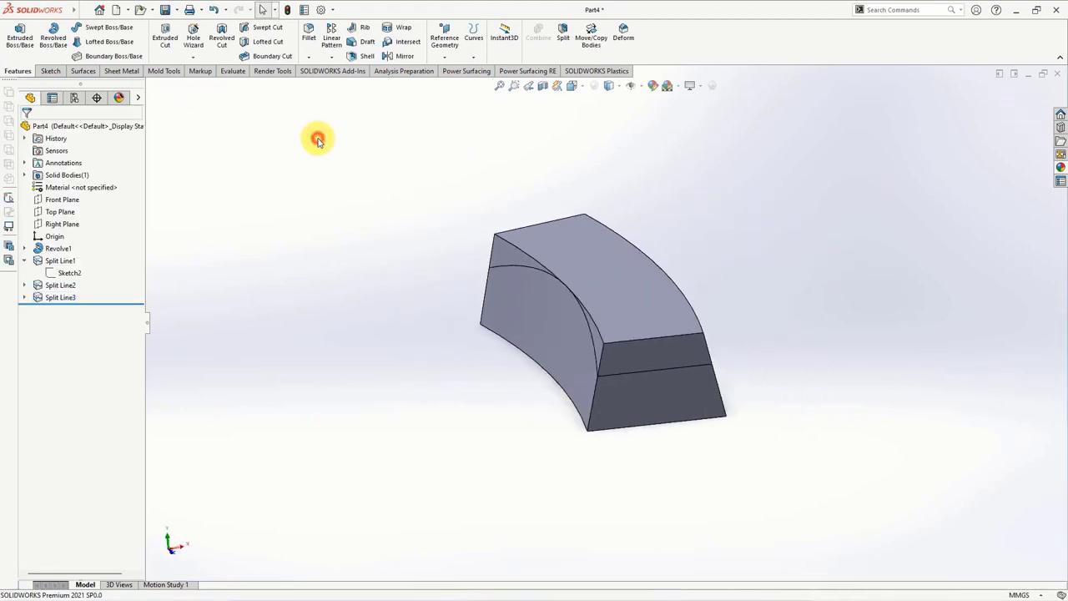
Create an offset surface from the brick's top face.
{"action": "left_click", "coordinate": [164, 72]}
{"action": "left_click", "coordinate": [232, 57]}
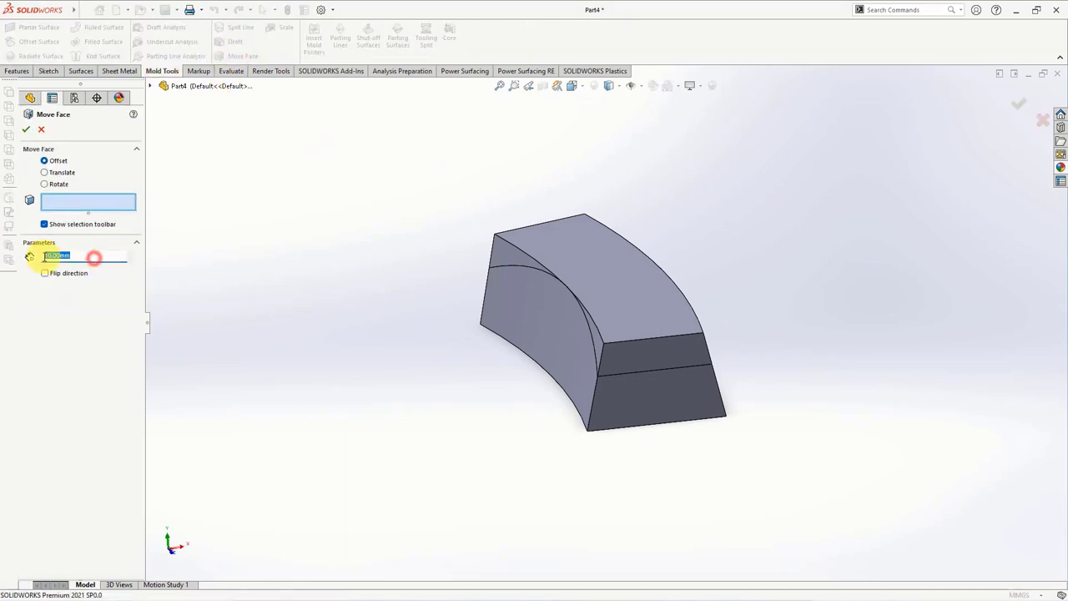
{"action": "left_click", "coordinate": [629, 296]}
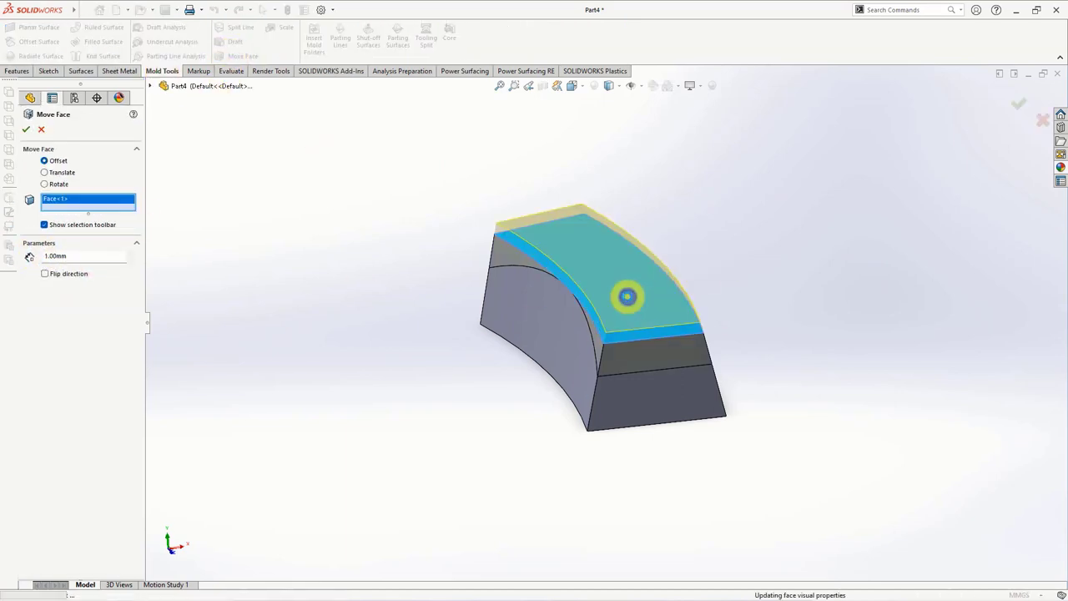
{"action": "key", "text": "Return"}
{"action": "middle_click_drag", "start_coordinate": [724, 278], "coordinate": [385, 250]}
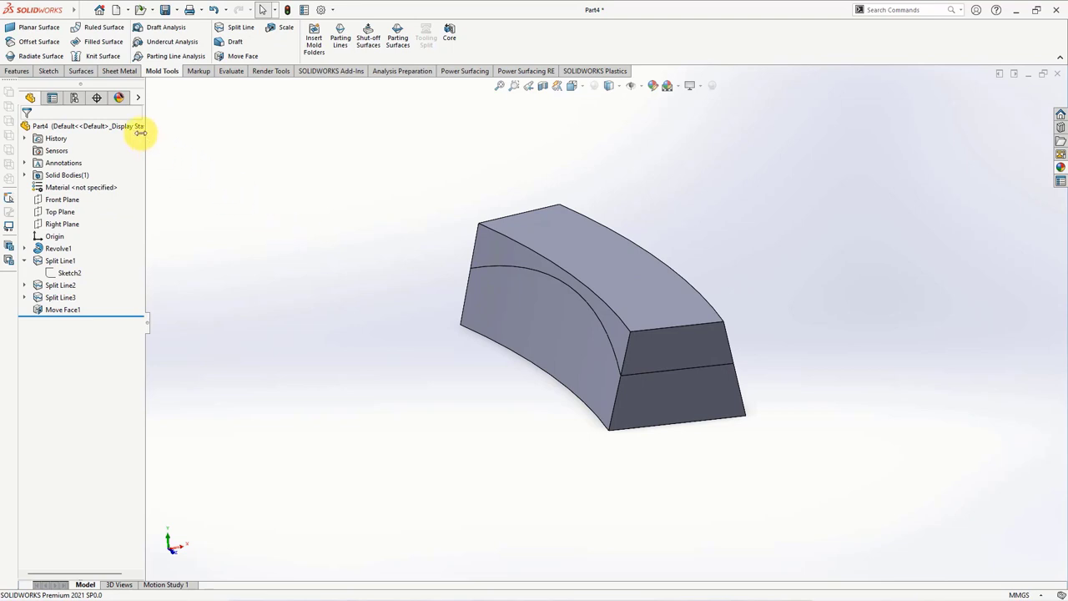
Create Surface-Loft1 between the two split edges, guided by the curved edge Edge<3>.
{"action": "left_click", "coordinate": [80, 70]}
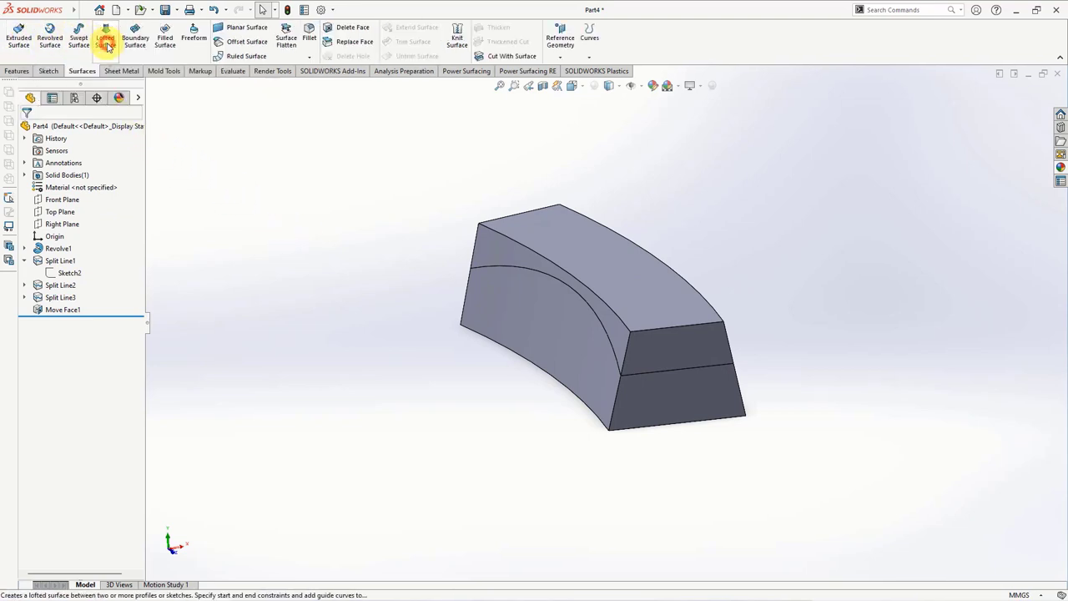
{"action": "left_click", "coordinate": [106, 41]}
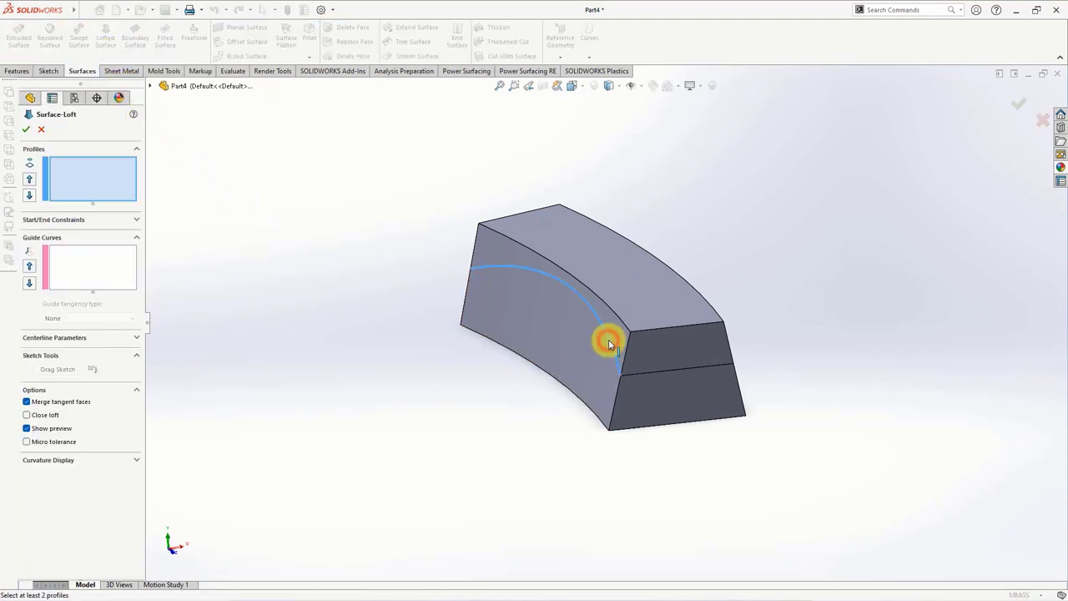
{"action": "left_click", "coordinate": [609, 344]}
{"action": "middle_click_drag", "start_coordinate": [609, 343], "coordinate": [556, 358]}
{"action": "left_click", "coordinate": [597, 364]}
{"action": "left_click", "coordinate": [87, 267]}
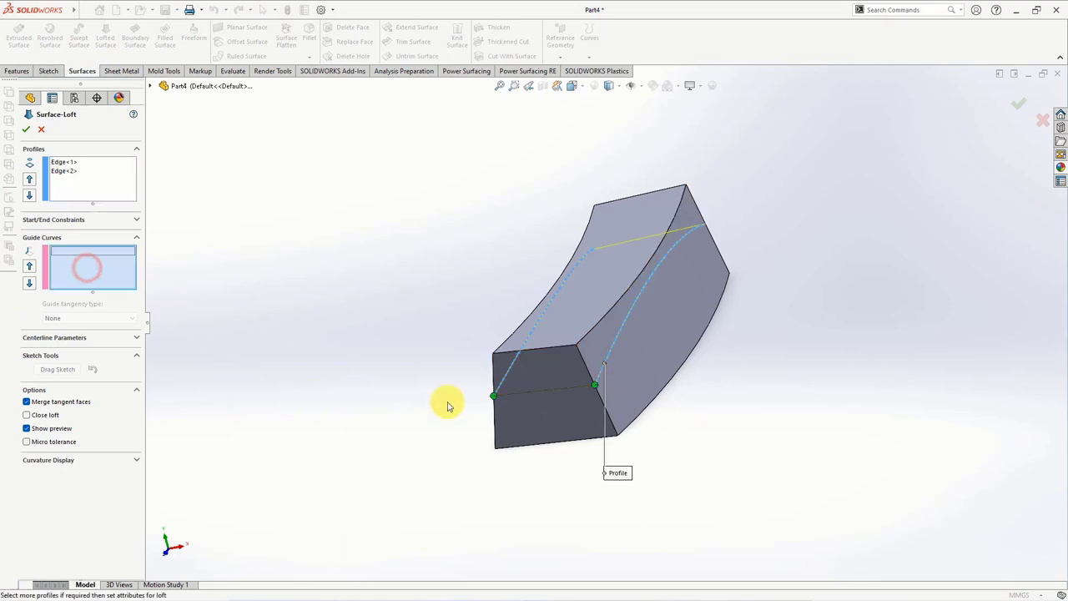
{"action": "left_click", "coordinate": [507, 394]}
{"action": "mouse_move", "coordinate": [507, 394]}
{"action": "middle_mouse_down"}
{"action": "mouse_move", "coordinate": [572, 319]}
{"action": "mouse_move", "coordinate": [467, 277]}
{"action": "middle_mouse_up"}
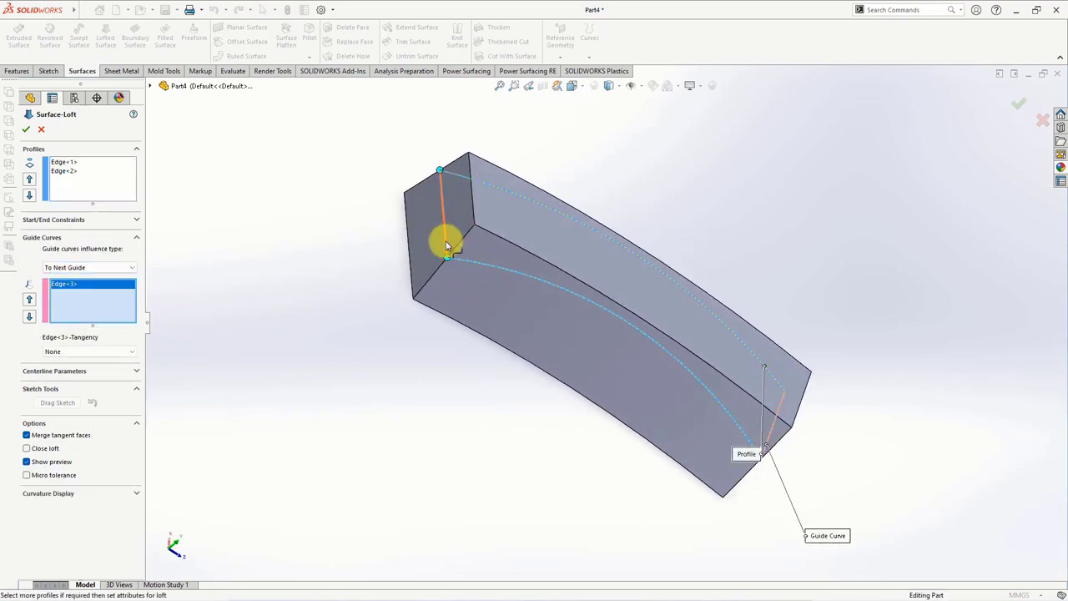
{"action": "key", "text": "Return"}
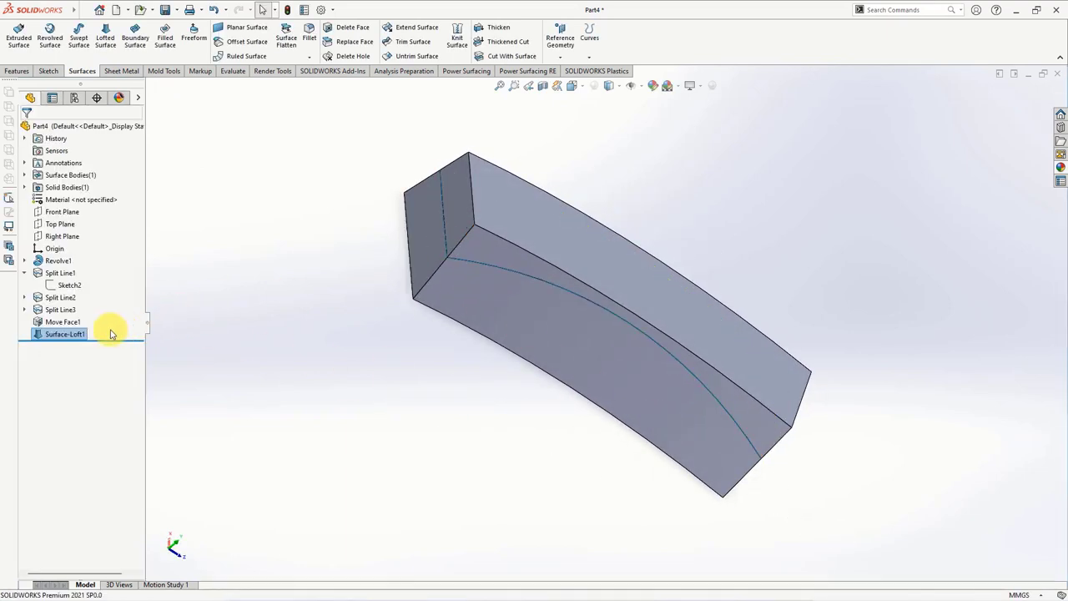
Cut the block with Surface-Loft1 to create SurfaceCut1.
{"action": "left_click", "coordinate": [508, 55]}
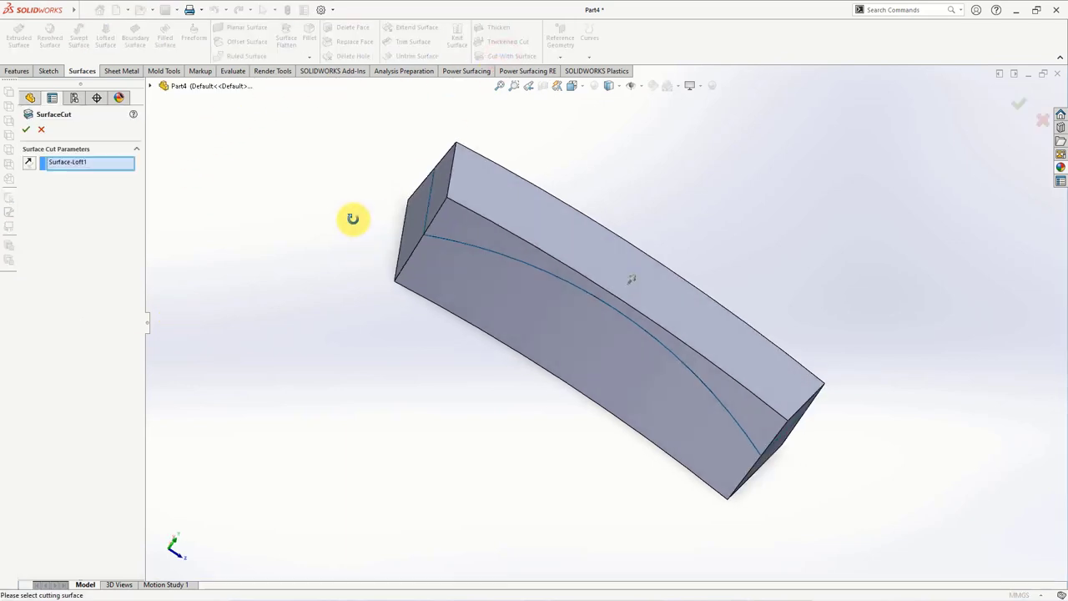
{"action": "middle_click_drag", "start_coordinate": [353, 217], "coordinate": [627, 272]}
{"action": "left_click", "coordinate": [28, 131]}
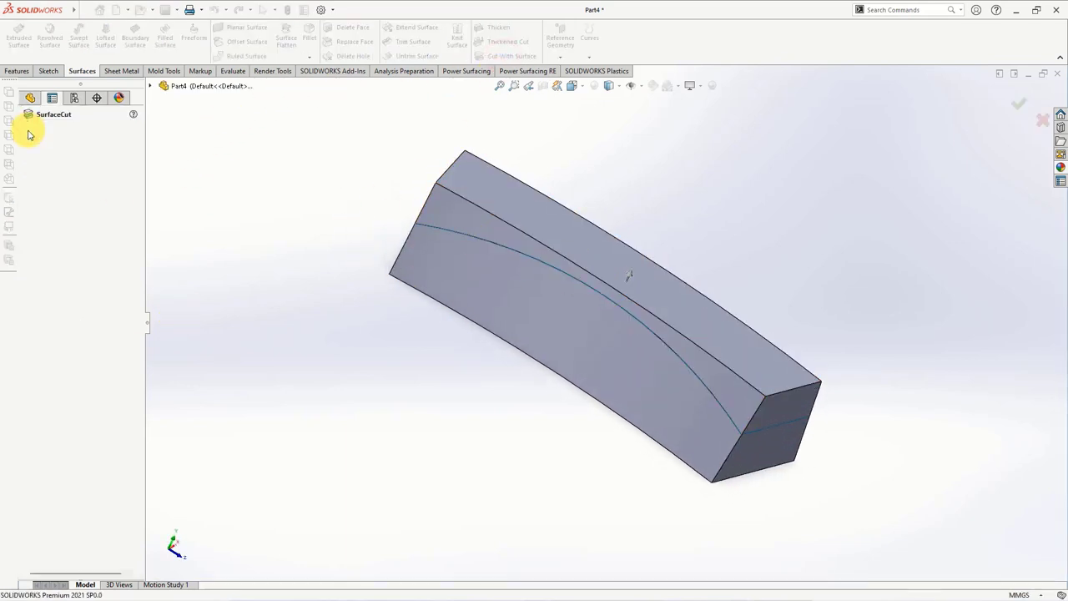
{"action": "left_click", "coordinate": [69, 174]}
{"action": "left_click", "coordinate": [245, 242]}
{"action": "mouse_move", "coordinate": [245, 242]}
{"action": "middle_mouse_down"}
{"action": "mouse_move", "coordinate": [365, 312]}
{"action": "mouse_move", "coordinate": [350, 324]}
{"action": "mouse_move", "coordinate": [436, 338]}
{"action": "mouse_move", "coordinate": [405, 345]}
{"action": "middle_mouse_up"}
{"action": "scroll", "coordinate": [376, 296], "scroll_direction": "up", "scroll_amount": 3}
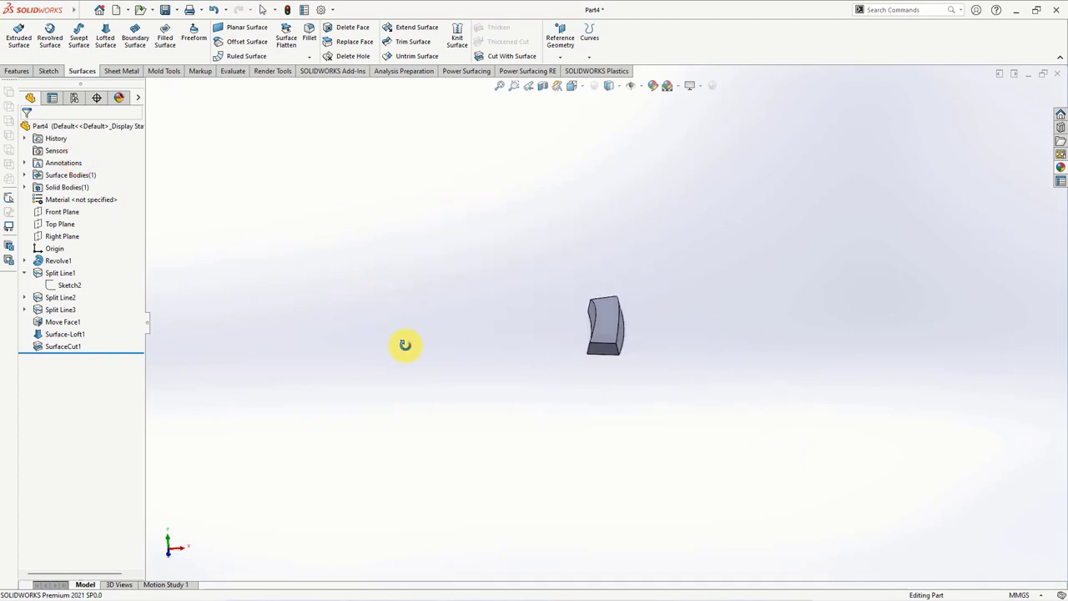
Create Axis1 at the intersection of the Front and Right planes.
{"action": "left_click", "coordinate": [49, 213]}
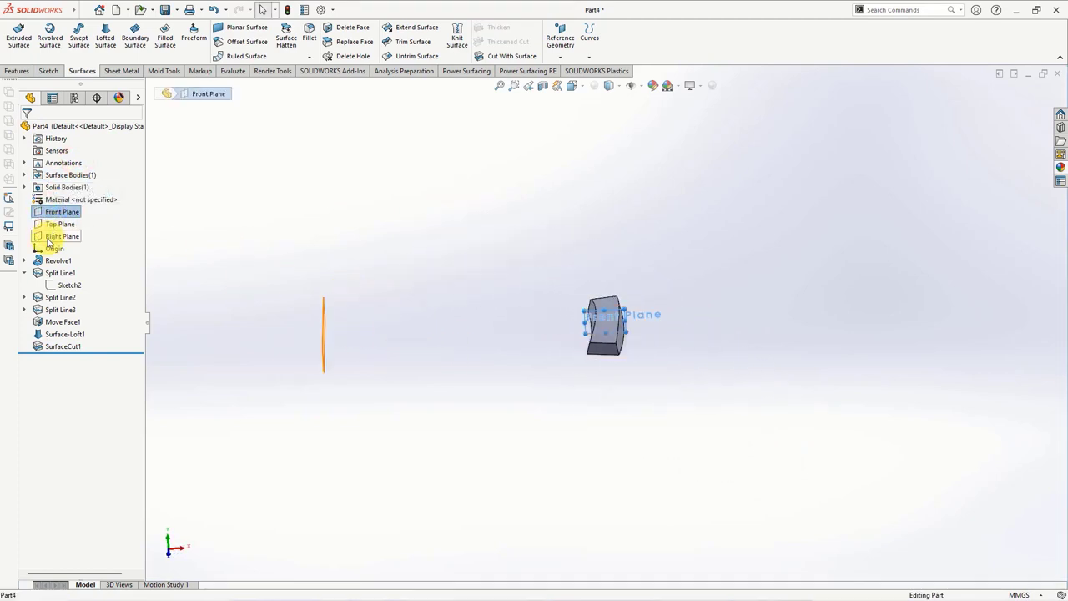
{"action": "middle_click_drag", "start_coordinate": [445, 301], "coordinate": [440, 310]}
{"action": "left_click", "coordinate": [16, 71]}
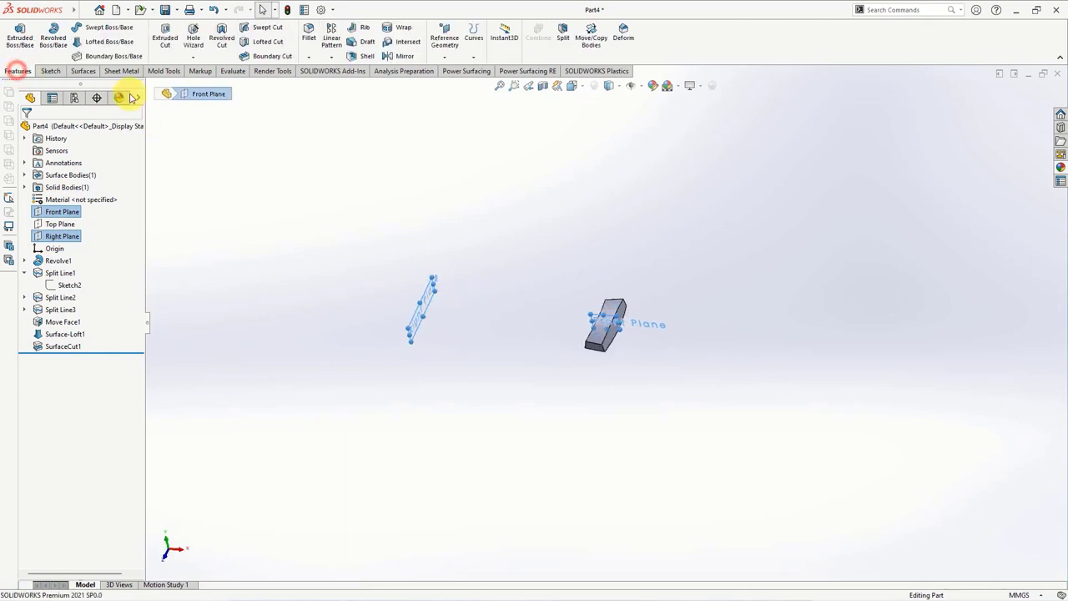
{"action": "left_click", "coordinate": [449, 54]}
{"action": "left_click", "coordinate": [460, 86]}
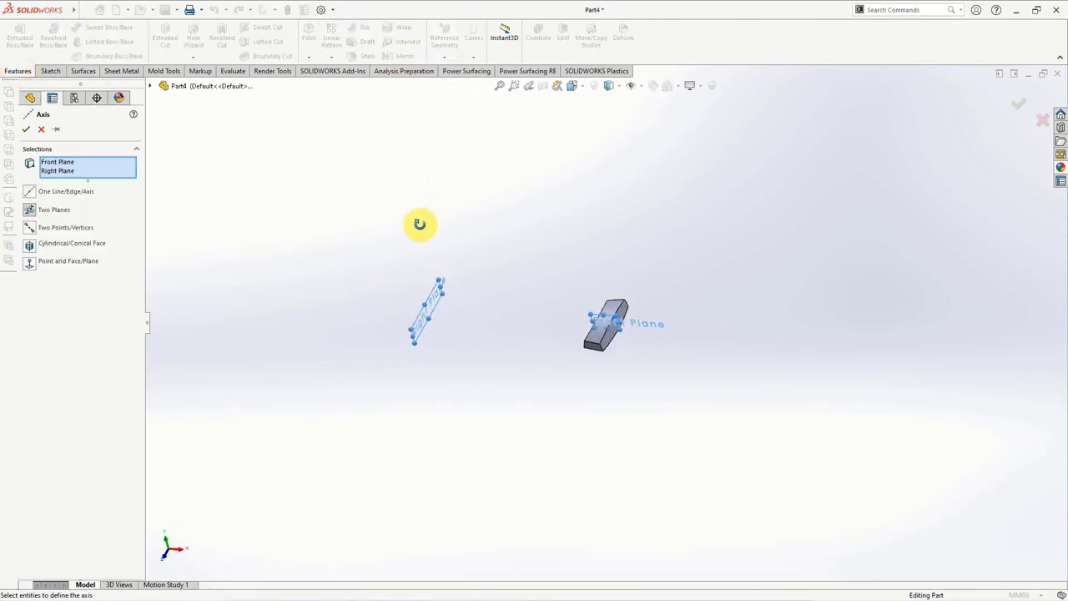
{"action": "middle_click_drag", "start_coordinate": [420, 225], "coordinate": [410, 208]}
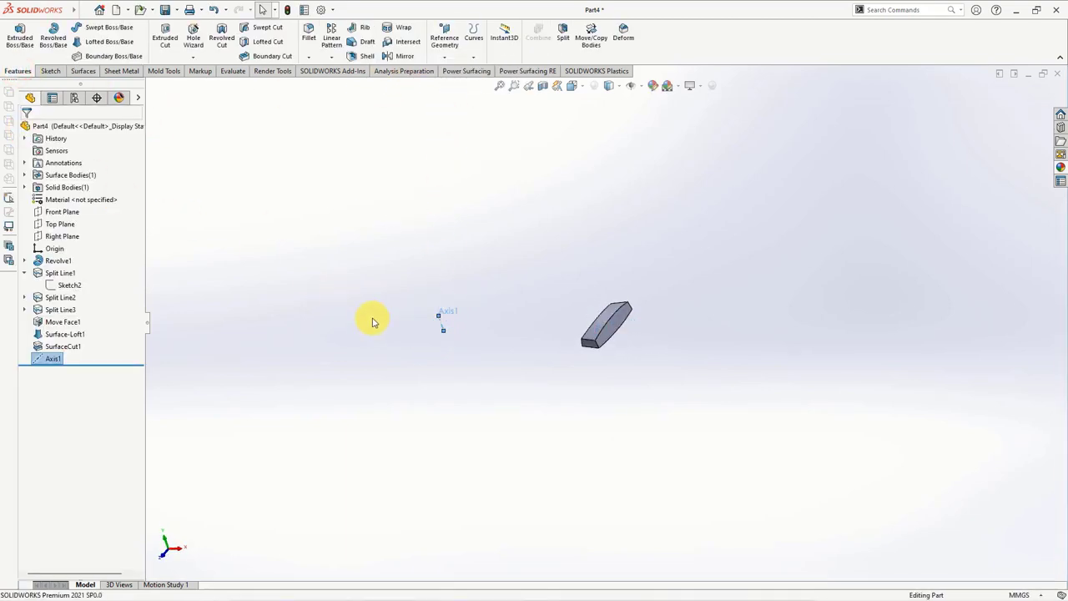
Circular-pattern the brick body 18 times over 360° around Axis1.
{"action": "left_click", "coordinate": [335, 58]}
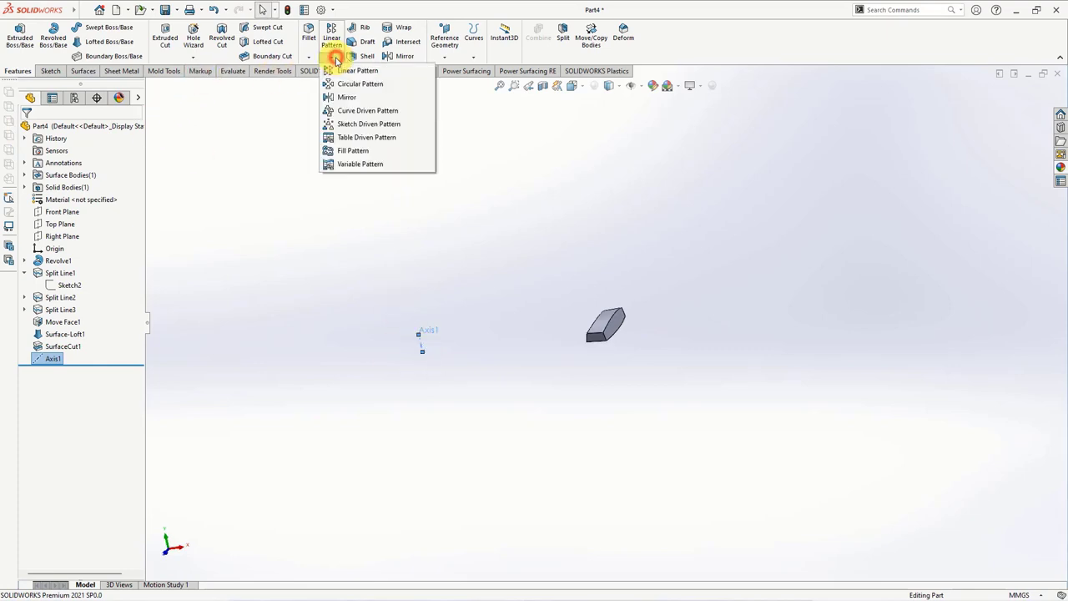
{"action": "left_click", "coordinate": [342, 85]}
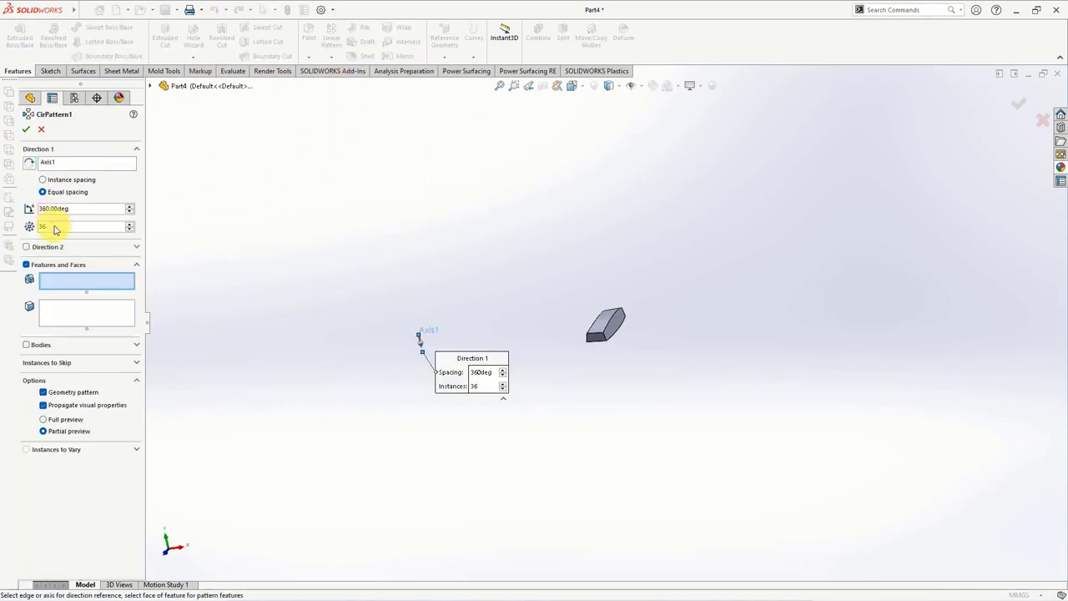
{"action": "left_click", "coordinate": [25, 344]}
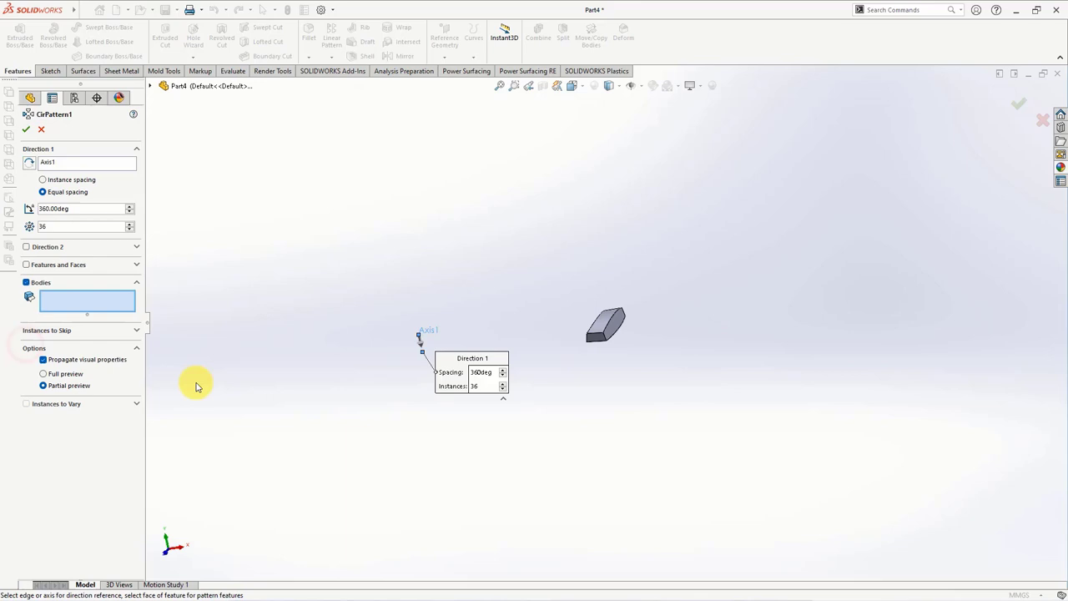
{"action": "left_click", "coordinate": [609, 327]}
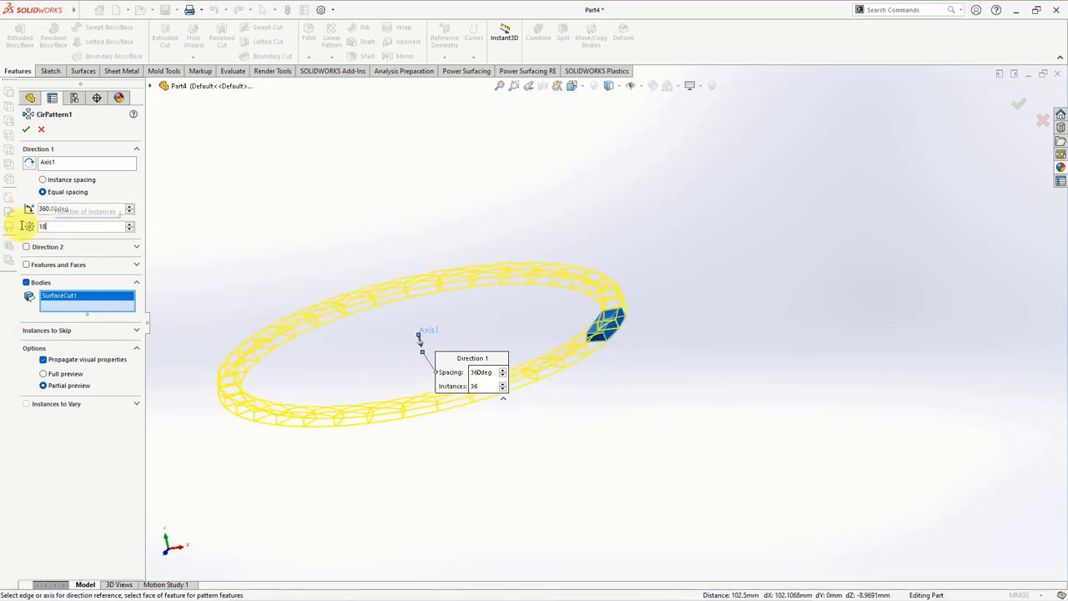
{"action": "middle_click_drag", "start_coordinate": [209, 235], "coordinate": [292, 228]}
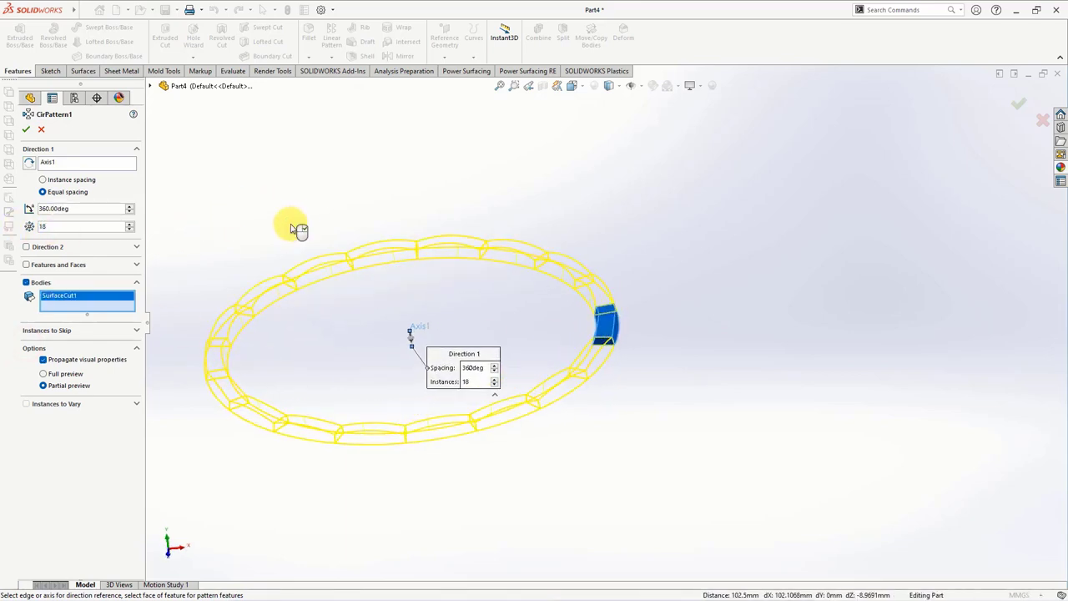
{"action": "left_click", "coordinate": [27, 132]}
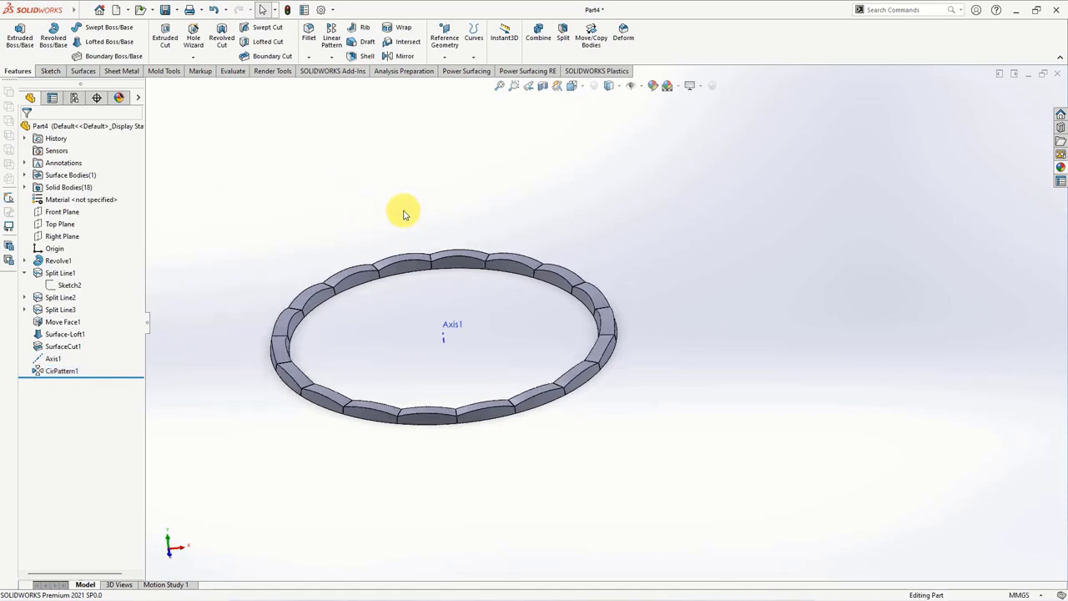
Combine SurfaceCut1 and patterned bodies CirPattern1[1]–[17] into one solid, Combine1, using Add.
{"action": "left_click", "coordinate": [539, 37]}
{"action": "left_click", "coordinate": [151, 86]}
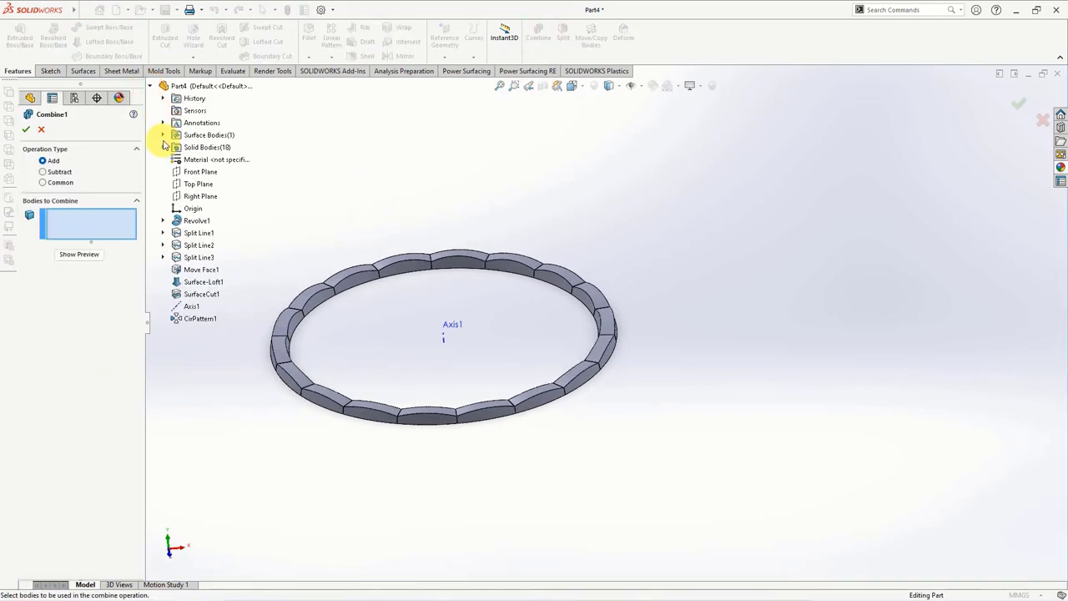
{"action": "left_click", "coordinate": [161, 147]}
{"action": "left_click", "coordinate": [206, 159]}
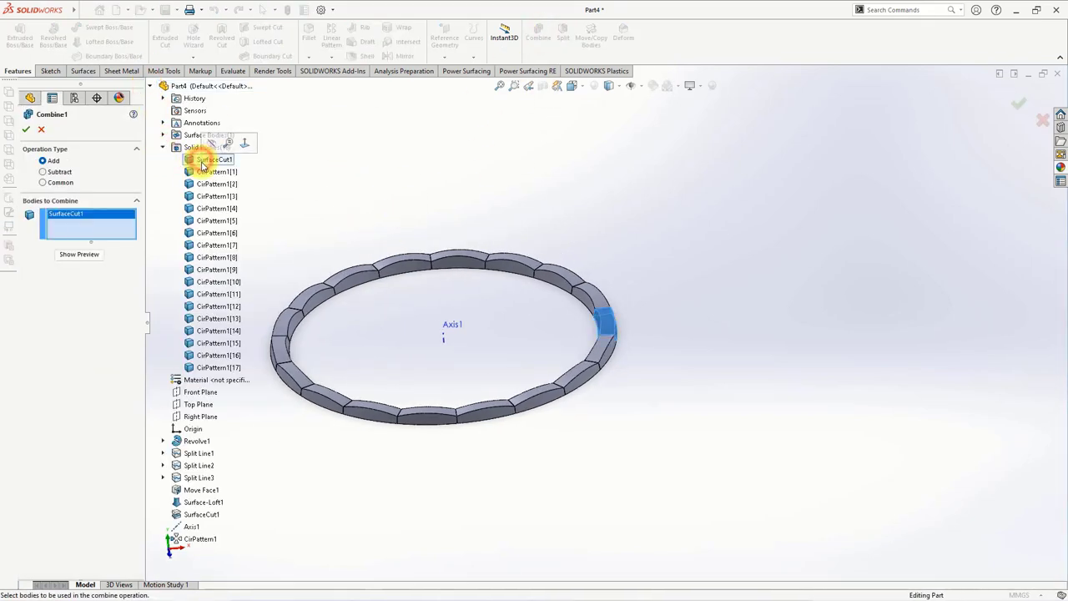
{"action": "left_click", "coordinate": [201, 372], "text": "shift"}
{"action": "left_click", "coordinate": [90, 394]}
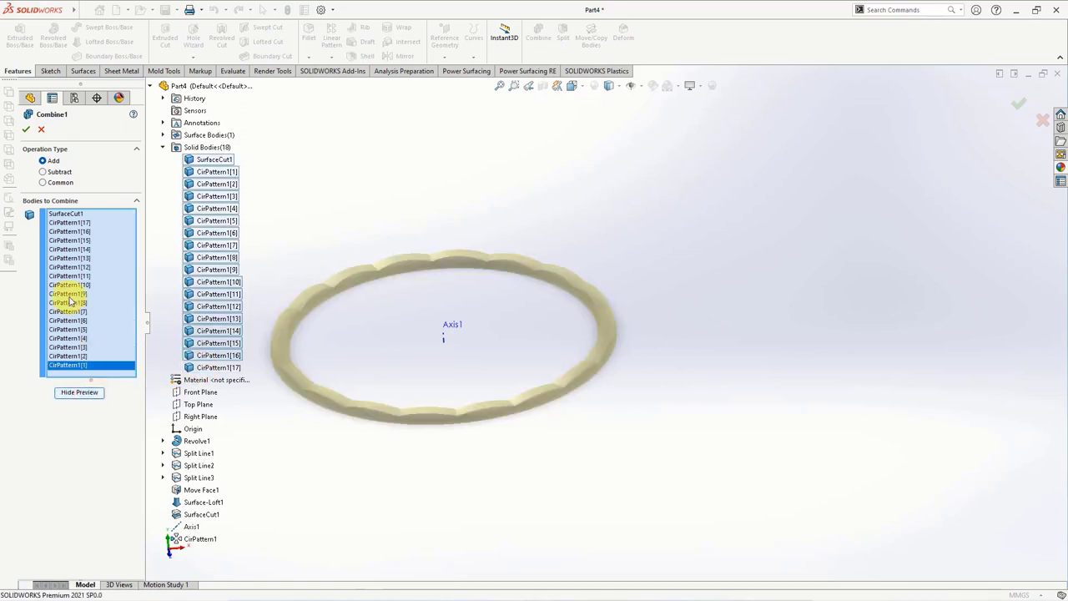
{"action": "left_click", "coordinate": [27, 129]}
{"action": "mouse_move", "coordinate": [321, 220]}
{"action": "middle_mouse_down"}
{"action": "mouse_move", "coordinate": [492, 247]}
{"action": "mouse_move", "coordinate": [337, 185]}
{"action": "mouse_move", "coordinate": [316, 144]}
{"action": "middle_mouse_up"}
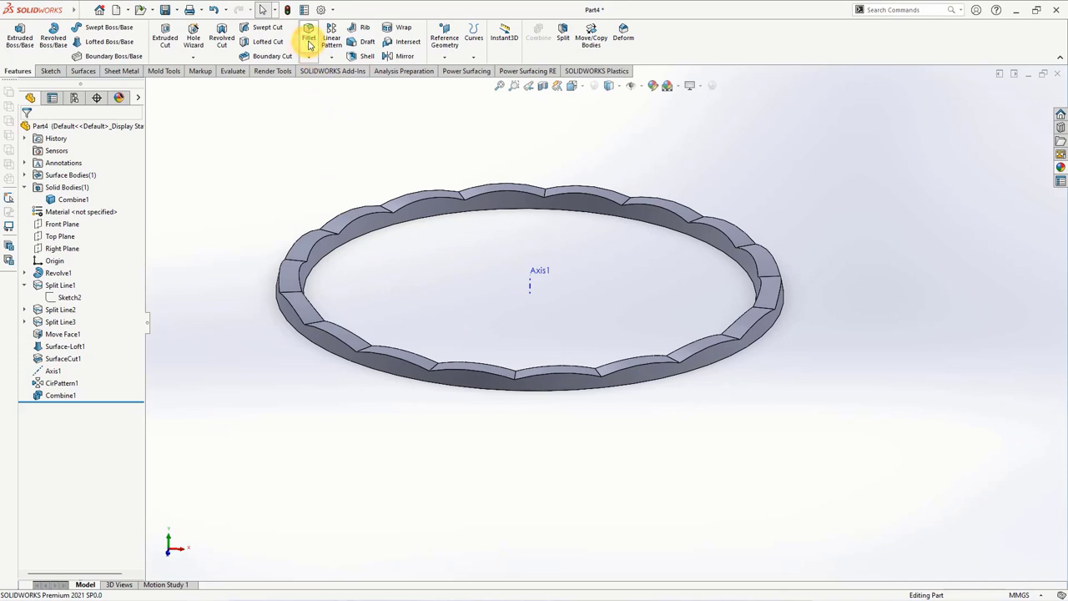
Fillet all the joint edges between bricks with a 2 mm radius.
{"action": "left_click", "coordinate": [309, 38]}
{"action": "key", "text": "Return"}
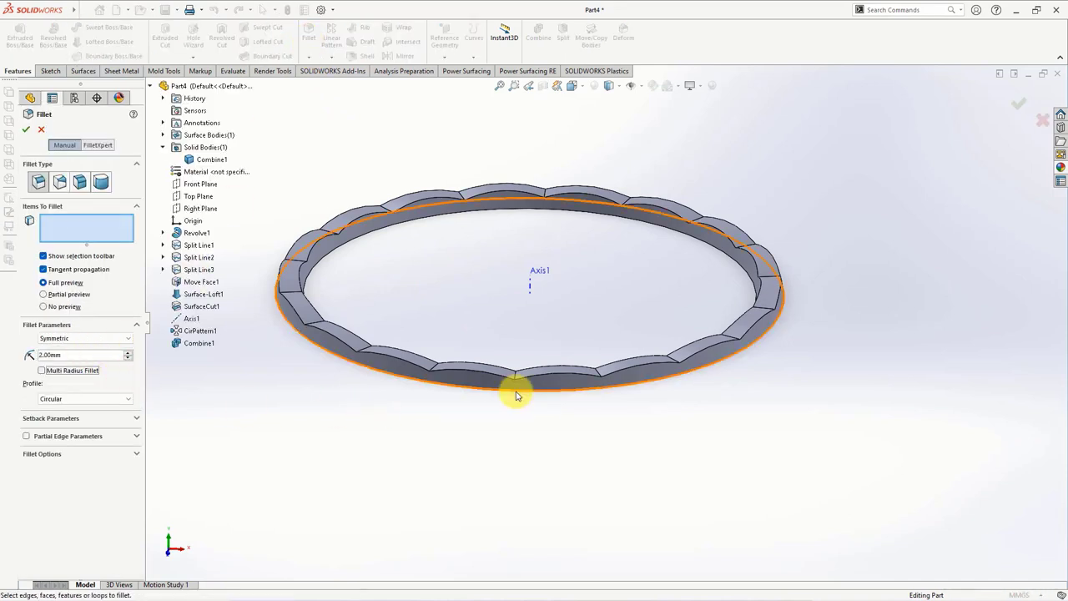
{"action": "scroll", "coordinate": [709, 433], "scroll_direction": "down", "scroll_amount": 3}
{"action": "scroll", "coordinate": [696, 391], "scroll_direction": "down", "scroll_amount": 2}
{"action": "left_click", "coordinate": [703, 395]}
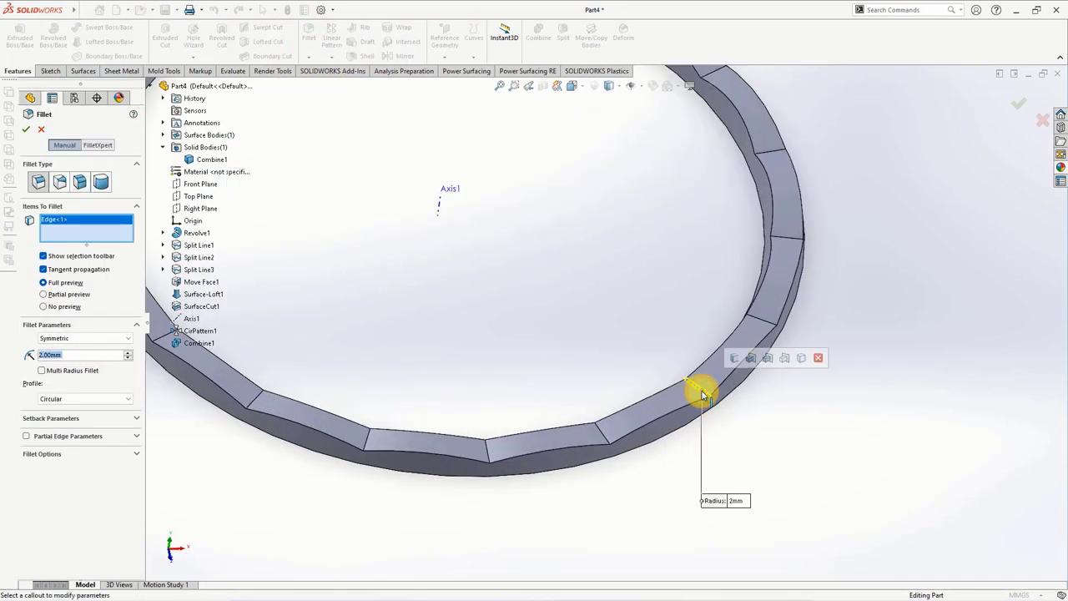
{"action": "left_click", "coordinate": [750, 358]}
{"action": "scroll", "coordinate": [750, 365], "scroll_direction": "up", "scroll_amount": 2}
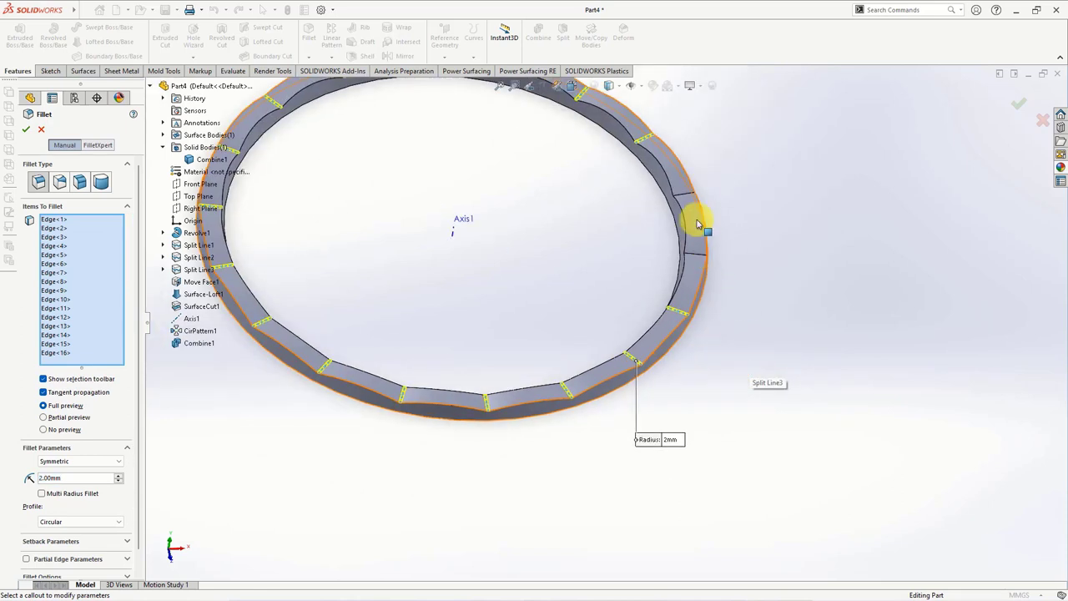
{"action": "left_click", "coordinate": [686, 204]}
{"action": "left_click", "coordinate": [699, 258]}
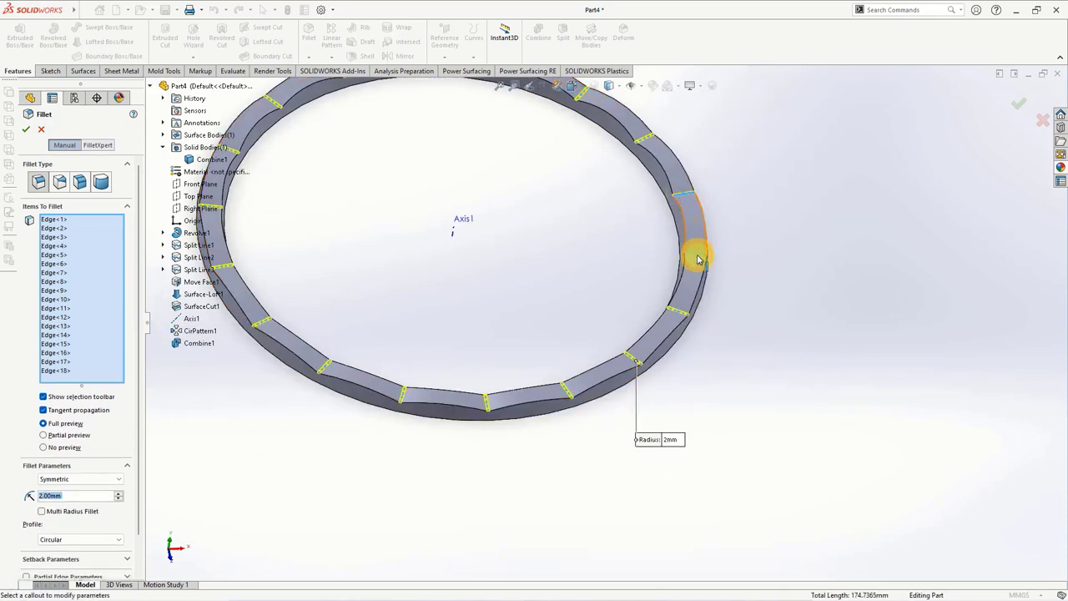
{"action": "scroll", "coordinate": [693, 257], "scroll_direction": "up", "scroll_amount": 2}
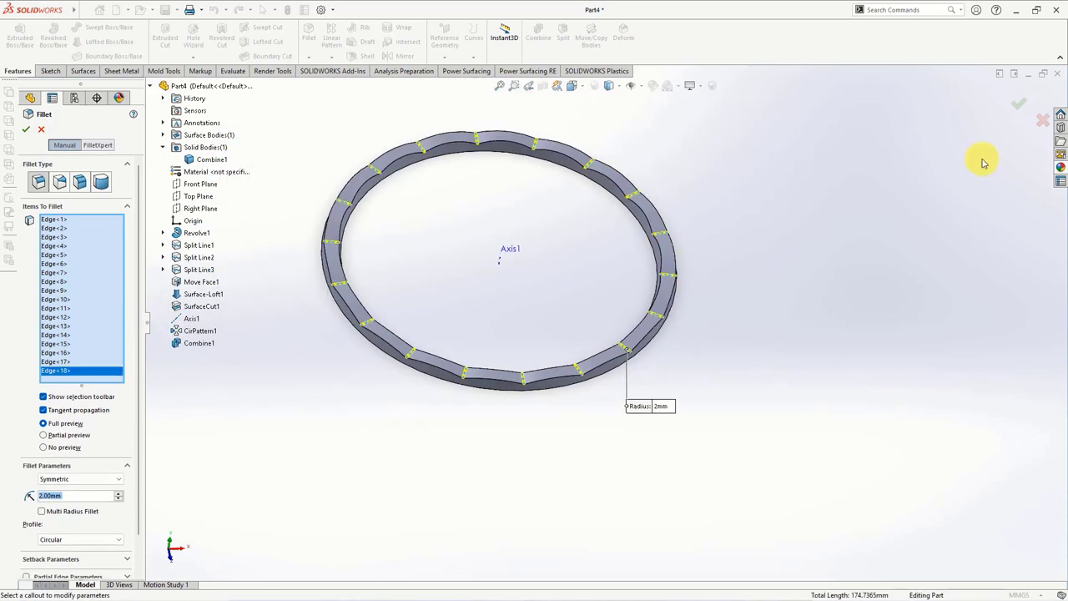
{"action": "left_click", "coordinate": [1014, 109]}
Fillet the ring's outer and inner top edges with a 3 mm radius.
{"action": "mouse_move", "coordinate": [851, 298]}
{"action": "middle_mouse_down"}
{"action": "mouse_move", "coordinate": [806, 270]}
{"action": "mouse_move", "coordinate": [331, 162]}
{"action": "middle_mouse_up"}
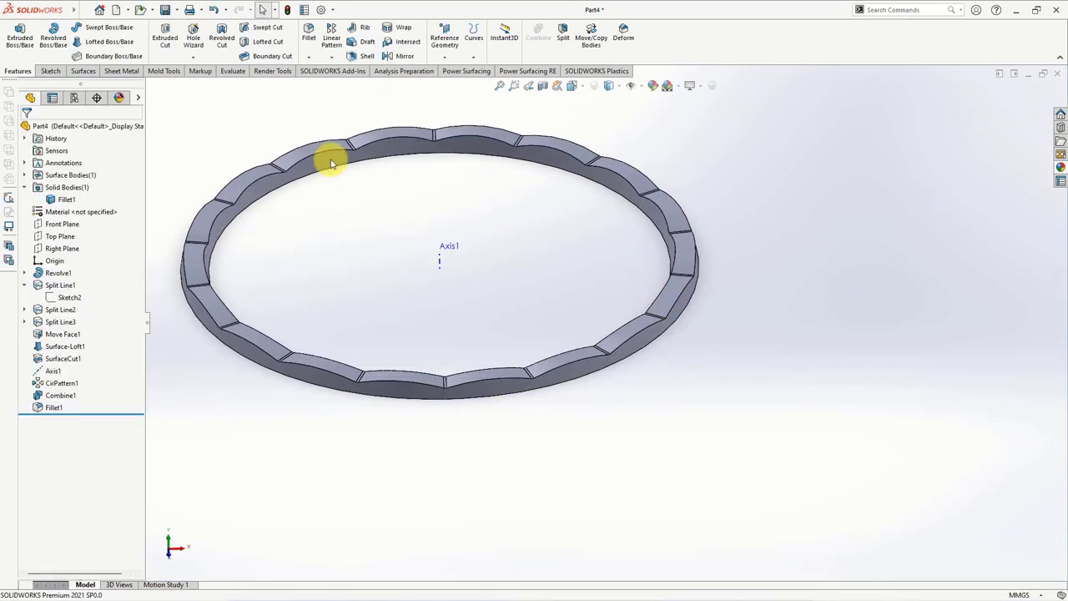
{"action": "left_click", "coordinate": [308, 37]}
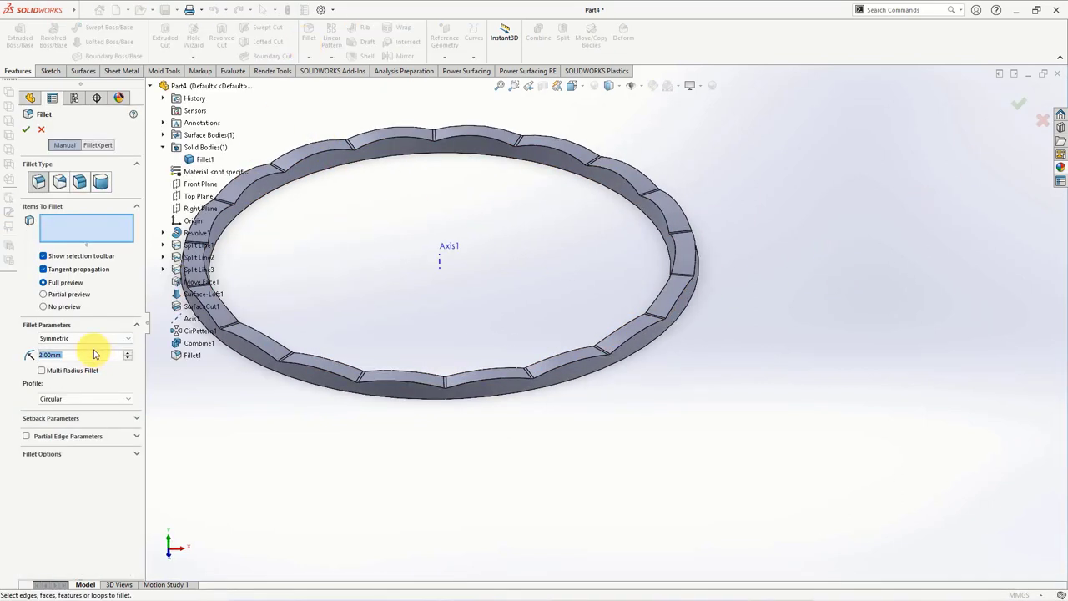
{"action": "middle_click_drag", "start_coordinate": [780, 368], "coordinate": [669, 338]}
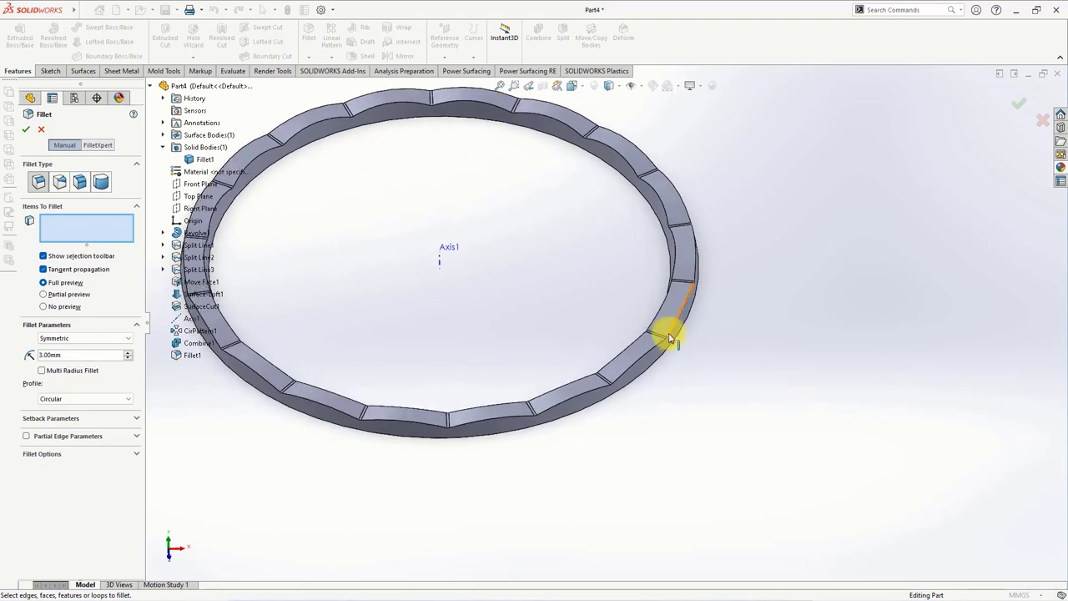
{"action": "left_click", "coordinate": [669, 334]}
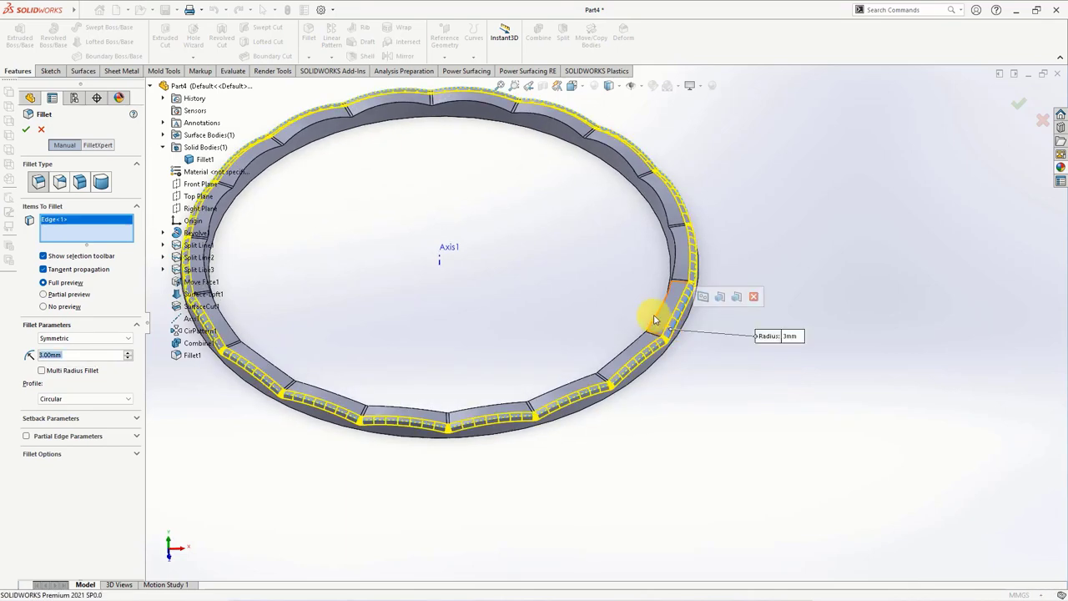
{"action": "left_click", "coordinate": [656, 323]}
{"action": "middle_click_drag", "start_coordinate": [668, 326], "coordinate": [1013, 136]}
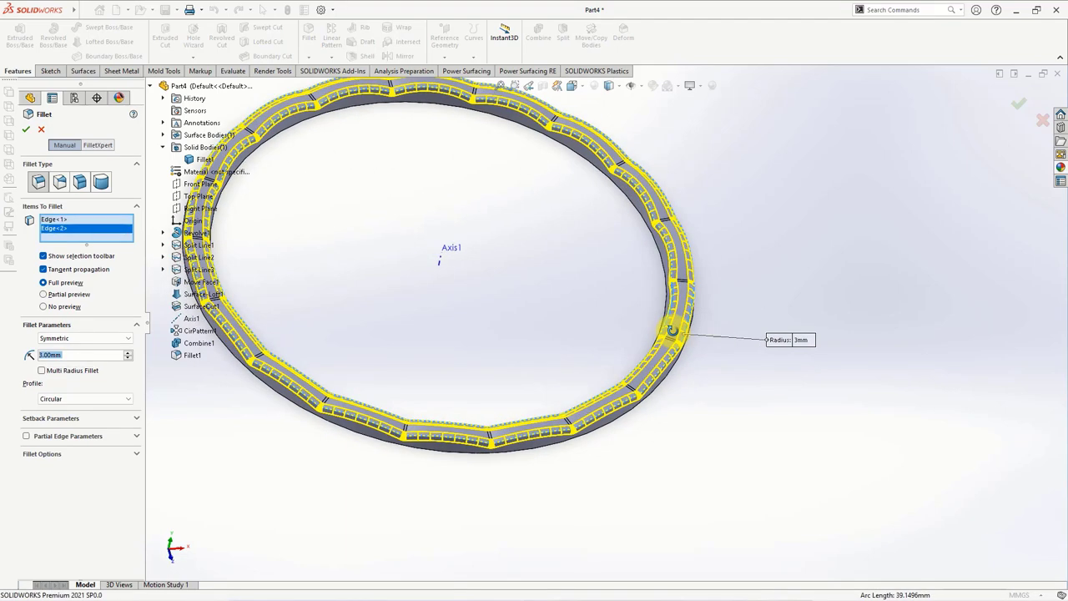
{"action": "left_click", "coordinate": [1020, 107]}
{"action": "left_click", "coordinate": [1020, 106]}
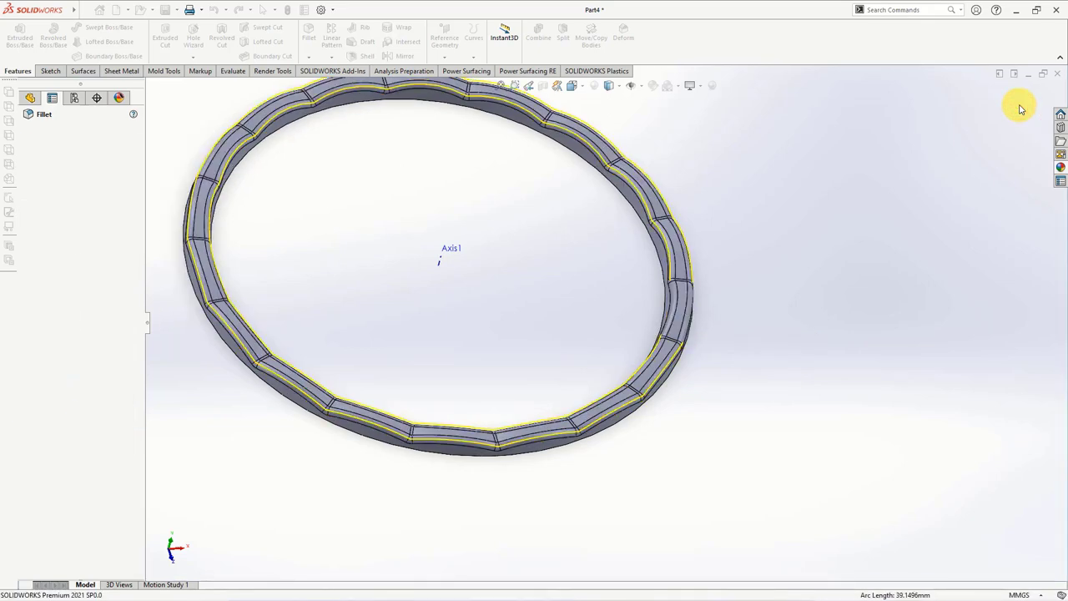
{"action": "mouse_move", "coordinate": [817, 269]}
{"action": "middle_mouse_down"}
{"action": "mouse_move", "coordinate": [758, 275]}
{"action": "mouse_move", "coordinate": [466, 172]}
{"action": "middle_mouse_up"}
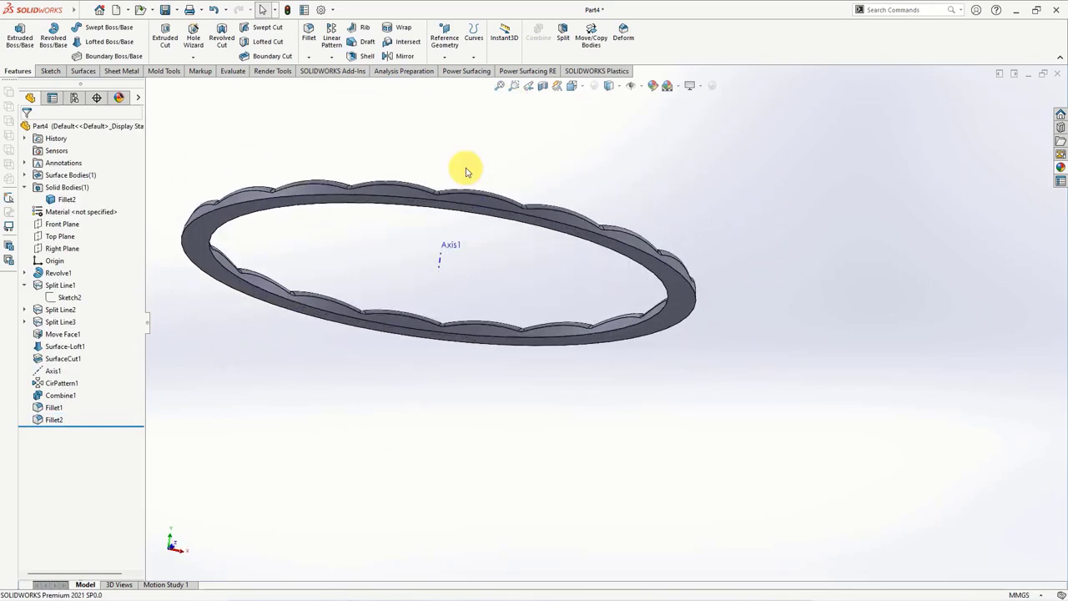
Shell the ring to a 0.70 mm wall with one face removed.
{"action": "left_click", "coordinate": [356, 60]}
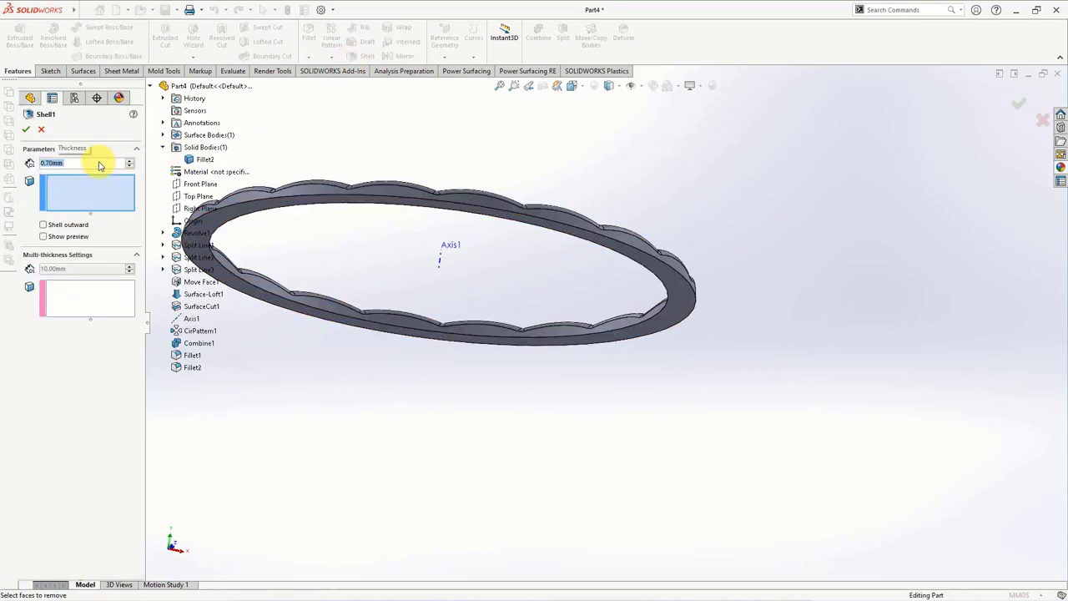
{"action": "left_click", "coordinate": [45, 237]}
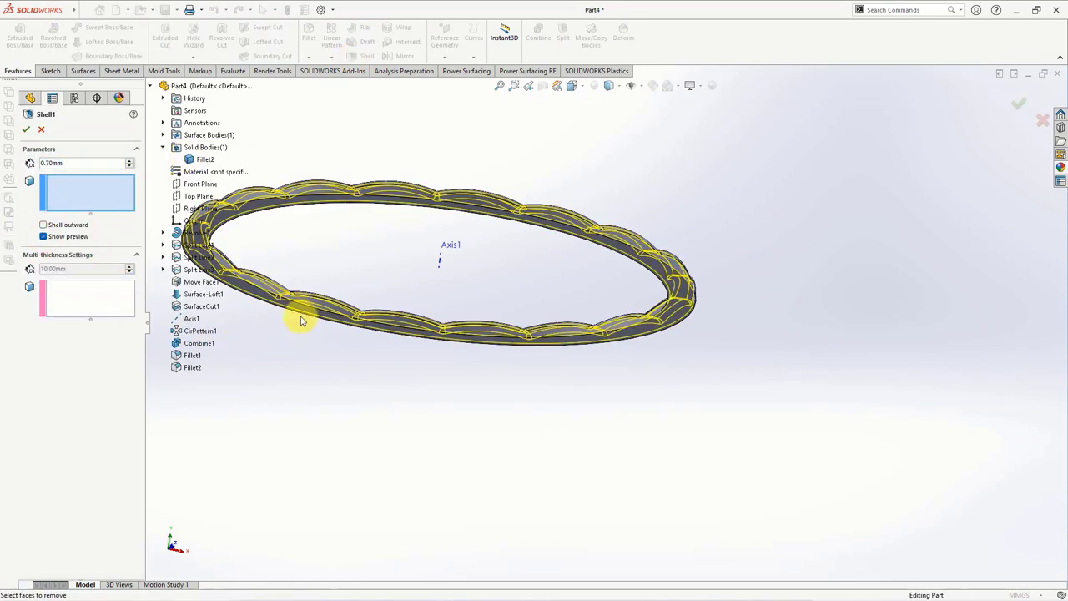
{"action": "left_click", "coordinate": [303, 312]}
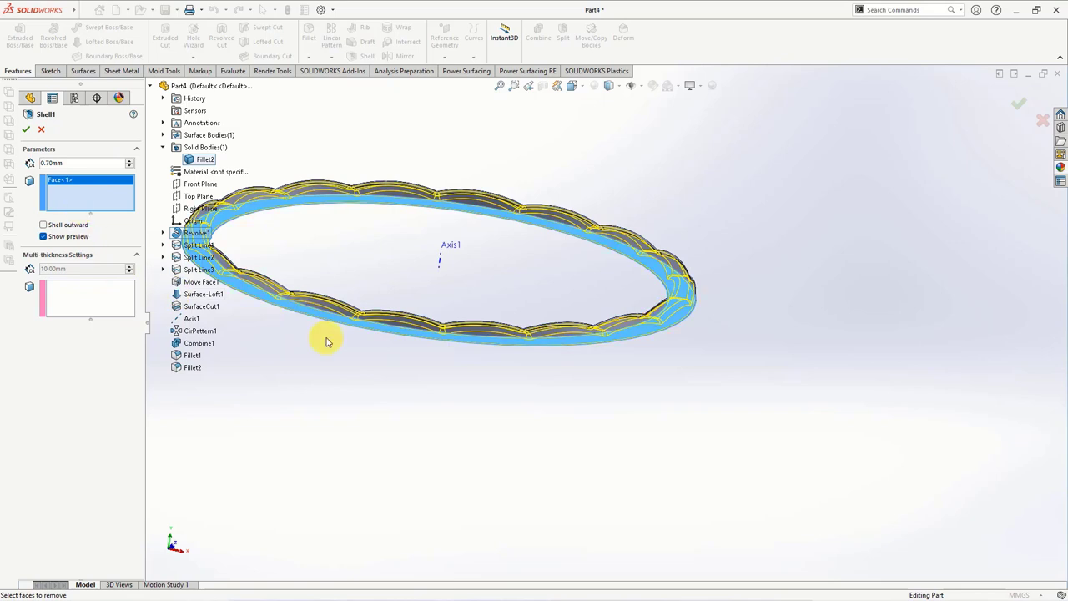
{"action": "left_click", "coordinate": [26, 131]}
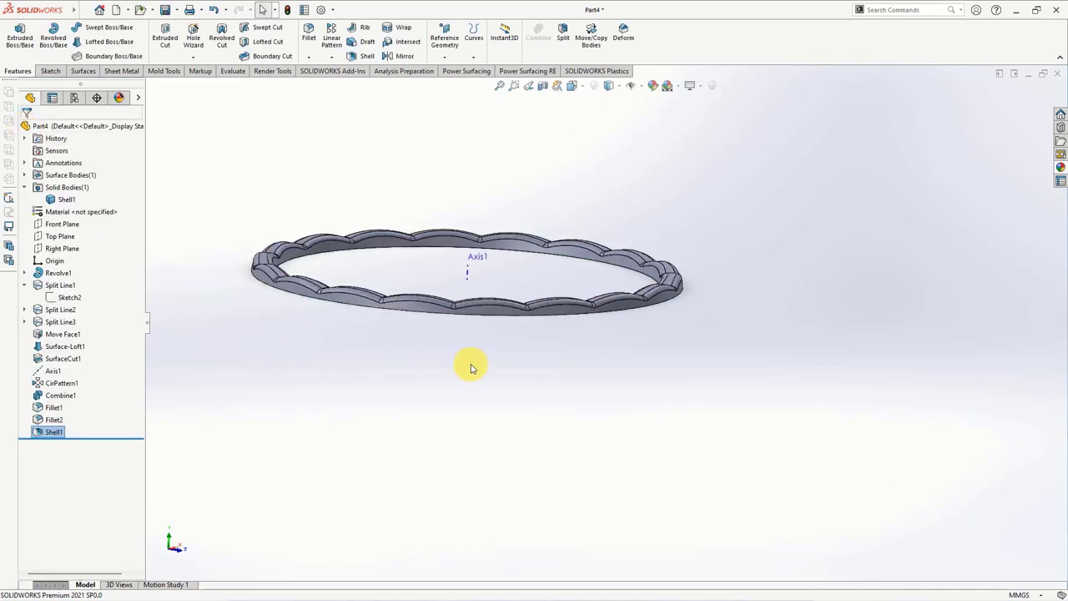
Start a new sketch on the Front Plane.
{"action": "mouse_move", "coordinate": [472, 362]}
{"action": "middle_mouse_down"}
{"action": "mouse_move", "coordinate": [465, 265]}
{"action": "mouse_move", "coordinate": [448, 386]}
{"action": "mouse_move", "coordinate": [458, 405]}
{"action": "middle_mouse_up"}
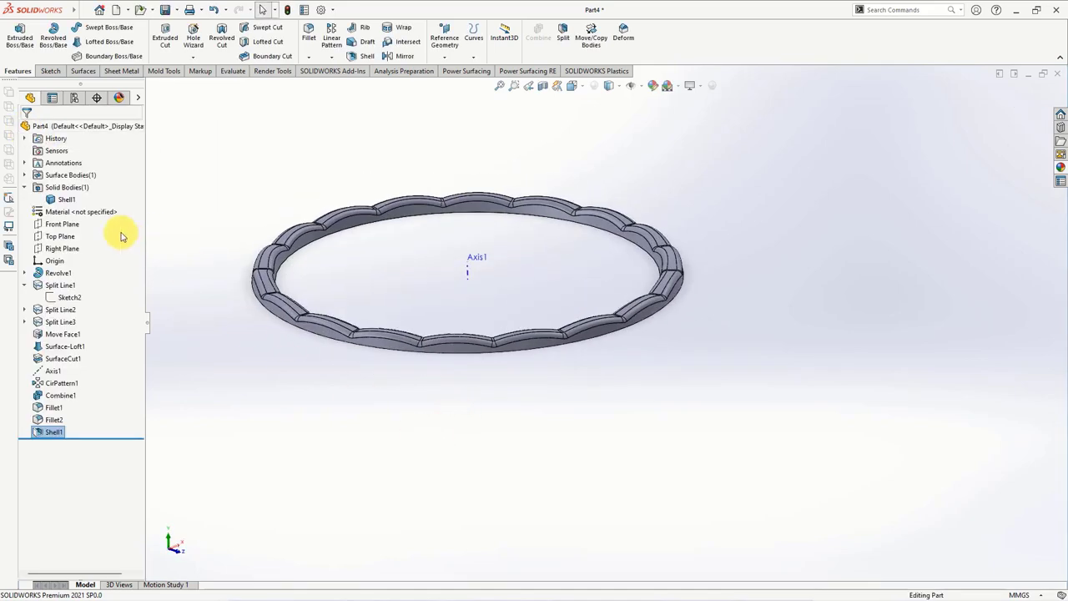
{"action": "left_click", "coordinate": [62, 223]}
{"action": "left_click", "coordinate": [75, 207]}
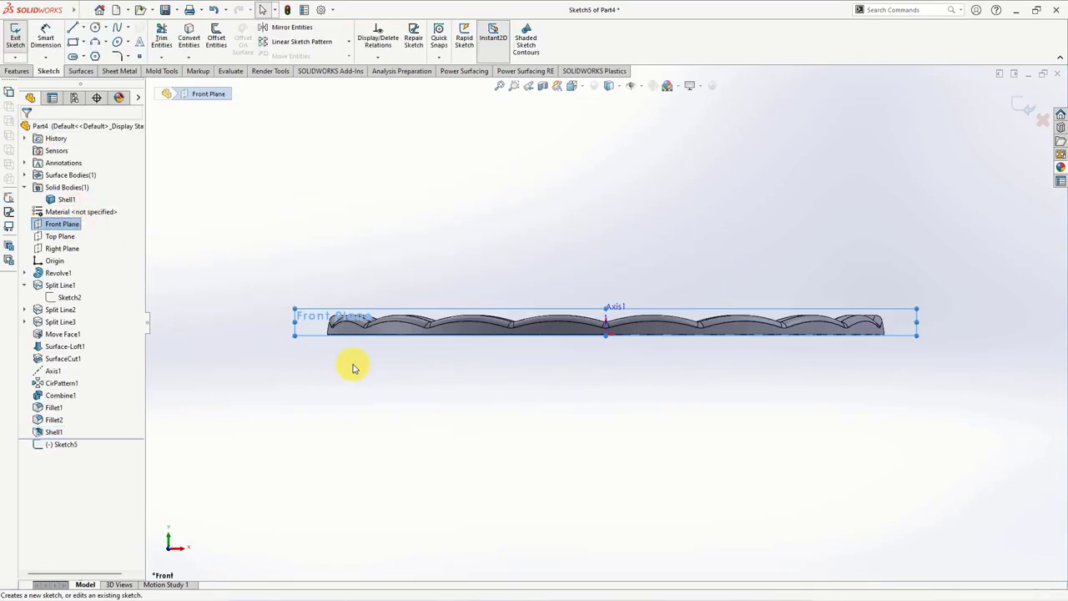
Switch the display style to Wireframe.
{"action": "scroll", "coordinate": [876, 361], "scroll_direction": "down", "scroll_amount": 3}
{"action": "left_click", "coordinate": [609, 86]}
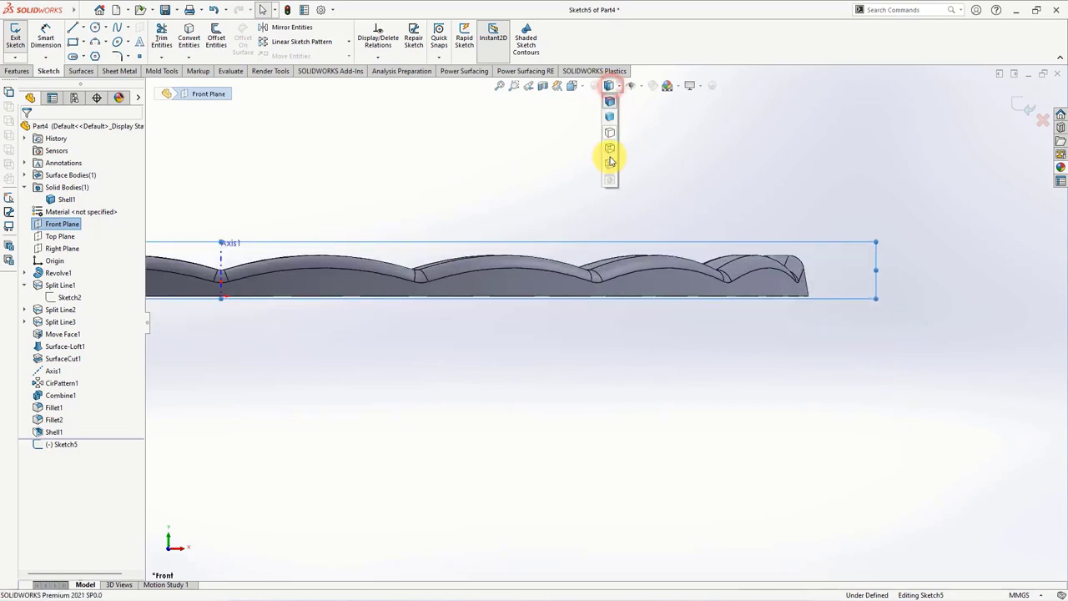
{"action": "left_click", "coordinate": [612, 166]}
Draw the wall line chain: two sloping lines from the rim's right end, then a bottom line to the axis.
{"action": "scroll", "coordinate": [745, 334], "scroll_direction": "down", "scroll_amount": 3}
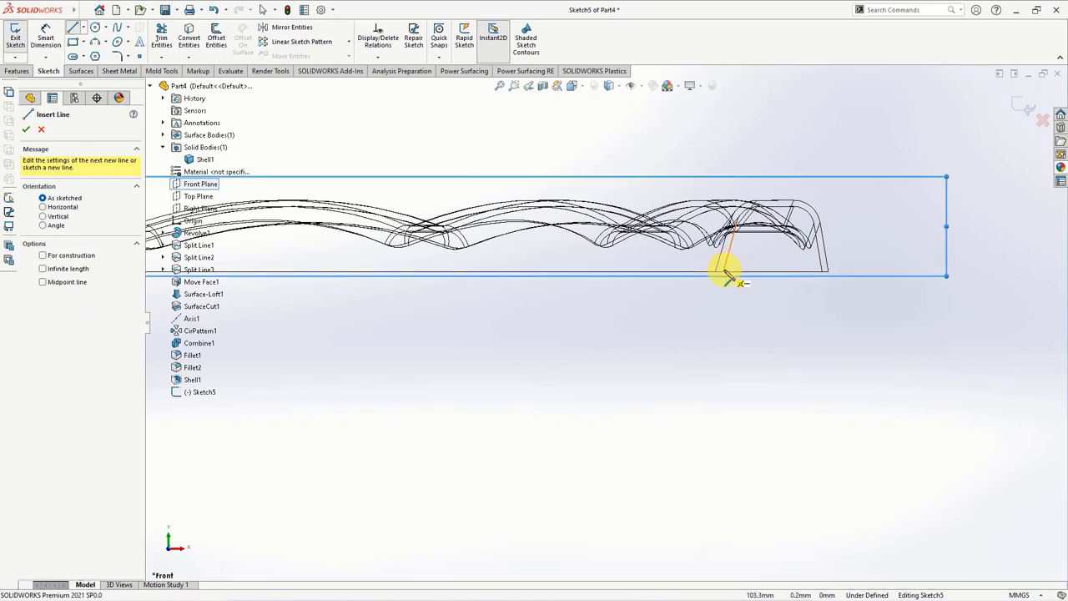
{"action": "scroll", "coordinate": [709, 287], "scroll_direction": "up", "scroll_amount": 3}
{"action": "left_click", "coordinate": [645, 294]}
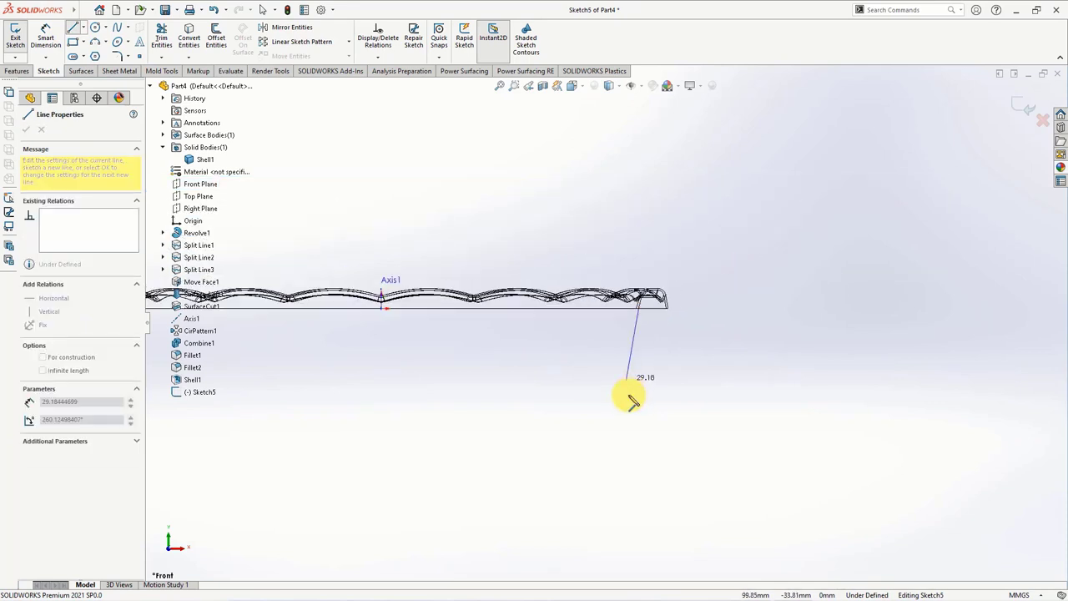
{"action": "left_click", "coordinate": [602, 443]}
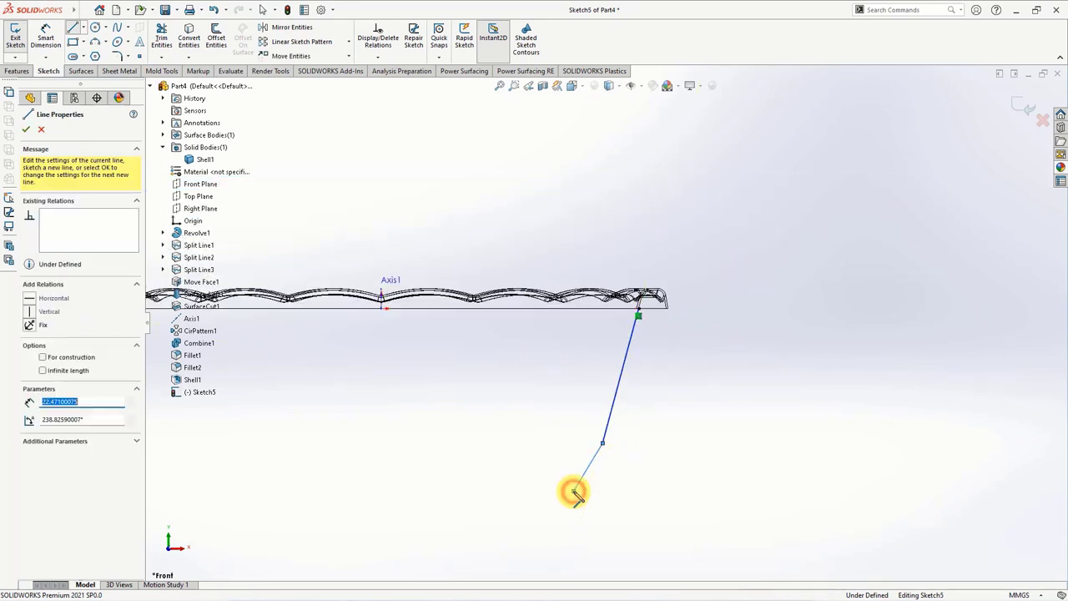
{"action": "left_click", "coordinate": [573, 490]}
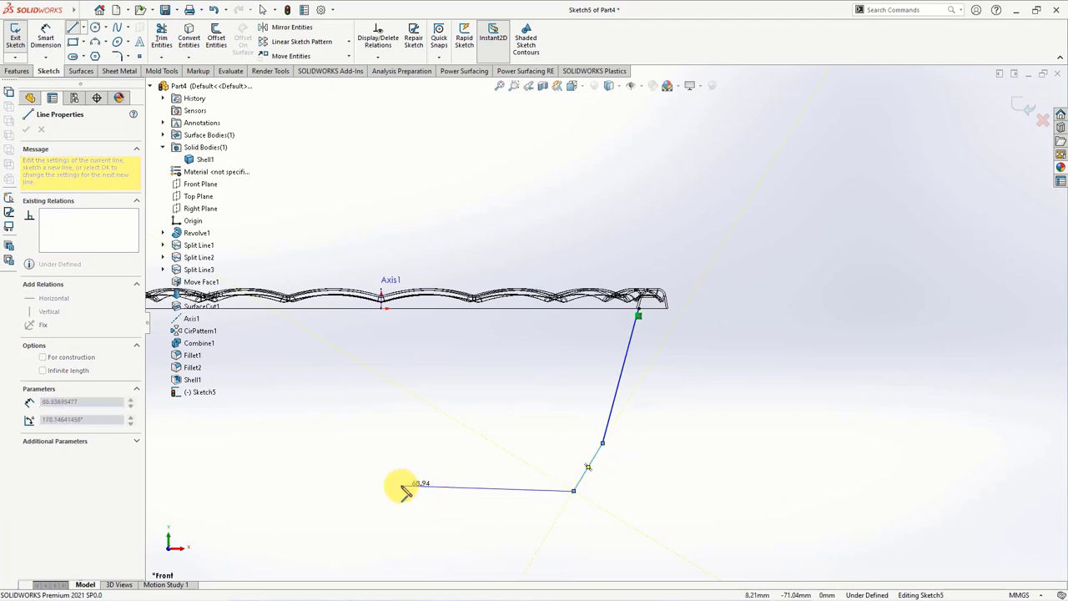
{"action": "left_click", "coordinate": [382, 490]}
{"action": "right_click", "coordinate": [382, 490]}
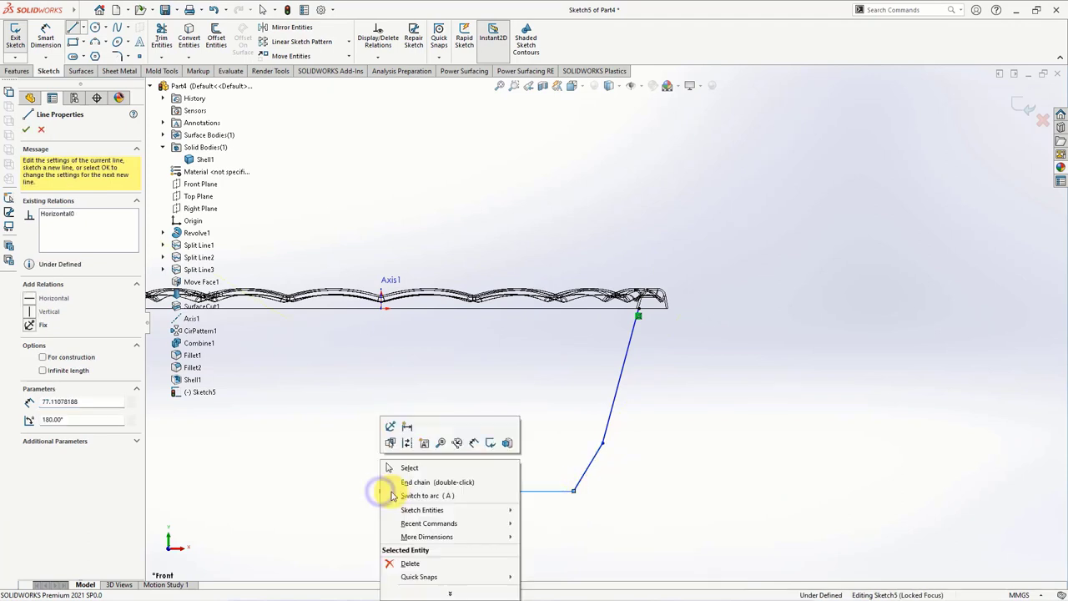
{"action": "left_click", "coordinate": [408, 466]}
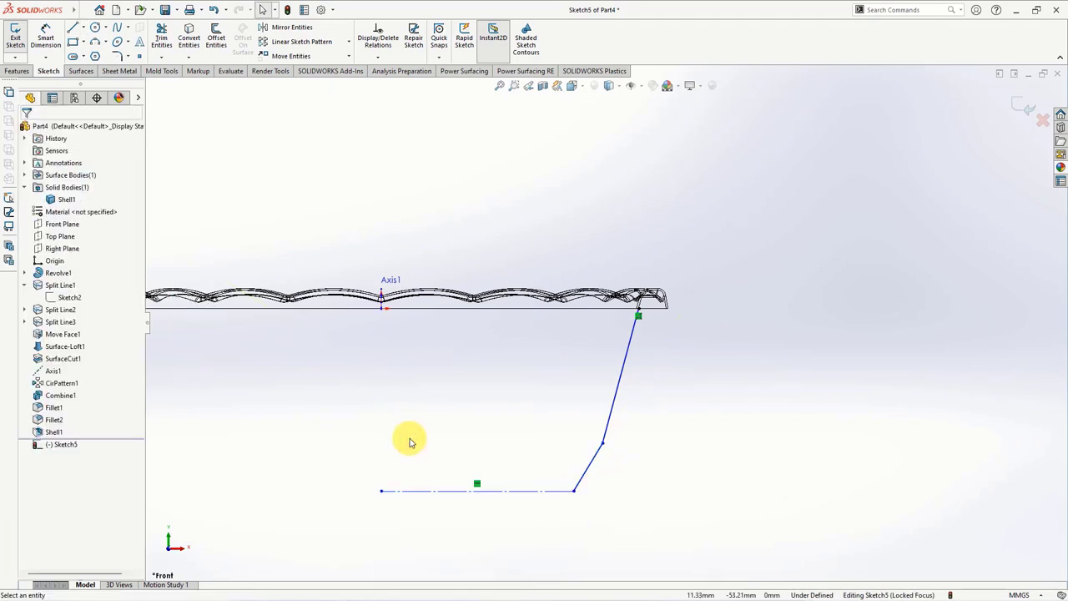
Add a vertical centerline along the axis down to the bottom line.
{"action": "left_click", "coordinate": [84, 32]}
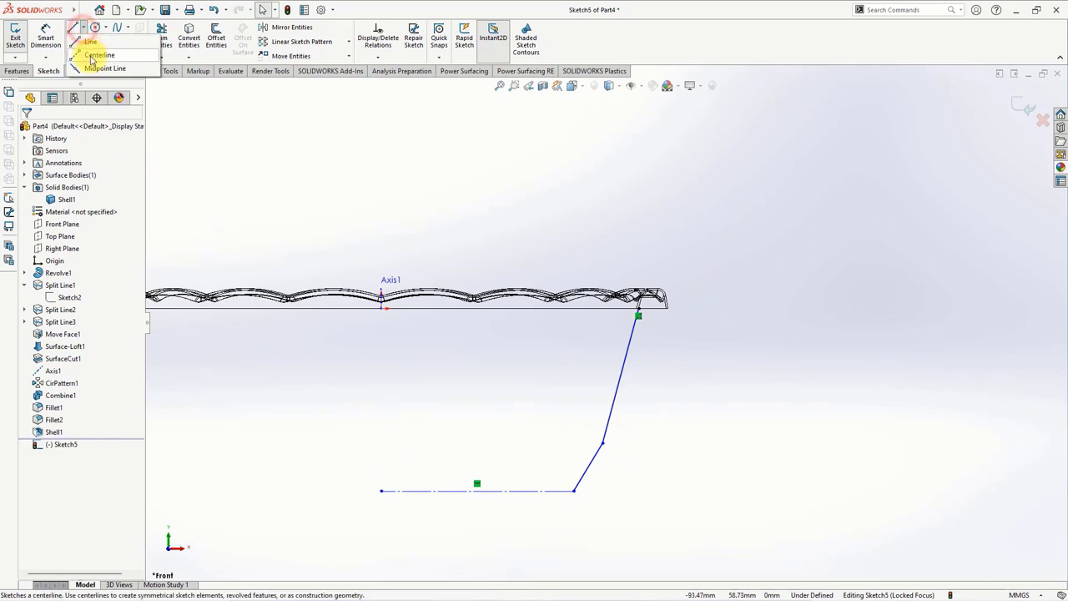
{"action": "left_click", "coordinate": [100, 58]}
{"action": "left_click", "coordinate": [381, 309]}
{"action": "left_click", "coordinate": [382, 490]}
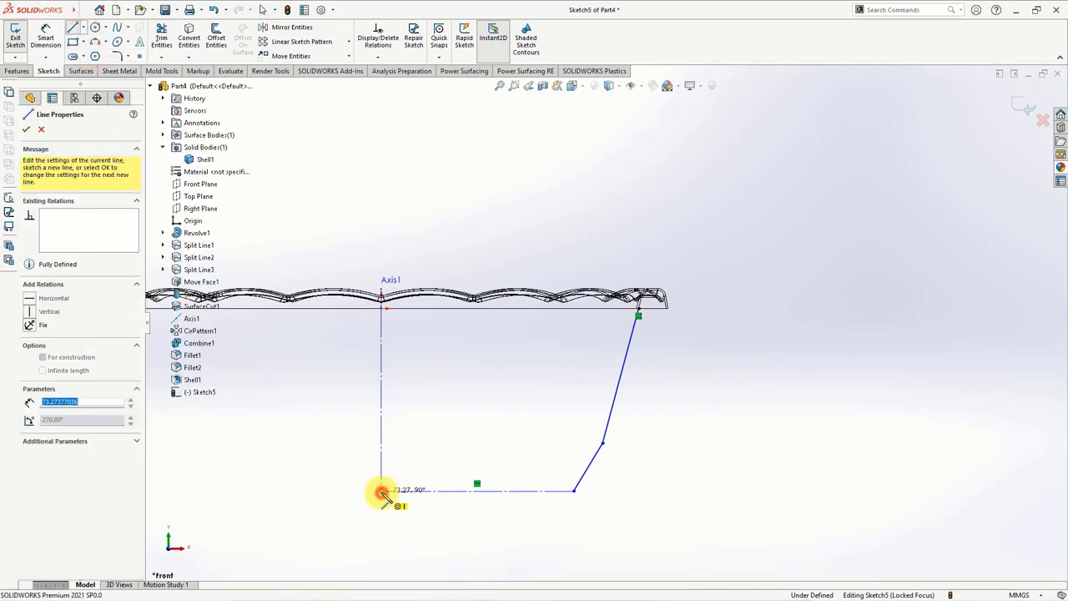
{"action": "right_click", "coordinate": [382, 489]}
{"action": "left_click", "coordinate": [403, 473]}
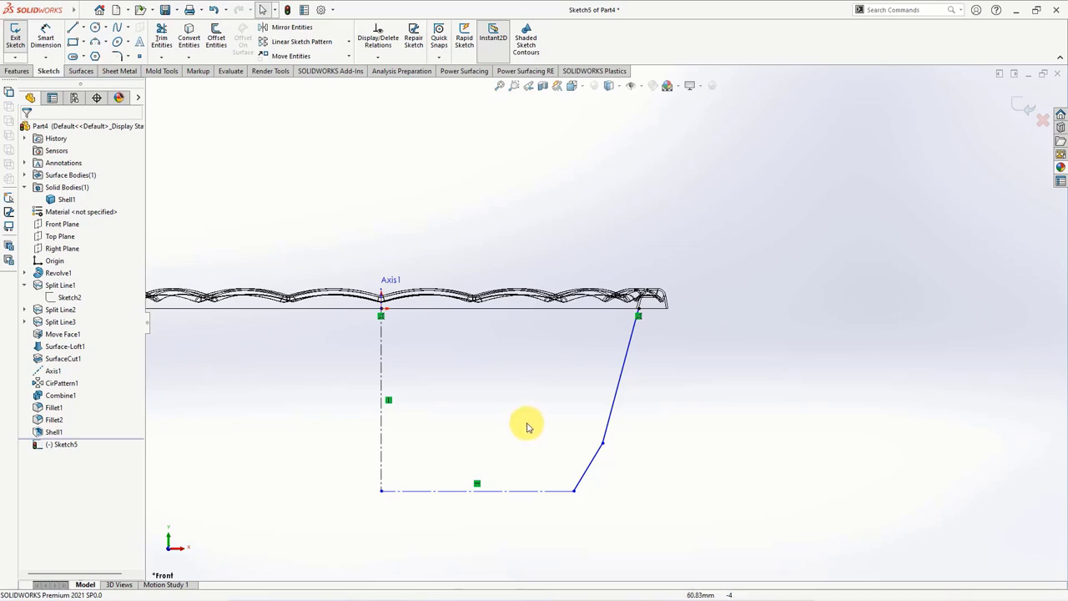
Make the upper sloping line's top end coincident with the rim edge.
{"action": "scroll", "coordinate": [638, 326], "scroll_direction": "down", "scroll_amount": 3}
{"action": "left_click", "coordinate": [604, 341]}
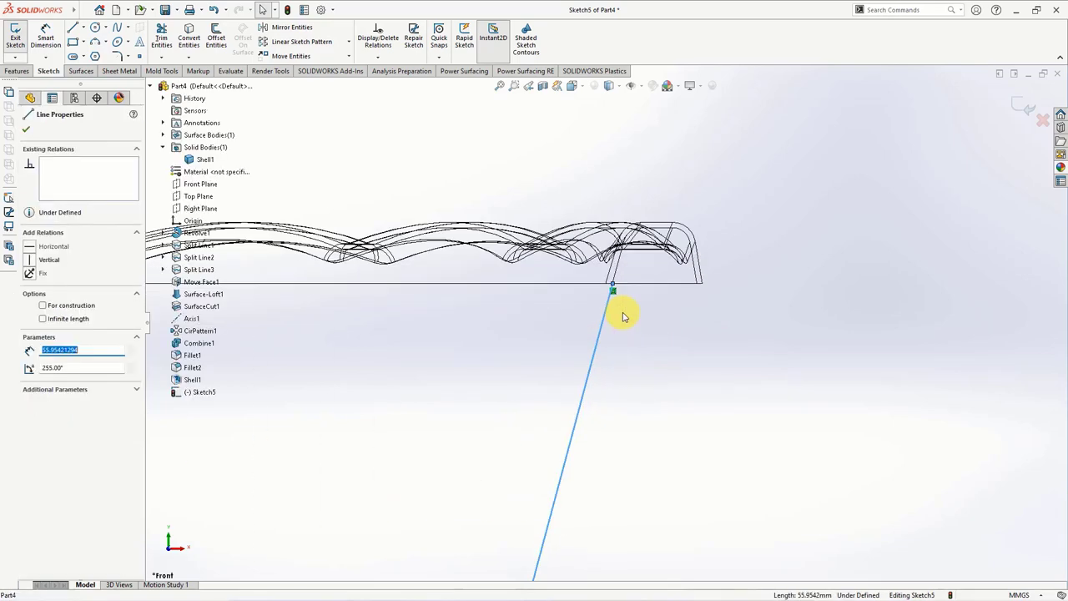
{"action": "left_click", "coordinate": [614, 265], "text": "ctrl"}
{"action": "left_click", "coordinate": [643, 214]}
{"action": "scroll", "coordinate": [639, 341], "scroll_direction": "up", "scroll_amount": 2}
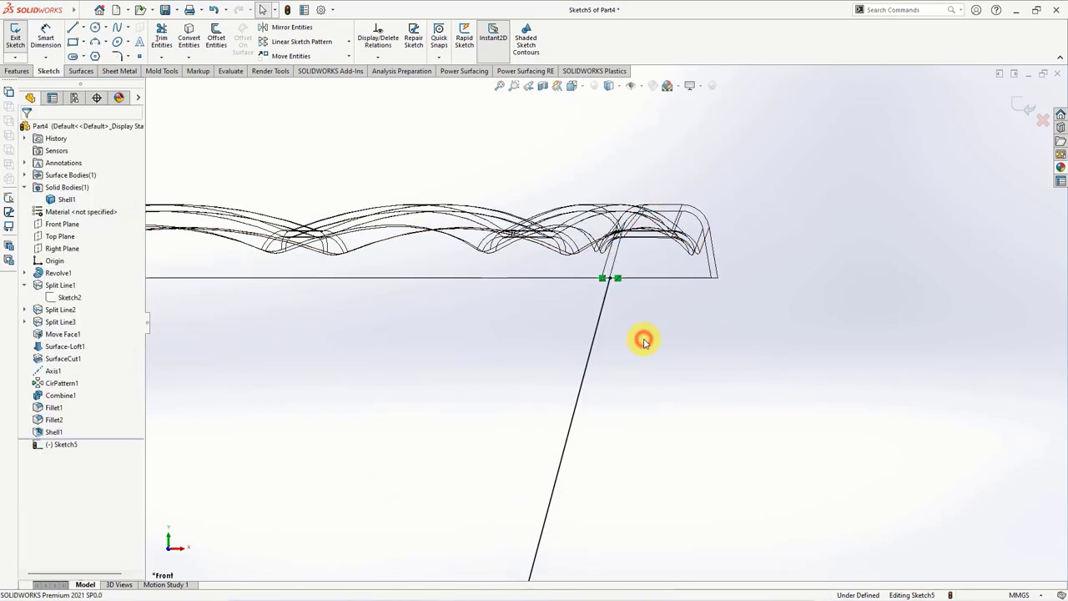
{"action": "scroll", "coordinate": [639, 375], "scroll_direction": "up", "scroll_amount": 1}
{"action": "scroll", "coordinate": [576, 483], "scroll_direction": "down", "scroll_amount": 2}
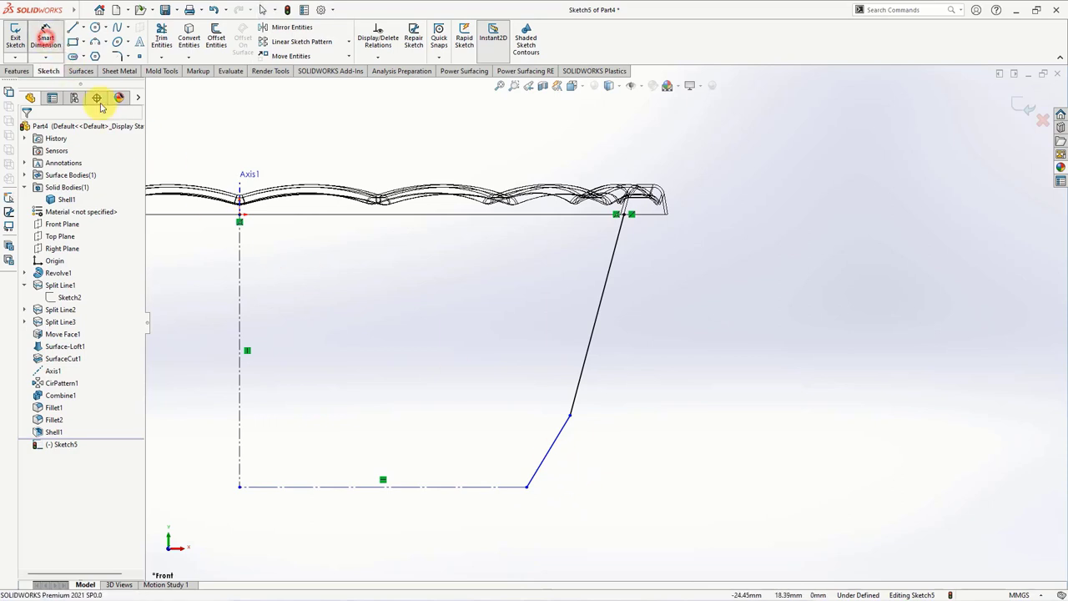
Dimension the lower sloping line at 60° to the bottom line.
{"action": "left_click", "coordinate": [45, 35]}
{"action": "left_click", "coordinate": [552, 445]}
{"action": "left_click", "coordinate": [491, 485]}
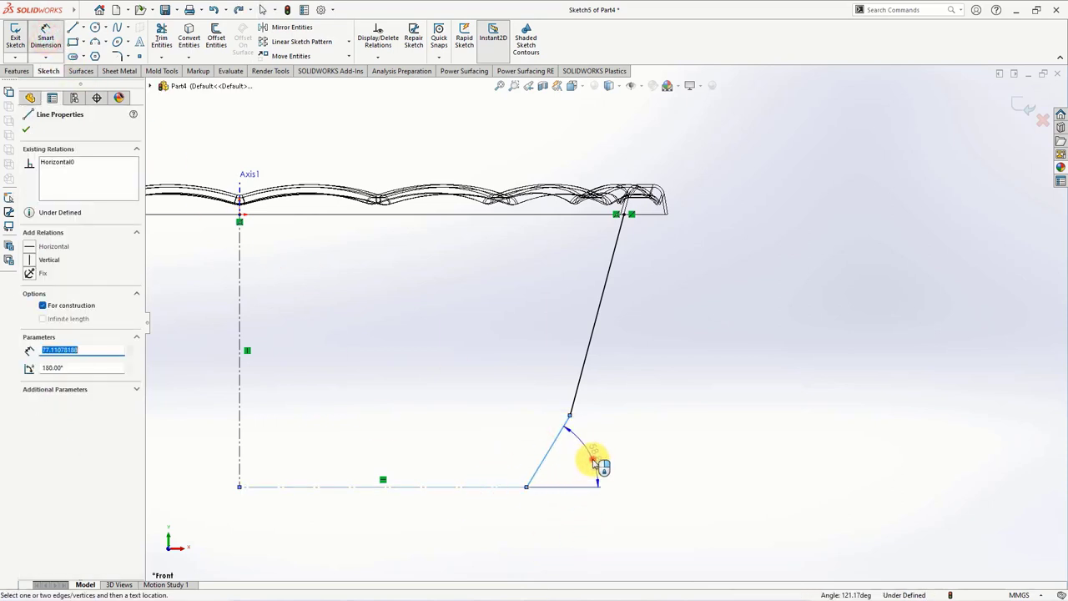
{"action": "left_click", "coordinate": [594, 465]}
{"action": "type", "text": "60"}
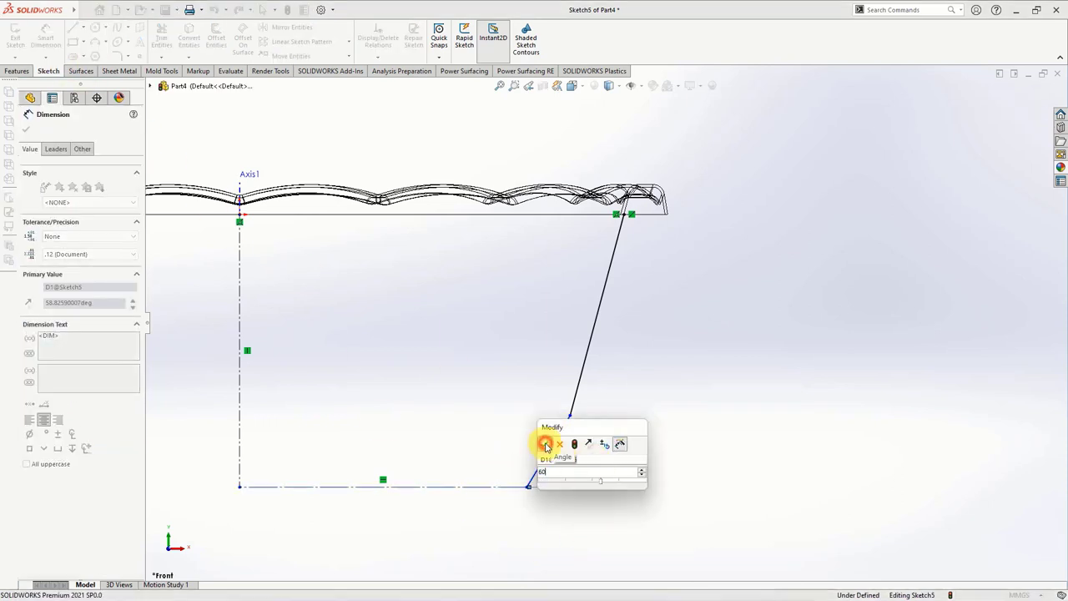
{"action": "left_click", "coordinate": [543, 444]}
Add a 21 mm bend height and an 82 mm overall height dimension.
{"action": "left_click", "coordinate": [570, 417]}
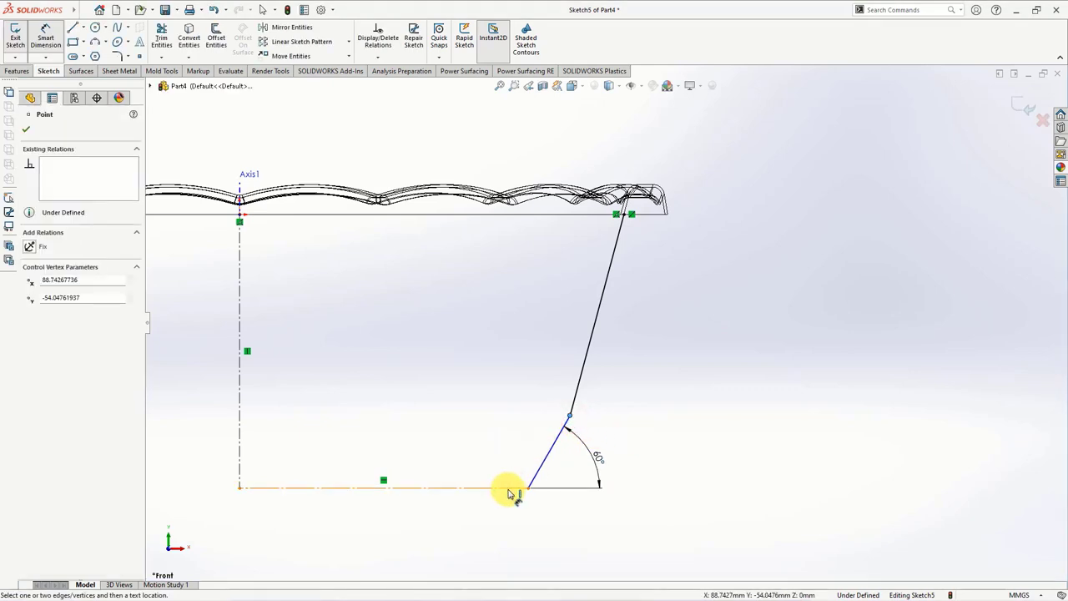
{"action": "left_click", "coordinate": [508, 487]}
{"action": "left_click", "coordinate": [648, 467]}
{"action": "type", "text": "21"}
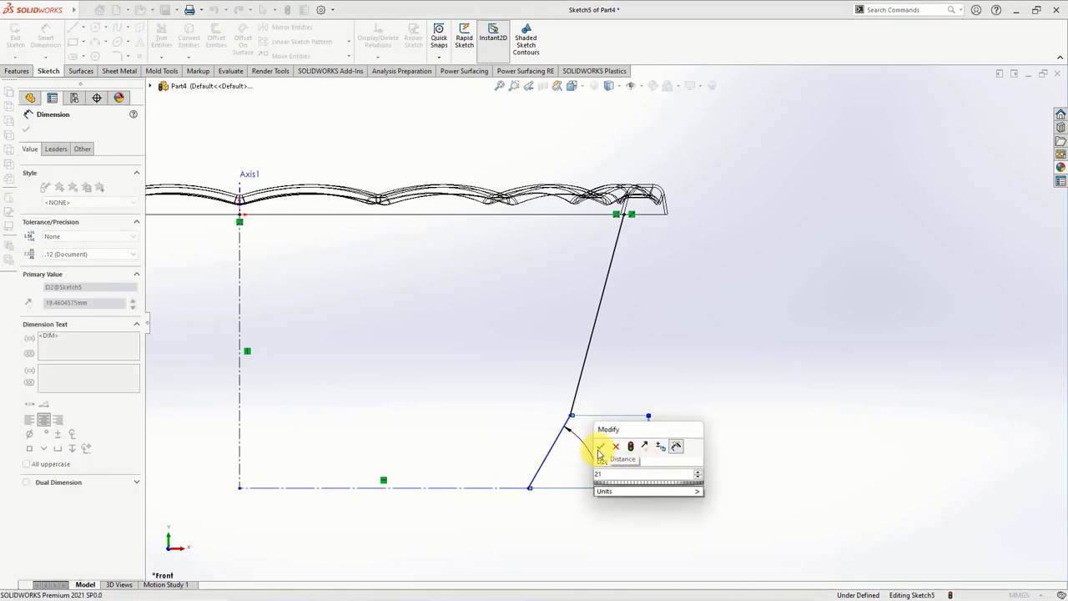
{"action": "left_click", "coordinate": [600, 447]}
{"action": "left_click", "coordinate": [525, 494]}
{"action": "left_click", "coordinate": [653, 194]}
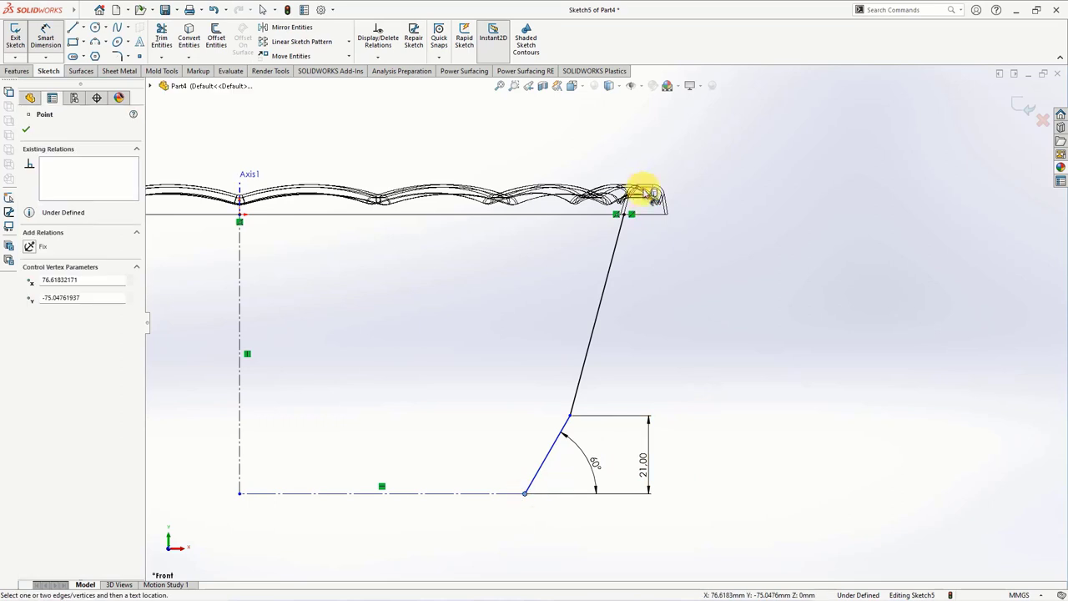
{"action": "left_click", "coordinate": [727, 346]}
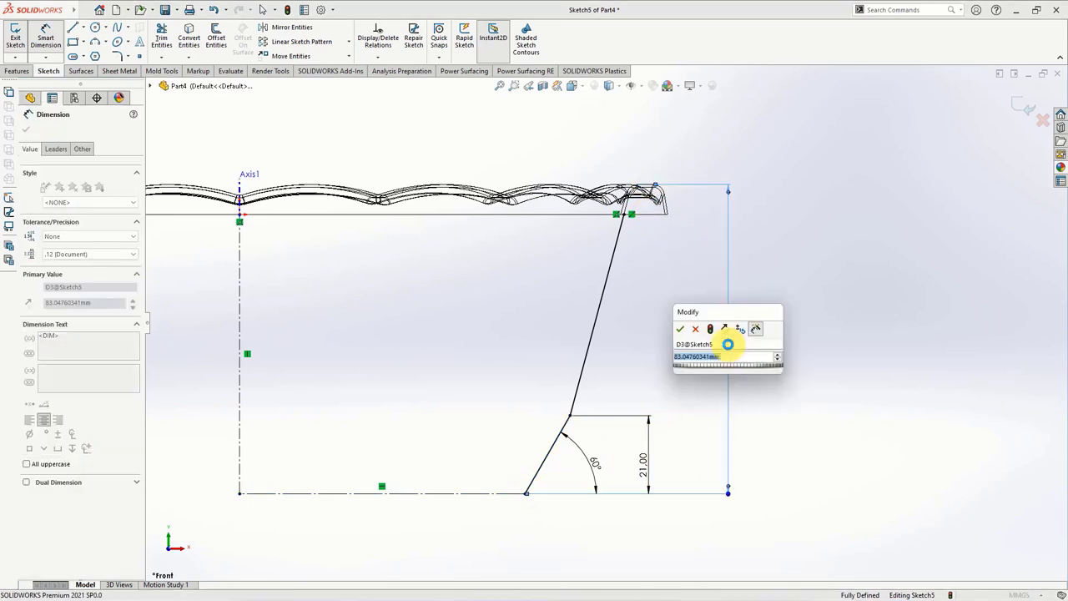
{"action": "left_click", "coordinate": [681, 331]}
{"action": "scroll", "coordinate": [622, 421], "scroll_direction": "down", "scroll_amount": 3}
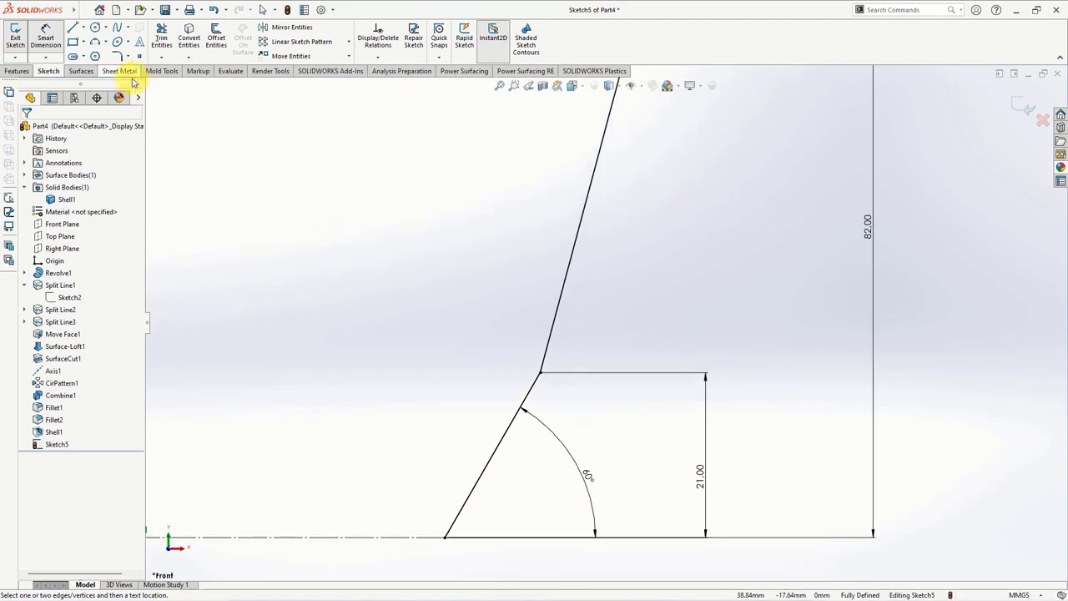
{"action": "left_click", "coordinate": [117, 56]}
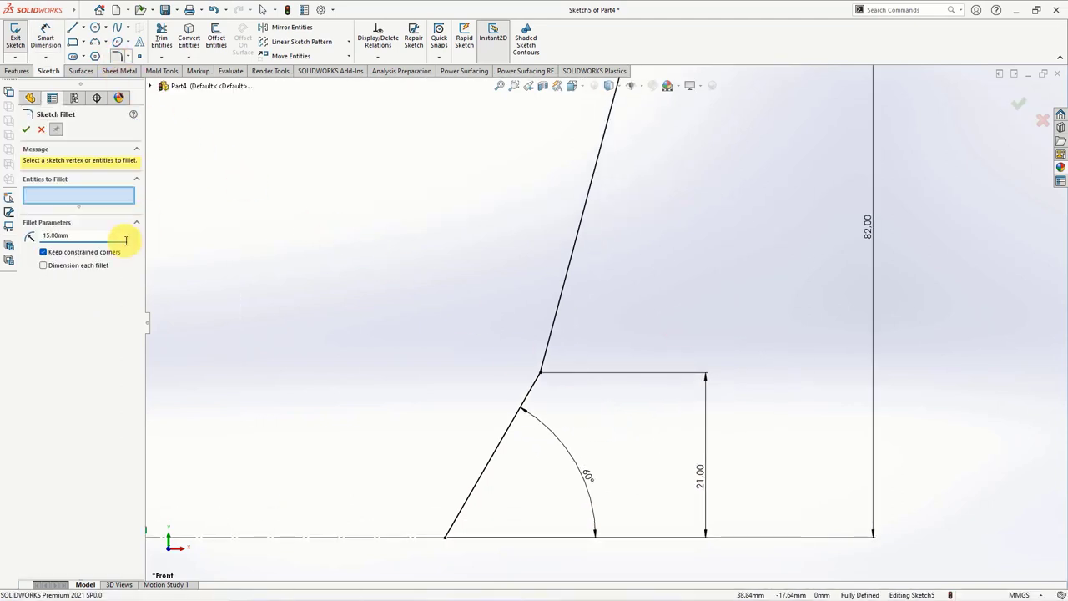
Round the bend between the sloping lines with an R15 sketch fillet.
{"action": "left_click", "coordinate": [540, 374]}
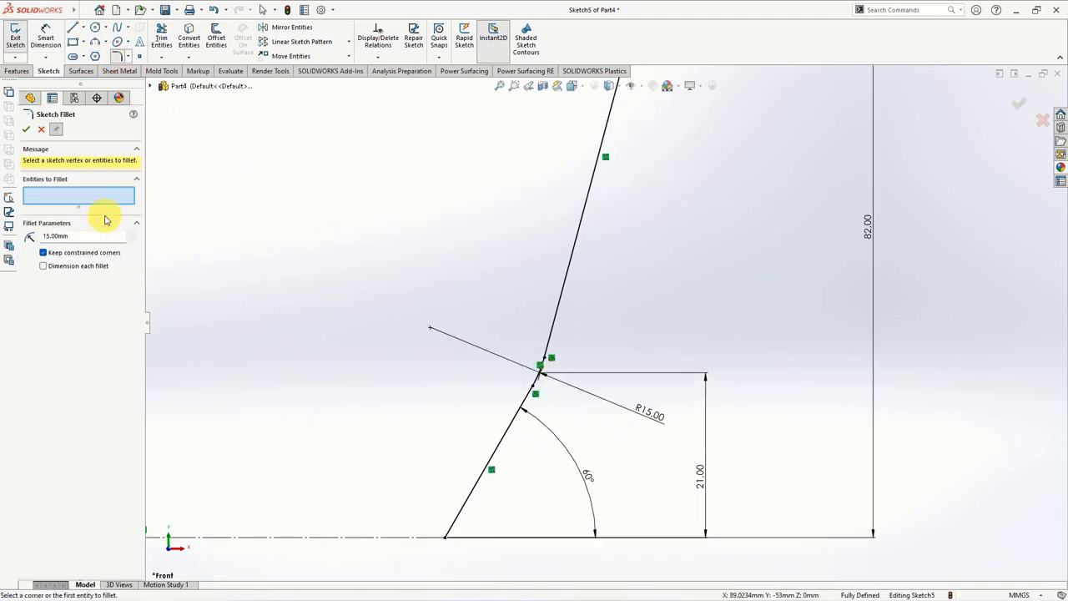
{"action": "left_click", "coordinate": [43, 130]}
{"action": "scroll", "coordinate": [447, 329], "scroll_direction": "up", "scroll_amount": 1}
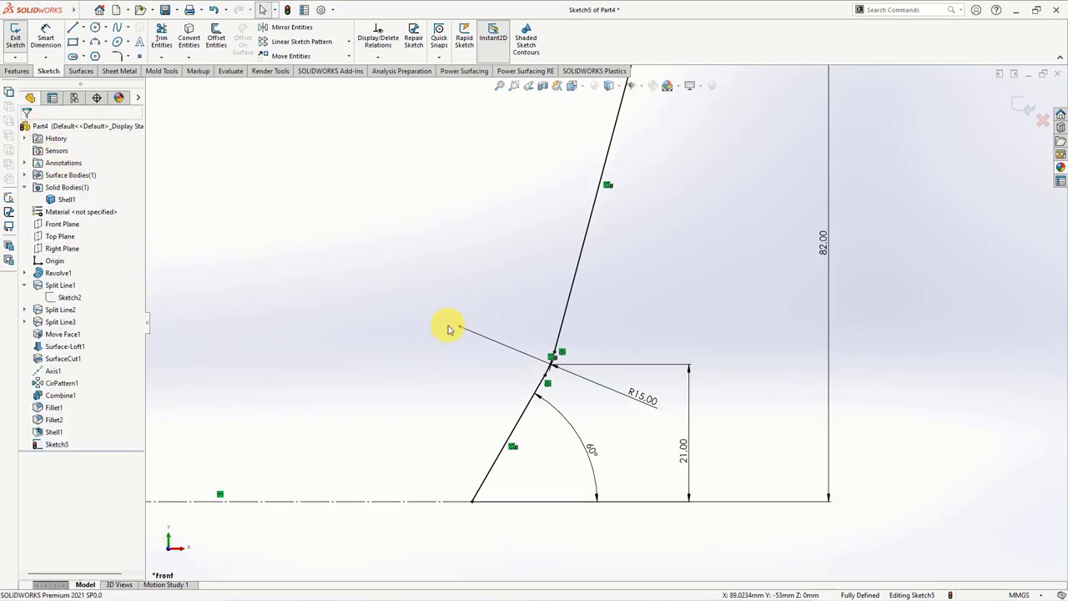
Measure the distance between the two wall-line points.
{"action": "left_click", "coordinate": [229, 71]}
{"action": "left_click", "coordinate": [85, 36]}
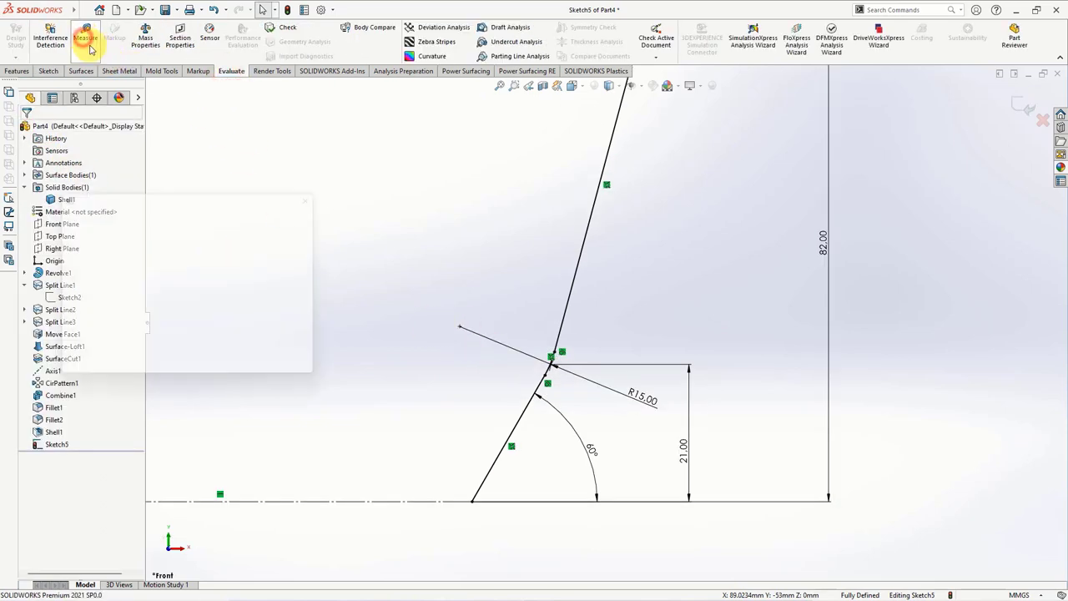
{"action": "scroll", "coordinate": [572, 353], "scroll_direction": "down", "scroll_amount": 2}
{"action": "left_click", "coordinate": [582, 328]}
{"action": "left_click", "coordinate": [560, 377]}
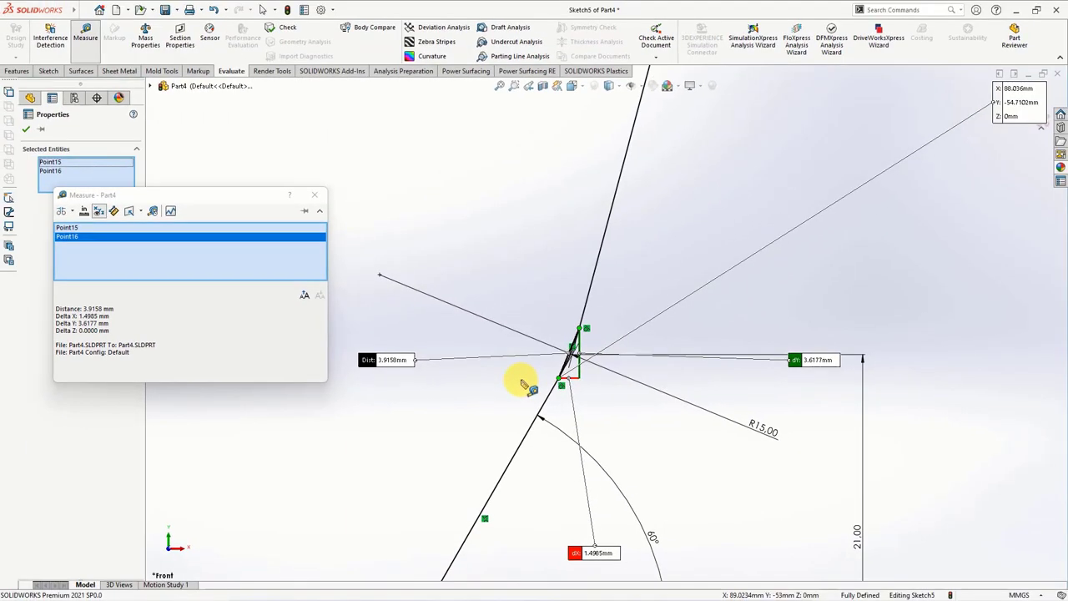
{"action": "left_click", "coordinate": [315, 194]}
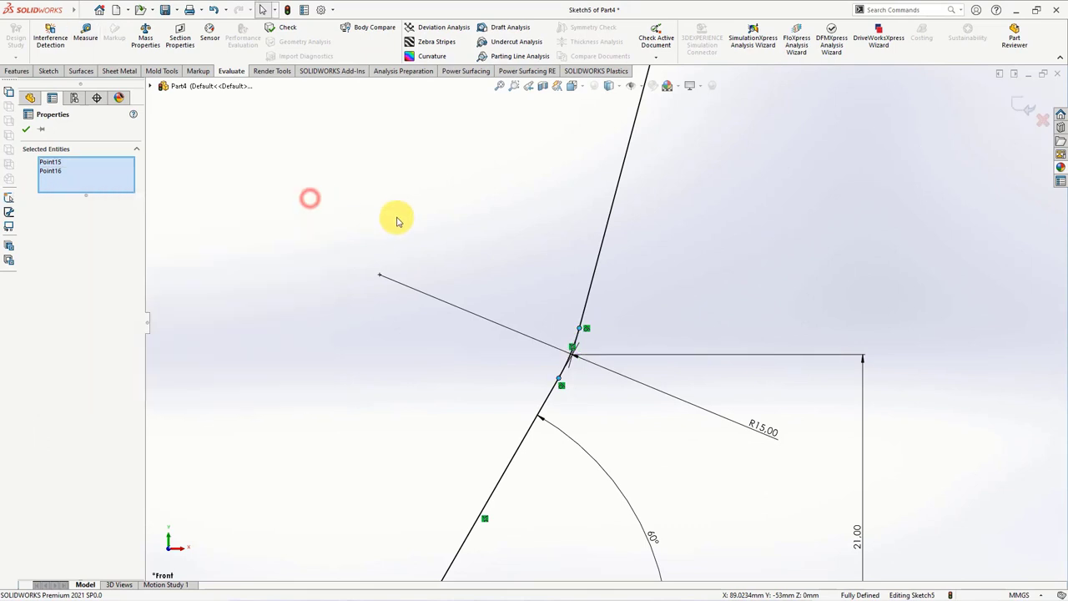
Delete the R15.00 dimension and dimension the two points 4.50 apart instead.
{"action": "left_click", "coordinate": [727, 419]}
{"action": "right_click", "coordinate": [729, 417]}
{"action": "left_click", "coordinate": [745, 453]}
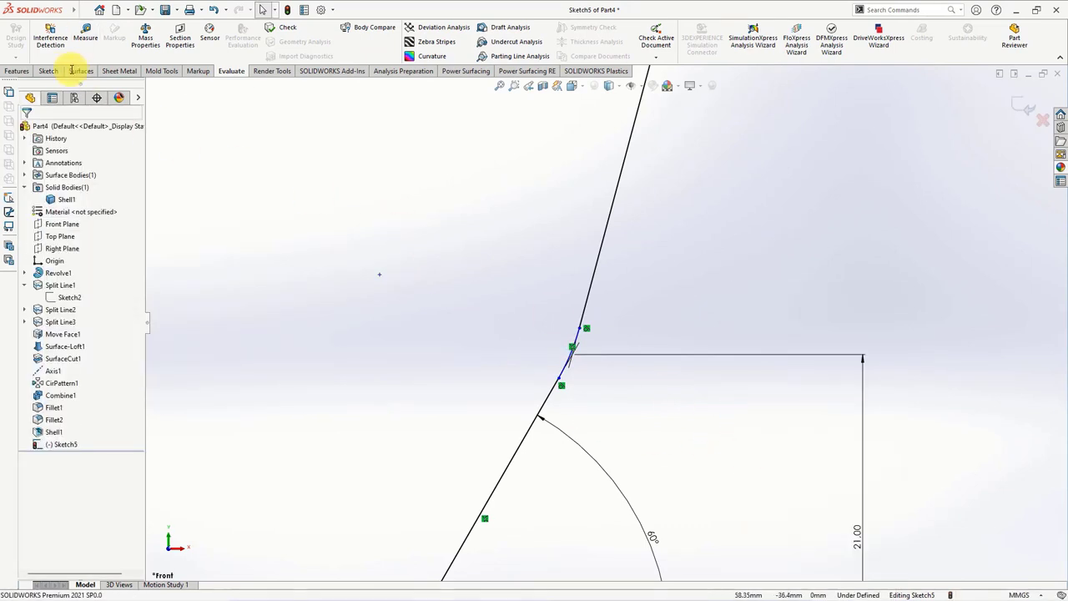
{"action": "left_click", "coordinate": [46, 73]}
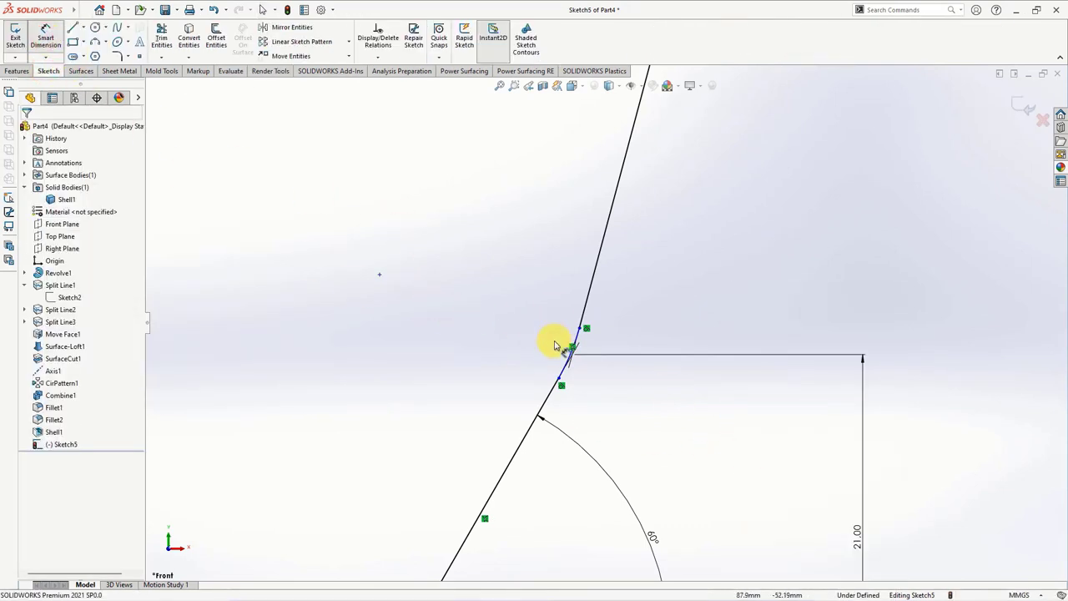
{"action": "left_click", "coordinate": [583, 327]}
{"action": "left_click", "coordinate": [559, 381]}
{"action": "left_click", "coordinate": [615, 421]}
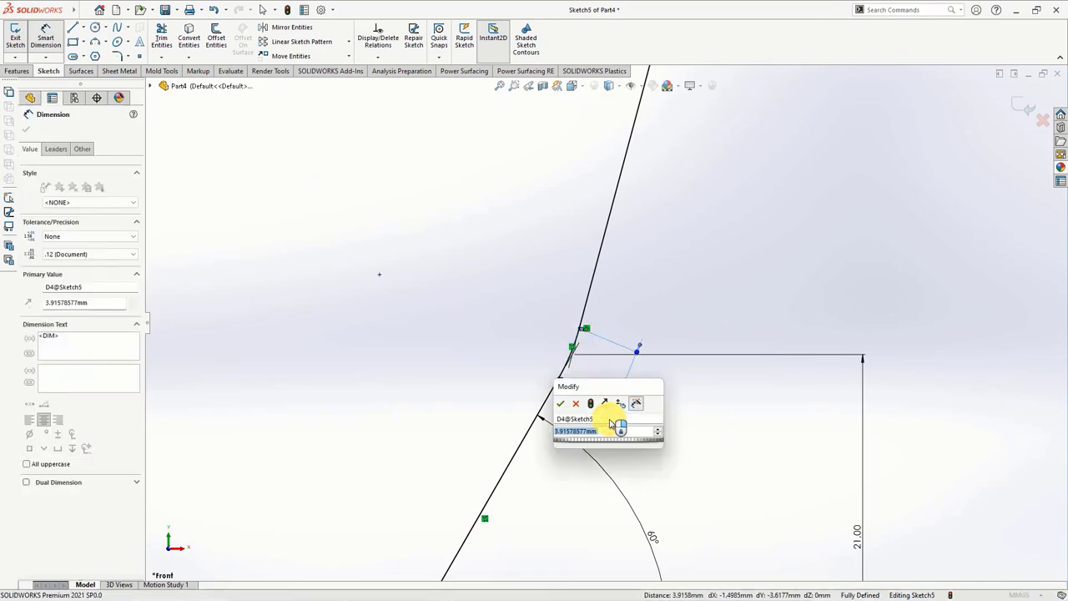
{"action": "key", "text": "Return"}
{"action": "scroll", "coordinate": [629, 441], "scroll_direction": "up", "scroll_amount": 2}
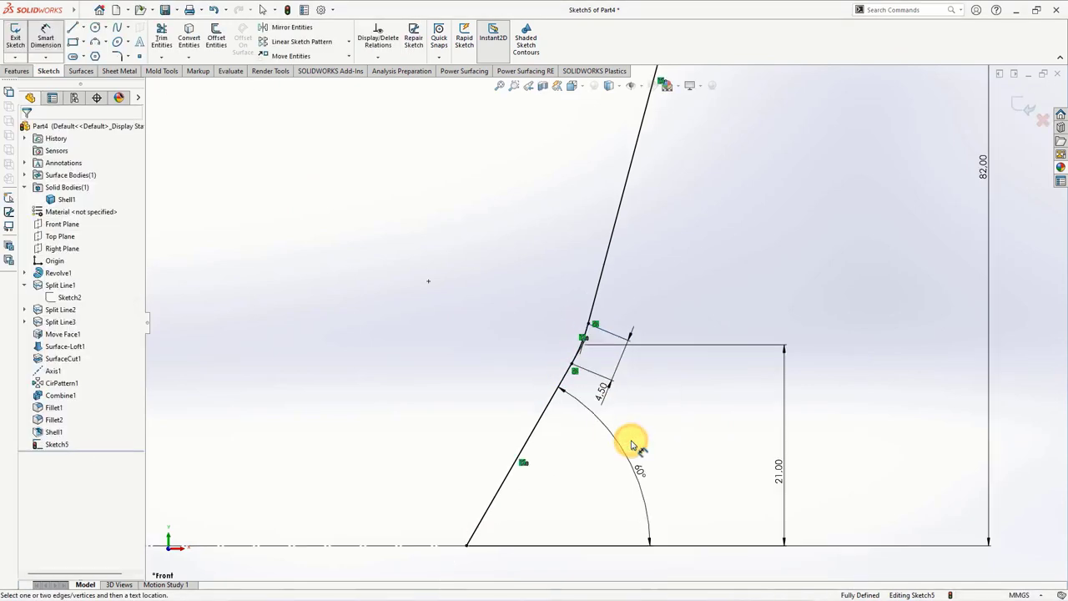
{"action": "scroll", "coordinate": [631, 443], "scroll_direction": "up", "scroll_amount": 2}
{"action": "scroll", "coordinate": [636, 442], "scroll_direction": "up", "scroll_amount": 2}
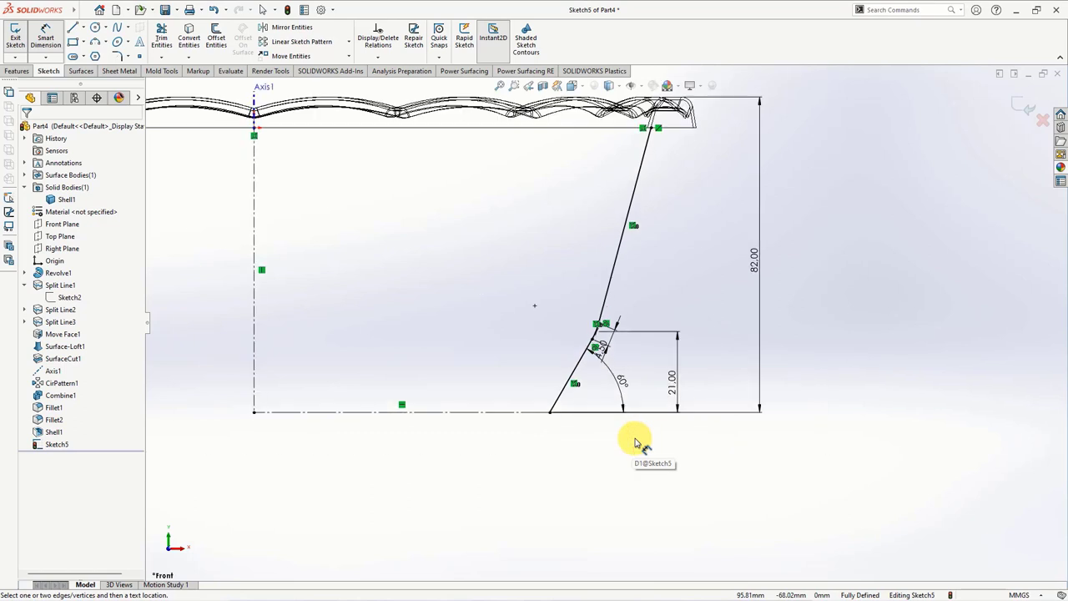
{"action": "scroll", "coordinate": [686, 148], "scroll_direction": "down", "scroll_amount": 3}
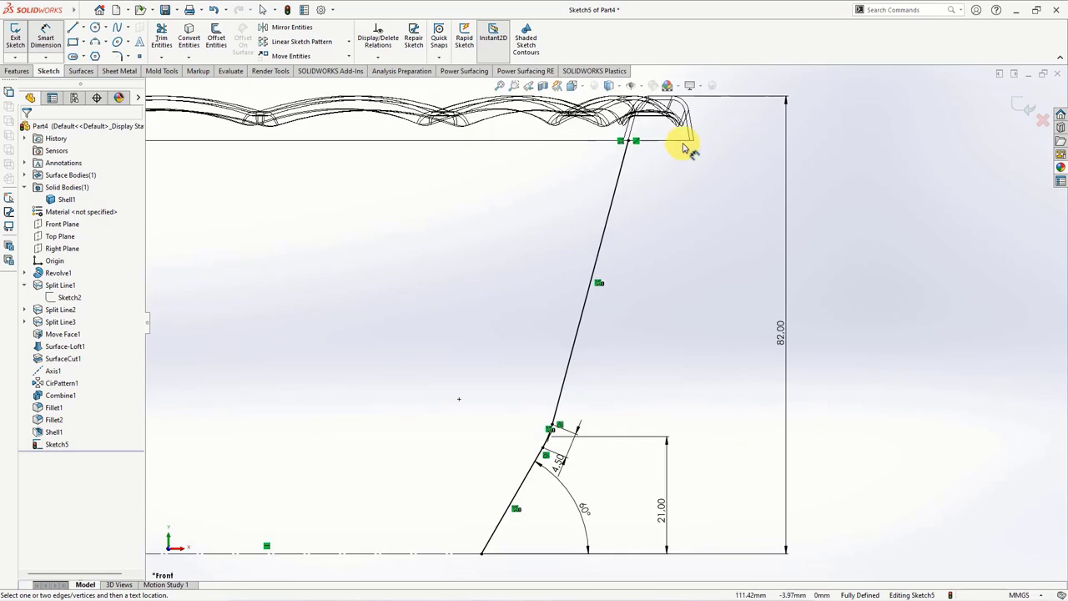
Offset the slanted wall line chain by 0.70 mm.
{"action": "left_click", "coordinate": [215, 37]}
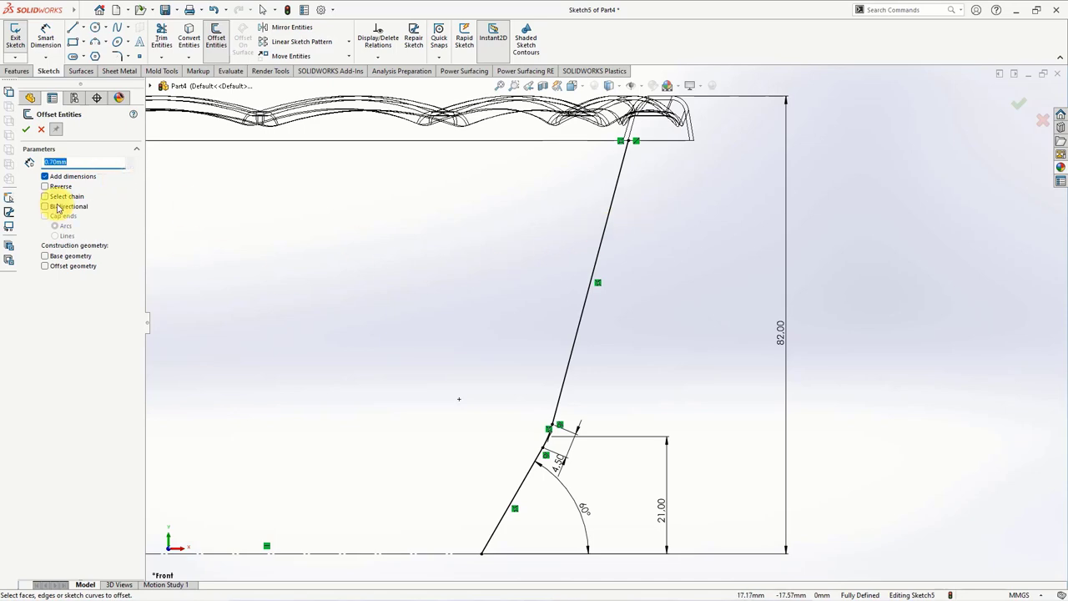
{"action": "left_click", "coordinate": [613, 231]}
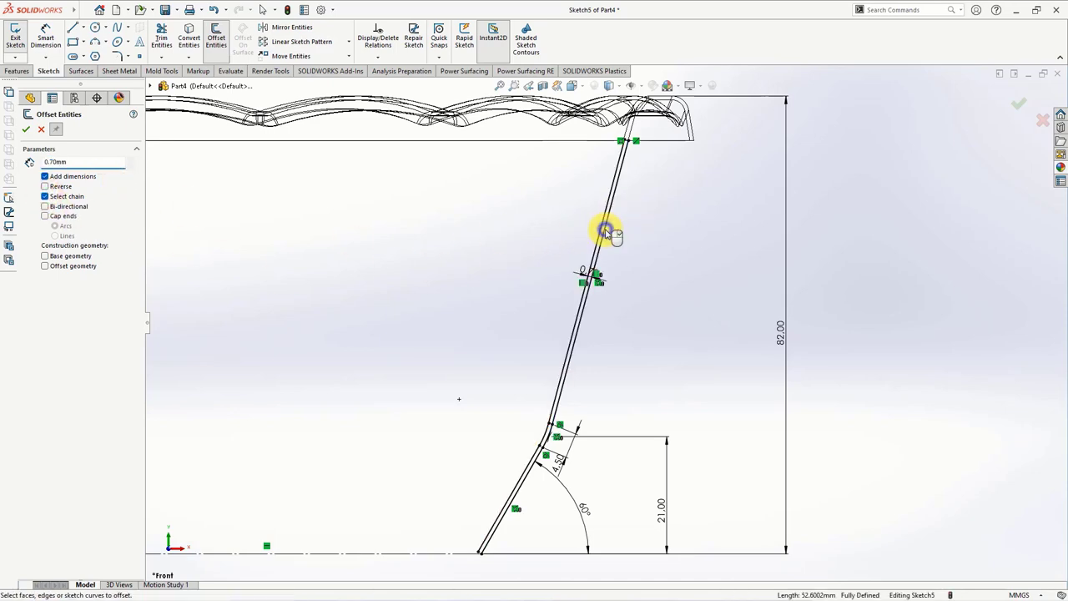
{"action": "key", "text": "Return"}
{"action": "scroll", "coordinate": [626, 160], "scroll_direction": "down", "scroll_amount": 3}
{"action": "scroll", "coordinate": [623, 179], "scroll_direction": "down", "scroll_amount": 3}
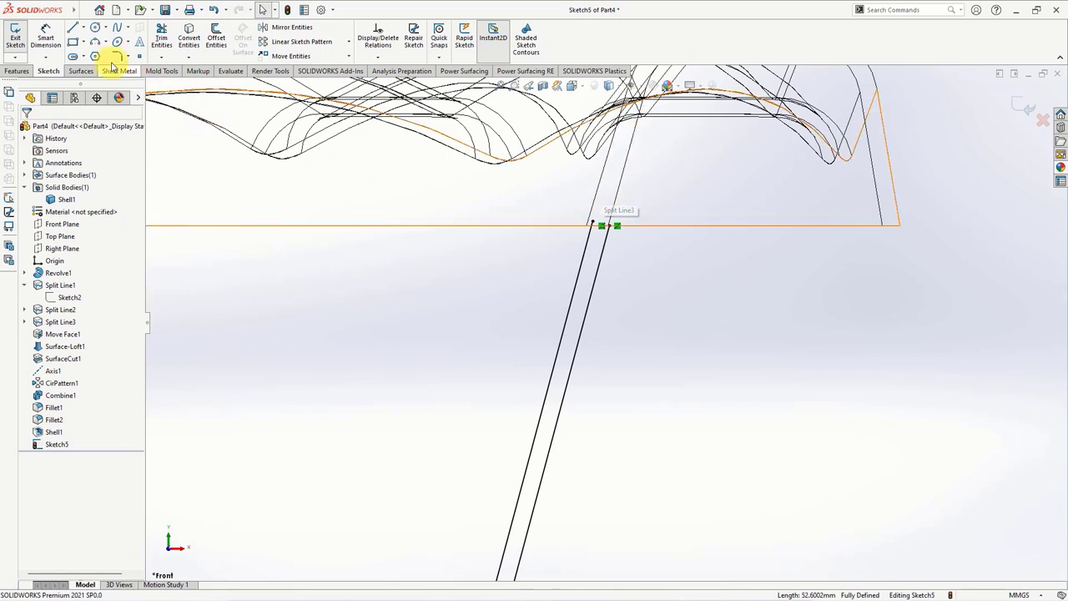
Draw a horizontal construction centerline along the top edge.
{"action": "left_click", "coordinate": [81, 27]}
{"action": "left_click", "coordinate": [93, 52]}
{"action": "left_click_drag", "start_coordinate": [573, 234], "coordinate": [504, 234]}
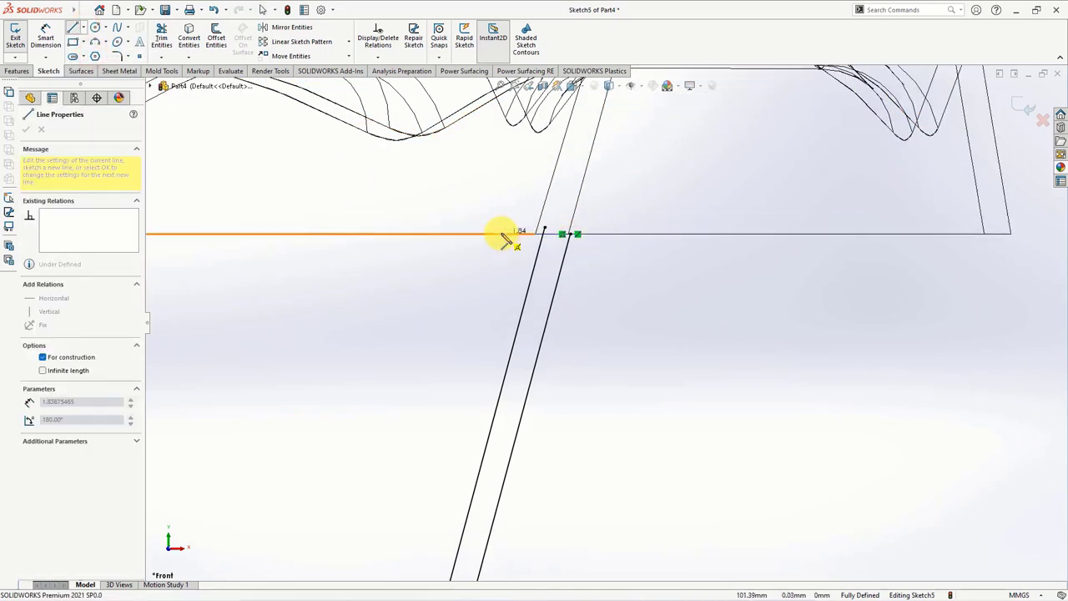
{"action": "key", "text": "Escape"}
Try Trim to corner on the wall lines, then exit it.
{"action": "left_click", "coordinate": [161, 38]}
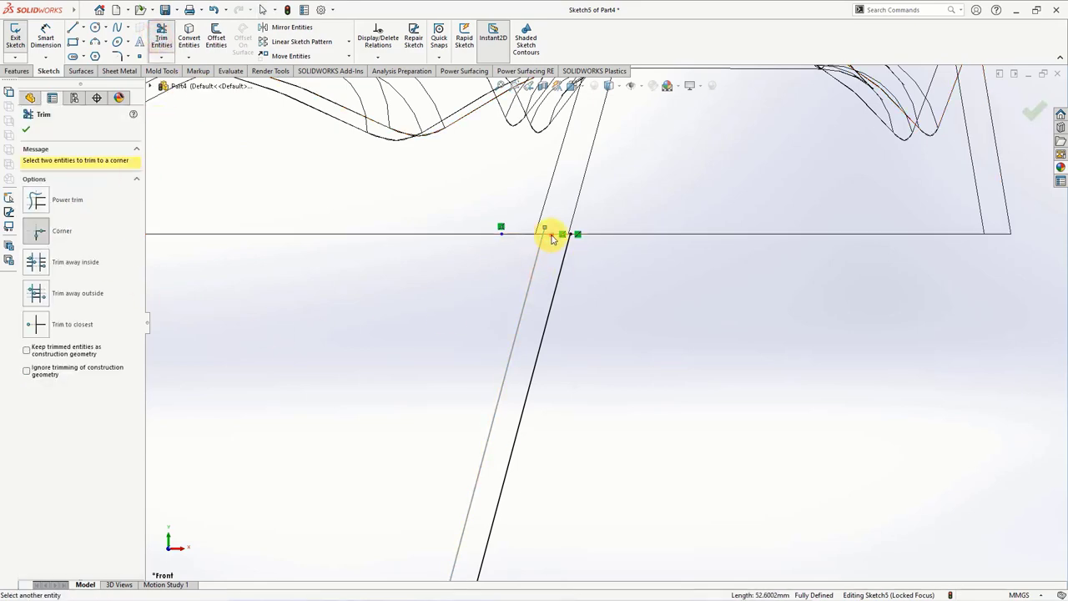
{"action": "scroll", "coordinate": [550, 242], "scroll_direction": "up", "scroll_amount": 2}
{"action": "scroll", "coordinate": [575, 275], "scroll_direction": "up", "scroll_amount": 2}
{"action": "scroll", "coordinate": [594, 303], "scroll_direction": "down", "scroll_amount": 5}
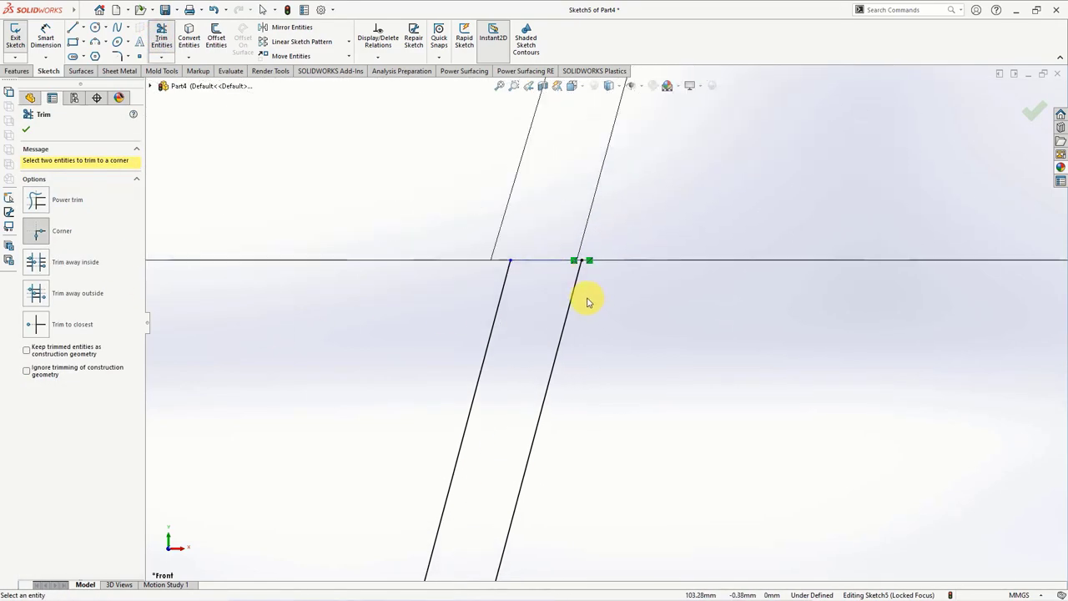
{"action": "left_click", "coordinate": [28, 132]}
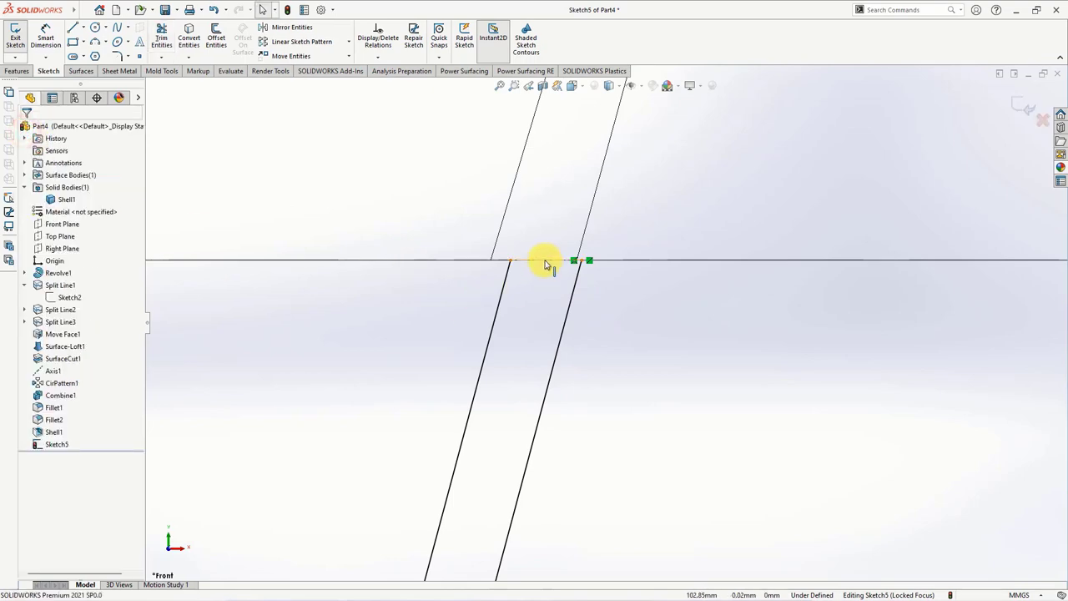
Select the construction and slanted lines, review trim options, and tilt the sketch view.
{"action": "left_click", "coordinate": [544, 262]}
{"action": "left_click", "coordinate": [623, 310]}
{"action": "scroll", "coordinate": [623, 310], "scroll_direction": "up", "scroll_amount": 3}
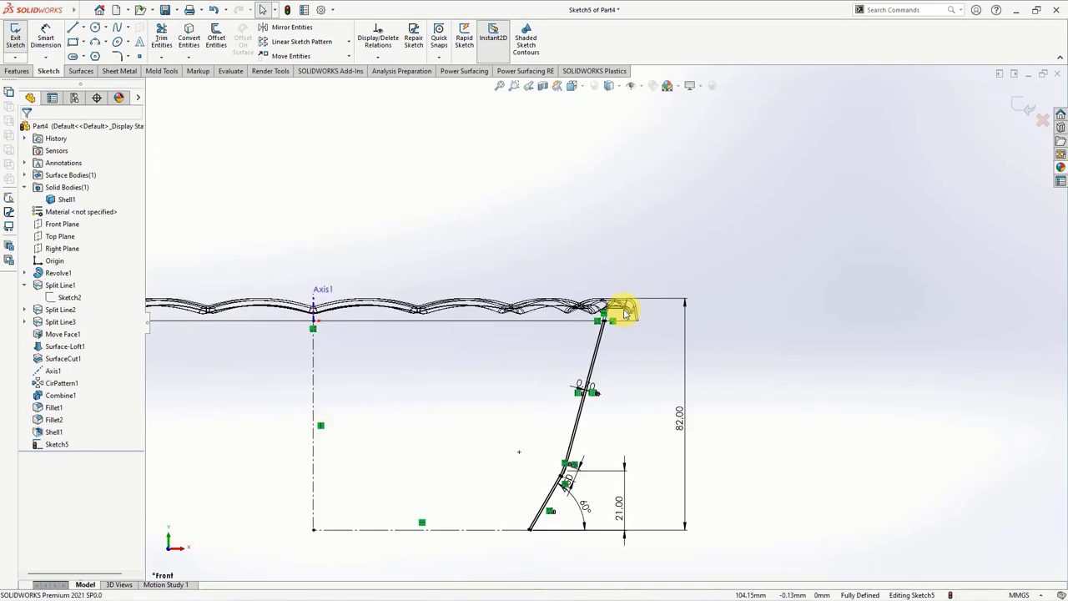
{"action": "scroll", "coordinate": [529, 493], "scroll_direction": "down", "scroll_amount": 3}
{"action": "scroll", "coordinate": [522, 420], "scroll_direction": "down", "scroll_amount": 3}
{"action": "left_click", "coordinate": [161, 57]}
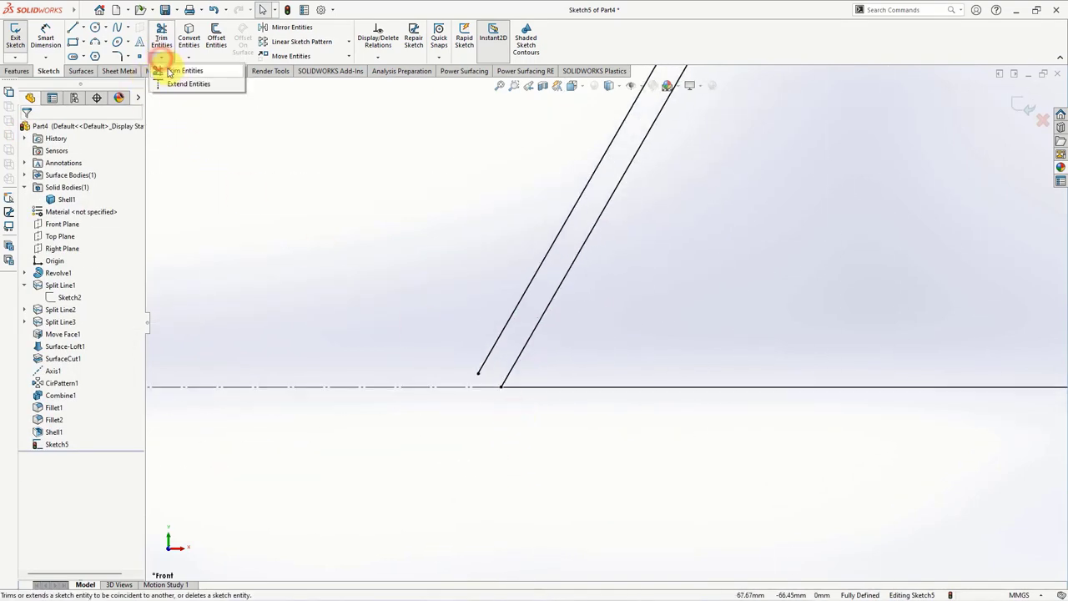
{"action": "left_click", "coordinate": [169, 73]}
{"action": "left_click", "coordinate": [484, 362]}
{"action": "left_click", "coordinate": [476, 350]}
{"action": "scroll", "coordinate": [471, 344], "scroll_direction": "up", "scroll_amount": 3}
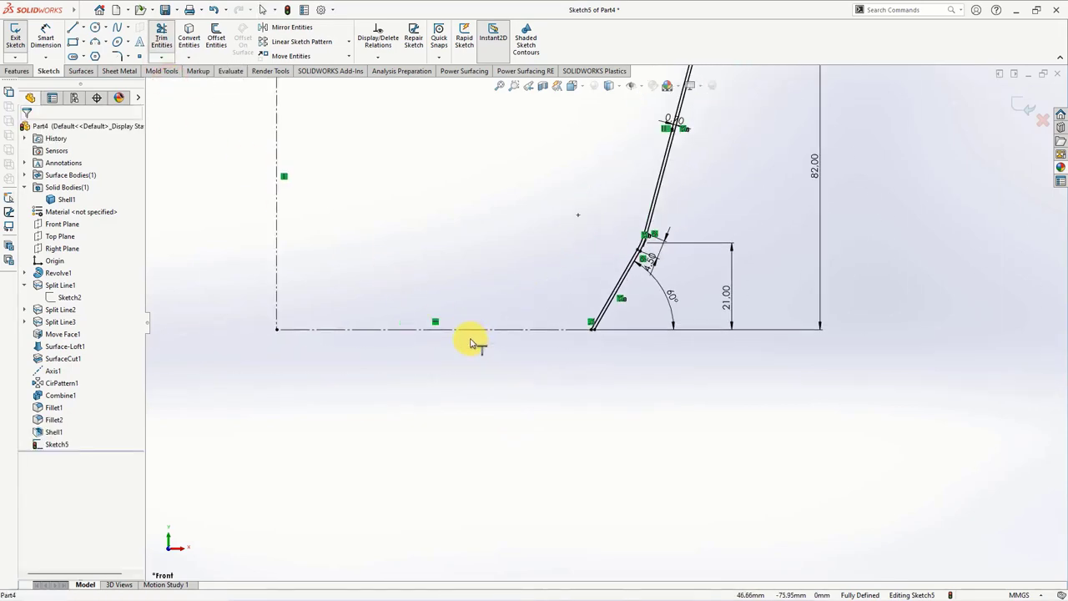
{"action": "mouse_move", "coordinate": [469, 343]}
{"action": "middle_mouse_down"}
{"action": "mouse_move", "coordinate": [518, 312]}
{"action": "mouse_move", "coordinate": [512, 334]}
{"action": "mouse_move", "coordinate": [537, 266]}
{"action": "middle_mouse_up"}
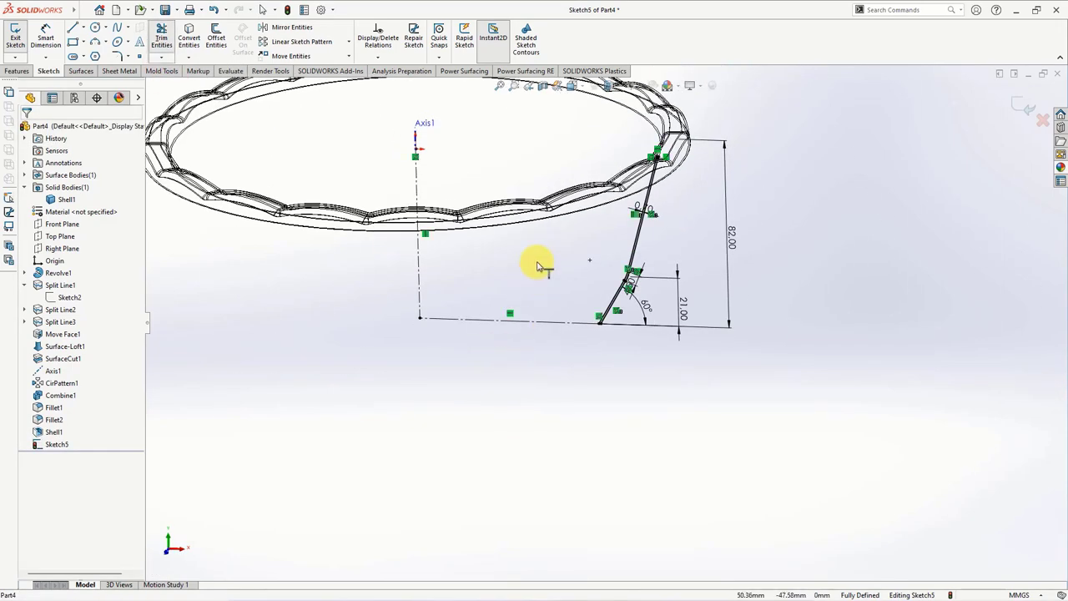
Revolve the wall profile 10° about the vertical centerline into a thin surface strip.
{"action": "left_click", "coordinate": [609, 102]}
{"action": "left_click", "coordinate": [81, 71]}
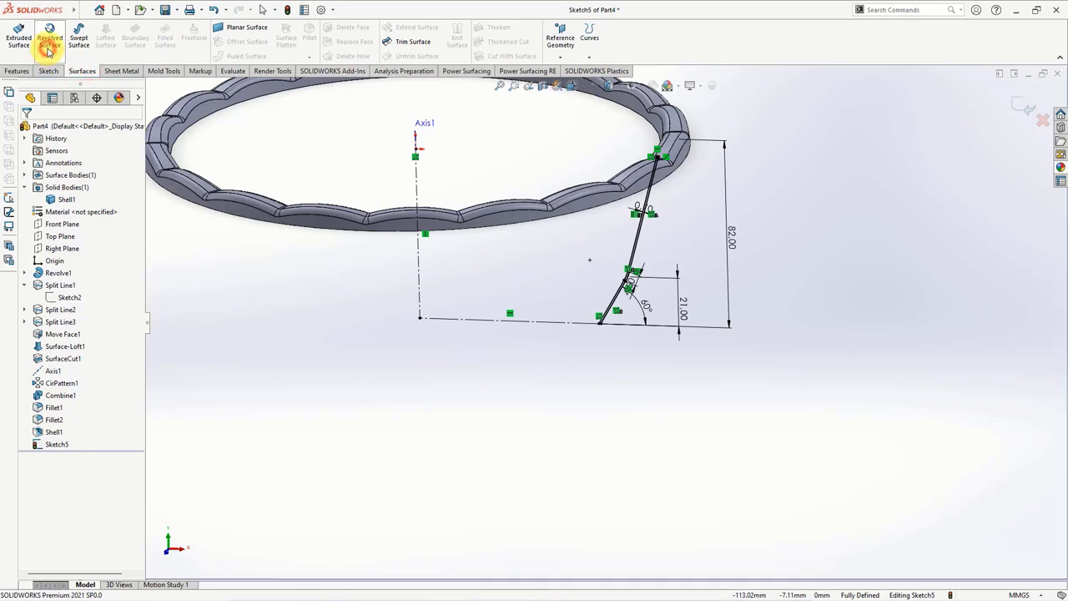
{"action": "left_click", "coordinate": [49, 43]}
{"action": "mouse_move", "coordinate": [281, 231]}
{"action": "middle_mouse_down"}
{"action": "mouse_move", "coordinate": [306, 248]}
{"action": "mouse_move", "coordinate": [556, 231]}
{"action": "middle_mouse_up"}
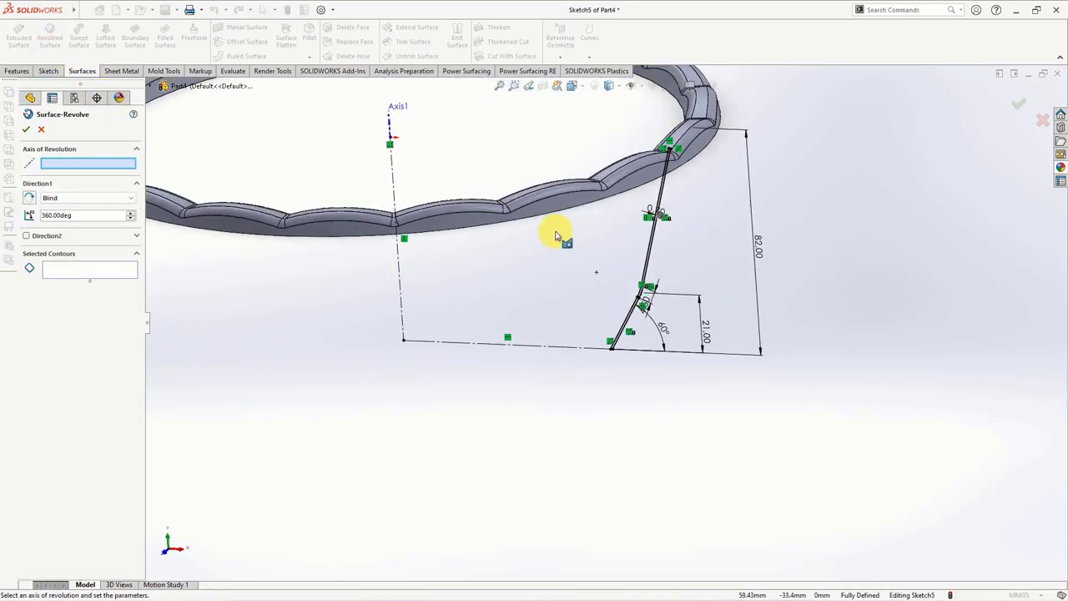
{"action": "left_click", "coordinate": [398, 262]}
{"action": "left_click", "coordinate": [86, 213]}
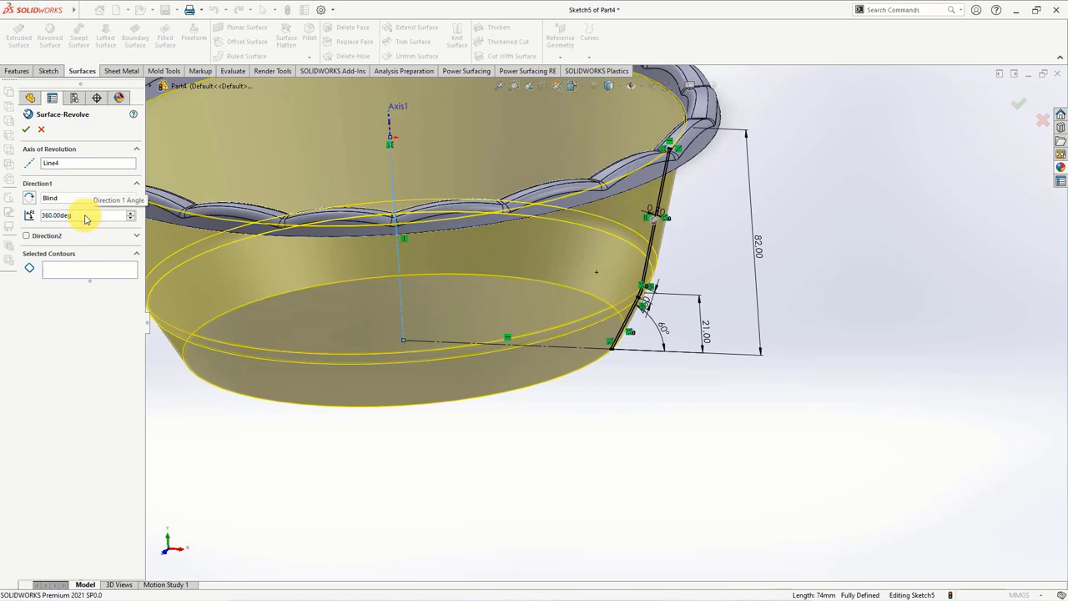
{"action": "type", "text": "3610"}
{"action": "key", "text": "Return"}
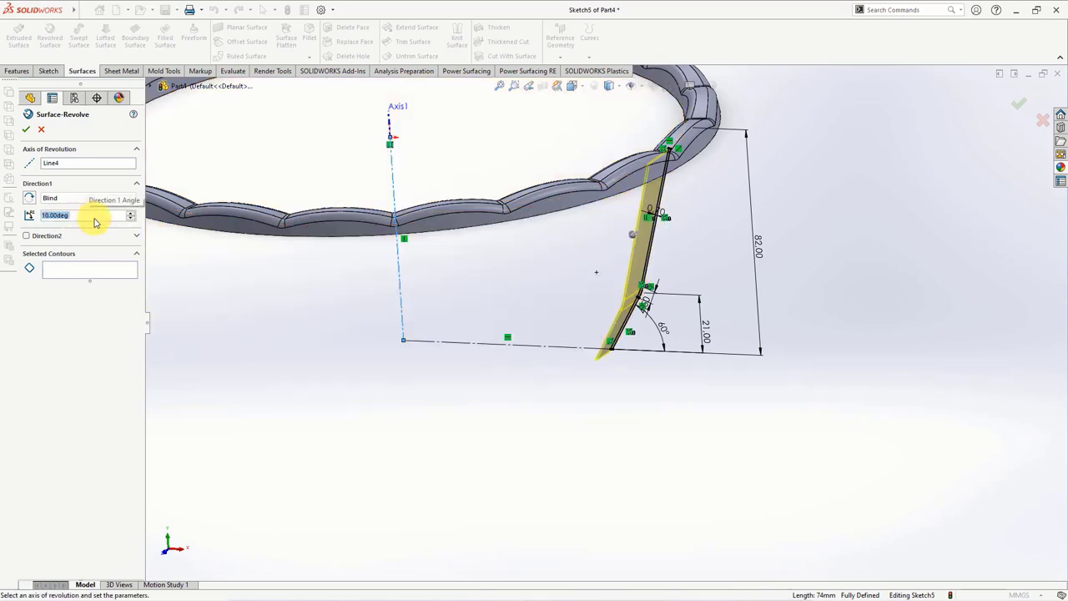
{"action": "mouse_move", "coordinate": [551, 379]}
{"action": "middle_mouse_down"}
{"action": "mouse_move", "coordinate": [534, 386]}
{"action": "mouse_move", "coordinate": [737, 211]}
{"action": "middle_mouse_up"}
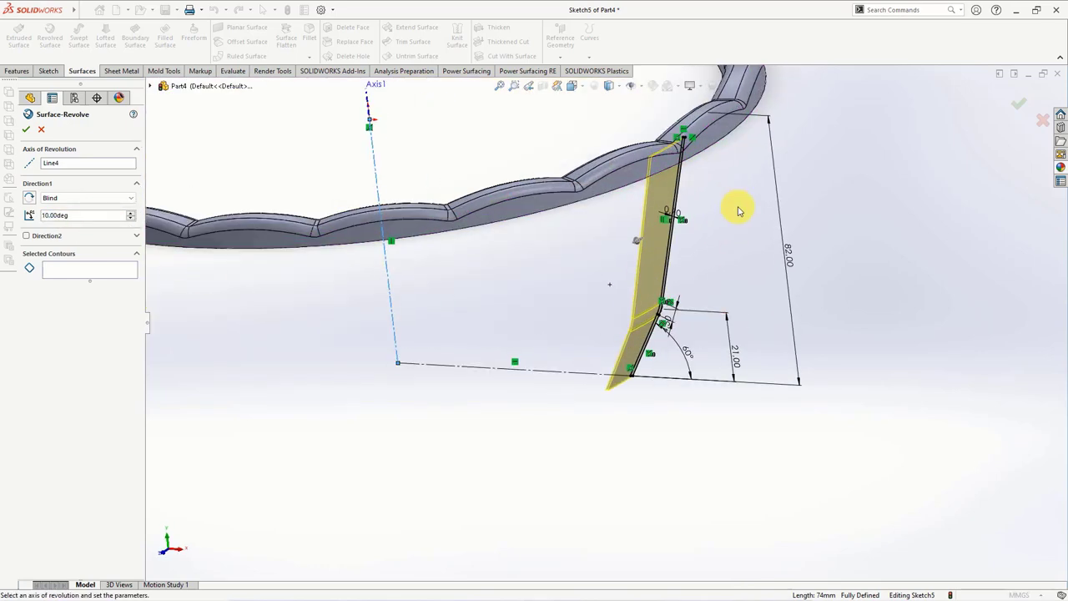
{"action": "left_click", "coordinate": [26, 131]}
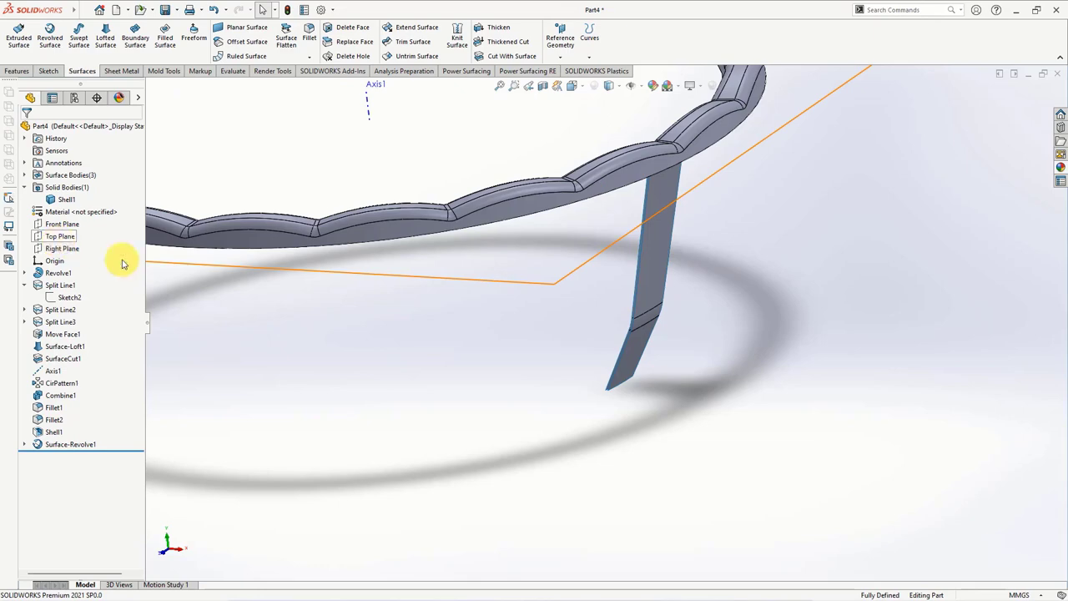
Hide the scalloped ring body and select the Top Plane.
{"action": "scroll", "coordinate": [496, 365], "scroll_direction": "up", "scroll_amount": 5}
{"action": "middle_click_drag", "start_coordinate": [495, 364], "coordinate": [503, 293]}
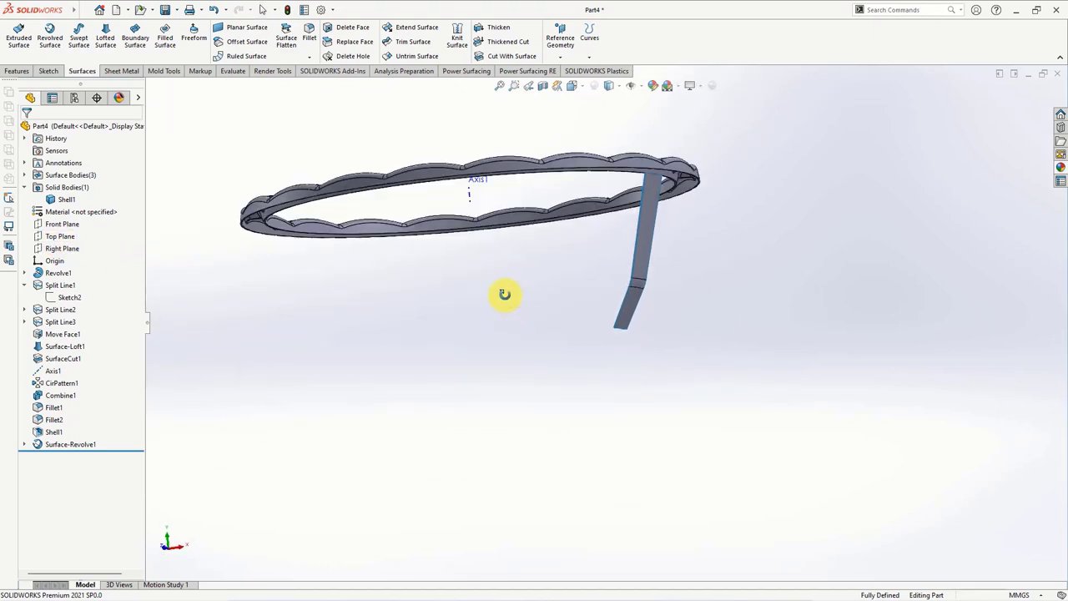
{"action": "left_click", "coordinate": [53, 237]}
{"action": "middle_click_drag", "start_coordinate": [732, 246], "coordinate": [736, 306]}
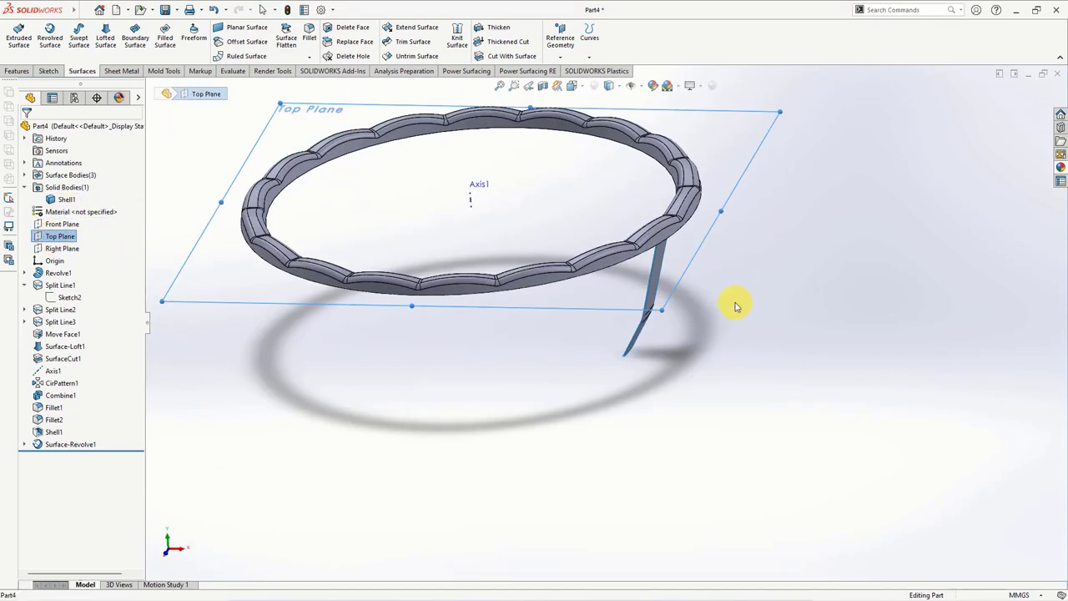
{"action": "left_click", "coordinate": [718, 292]}
{"action": "scroll", "coordinate": [715, 244], "scroll_direction": "down", "scroll_amount": 3}
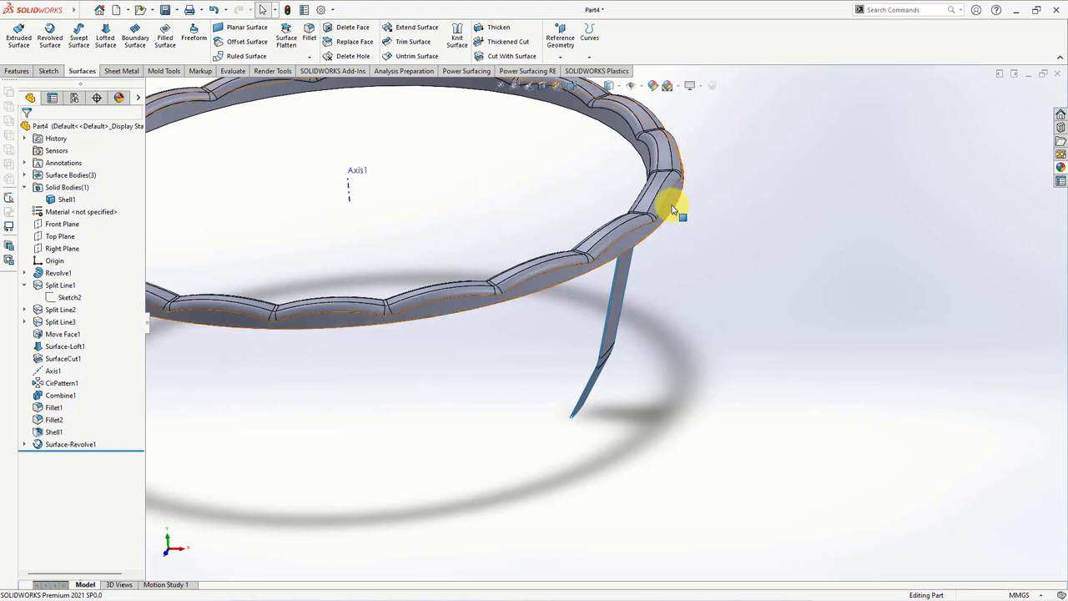
{"action": "right_click", "coordinate": [672, 203]}
{"action": "left_click", "coordinate": [695, 191]}
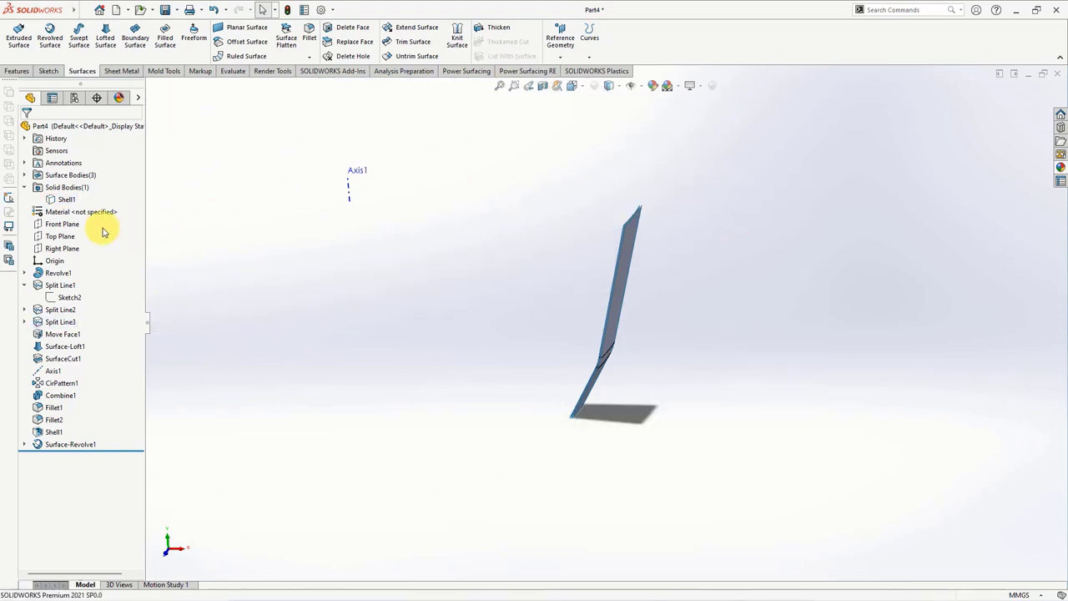
{"action": "left_click", "coordinate": [60, 236]}
Start Sketch6 on the Top Plane with a 0.25 mm offset of the wall's right edge.
{"action": "left_click", "coordinate": [72, 217]}
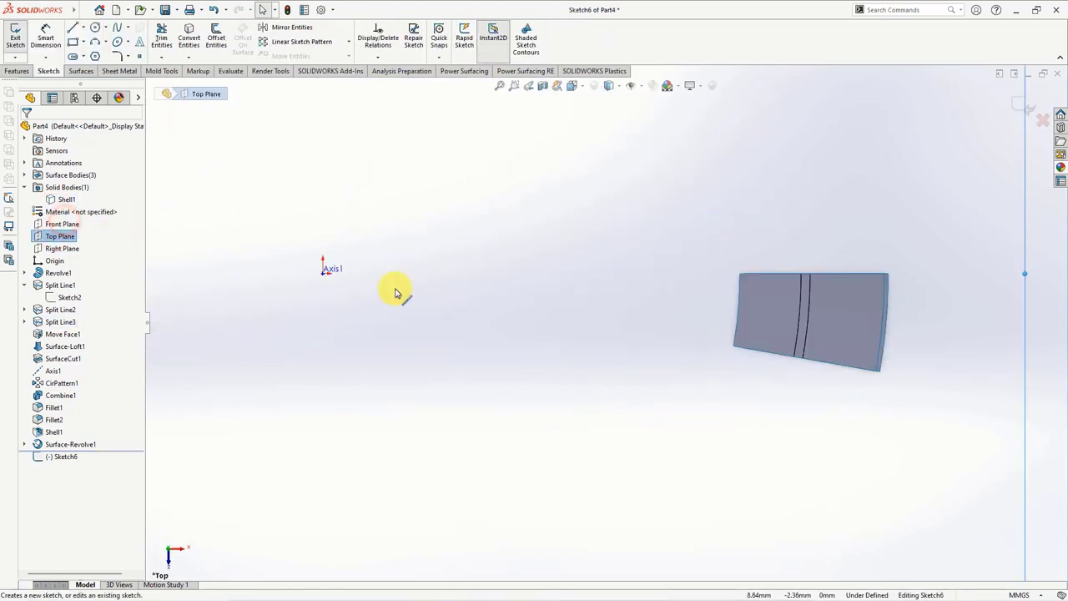
{"action": "scroll", "coordinate": [894, 326], "scroll_direction": "down", "scroll_amount": 3}
{"action": "left_click", "coordinate": [216, 37]}
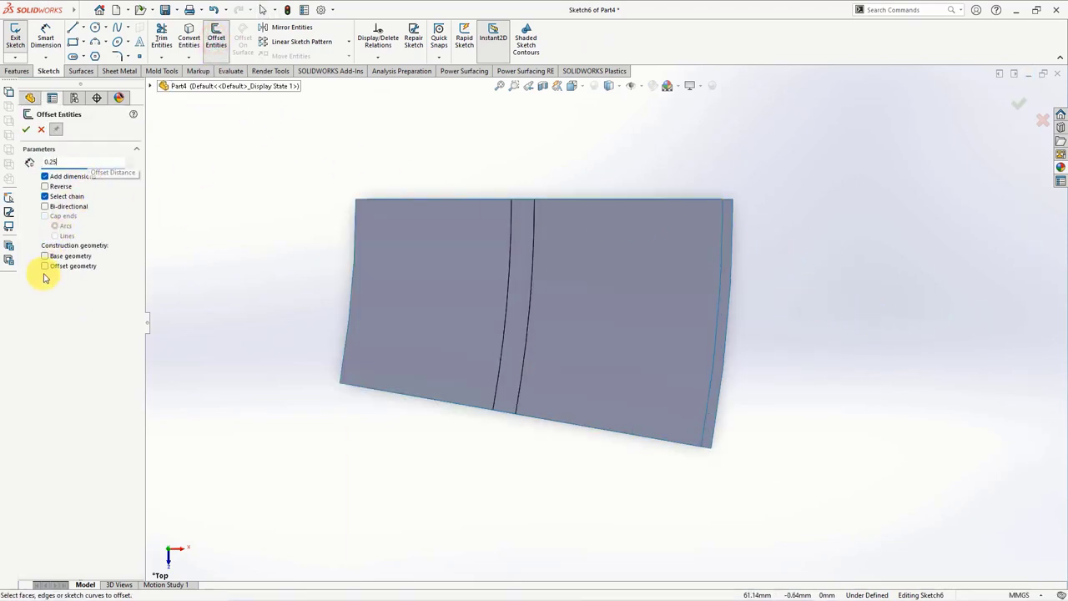
{"action": "left_click", "coordinate": [722, 316]}
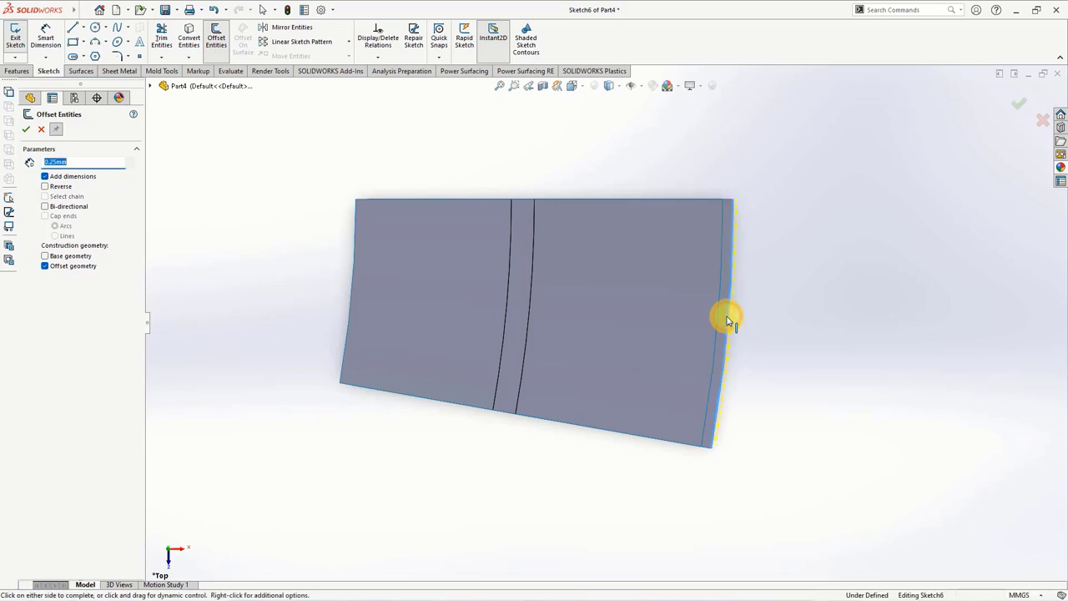
{"action": "left_click", "coordinate": [23, 131]}
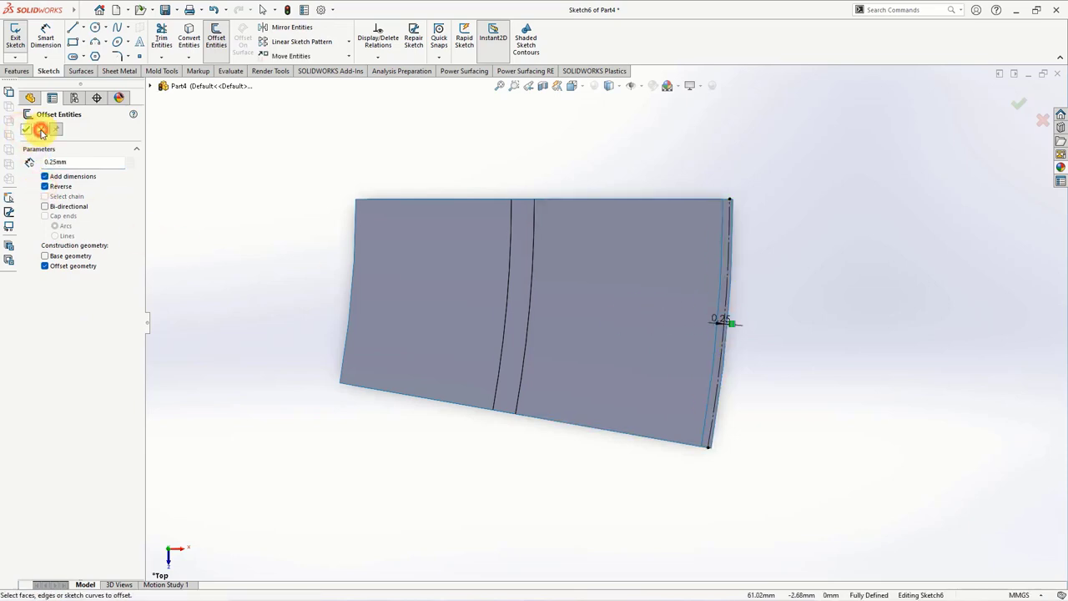
Divide the offset arc into three equal segments.
{"action": "scroll", "coordinate": [775, 298], "scroll_direction": "down", "scroll_amount": 2}
{"action": "left_click", "coordinate": [689, 296]}
{"action": "mouse_move", "coordinate": [74, 9]}
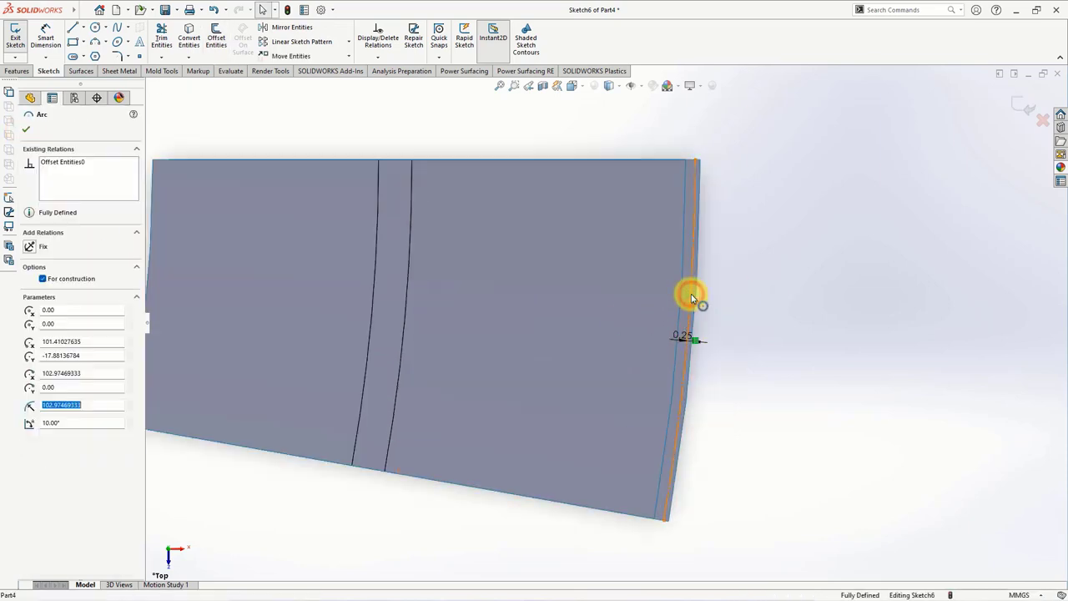
{"action": "left_click", "coordinate": [173, 10]}
{"action": "mouse_move", "coordinate": [198, 360]}
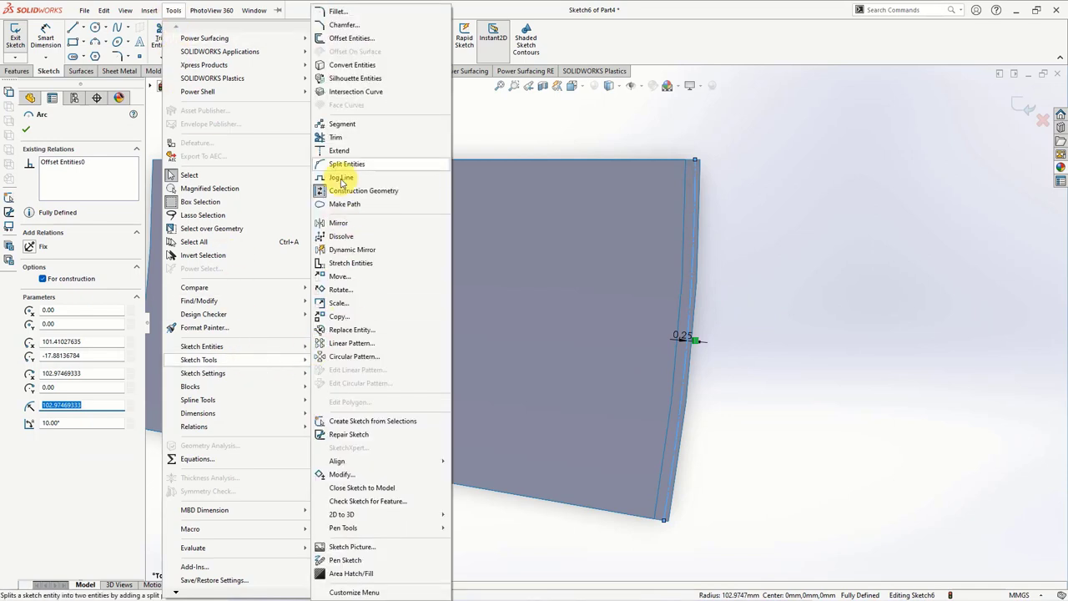
{"action": "left_click", "coordinate": [336, 125]}
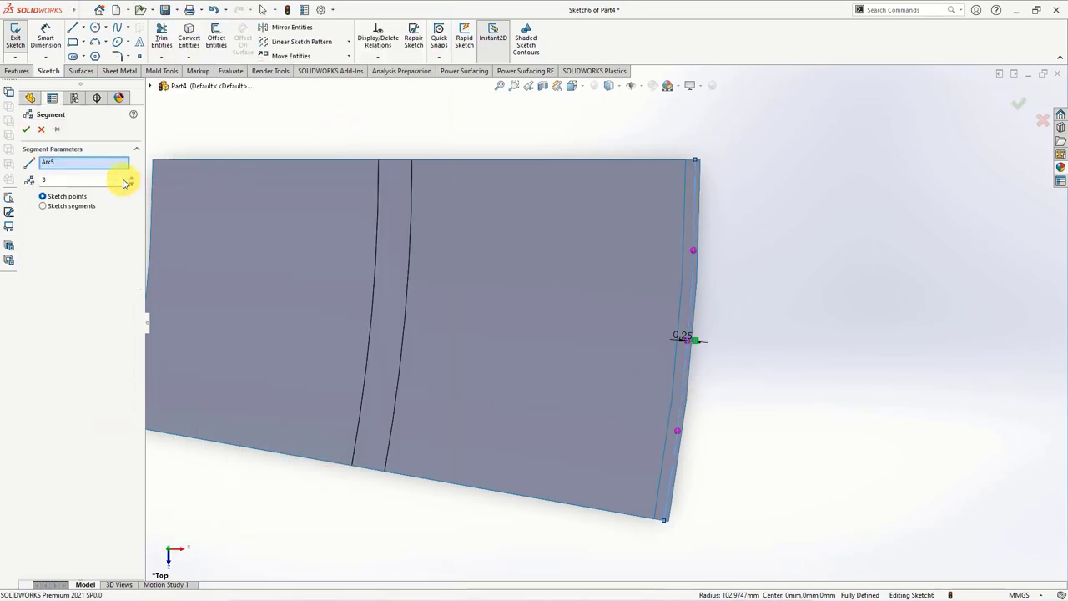
{"action": "left_click", "coordinate": [26, 131]}
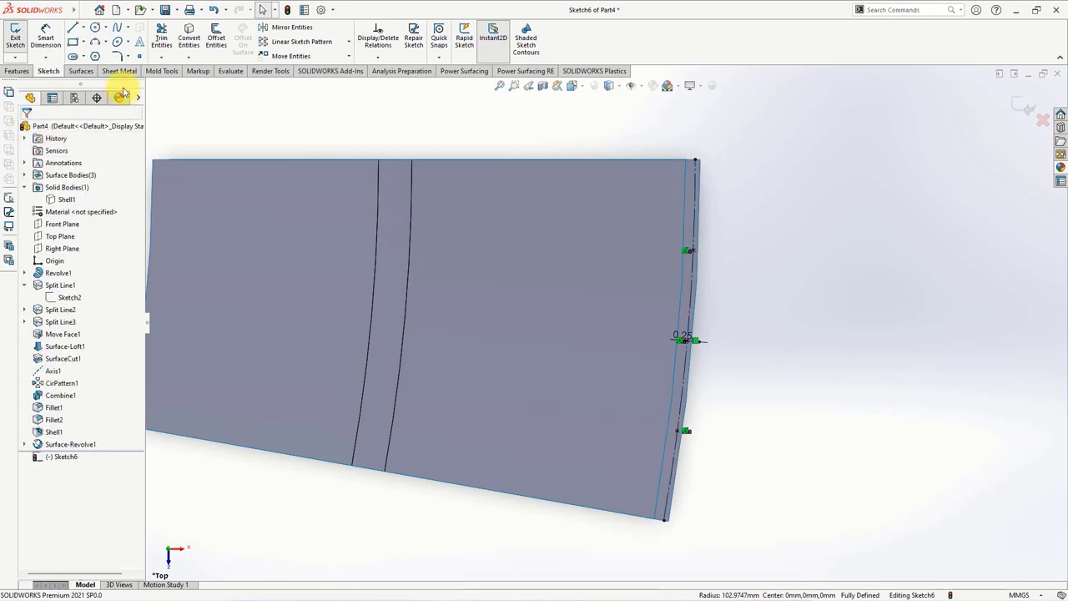
Draw two three-point arcs from the wall's top corner via the segment point to the bottom corner.
{"action": "left_click", "coordinate": [95, 42]}
{"action": "scroll", "coordinate": [711, 247], "scroll_direction": "down", "scroll_amount": 1}
{"action": "scroll", "coordinate": [711, 248], "scroll_direction": "down", "scroll_amount": 1}
{"action": "left_click", "coordinate": [668, 113]}
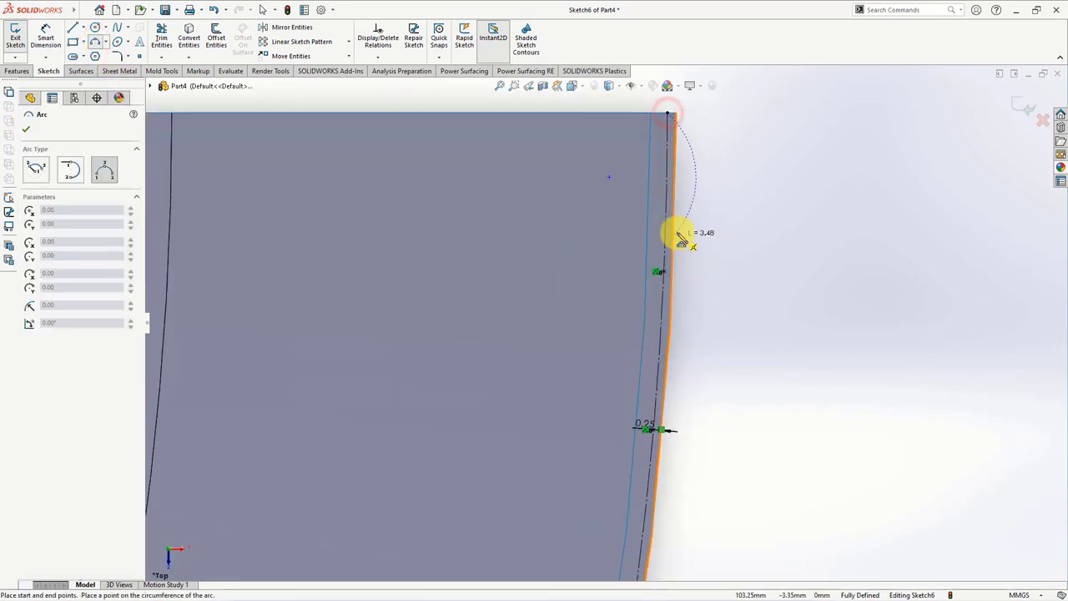
{"action": "left_click", "coordinate": [671, 228]}
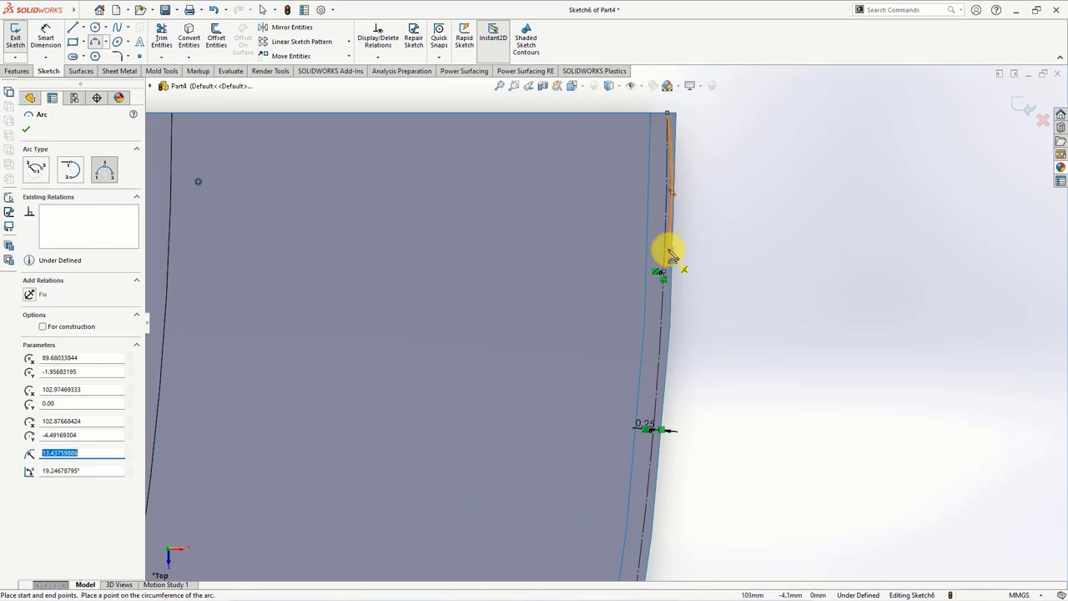
{"action": "left_click", "coordinate": [665, 275]}
{"action": "scroll", "coordinate": [650, 334], "scroll_direction": "up", "scroll_amount": 2}
{"action": "left_click", "coordinate": [600, 520]}
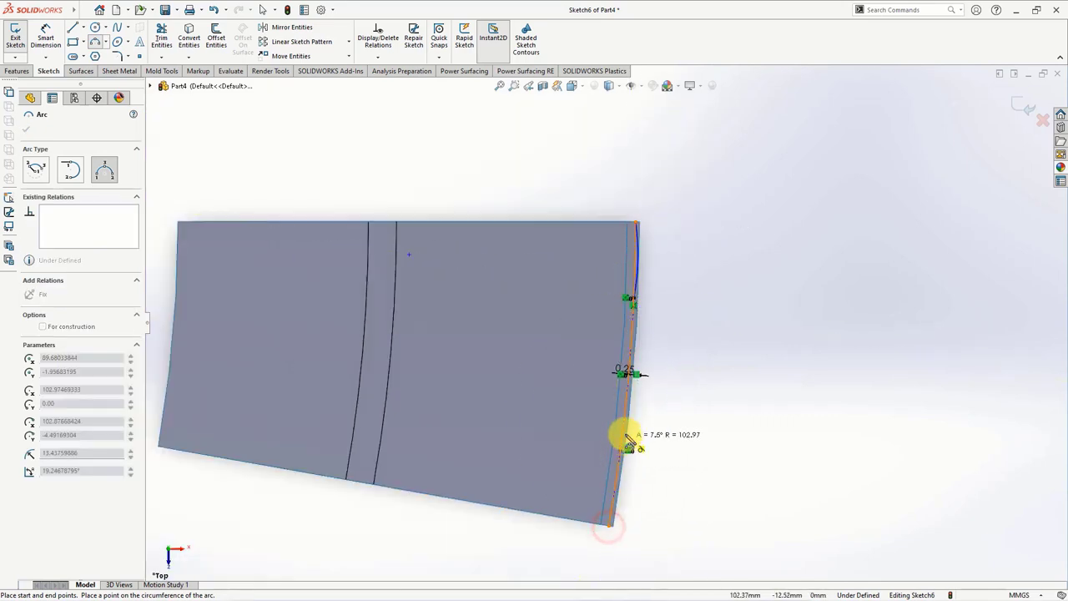
{"action": "scroll", "coordinate": [630, 417], "scroll_direction": "down", "scroll_amount": 1}
{"action": "left_click", "coordinate": [634, 396]}
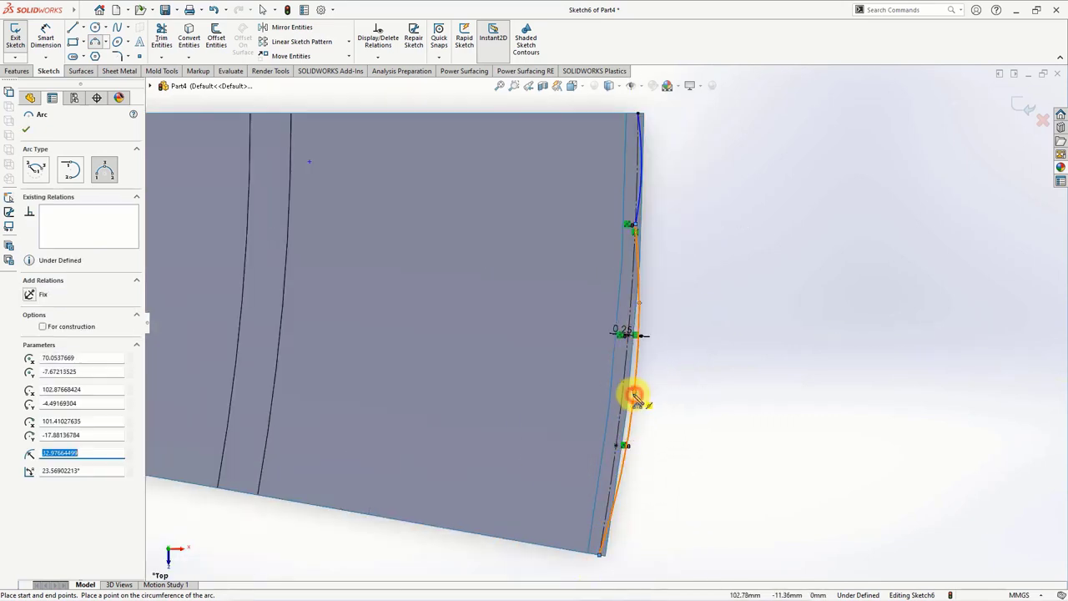
Make both arcs tangent to the wall edge.
{"action": "left_click", "coordinate": [378, 57]}
{"action": "left_click", "coordinate": [380, 85]}
{"action": "left_click", "coordinate": [632, 393]}
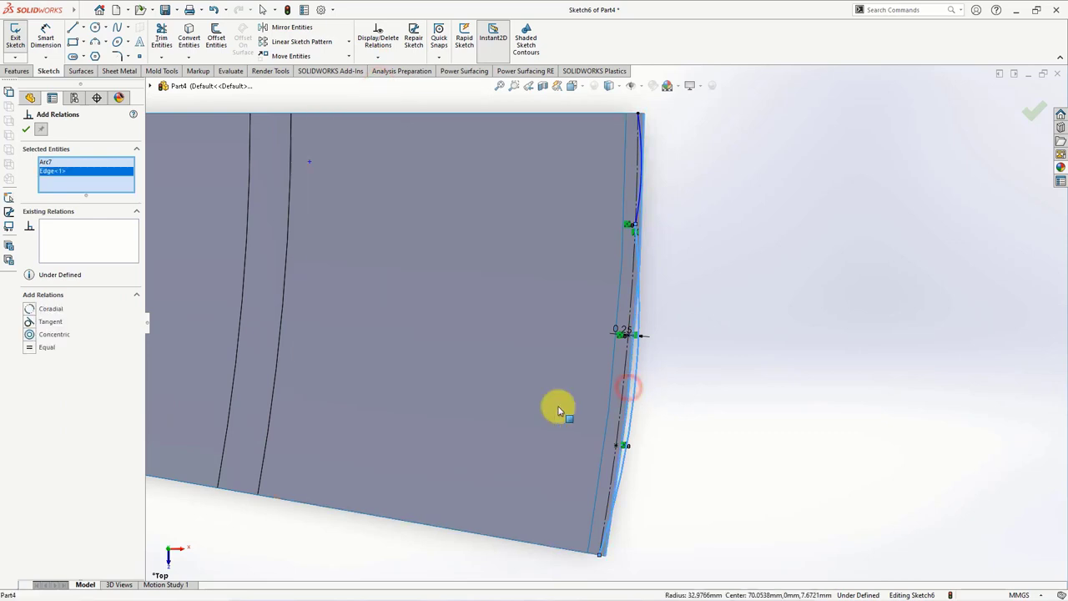
{"action": "left_click", "coordinate": [29, 321]}
{"action": "left_click", "coordinate": [637, 208]}
{"action": "left_click", "coordinate": [641, 213]}
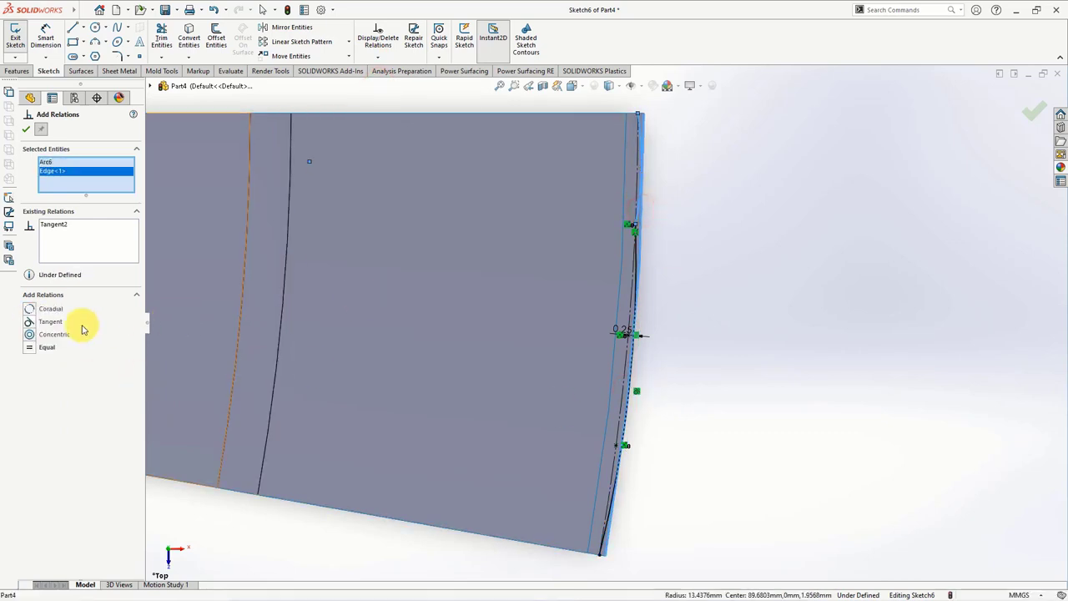
{"action": "left_click", "coordinate": [30, 322]}
{"action": "left_click", "coordinate": [27, 131]}
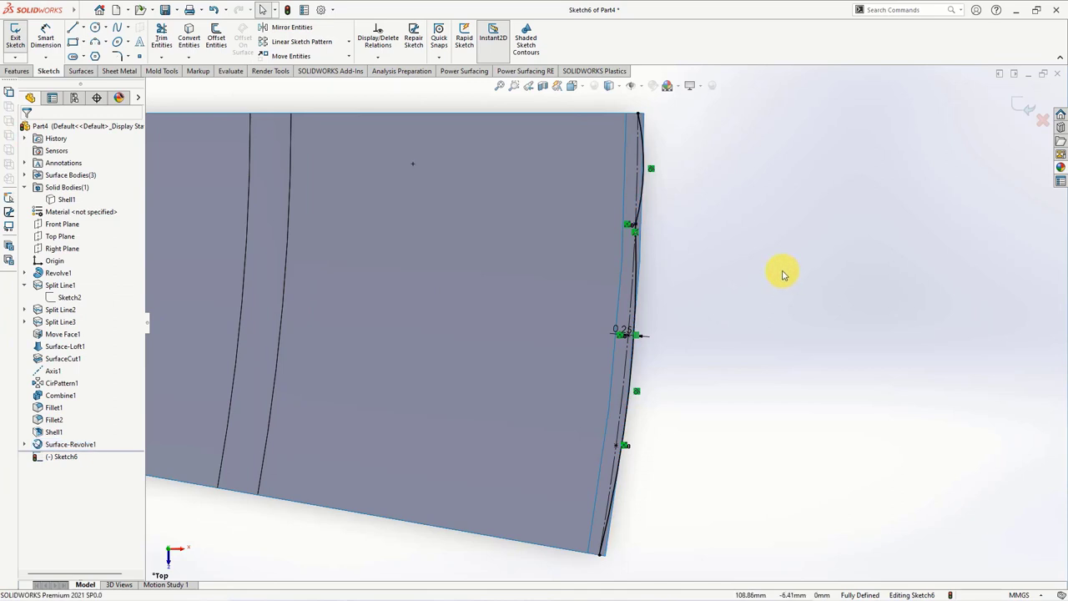
Add a short horizontal line at the top corner and exit Sketch6.
{"action": "left_click", "coordinate": [626, 202]}
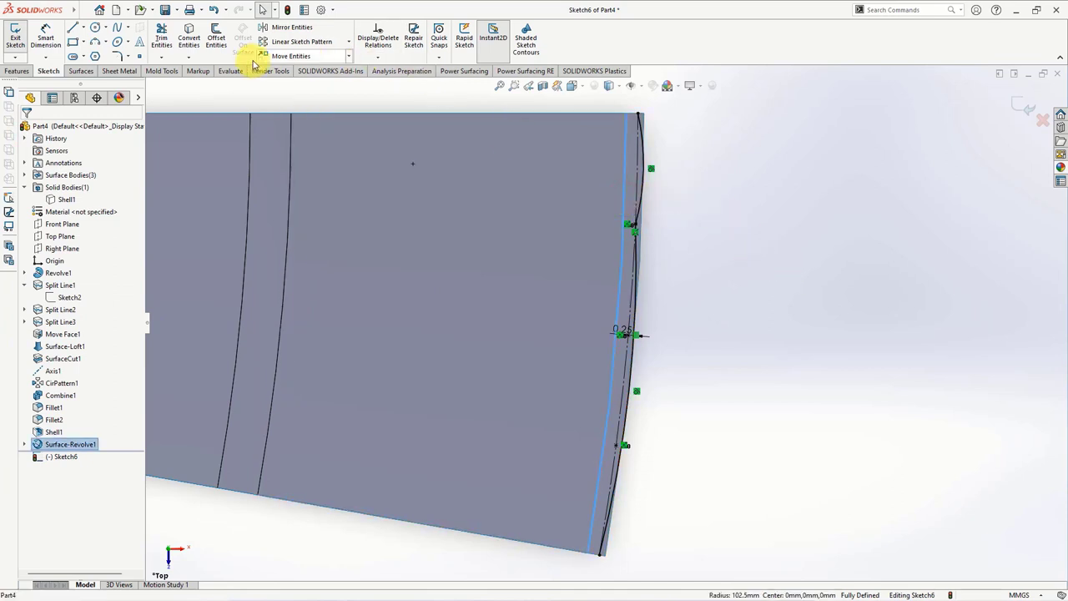
{"action": "left_click", "coordinate": [72, 27]}
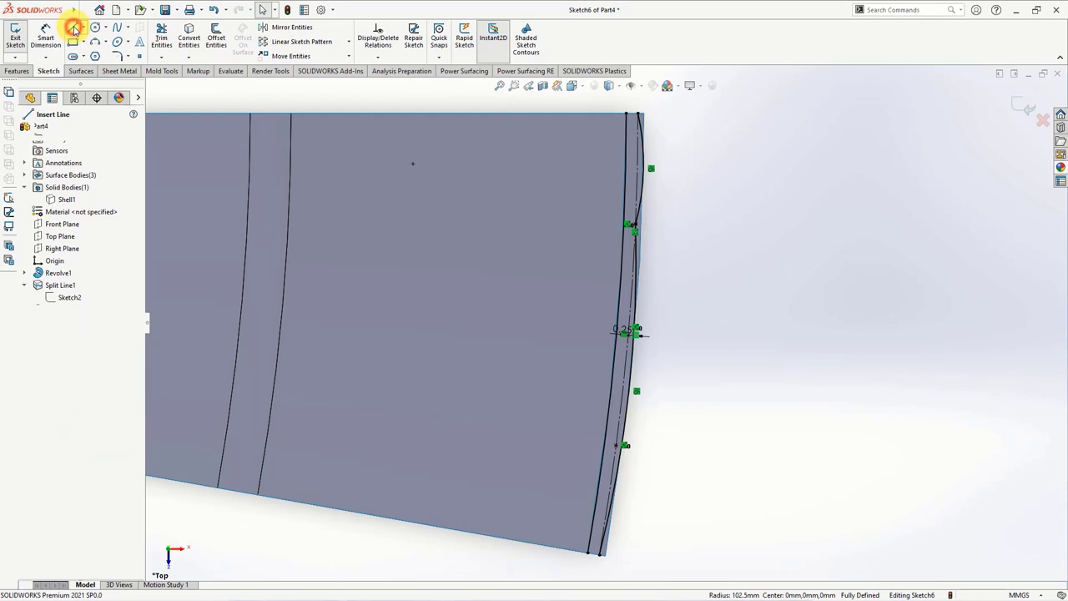
{"action": "left_click", "coordinate": [632, 117]}
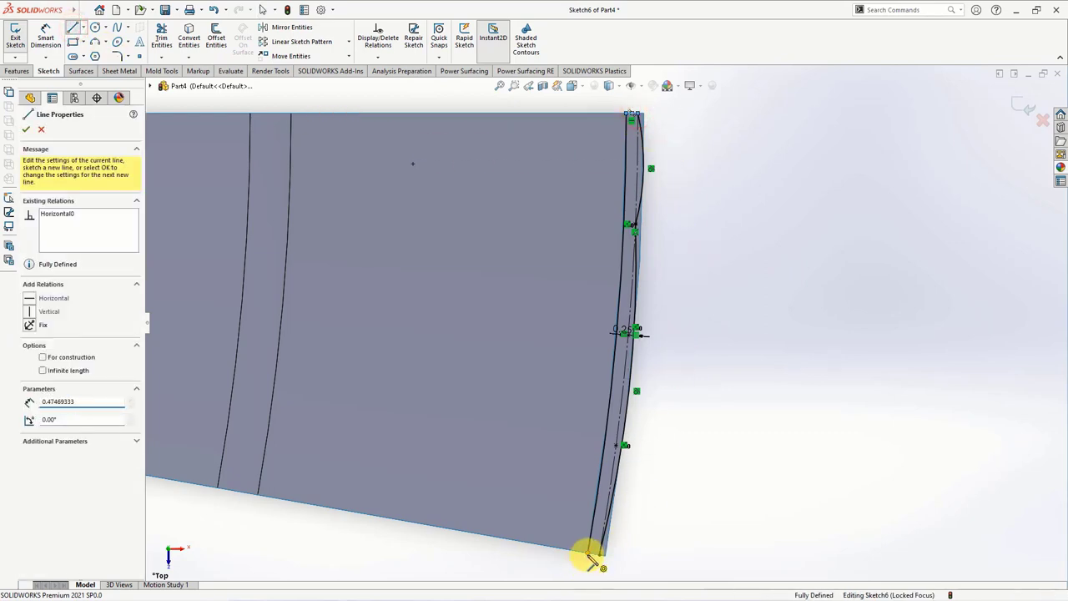
{"action": "middle_click_drag", "start_coordinate": [692, 468], "coordinate": [707, 426]}
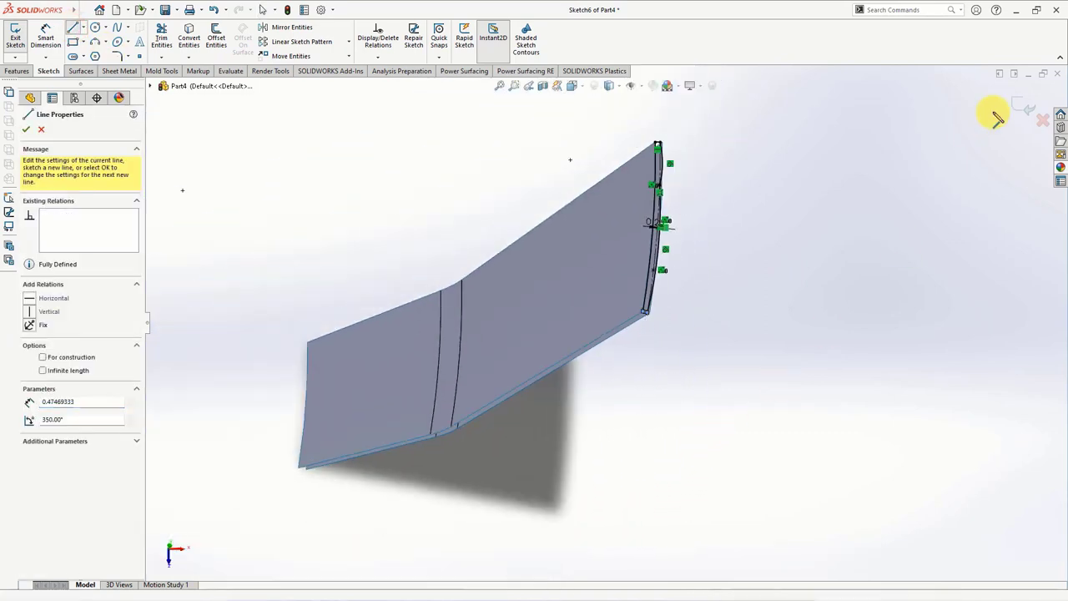
{"action": "left_click", "coordinate": [1022, 107]}
{"action": "mouse_move", "coordinate": [905, 169]}
{"action": "middle_mouse_down"}
{"action": "mouse_move", "coordinate": [824, 261]}
{"action": "mouse_move", "coordinate": [808, 248]}
{"action": "middle_mouse_up"}
Create Plane1 parallel to Top Plane through the wall's corner vertex.
{"action": "left_click", "coordinate": [16, 72]}
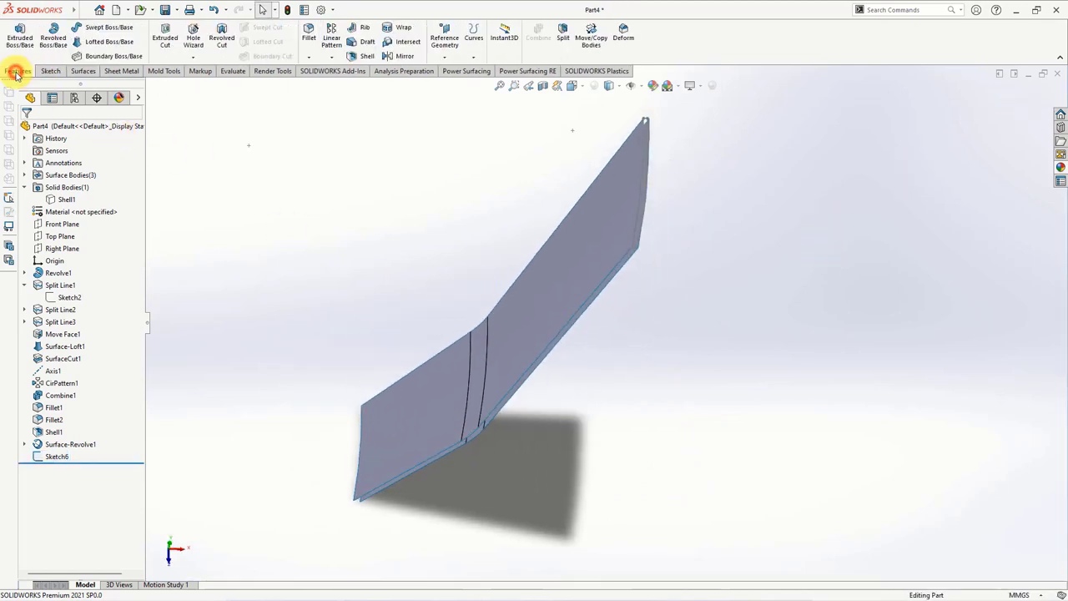
{"action": "left_click", "coordinate": [449, 53]}
{"action": "left_click", "coordinate": [467, 71]}
{"action": "left_click", "coordinate": [152, 87]}
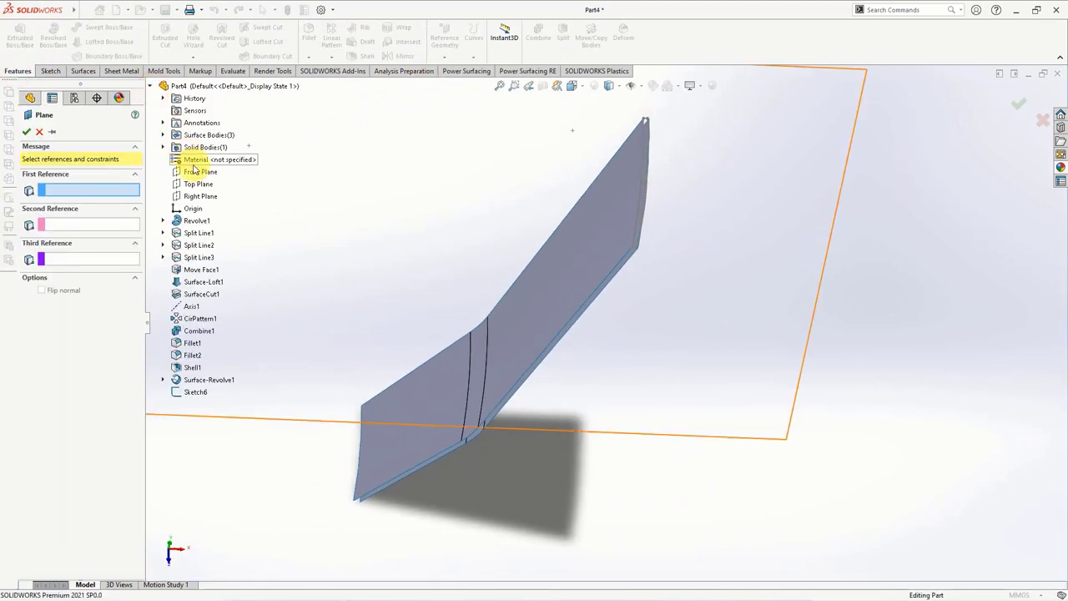
{"action": "left_click", "coordinate": [198, 184]}
{"action": "middle_click_drag", "start_coordinate": [489, 250], "coordinate": [532, 431]}
{"action": "scroll", "coordinate": [480, 354], "scroll_direction": "down", "scroll_amount": 3}
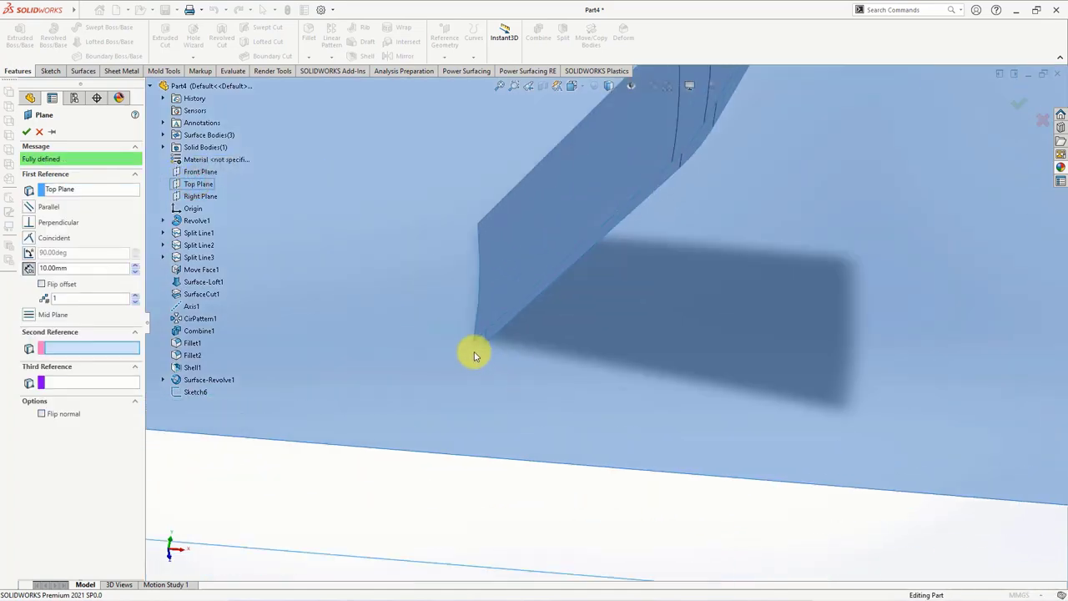
{"action": "left_click", "coordinate": [474, 343]}
{"action": "left_click", "coordinate": [27, 132]}
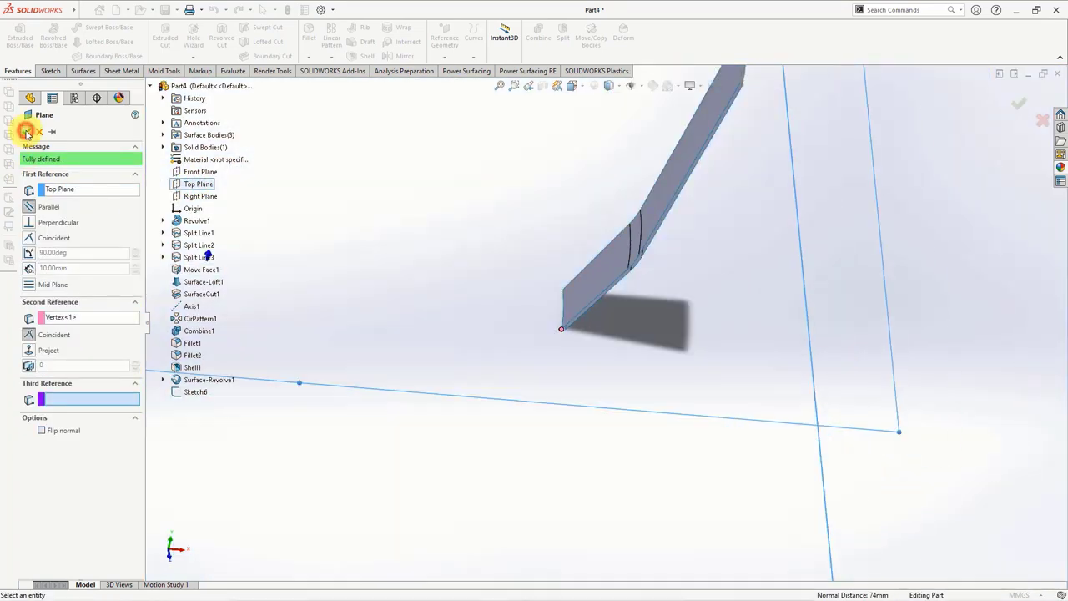
Open a new sketch, Sketch7, on Plane1.
{"action": "left_click", "coordinate": [474, 306]}
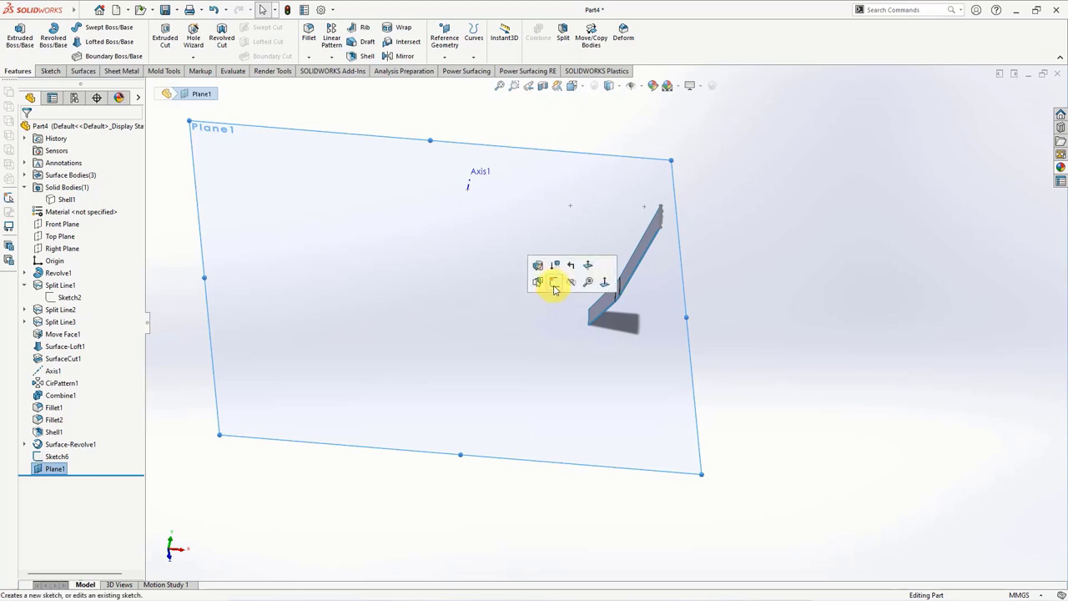
{"action": "left_click", "coordinate": [553, 287]}
{"action": "scroll", "coordinate": [723, 340], "scroll_direction": "down", "scroll_amount": 3}
{"action": "scroll", "coordinate": [685, 309], "scroll_direction": "down", "scroll_amount": 5}
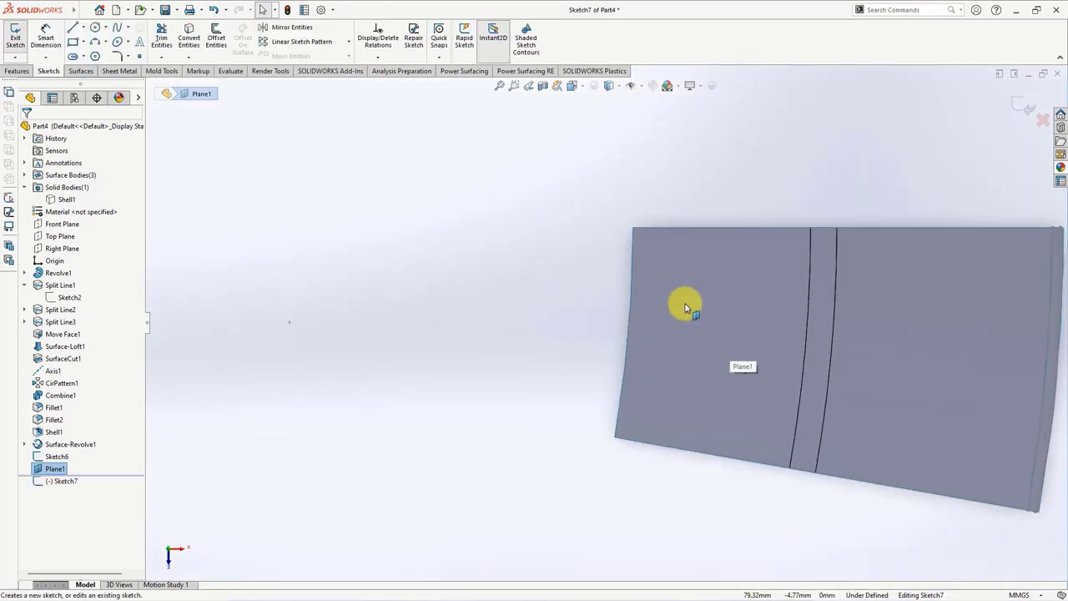
Switch to wireframe and offset the wall's left edge 0.25 mm into Sketch7.
{"action": "left_click", "coordinate": [608, 86]}
{"action": "left_click", "coordinate": [612, 167]}
{"action": "scroll", "coordinate": [685, 310], "scroll_direction": "down", "scroll_amount": 2}
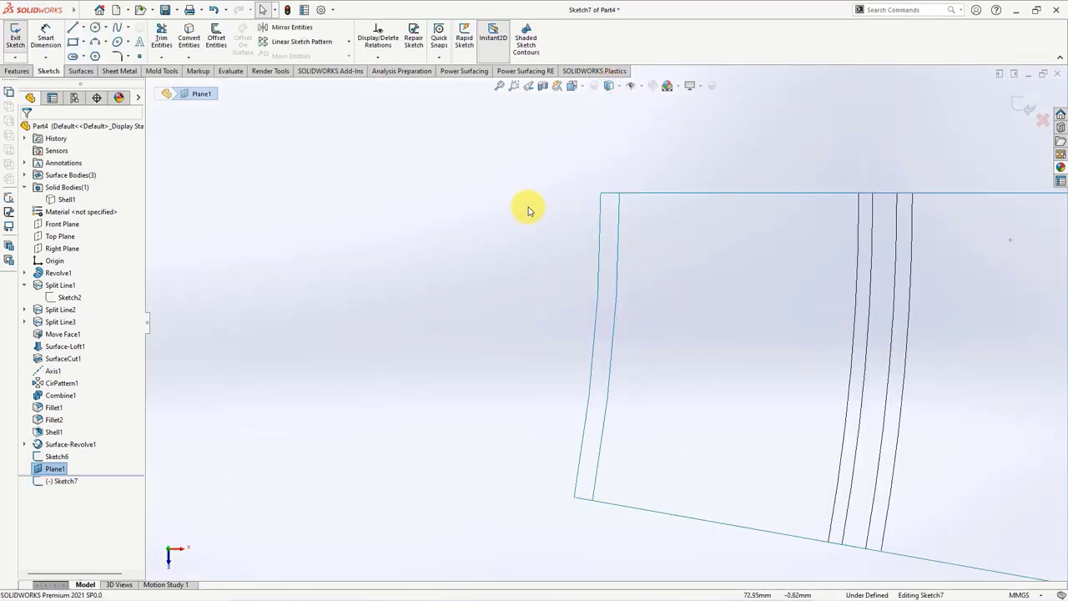
{"action": "left_click", "coordinate": [217, 40]}
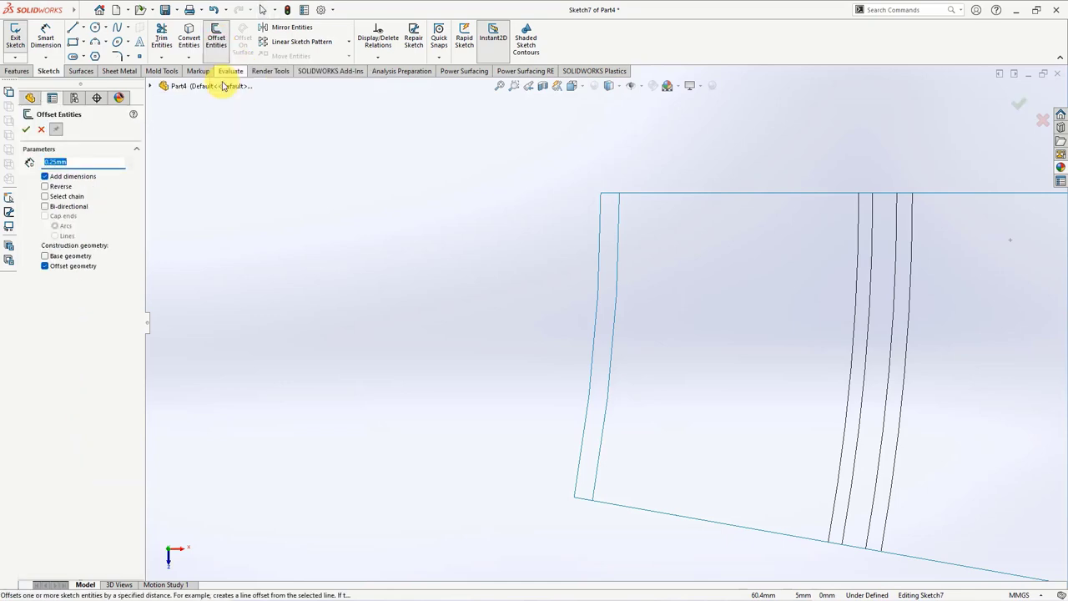
{"action": "left_click", "coordinate": [616, 266]}
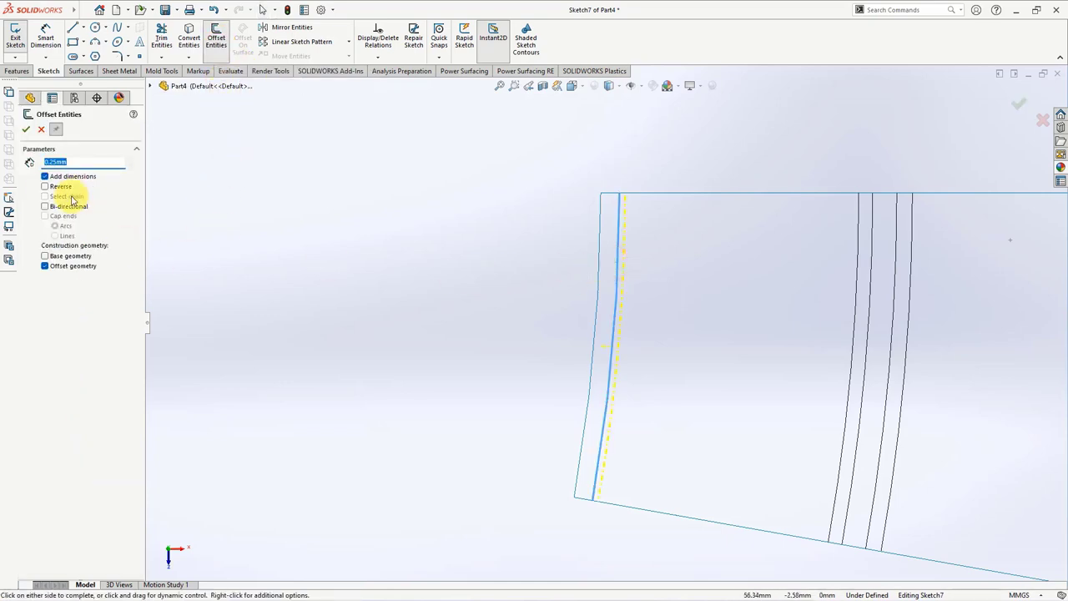
{"action": "left_click", "coordinate": [25, 130]}
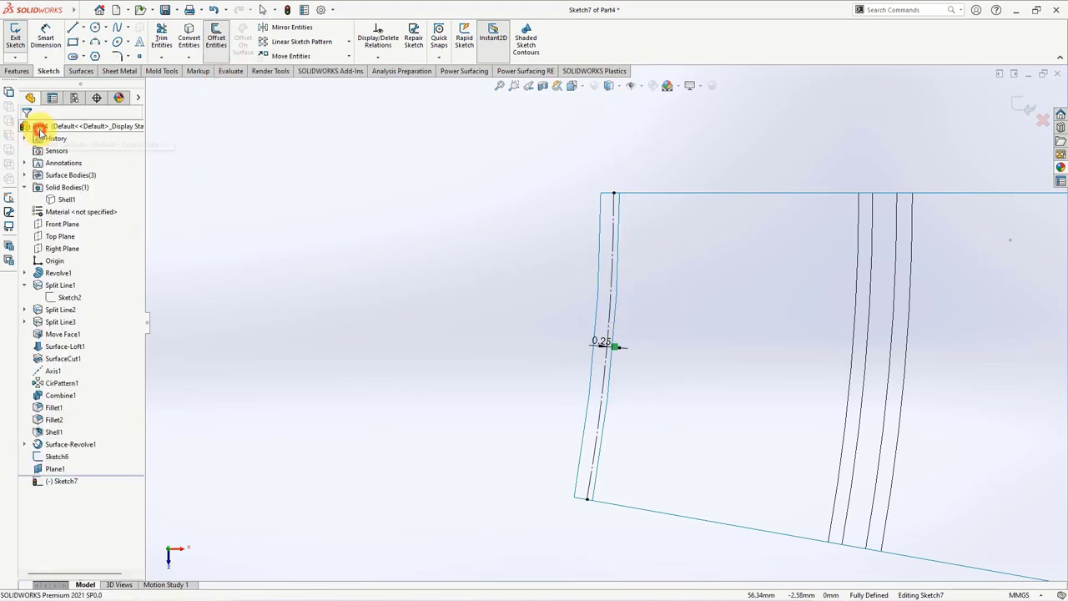
Divide the offset arc into three equal segments.
{"action": "left_click", "coordinate": [611, 275]}
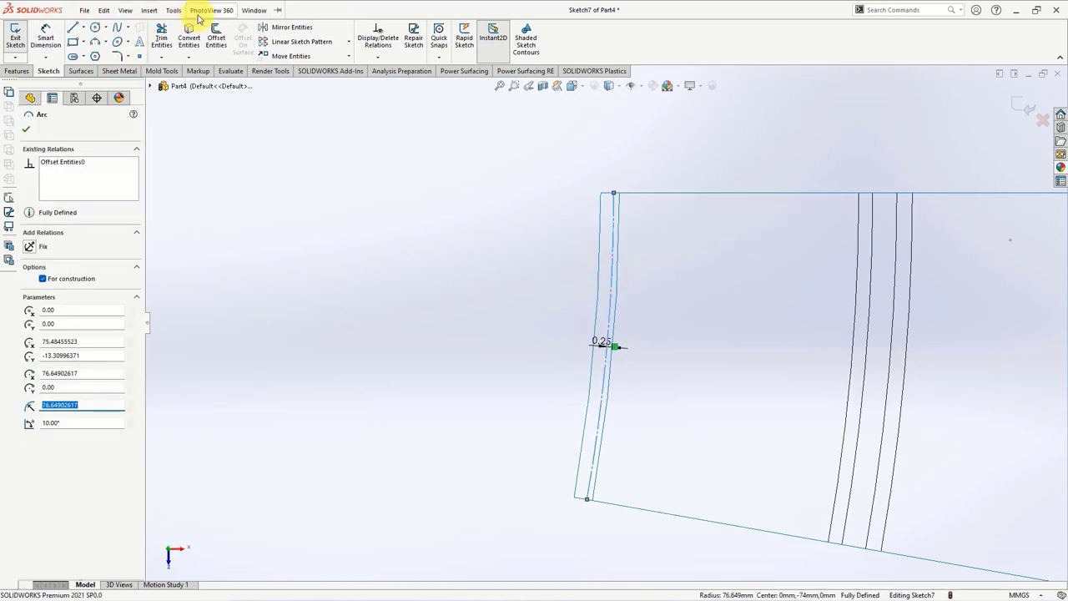
{"action": "left_click", "coordinate": [173, 10]}
{"action": "mouse_move", "coordinate": [198, 359]}
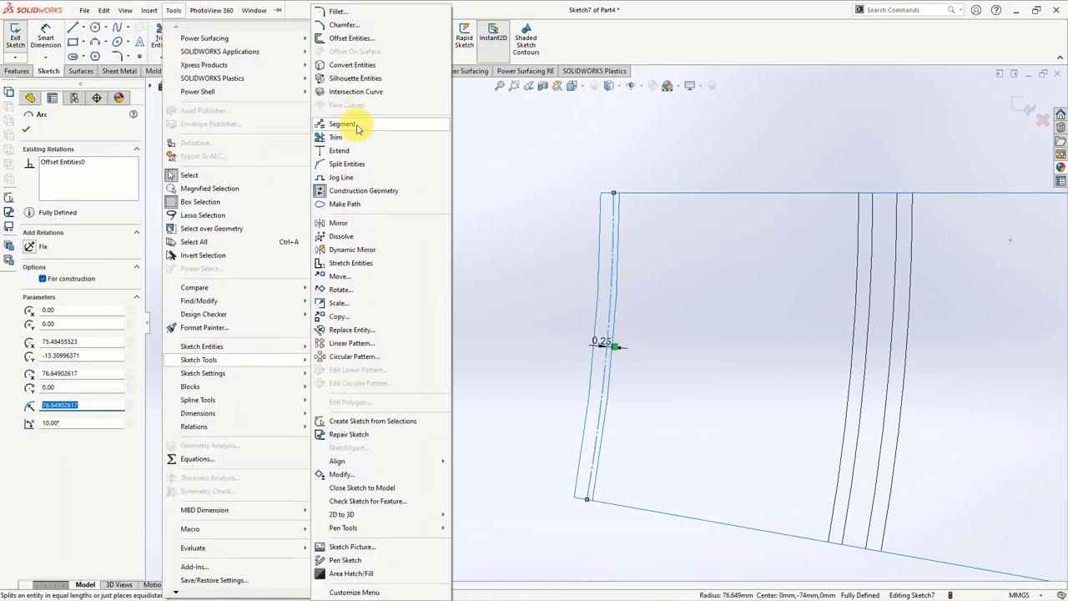
{"action": "left_click", "coordinate": [350, 132]}
{"action": "left_click", "coordinate": [26, 129]}
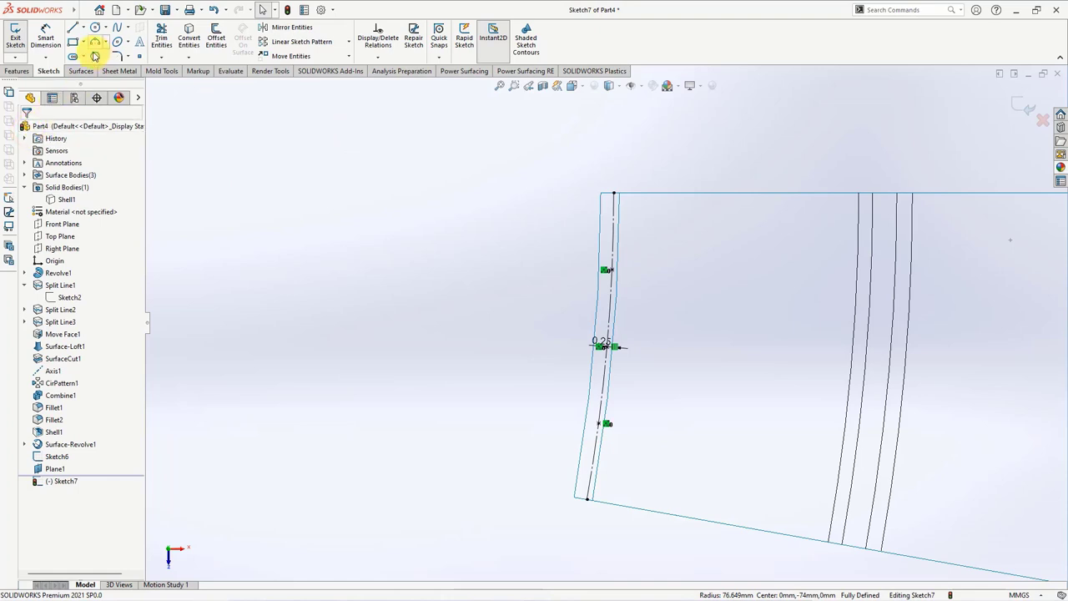
{"action": "left_click", "coordinate": [94, 41]}
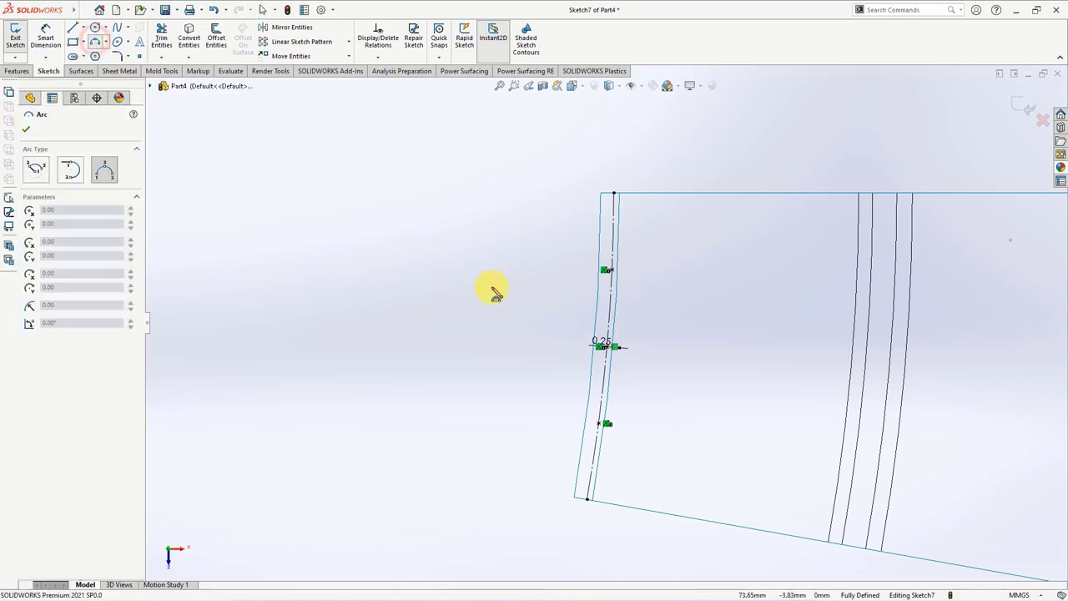
Draw two three-point arcs from the wall's top endpoint via a division point to the bottom corner.
{"action": "left_click", "coordinate": [615, 196]}
{"action": "scroll", "coordinate": [608, 267], "scroll_direction": "down", "scroll_amount": 3}
{"action": "left_click", "coordinate": [610, 286]}
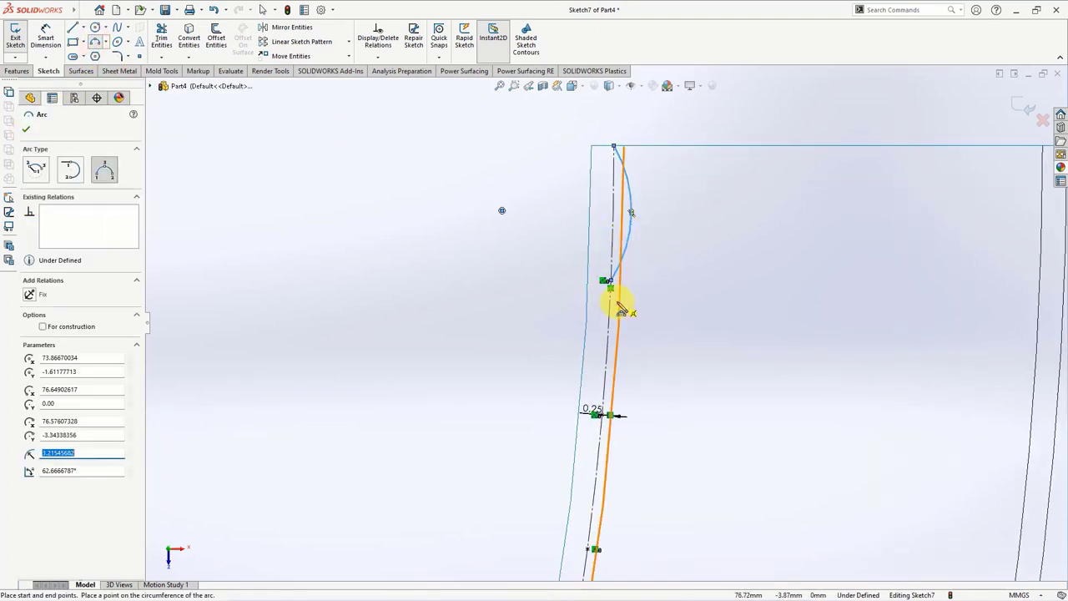
{"action": "scroll", "coordinate": [610, 308], "scroll_direction": "up", "scroll_amount": 2}
{"action": "left_click", "coordinate": [607, 299]}
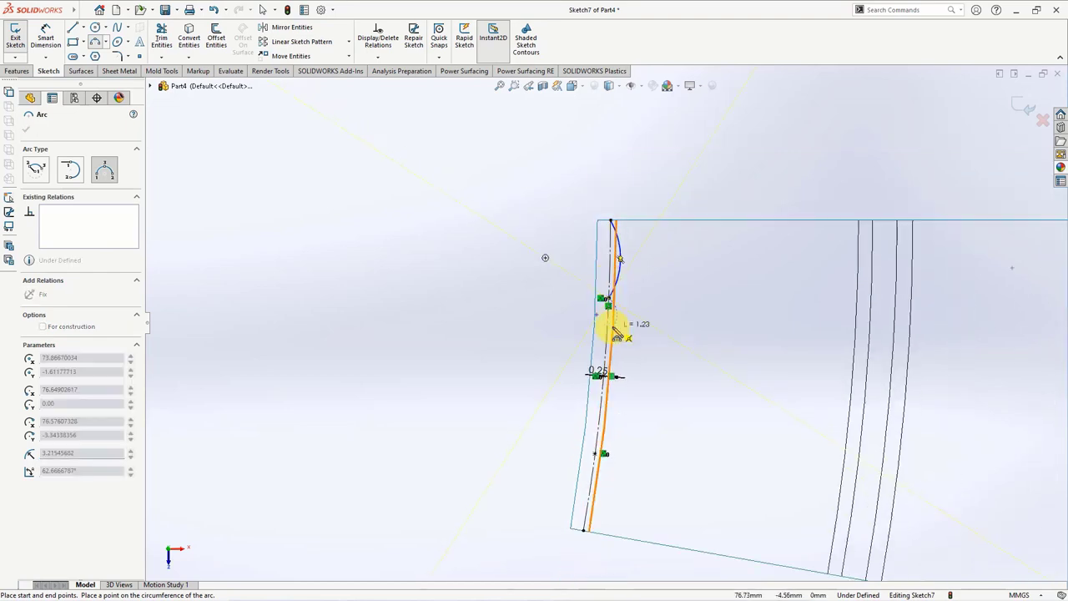
{"action": "left_click", "coordinate": [582, 529]}
{"action": "left_click", "coordinate": [613, 440]}
Make both arcs tangent to the wall edge.
{"action": "left_click", "coordinate": [378, 56]}
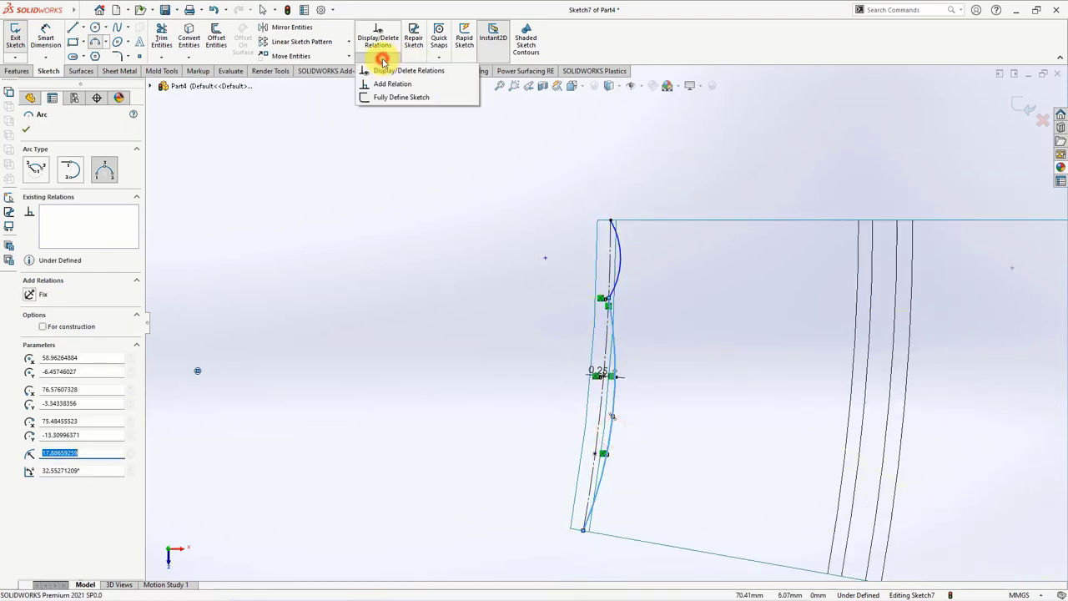
{"action": "left_click", "coordinate": [385, 81]}
{"action": "left_click", "coordinate": [608, 419]}
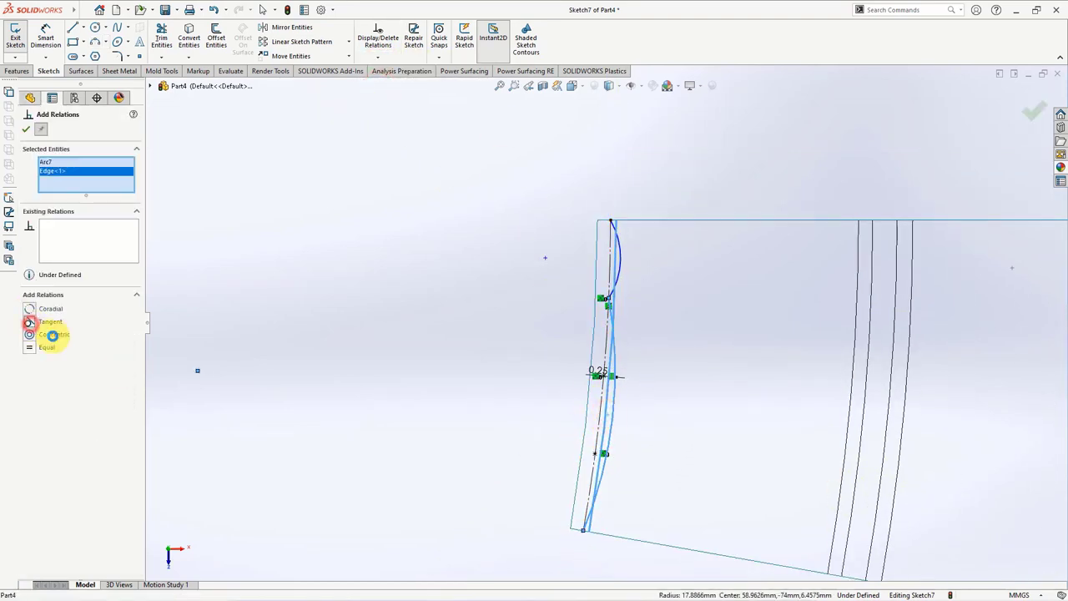
{"action": "left_click", "coordinate": [31, 322]}
{"action": "scroll", "coordinate": [701, 346], "scroll_direction": "down", "scroll_amount": 3}
{"action": "left_click", "coordinate": [551, 223]}
{"action": "left_click", "coordinate": [548, 220]}
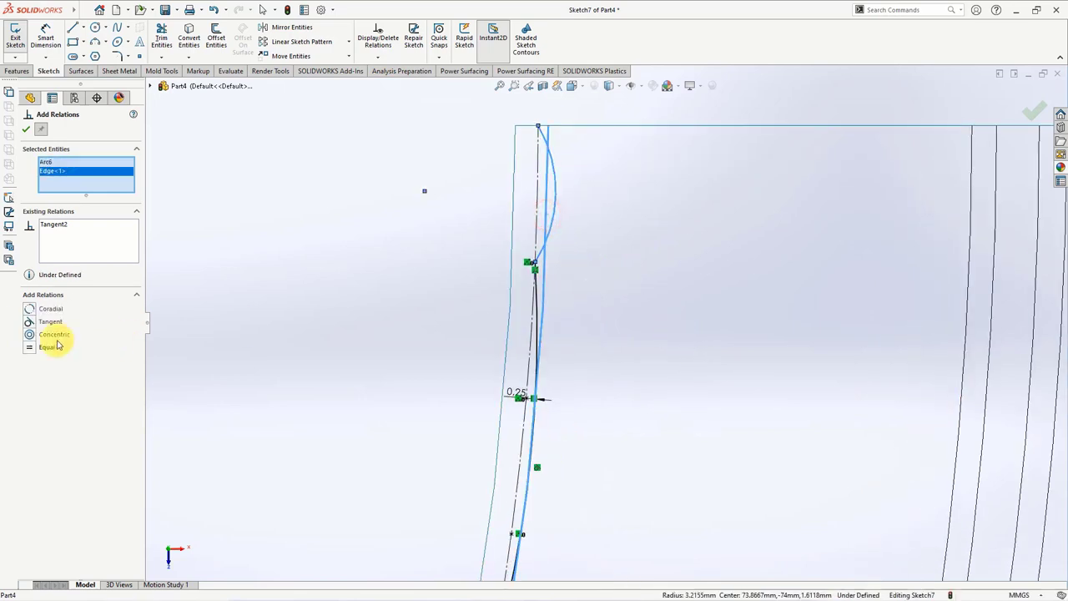
{"action": "left_click", "coordinate": [28, 322]}
{"action": "left_click", "coordinate": [25, 131]}
Convert the surface edge into the sketch and draw a line between its endpoints.
{"action": "scroll", "coordinate": [426, 227], "scroll_direction": "up", "scroll_amount": 5}
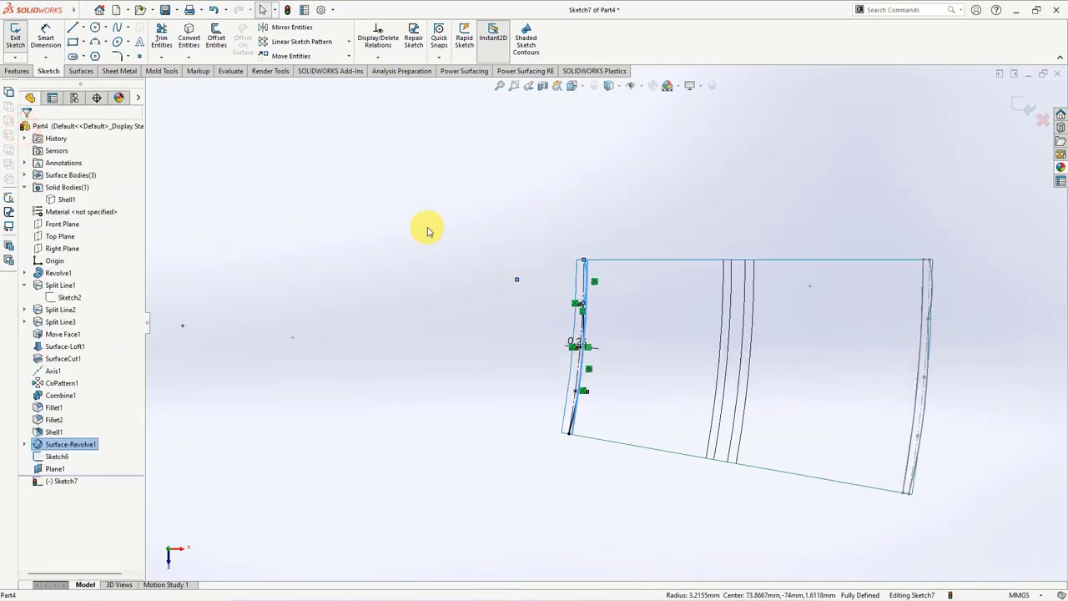
{"action": "scroll", "coordinate": [427, 232], "scroll_direction": "up", "scroll_amount": 2}
{"action": "scroll", "coordinate": [625, 334], "scroll_direction": "down", "scroll_amount": 3}
{"action": "scroll", "coordinate": [624, 334], "scroll_direction": "down", "scroll_amount": 2}
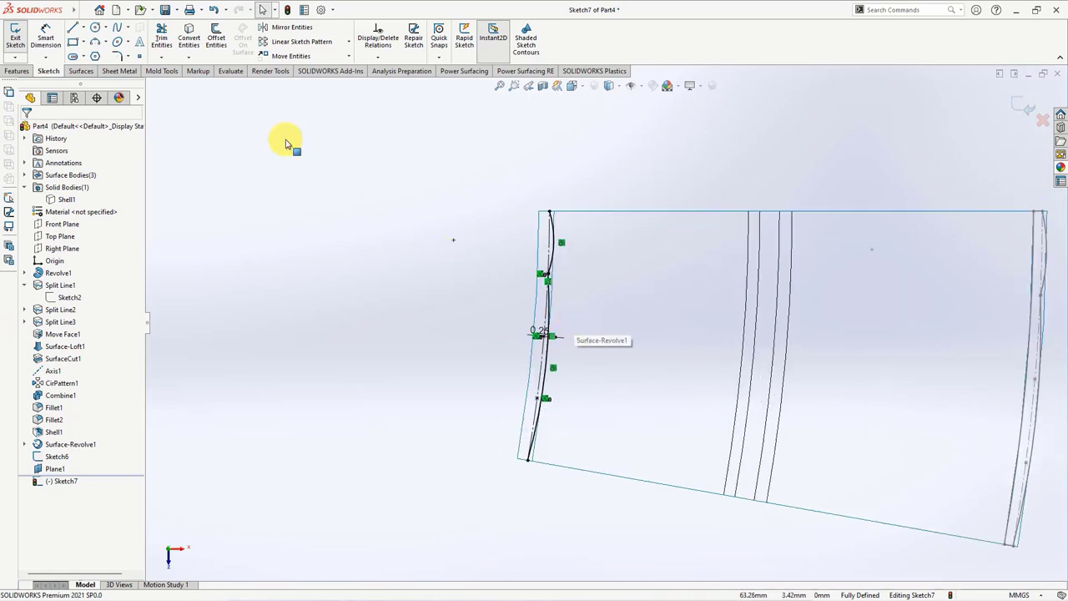
{"action": "left_click", "coordinate": [188, 37]}
{"action": "left_click", "coordinate": [539, 264]}
{"action": "key", "text": "Return"}
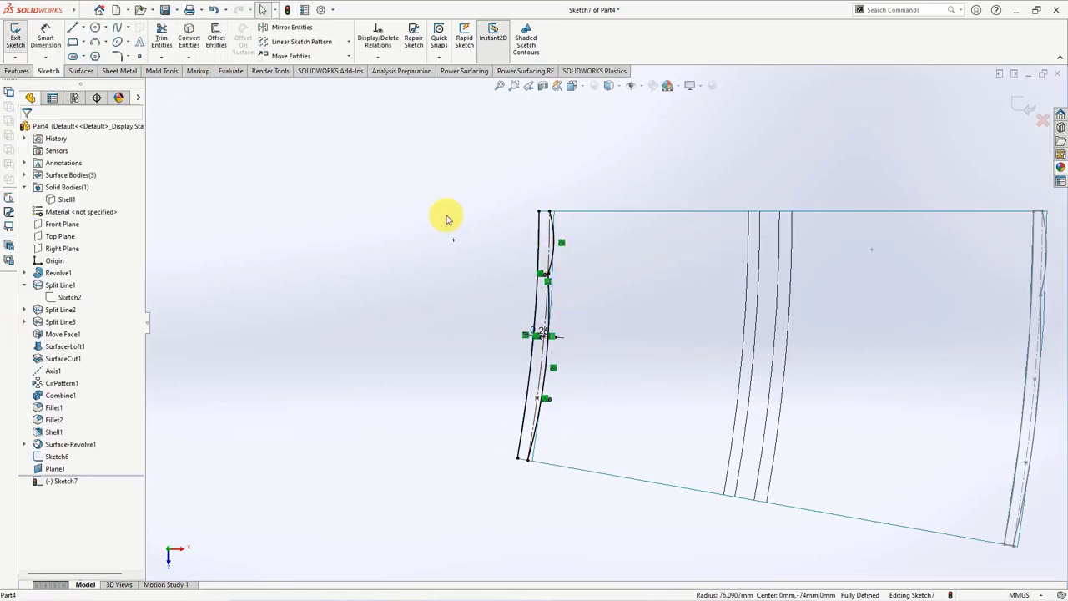
{"action": "left_click", "coordinate": [73, 28]}
{"action": "left_click", "coordinate": [540, 214]}
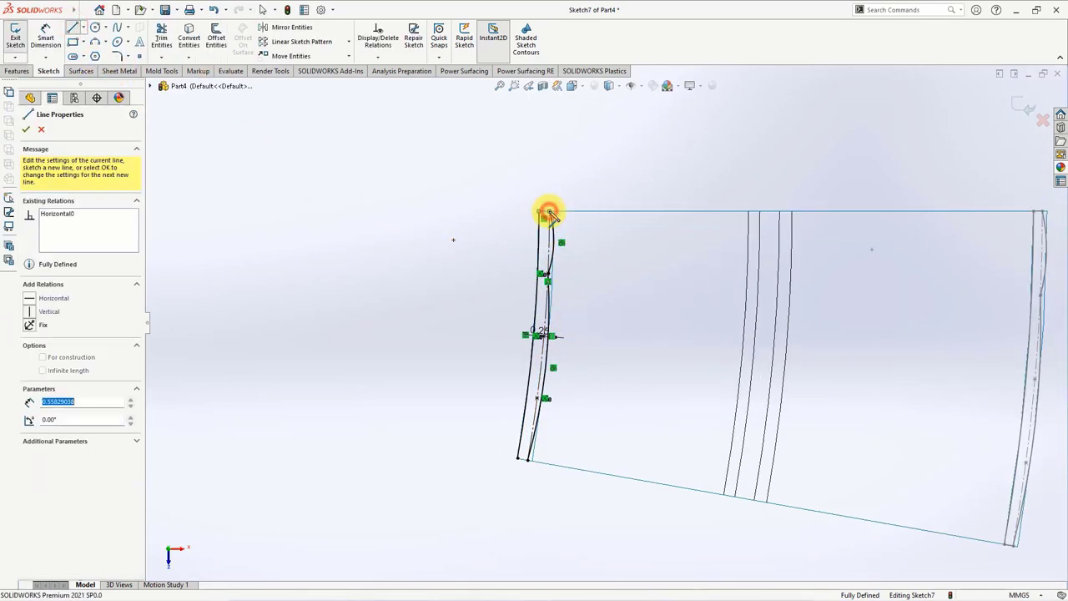
{"action": "scroll", "coordinate": [525, 477], "scroll_direction": "down", "scroll_amount": 2}
{"action": "scroll", "coordinate": [525, 476], "scroll_direction": "down", "scroll_amount": 2}
{"action": "left_click", "coordinate": [535, 401]}
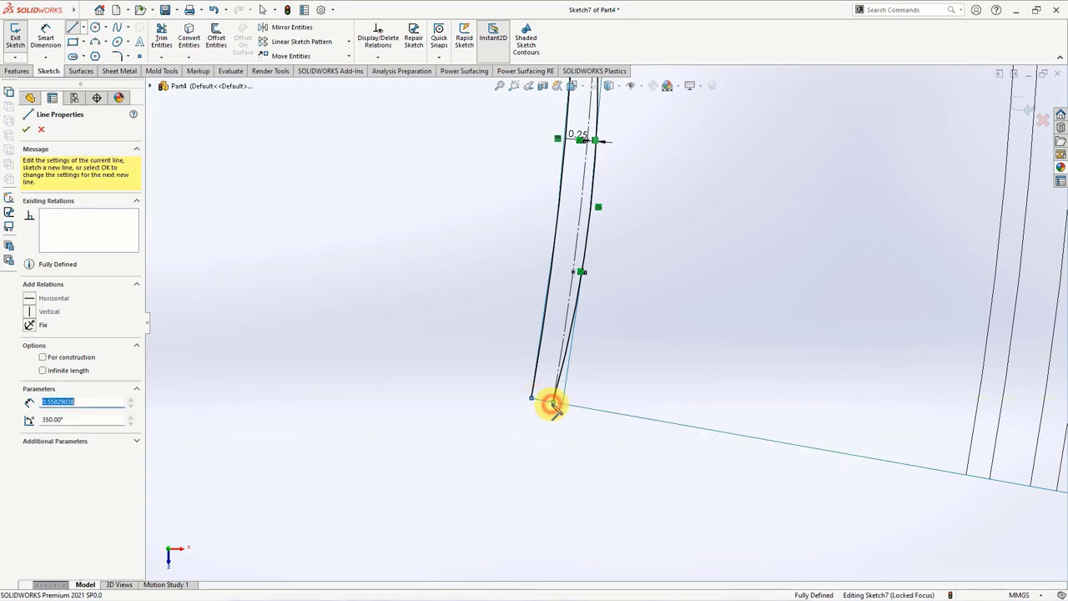
{"action": "key", "text": "f"}
{"action": "left_click", "coordinate": [27, 130]}
{"action": "left_click", "coordinate": [41, 129]}
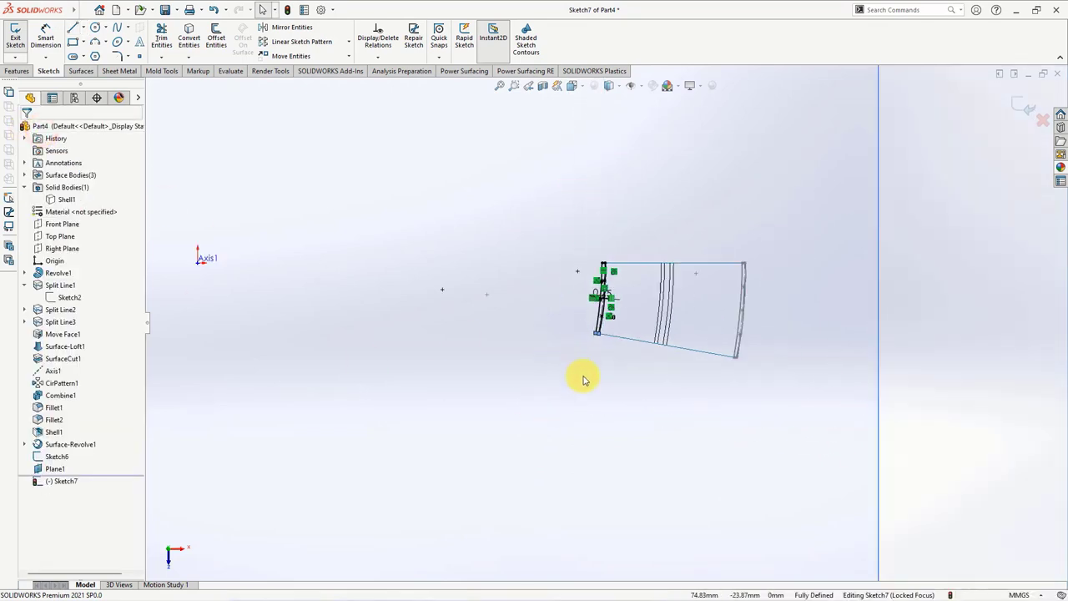
Exit Sketch7, hide Plane1, and switch the model to shaded display.
{"action": "middle_click_drag", "start_coordinate": [581, 374], "coordinate": [618, 328]}
{"action": "left_click", "coordinate": [1026, 109]}
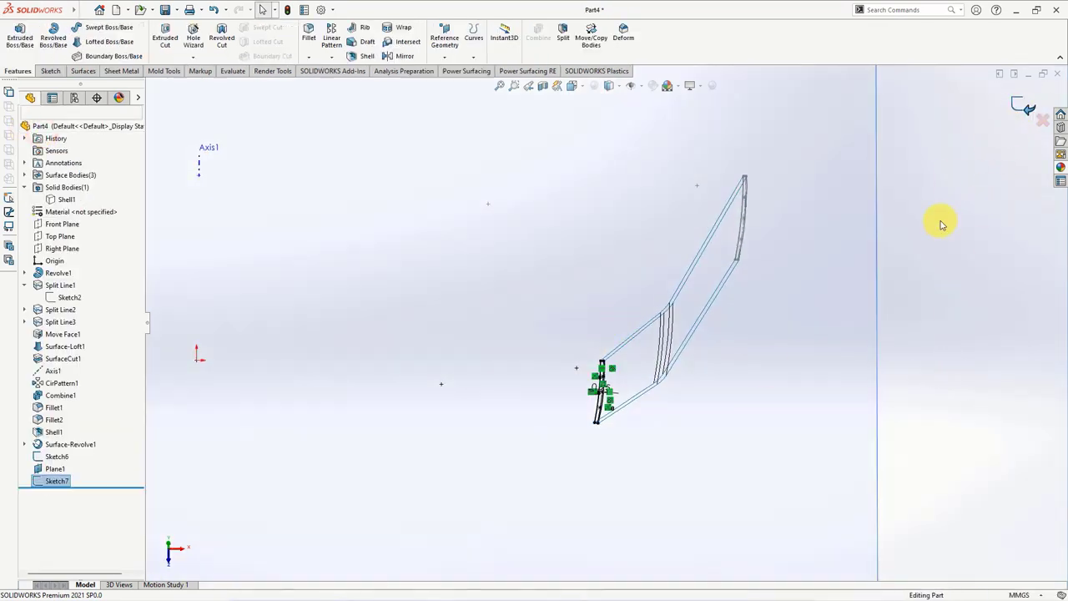
{"action": "mouse_move", "coordinate": [941, 222]}
{"action": "middle_mouse_down"}
{"action": "mouse_move", "coordinate": [873, 267]}
{"action": "mouse_move", "coordinate": [727, 322]}
{"action": "middle_mouse_up"}
{"action": "left_click", "coordinate": [748, 309]}
{"action": "left_click", "coordinate": [786, 283]}
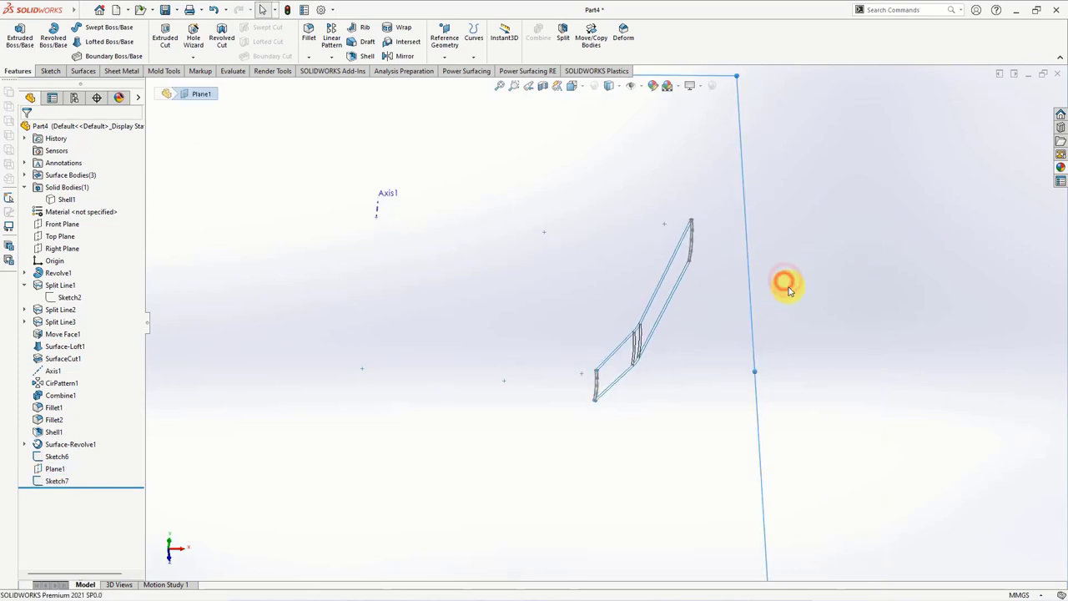
{"action": "left_click", "coordinate": [614, 104]}
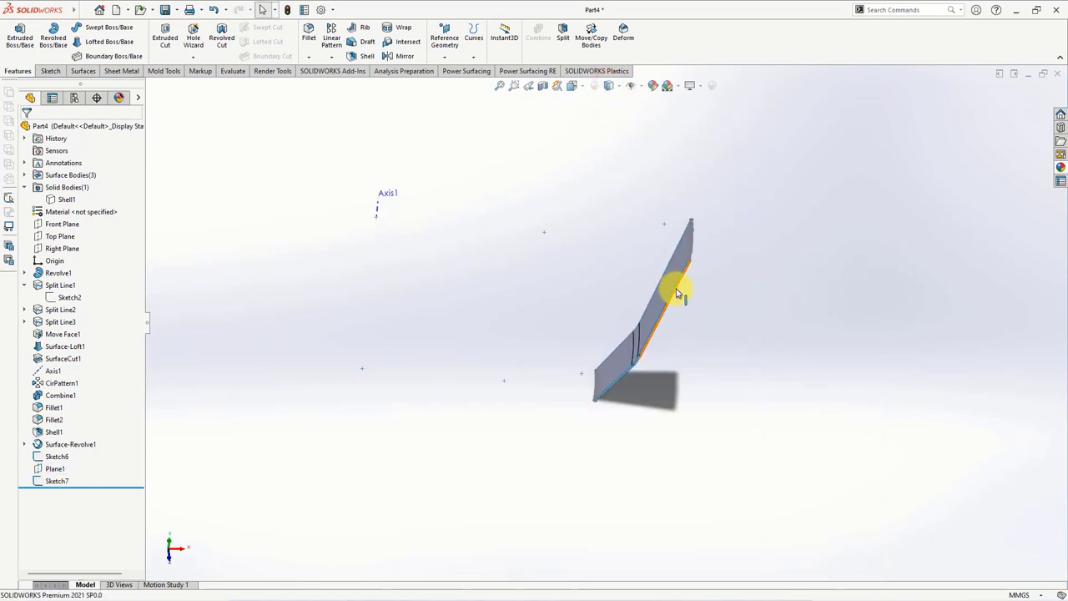
{"action": "scroll", "coordinate": [678, 293], "scroll_direction": "down", "scroll_amount": 3}
{"action": "mouse_move", "coordinate": [679, 305]}
{"action": "middle_mouse_down"}
{"action": "mouse_move", "coordinate": [624, 322]}
{"action": "mouse_move", "coordinate": [608, 309]}
{"action": "middle_mouse_up"}
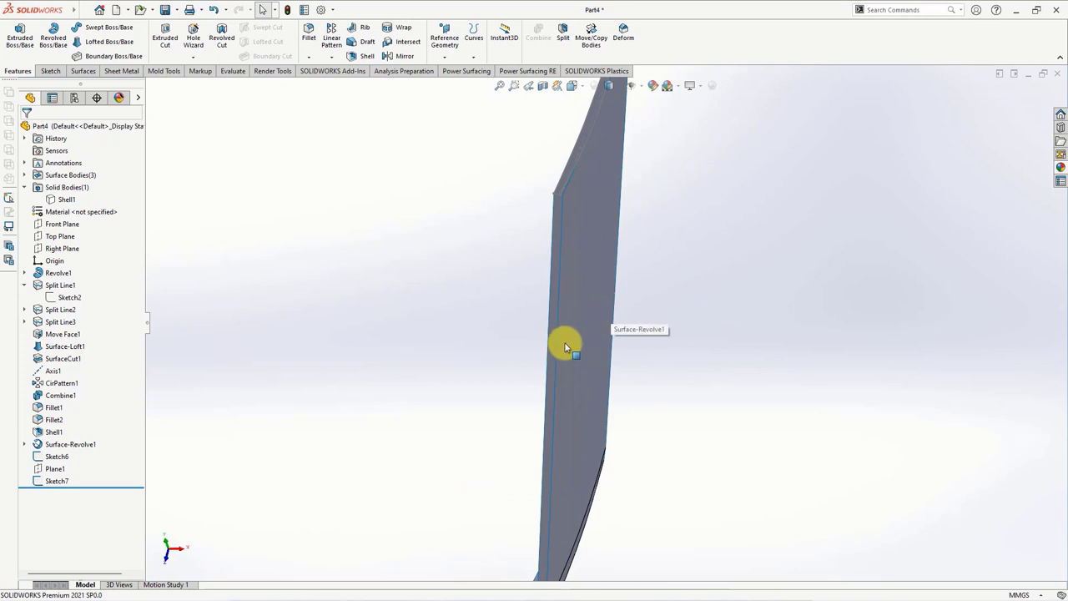
{"action": "left_click", "coordinate": [580, 268]}
{"action": "middle_click_drag", "start_coordinate": [632, 236], "coordinate": [359, 339]}
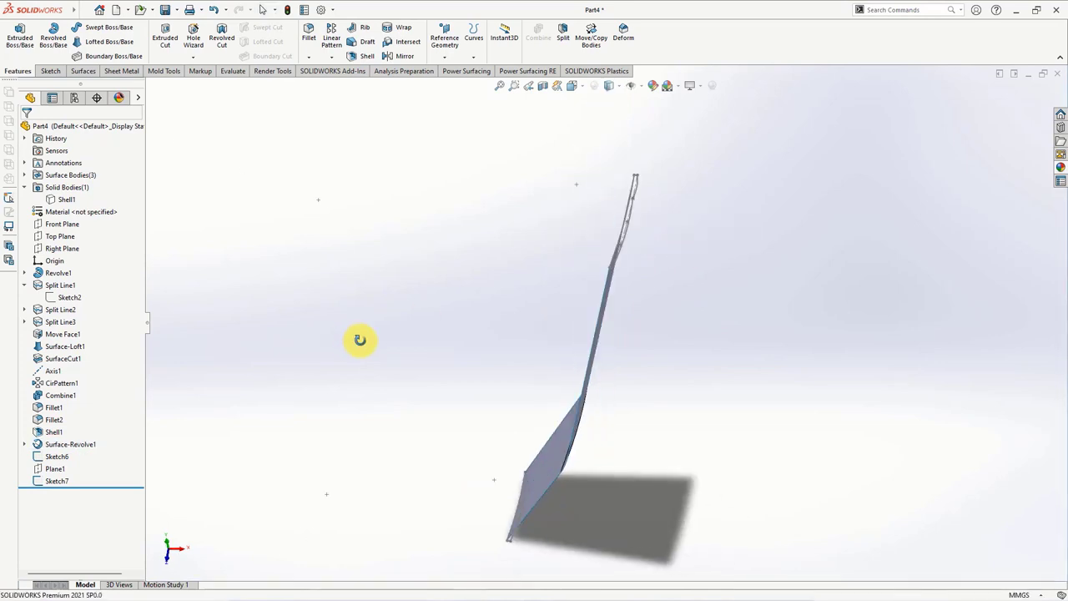
Start a loft with Sketch6 and Sketch7 as the profiles.
{"action": "left_click", "coordinate": [98, 43]}
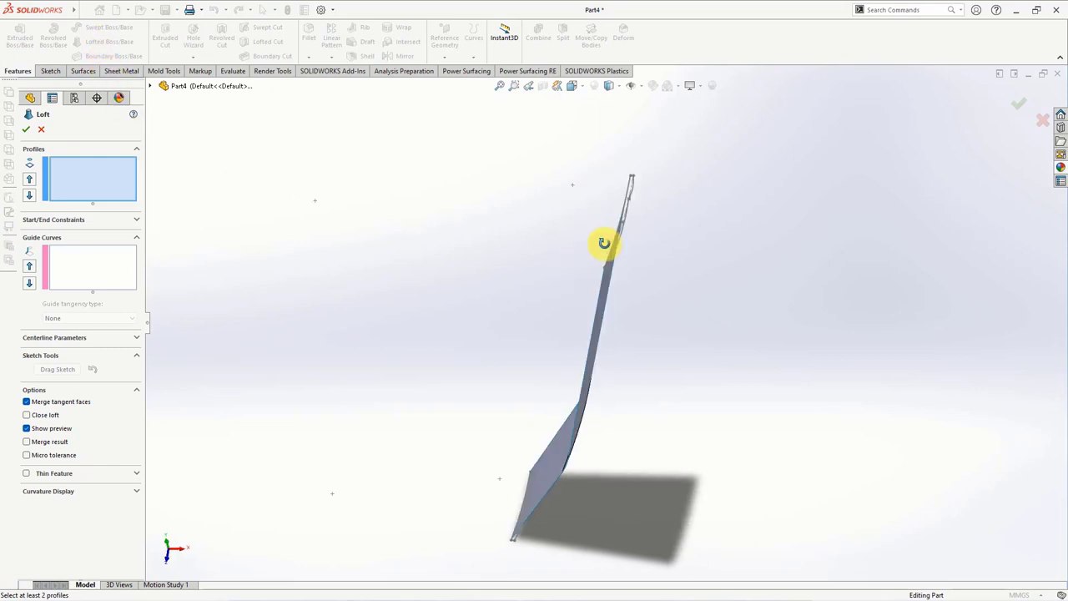
{"action": "scroll", "coordinate": [634, 250], "scroll_direction": "down", "scroll_amount": 3}
{"action": "left_click", "coordinate": [614, 302]}
{"action": "scroll", "coordinate": [589, 443], "scroll_direction": "up", "scroll_amount": 3}
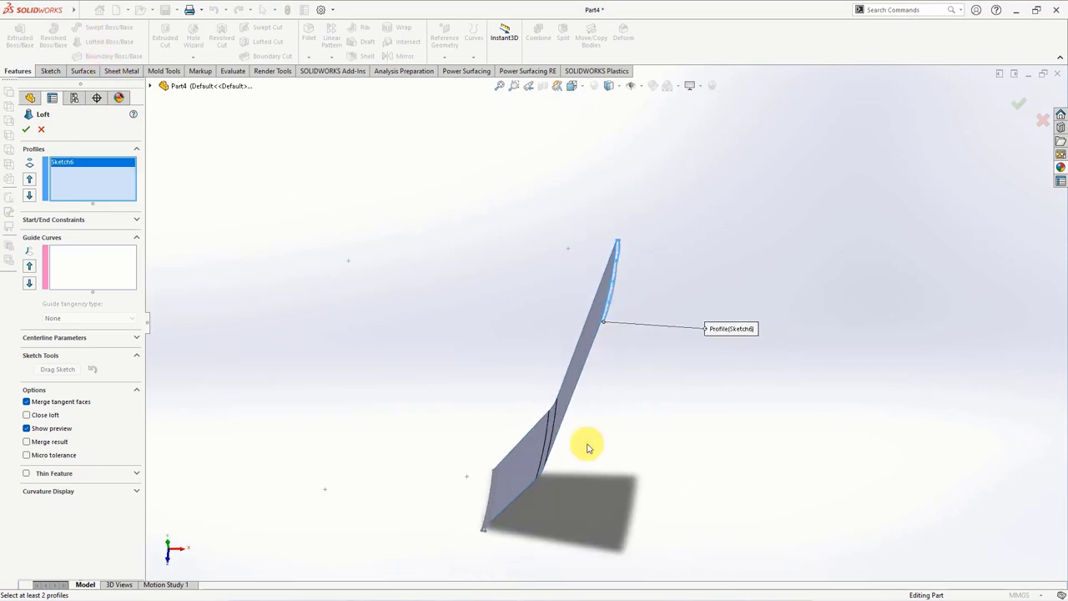
{"action": "middle_click_drag", "start_coordinate": [589, 443], "coordinate": [494, 427]}
{"action": "left_click", "coordinate": [494, 404]}
{"action": "scroll", "coordinate": [508, 417], "scroll_direction": "up", "scroll_amount": 2}
Add two edge groups as guide curves and create Loft1.
{"action": "left_click", "coordinate": [75, 255]}
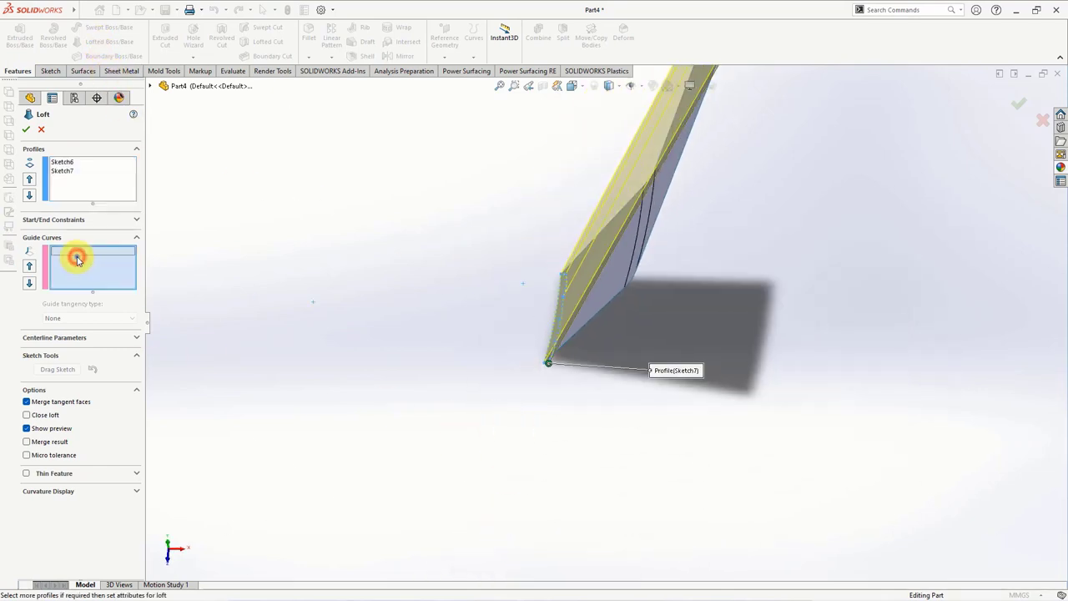
{"action": "right_click", "coordinate": [83, 260]}
{"action": "left_click", "coordinate": [102, 281]}
{"action": "left_click", "coordinate": [639, 251]}
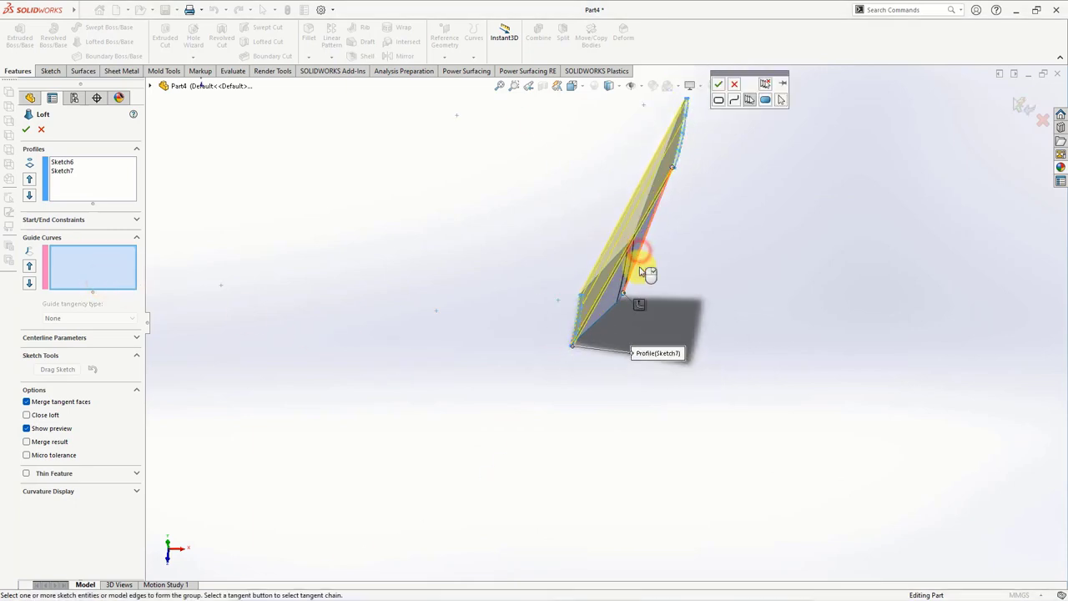
{"action": "left_click", "coordinate": [642, 308]}
{"action": "right_click", "coordinate": [400, 262]}
{"action": "left_click", "coordinate": [432, 297]}
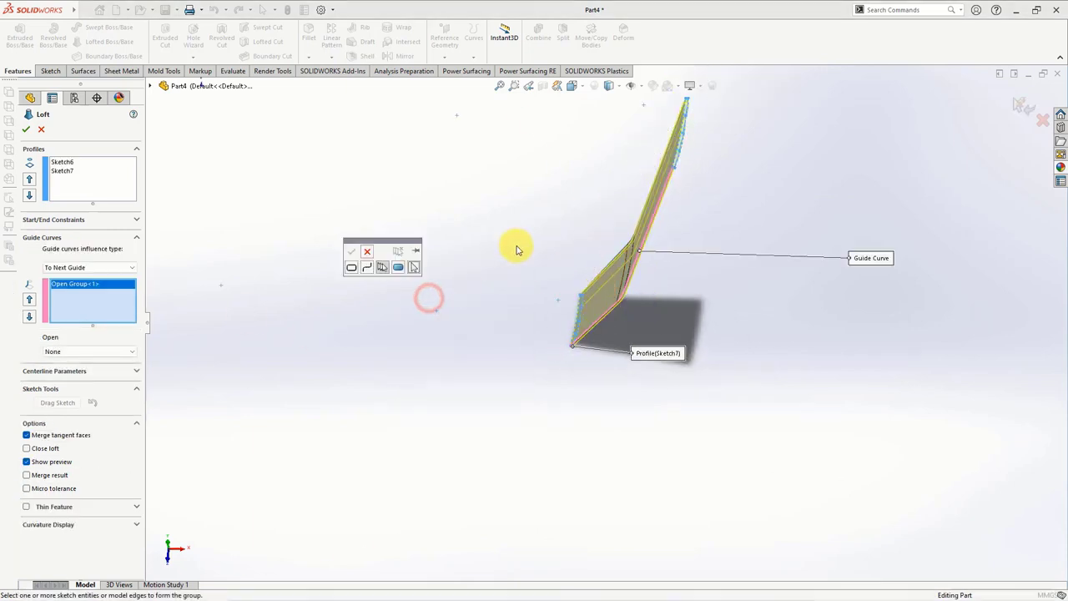
{"action": "middle_click_drag", "start_coordinate": [512, 245], "coordinate": [645, 193]}
{"action": "left_click", "coordinate": [645, 185]}
{"action": "right_click", "coordinate": [606, 207]}
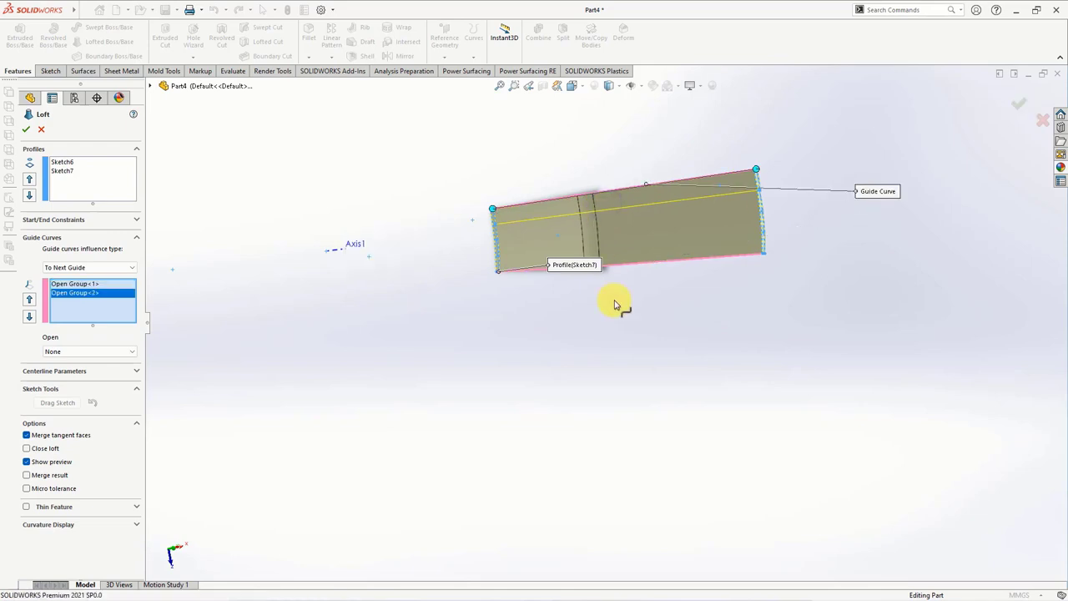
{"action": "middle_click_drag", "start_coordinate": [615, 303], "coordinate": [576, 327]}
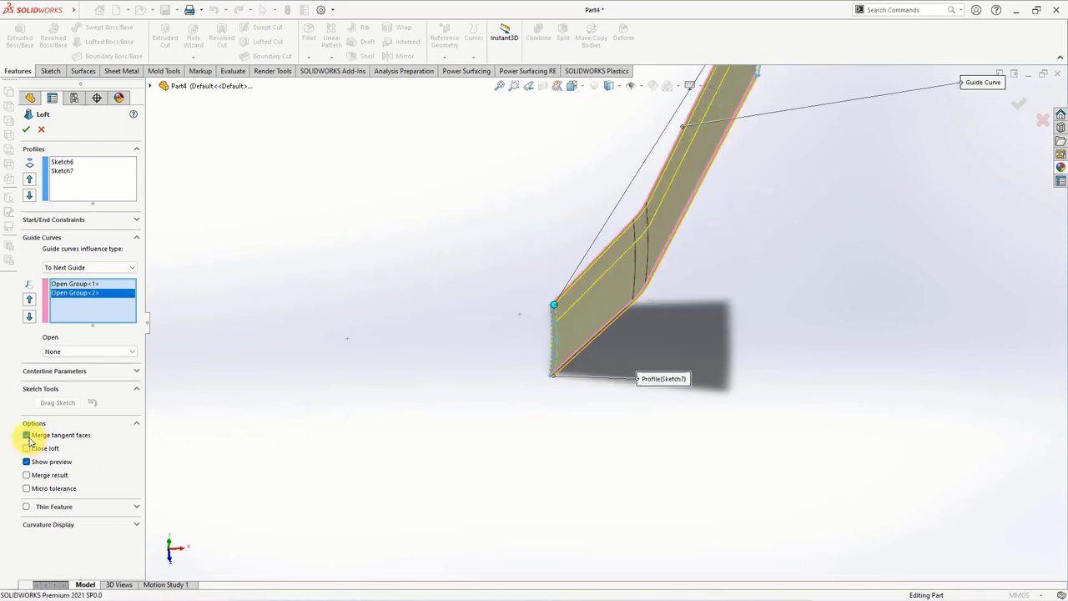
{"action": "left_click", "coordinate": [26, 130]}
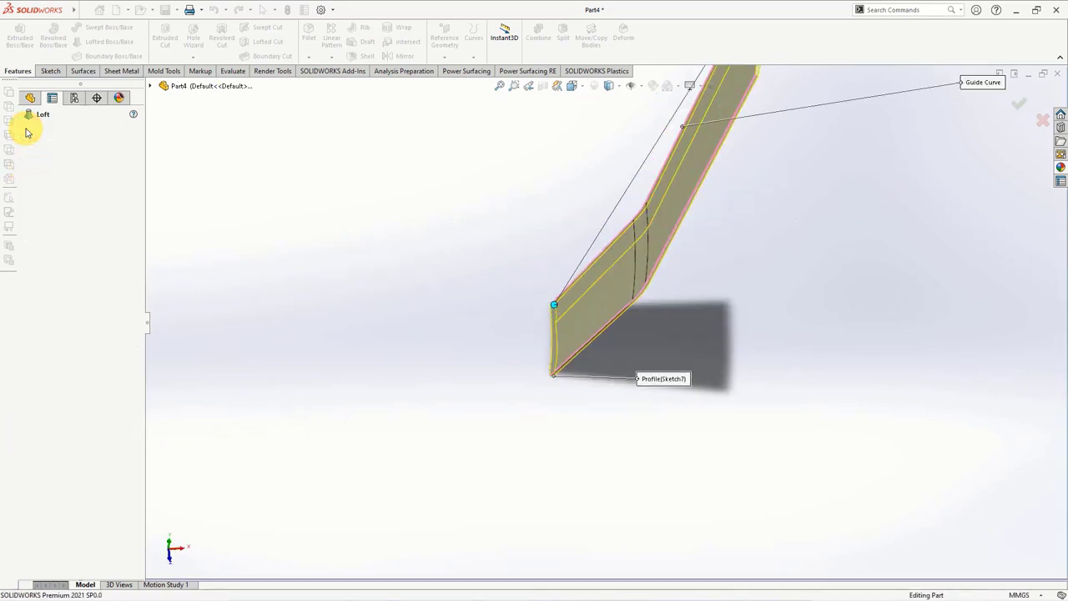
{"action": "mouse_move", "coordinate": [421, 332]}
{"action": "middle_mouse_down"}
{"action": "mouse_move", "coordinate": [393, 295]}
{"action": "mouse_move", "coordinate": [429, 355]}
{"action": "middle_mouse_up"}
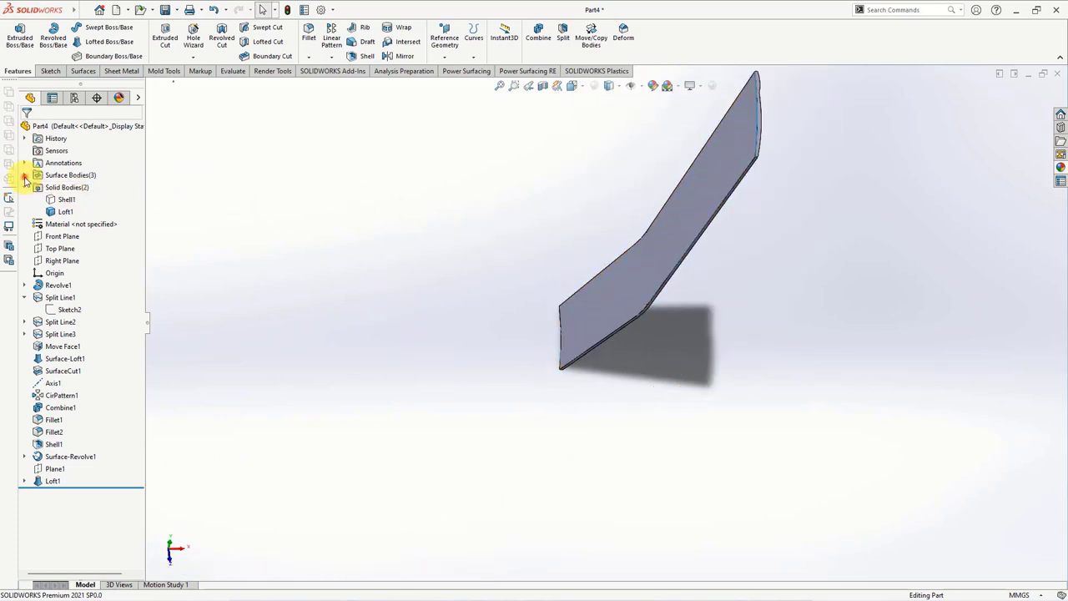
Use Move Face to offset the wall strip's face 0.10 mm with Flip direction, creating Move Face2.
{"action": "left_click", "coordinate": [25, 174]}
{"action": "left_click", "coordinate": [87, 211]}
{"action": "left_click", "coordinate": [331, 259]}
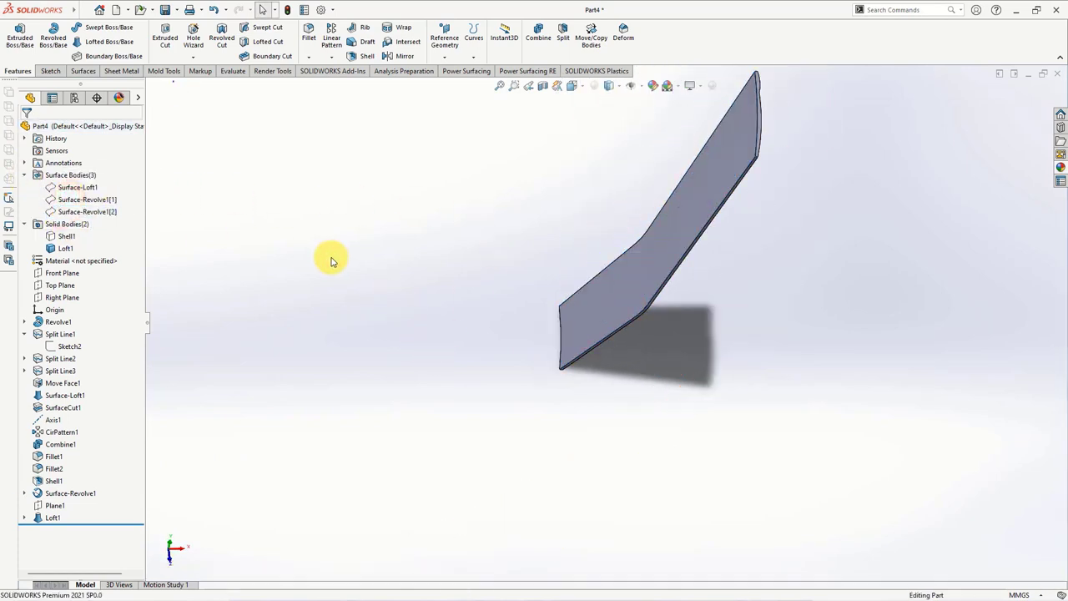
{"action": "left_click", "coordinate": [164, 71]}
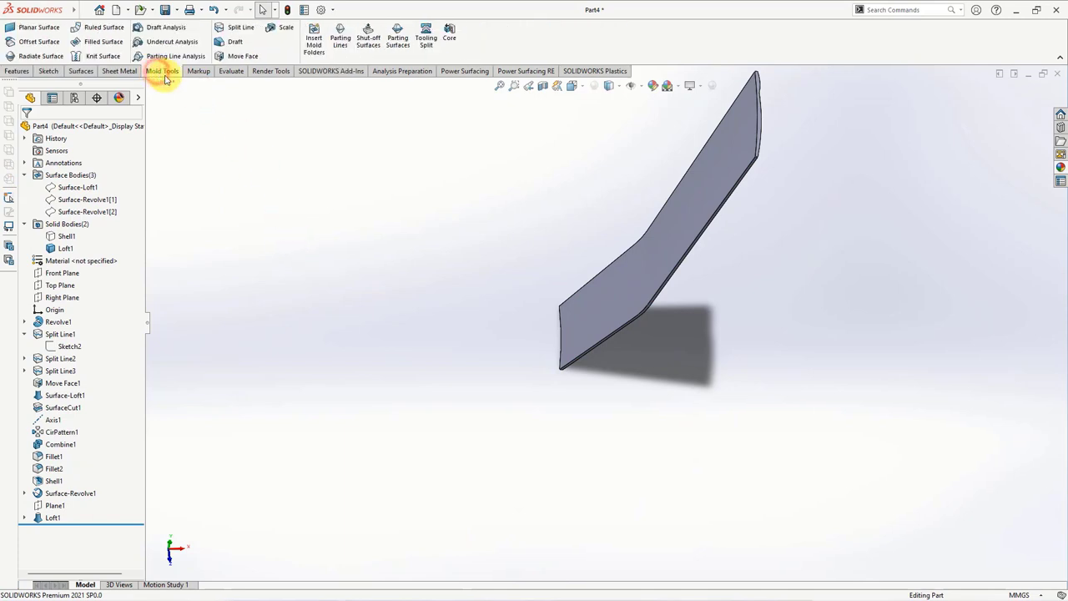
{"action": "left_click", "coordinate": [240, 56]}
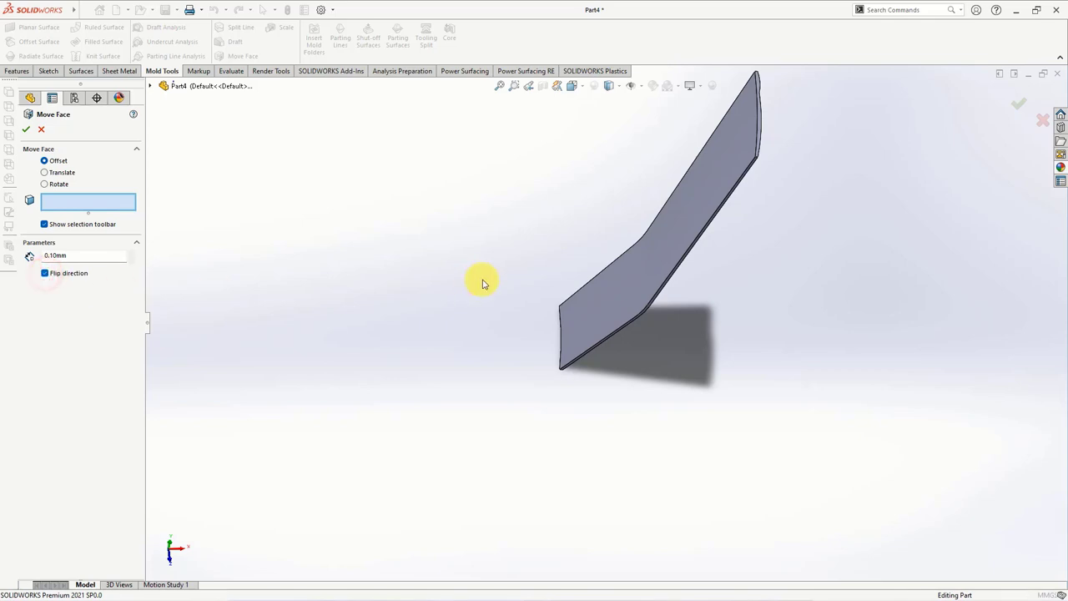
{"action": "left_click", "coordinate": [589, 305]}
{"action": "key", "text": "Return"}
{"action": "mouse_move", "coordinate": [510, 252]}
{"action": "middle_mouse_down"}
{"action": "mouse_move", "coordinate": [492, 281]}
{"action": "mouse_move", "coordinate": [484, 264]}
{"action": "middle_mouse_up"}
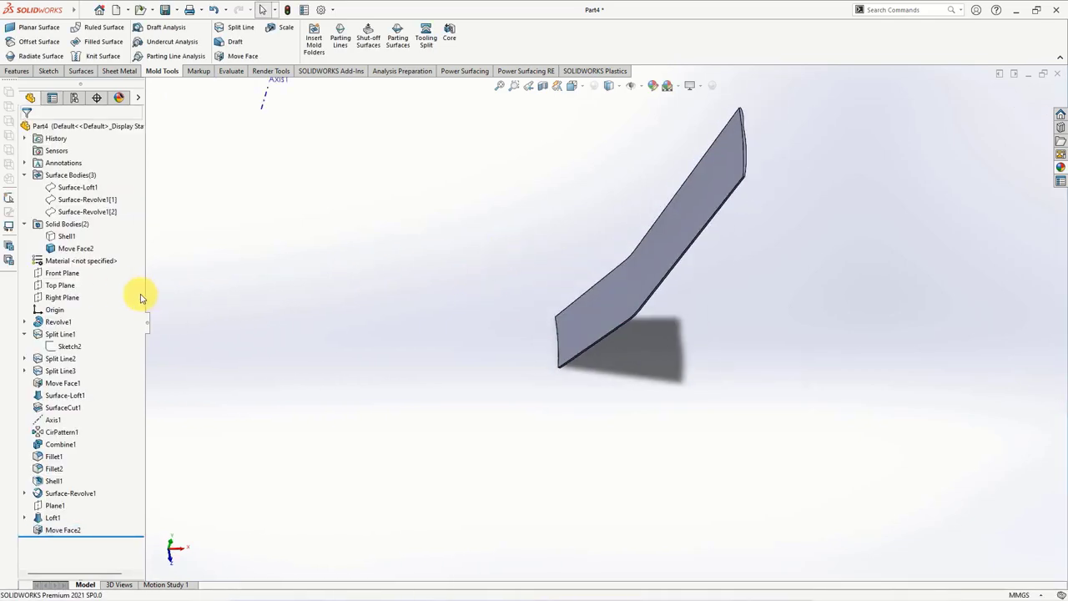
Start a sketch on the Front Plane, briefly showing then hiding Sketch1's profile.
{"action": "left_click", "coordinate": [59, 279]}
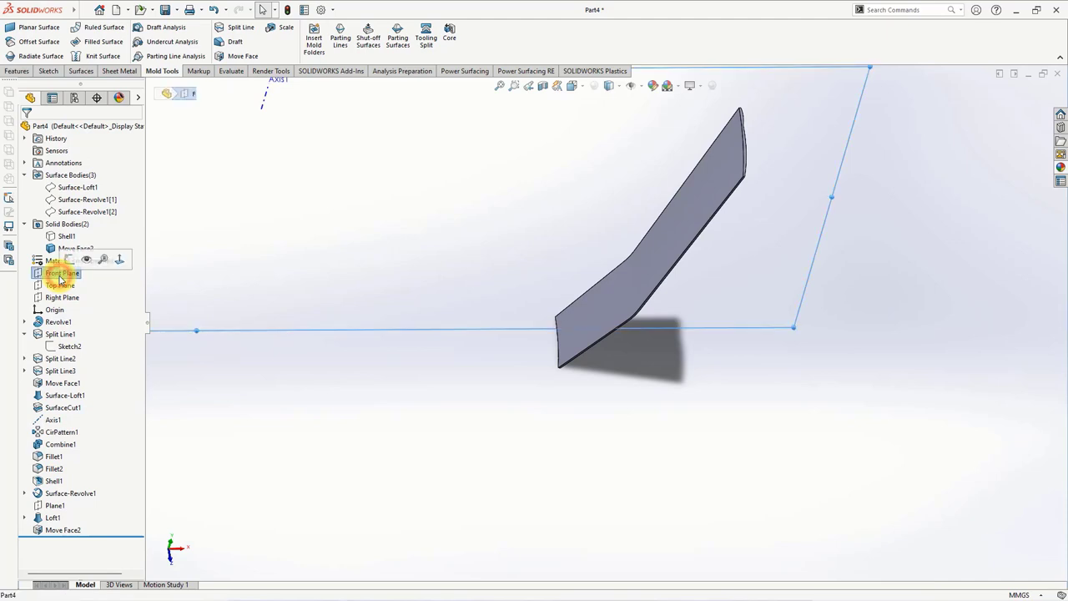
{"action": "left_click", "coordinate": [69, 262]}
{"action": "scroll", "coordinate": [867, 476], "scroll_direction": "down", "scroll_amount": 2}
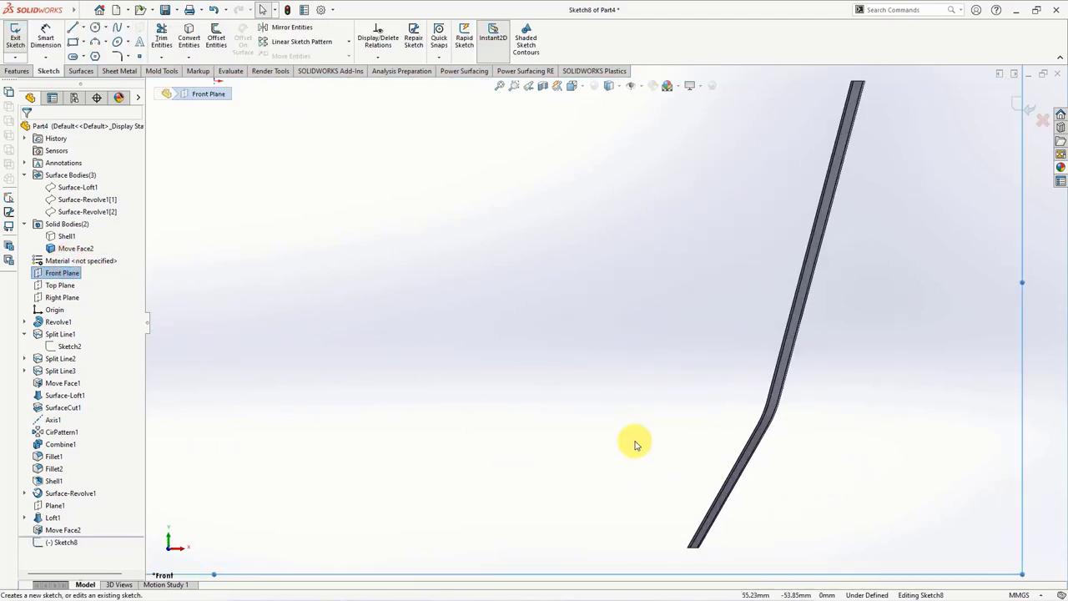
{"action": "left_click", "coordinate": [24, 321]}
{"action": "left_click", "coordinate": [54, 321]}
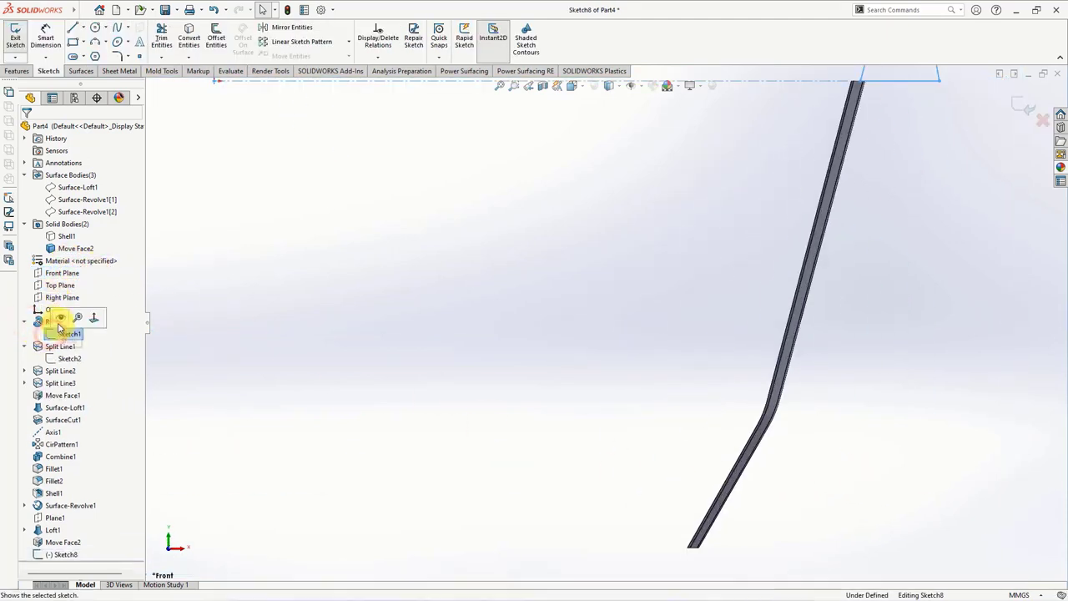
{"action": "scroll", "coordinate": [612, 311], "scroll_direction": "up", "scroll_amount": 2}
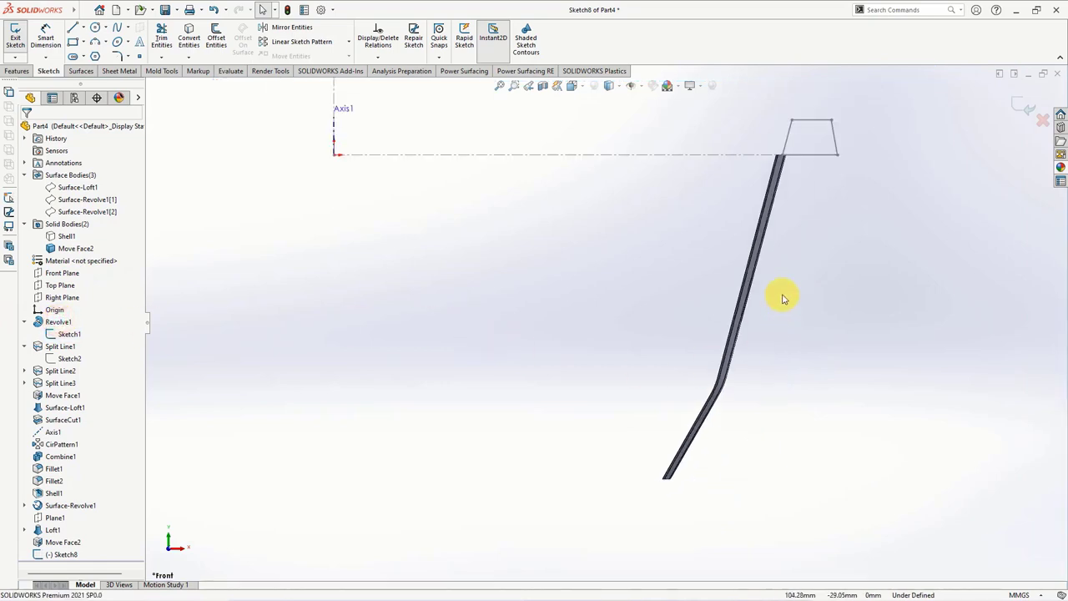
{"action": "left_click", "coordinate": [51, 335]}
{"action": "left_click", "coordinate": [62, 347]}
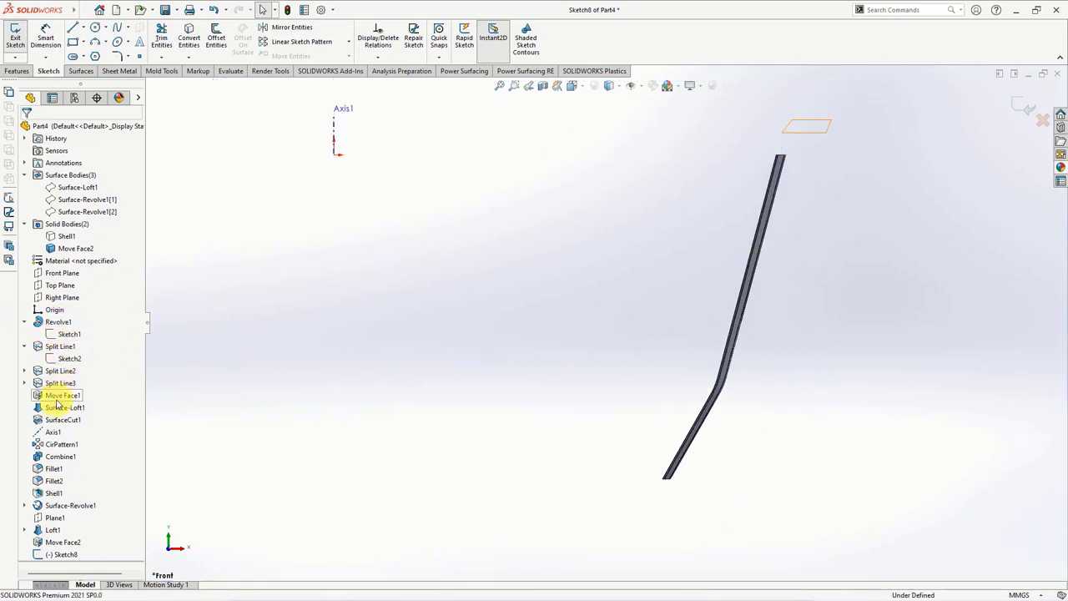
Show Sketch5 and convert its upper wall line, bend arc and lower wall line into the sketch.
{"action": "left_click", "coordinate": [24, 505]}
{"action": "left_click", "coordinate": [50, 517]}
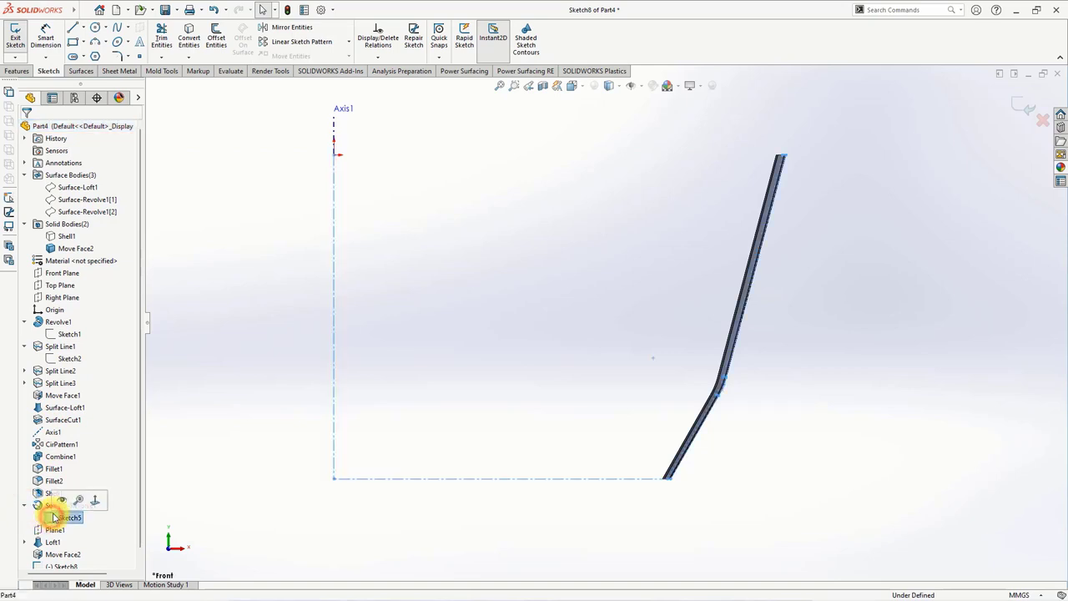
{"action": "left_click", "coordinate": [181, 508]}
{"action": "scroll", "coordinate": [759, 392], "scroll_direction": "down", "scroll_amount": 3}
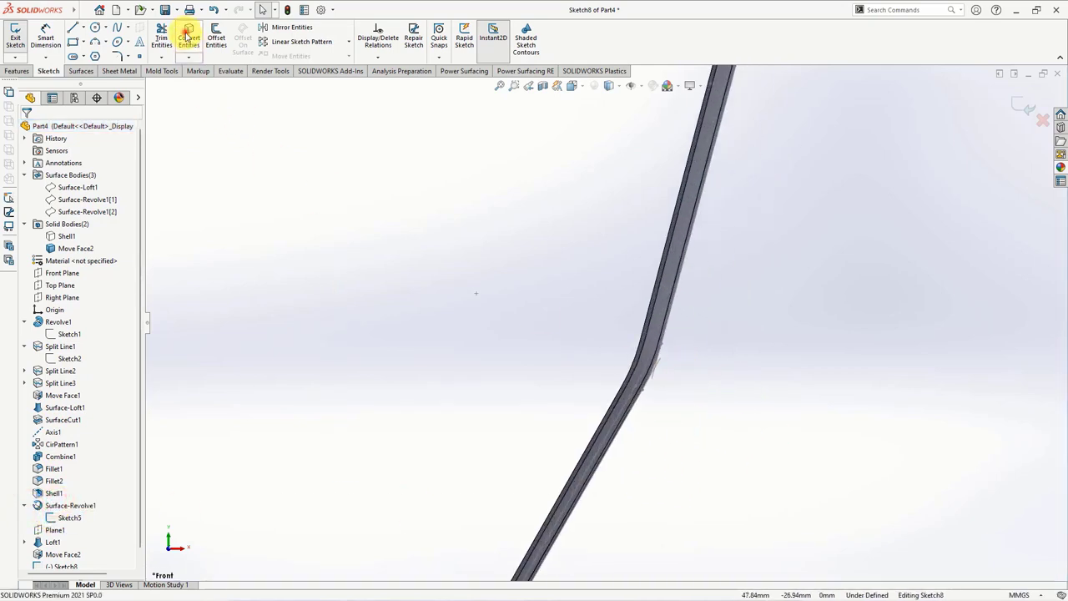
{"action": "left_click", "coordinate": [187, 36]}
{"action": "left_click", "coordinate": [672, 305]}
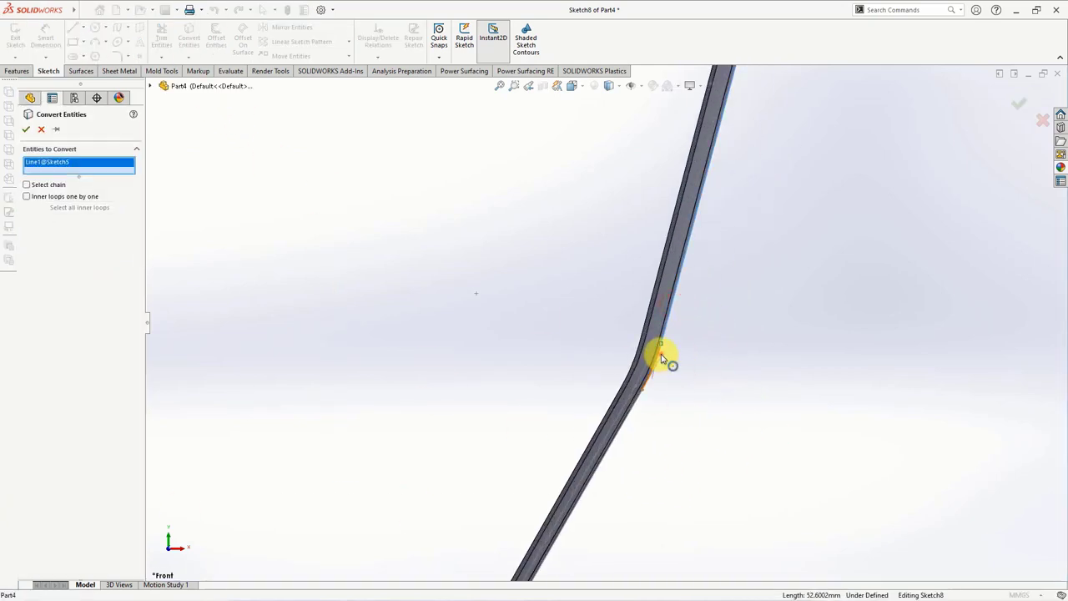
{"action": "left_click", "coordinate": [660, 357]}
{"action": "left_click", "coordinate": [640, 403]}
{"action": "key", "text": "Return"}
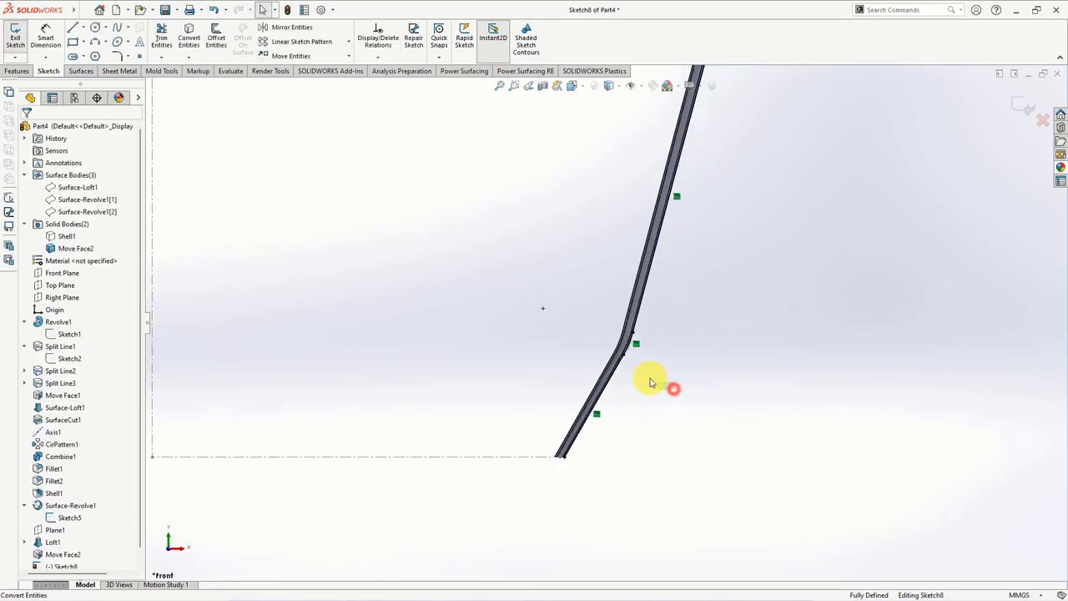
Make the three converted lines construction geometry and fit the sketch in view.
{"action": "left_click_drag", "start_coordinate": [652, 383], "coordinate": [609, 303]}
{"action": "left_click", "coordinate": [660, 280]}
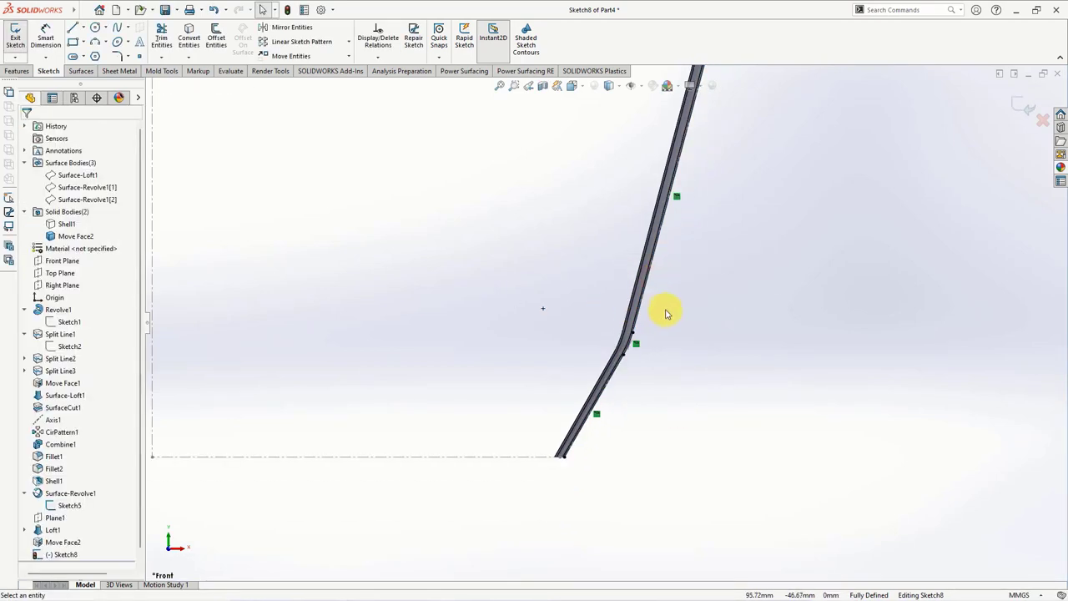
{"action": "key", "text": "f"}
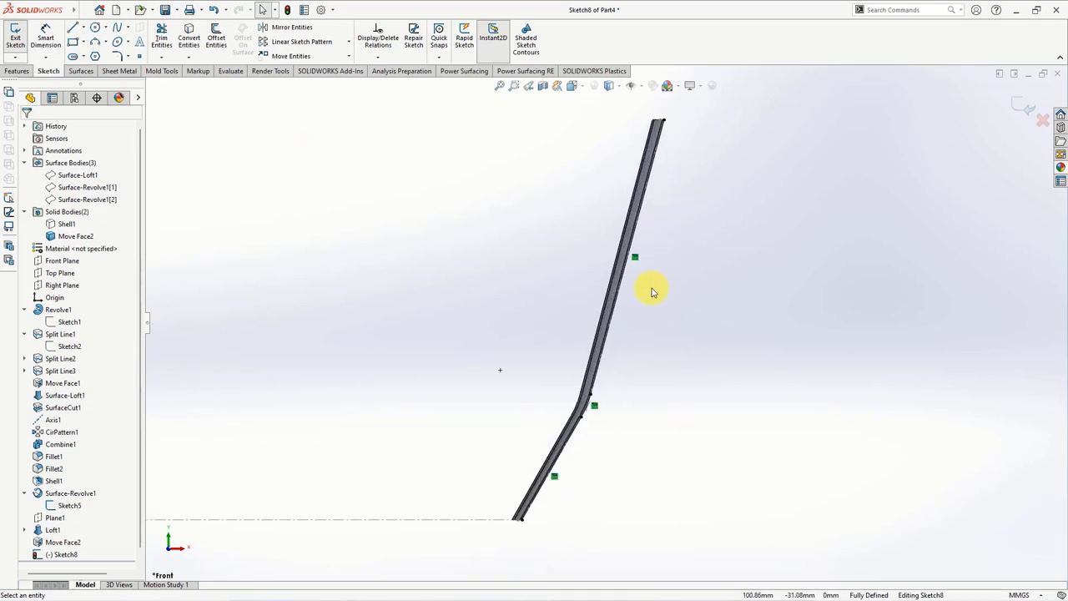
Measure the long sloped wall line (52.6 mm) and the 4.5 mm distance at the bend.
{"action": "left_click", "coordinate": [217, 74]}
{"action": "left_click", "coordinate": [83, 36]}
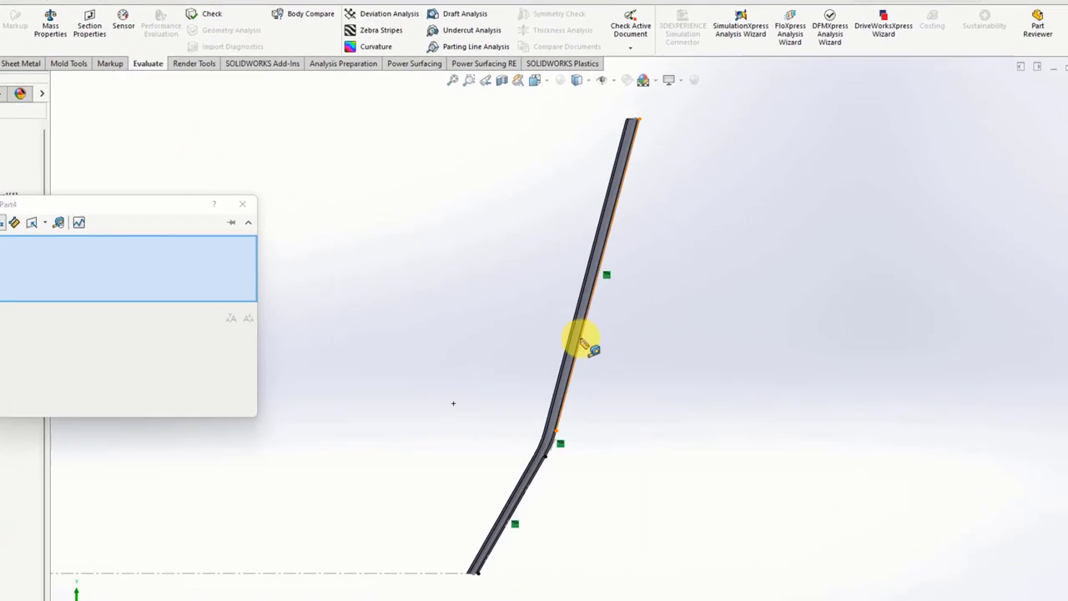
{"action": "left_click", "coordinate": [611, 317]}
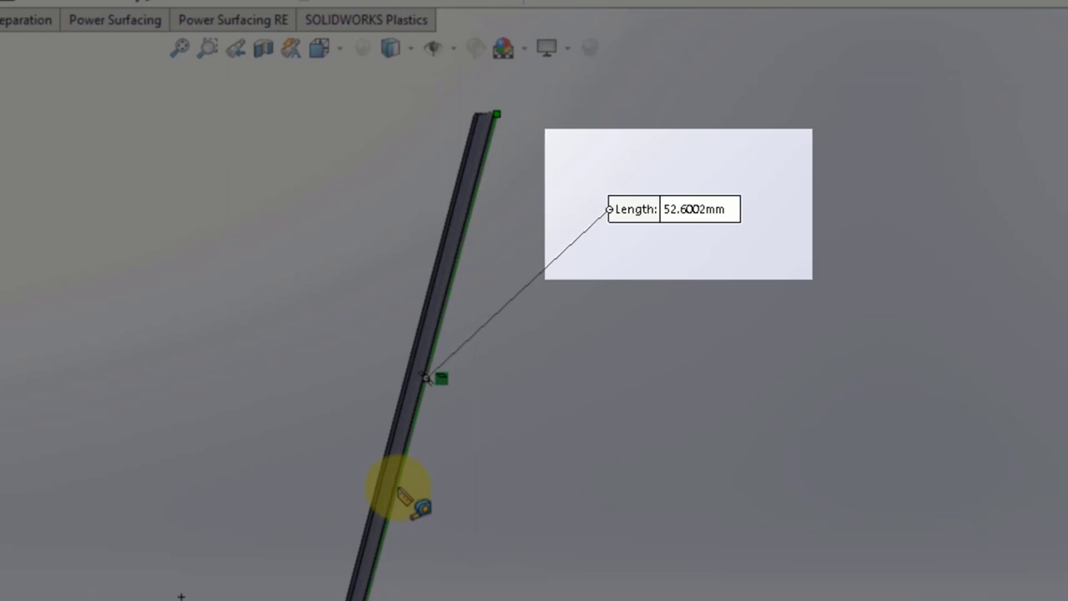
{"action": "left_click", "coordinate": [610, 350]}
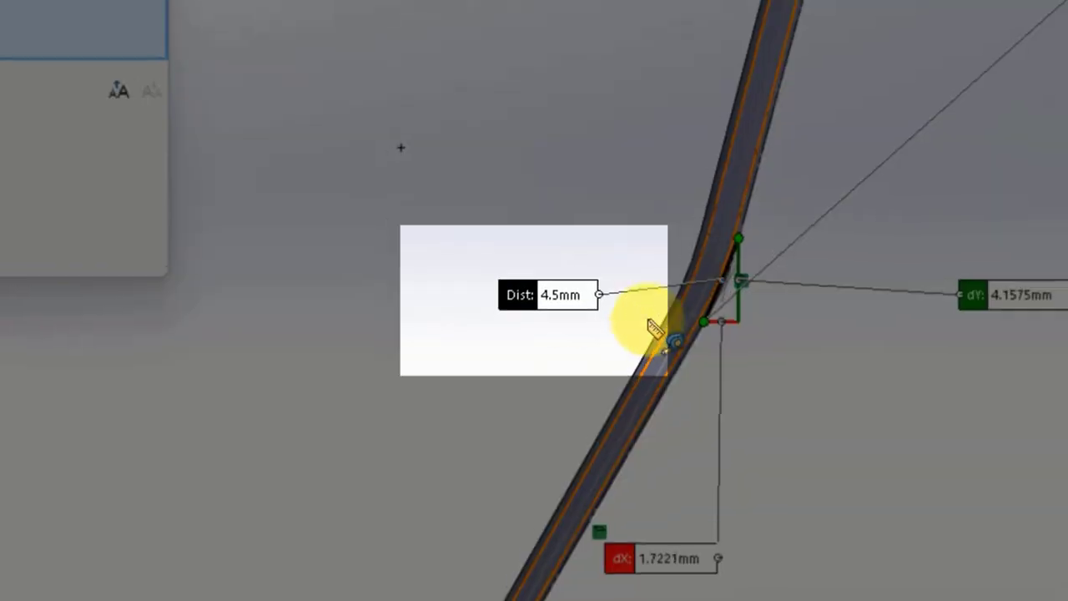
{"action": "left_click", "coordinate": [663, 444]}
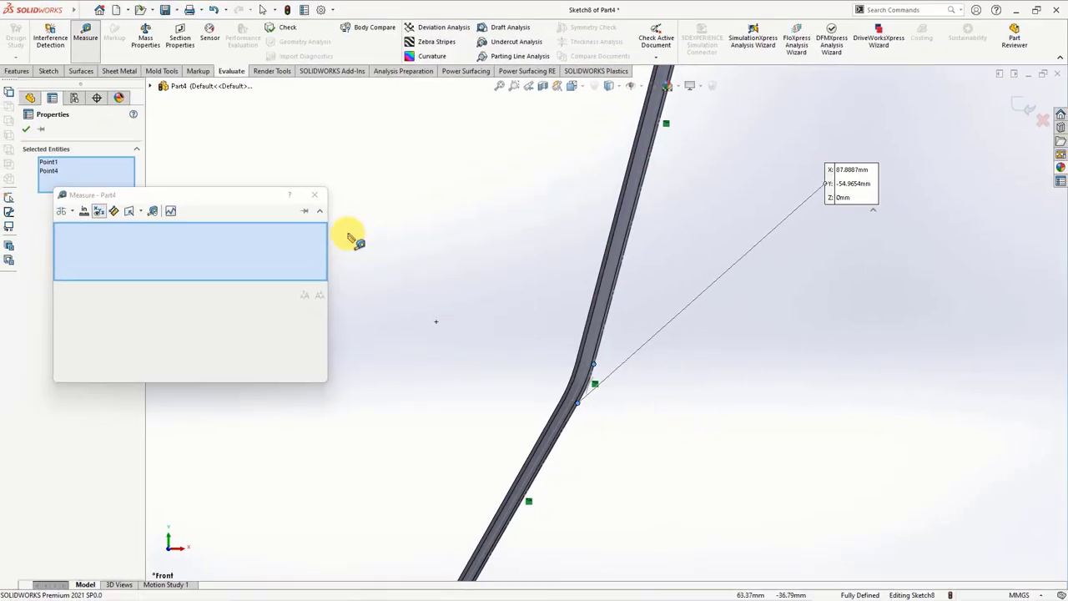
{"action": "left_click", "coordinate": [315, 195]}
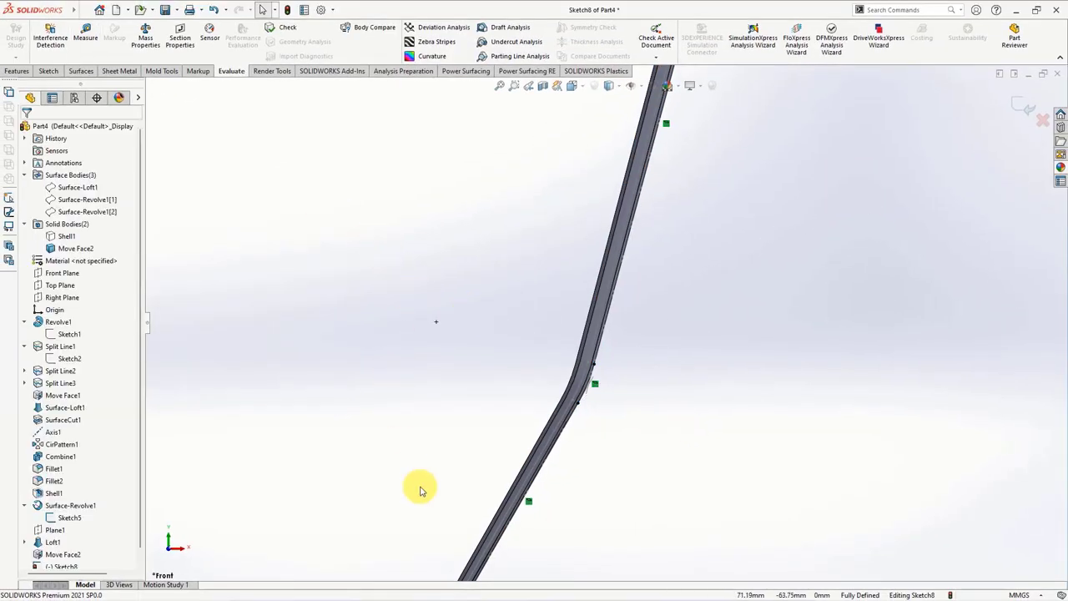
Divide 52 by 4.5 in Calculator (≈11.56).
{"action": "left_click", "coordinate": [579, 590]}
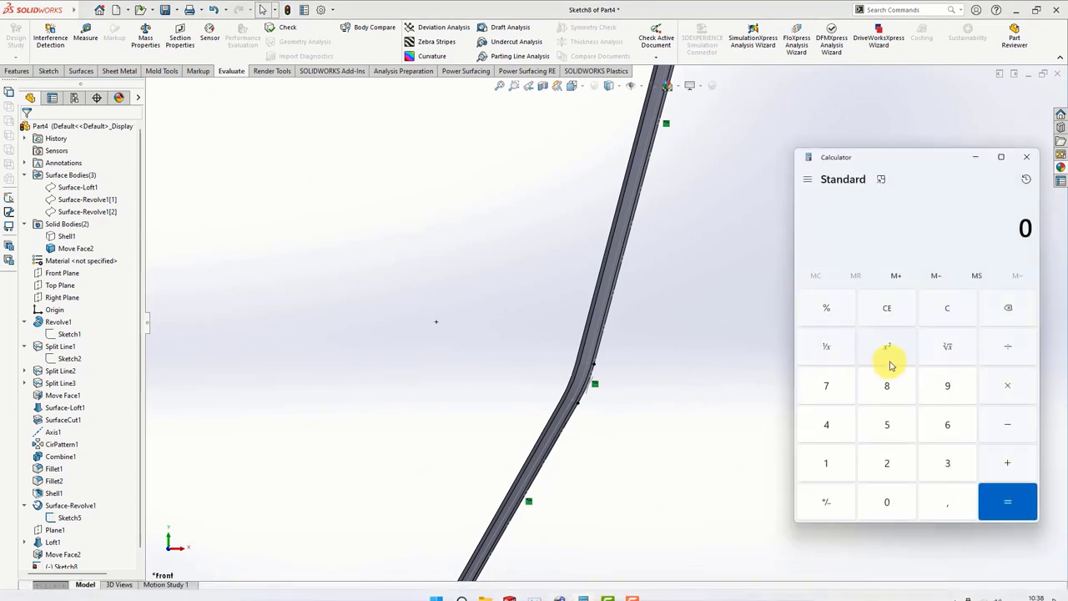
{"action": "left_click", "coordinate": [889, 466]}
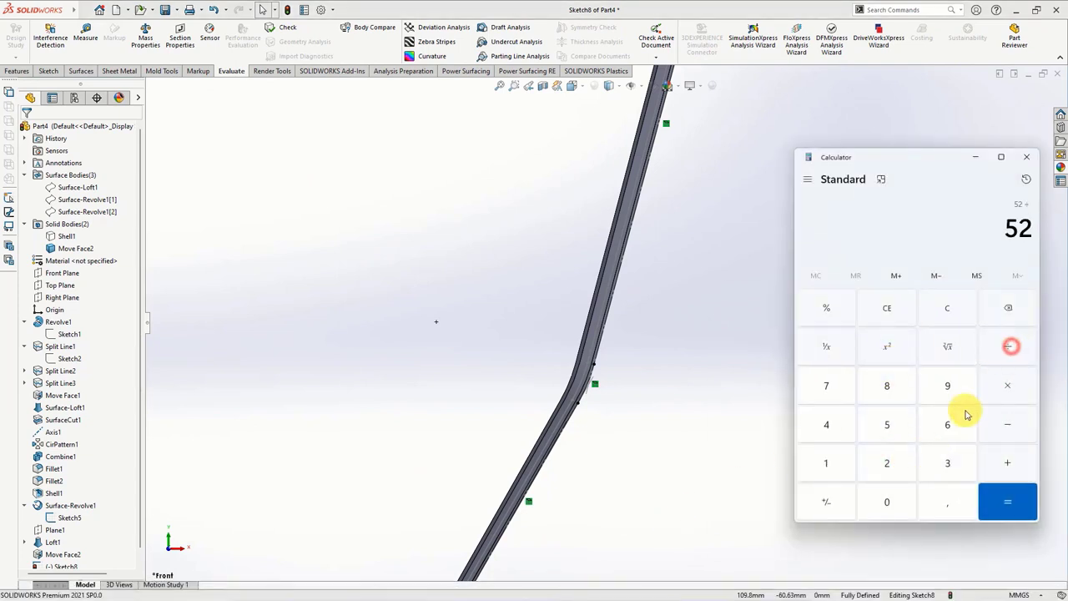
{"action": "left_click", "coordinate": [825, 424]}
{"action": "left_click", "coordinate": [947, 501]}
{"action": "left_click", "coordinate": [887, 425]}
{"action": "left_click", "coordinate": [1007, 499]}
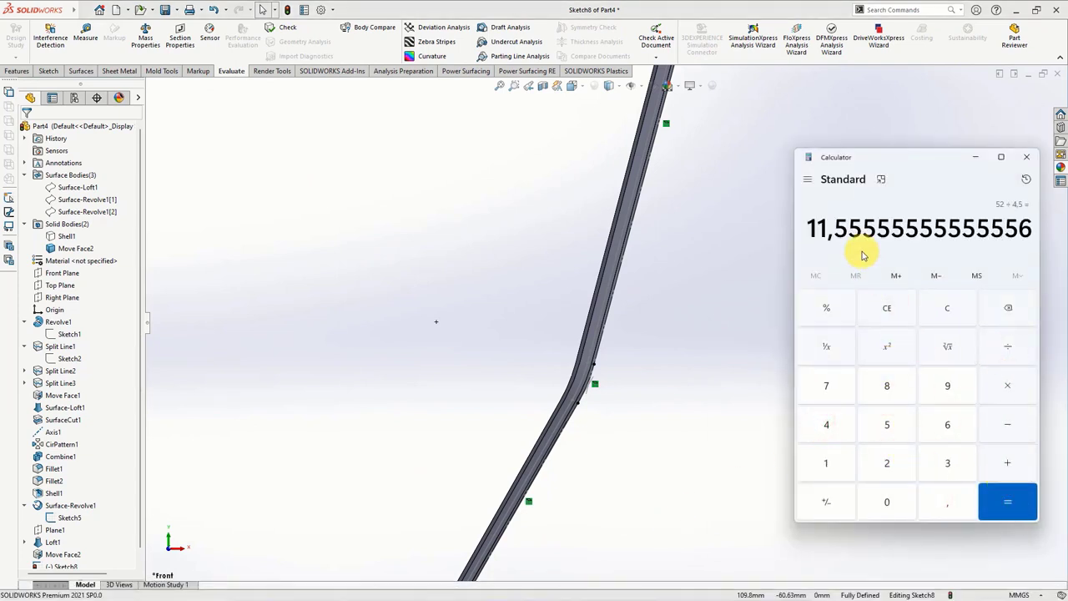
{"action": "left_click", "coordinate": [975, 157]}
Measure the lower wall line (21.98 mm), then divide 22 by 4.5 in Calculator (≈4.89).
{"action": "scroll", "coordinate": [612, 325], "scroll_direction": "up", "scroll_amount": 1}
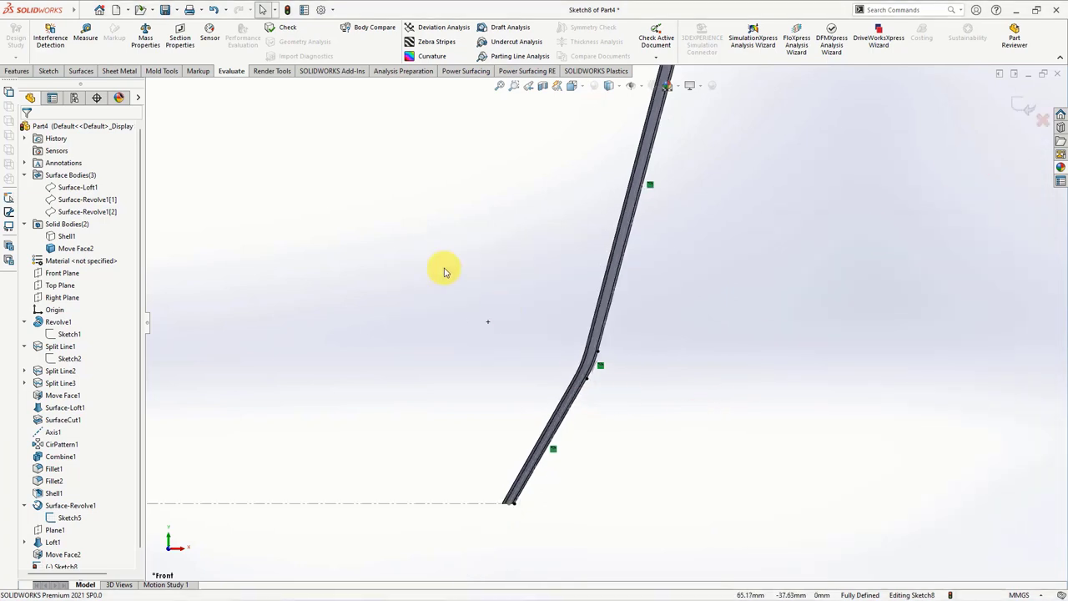
{"action": "left_click", "coordinate": [85, 44]}
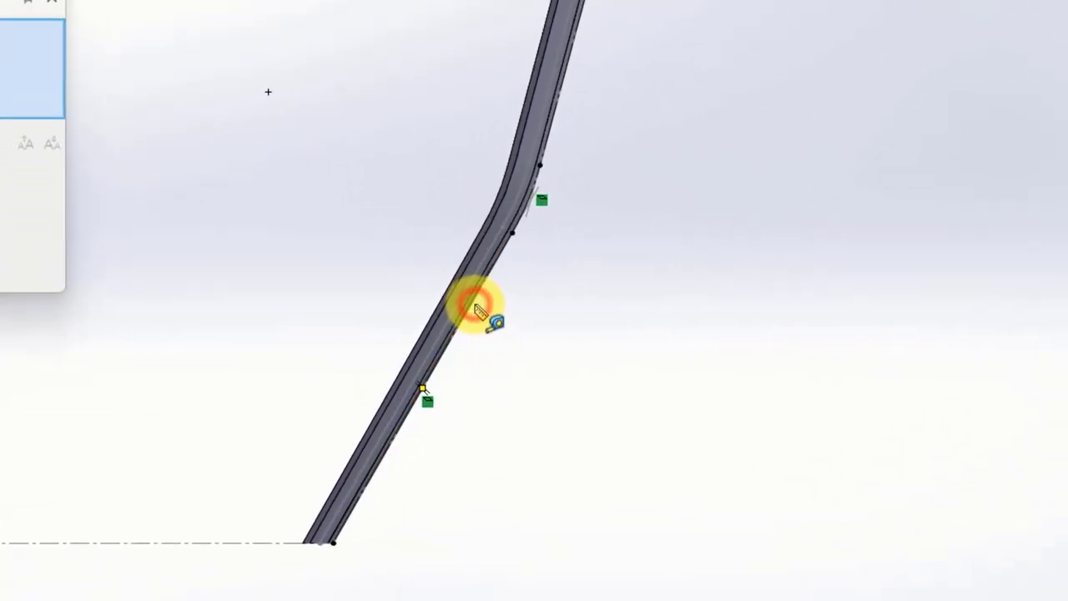
{"action": "left_click", "coordinate": [563, 408]}
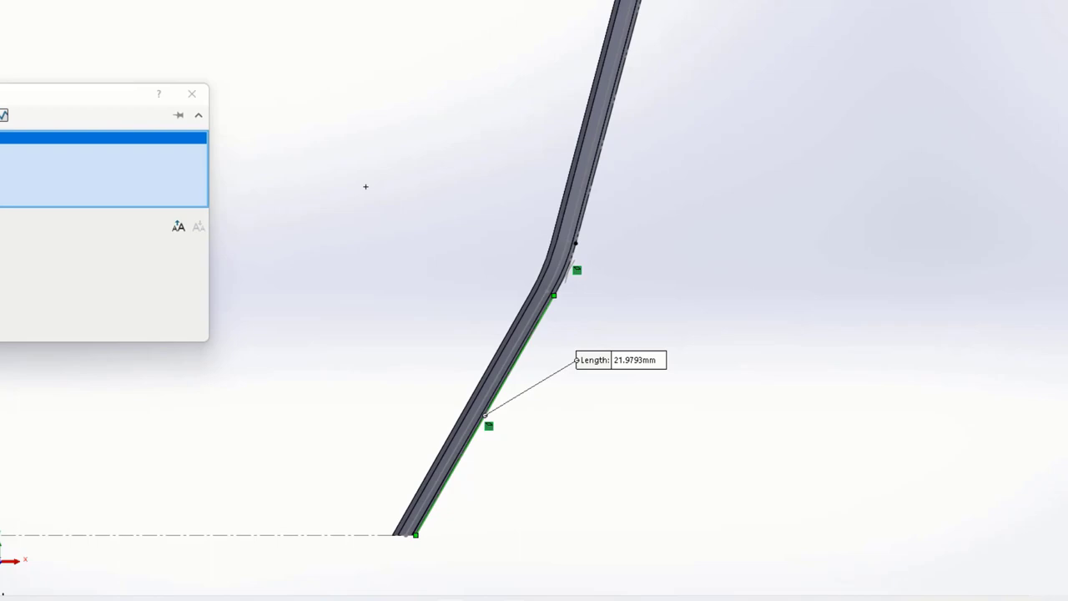
{"action": "left_click", "coordinate": [632, 592]}
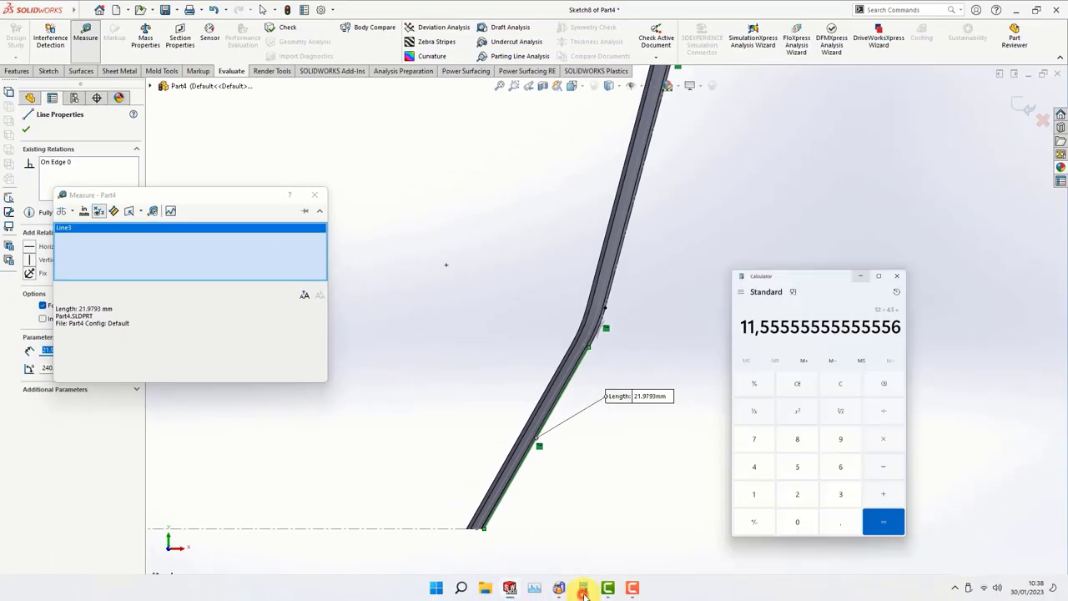
{"action": "double_click", "coordinate": [887, 465]}
{"action": "left_click", "coordinate": [837, 425]}
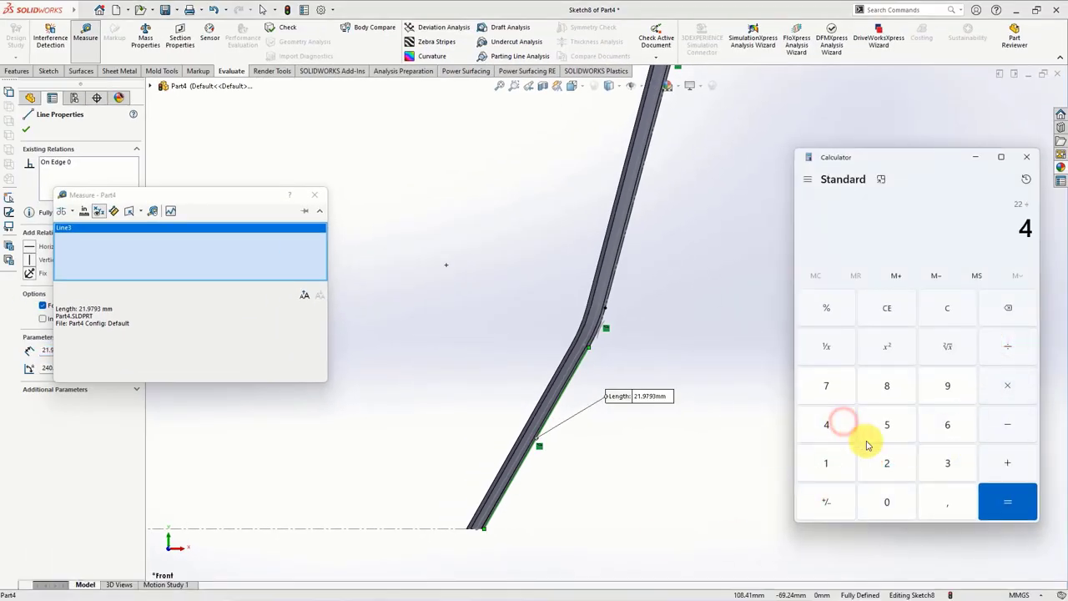
{"action": "left_click", "coordinate": [938, 501]}
{"action": "left_click", "coordinate": [887, 426]}
{"action": "left_click", "coordinate": [1004, 500]}
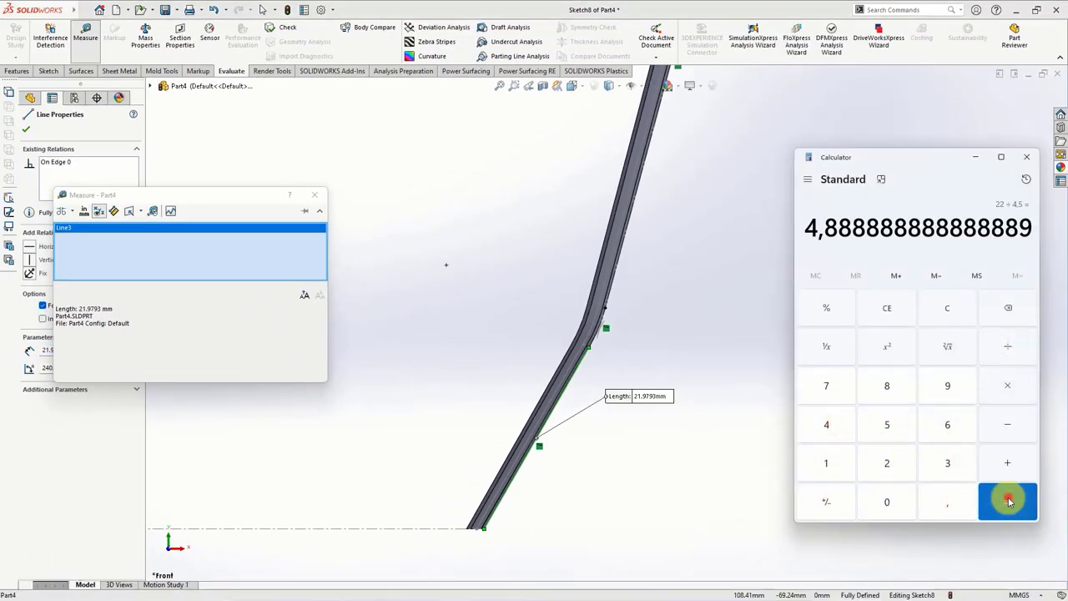
{"action": "left_click", "coordinate": [974, 157]}
{"action": "left_click", "coordinate": [314, 194]}
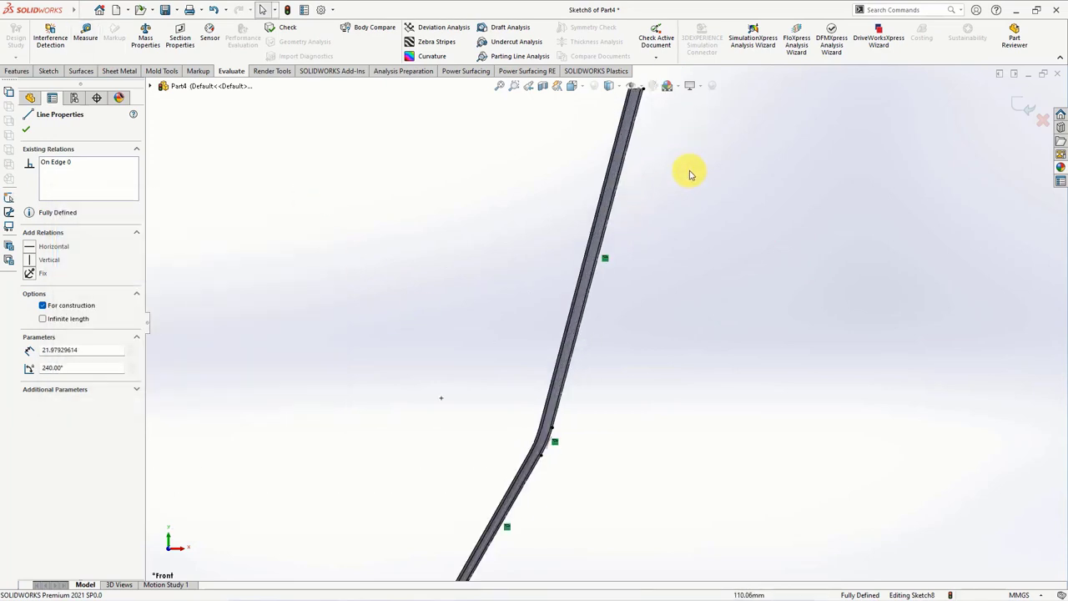
Select the 52.6 mm sloped wall line and start Tools > Sketch Tools > Segment on it.
{"action": "left_click", "coordinate": [612, 229]}
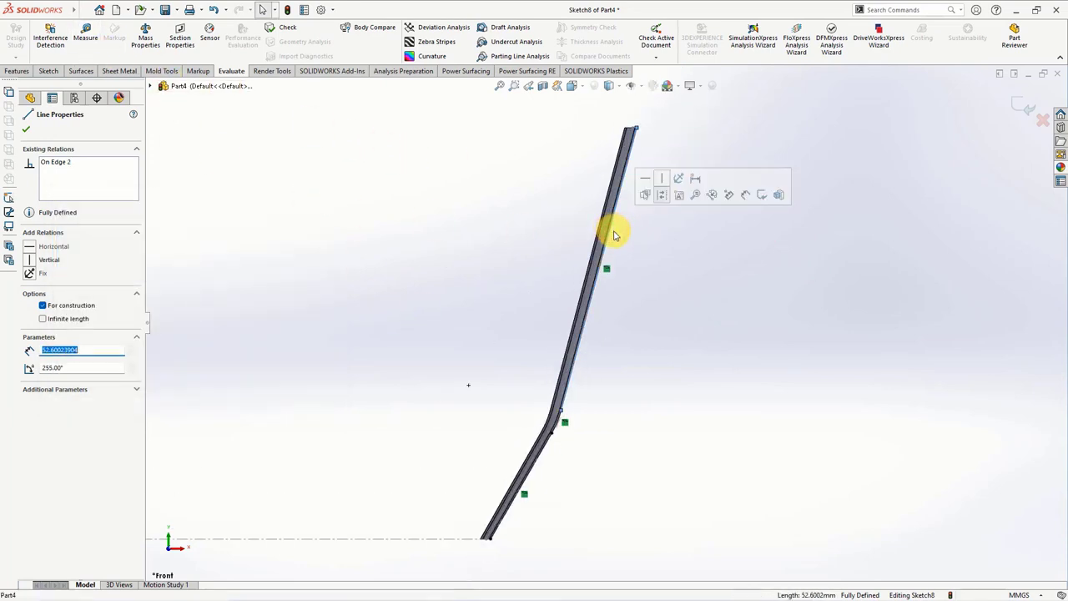
{"action": "left_click", "coordinate": [173, 10]}
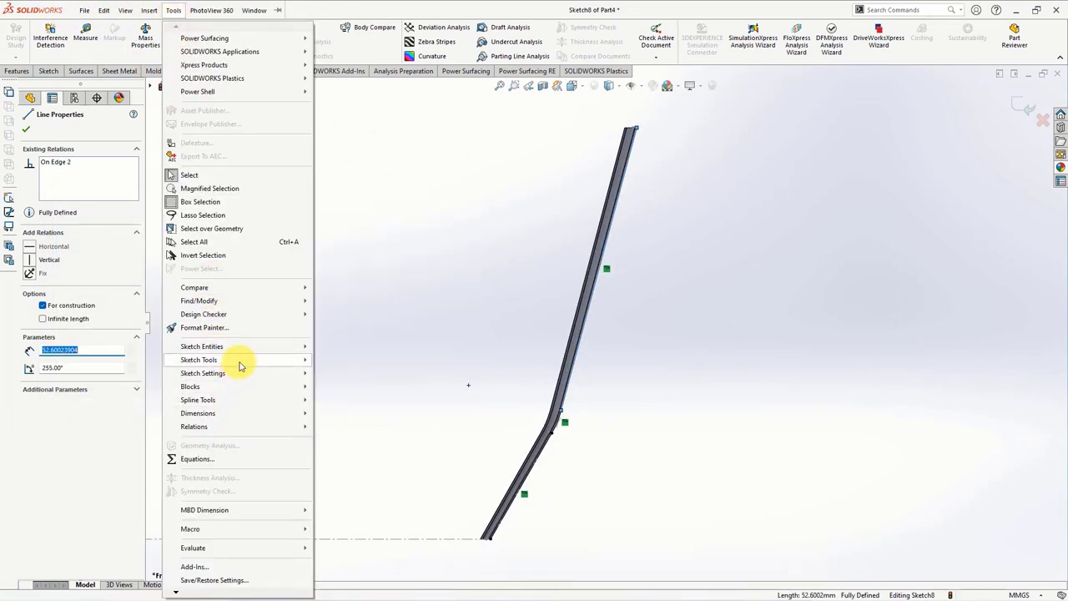
{"action": "left_click", "coordinate": [348, 122]}
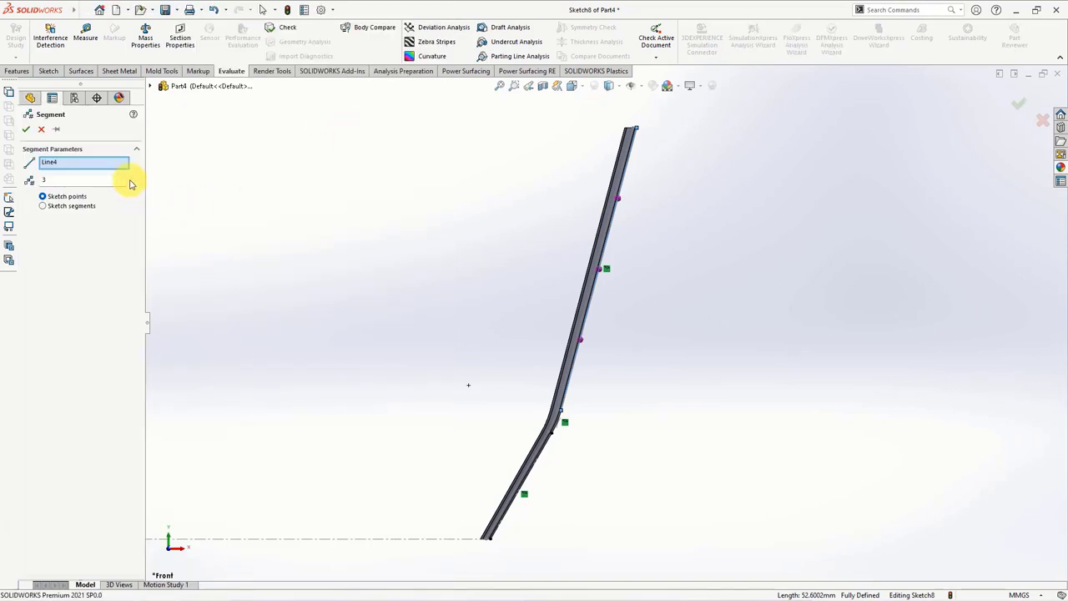
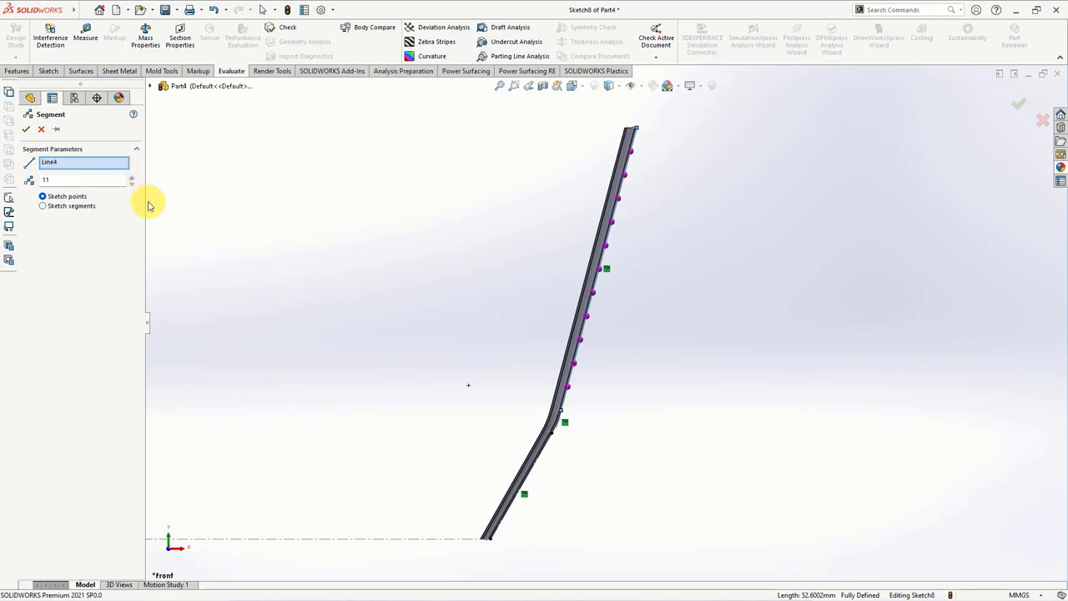
Divide the upper profile line into 11 segments and the lower line into 4.
{"action": "left_click", "coordinate": [22, 132]}
{"action": "scroll", "coordinate": [540, 504], "scroll_direction": "down", "scroll_amount": 2}
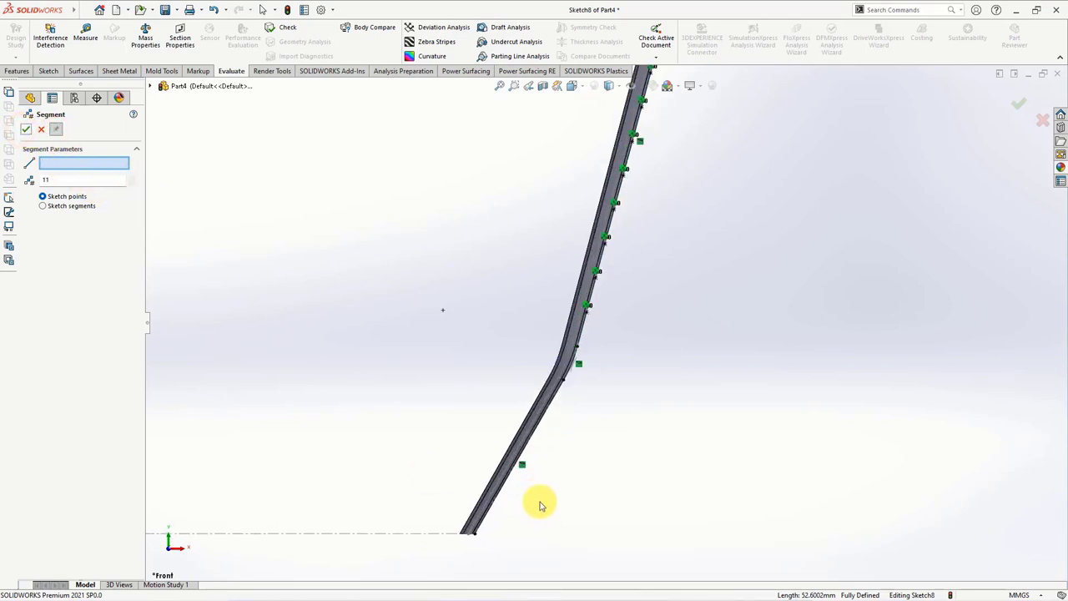
{"action": "left_click", "coordinate": [537, 431]}
{"action": "type", "text": "4"}
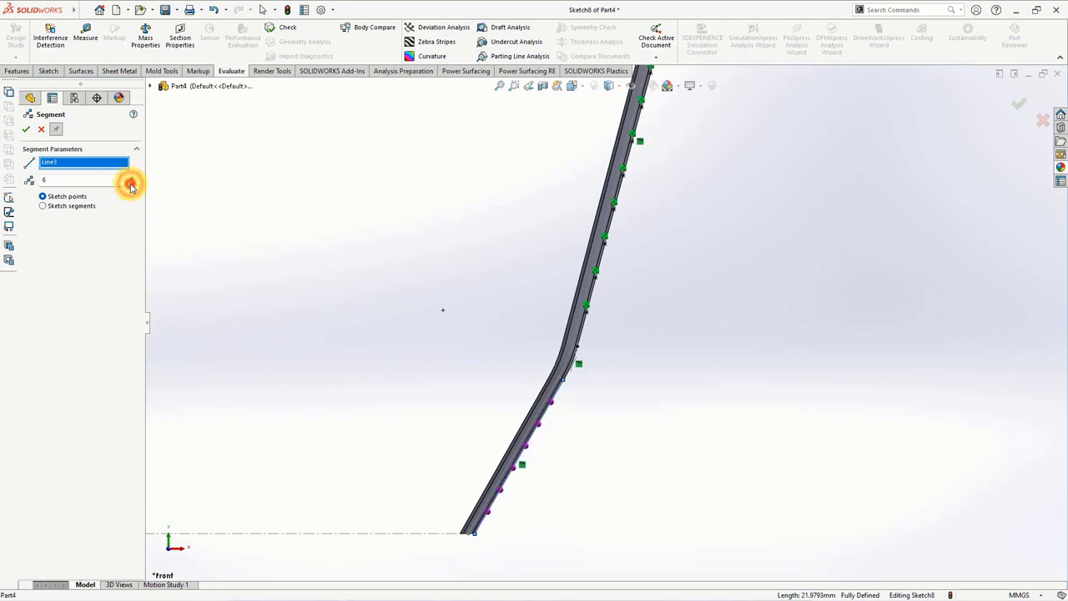
{"action": "left_click", "coordinate": [23, 132]}
{"action": "scroll", "coordinate": [646, 160], "scroll_direction": "up", "scroll_amount": 1}
{"action": "scroll", "coordinate": [651, 167], "scroll_direction": "down", "scroll_amount": 3}
Measure two adjacent segment points to confirm they sit 4.3834 mm apart.
{"action": "left_click", "coordinate": [85, 38]}
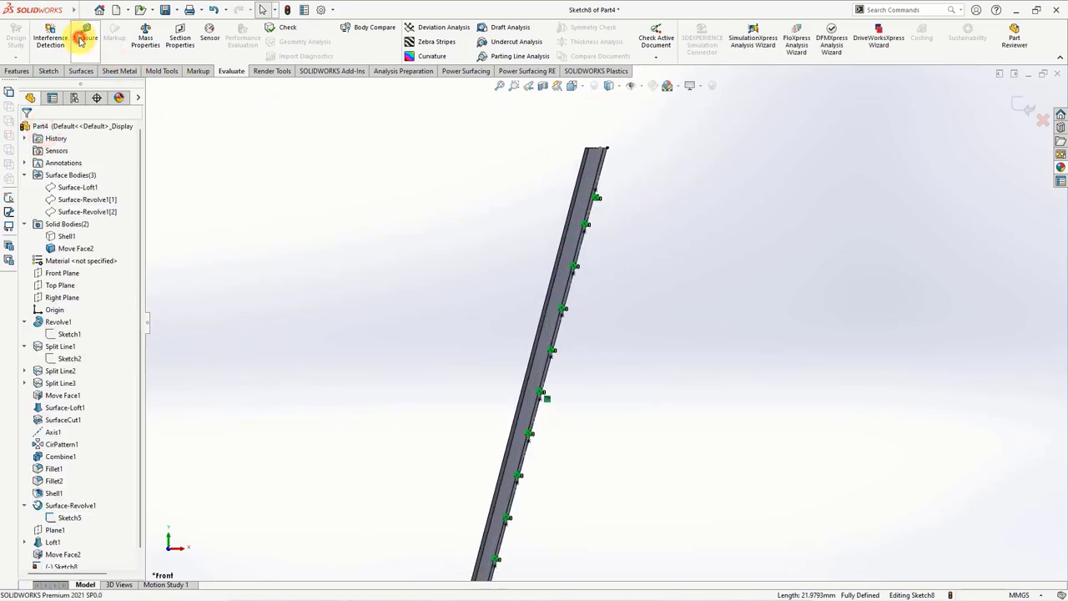
{"action": "left_click", "coordinate": [606, 162]}
{"action": "left_click", "coordinate": [608, 150]}
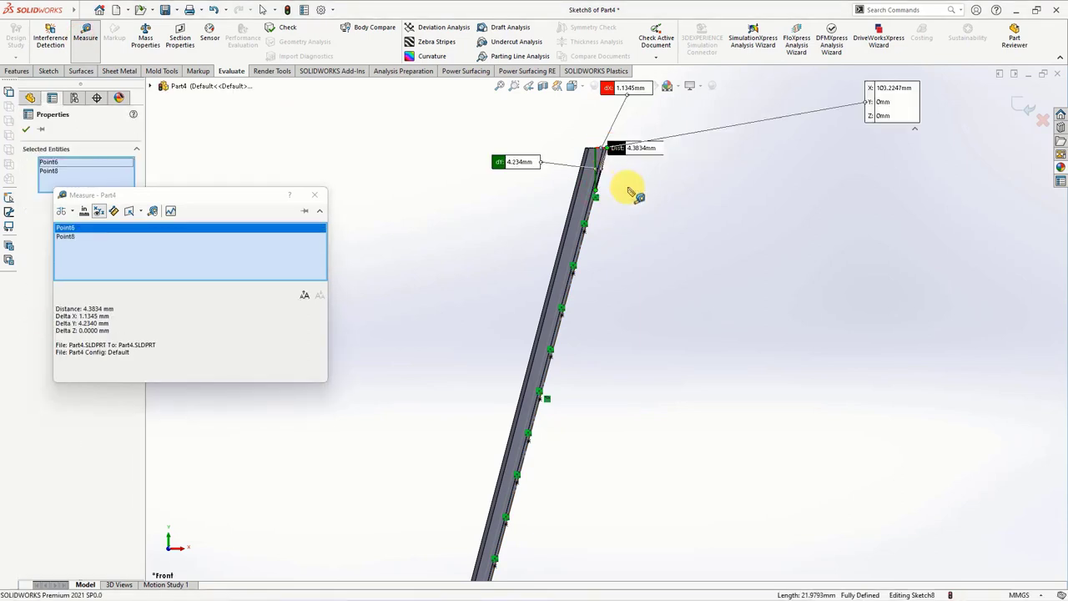
{"action": "right_click", "coordinate": [628, 156]}
{"action": "left_click", "coordinate": [315, 195]}
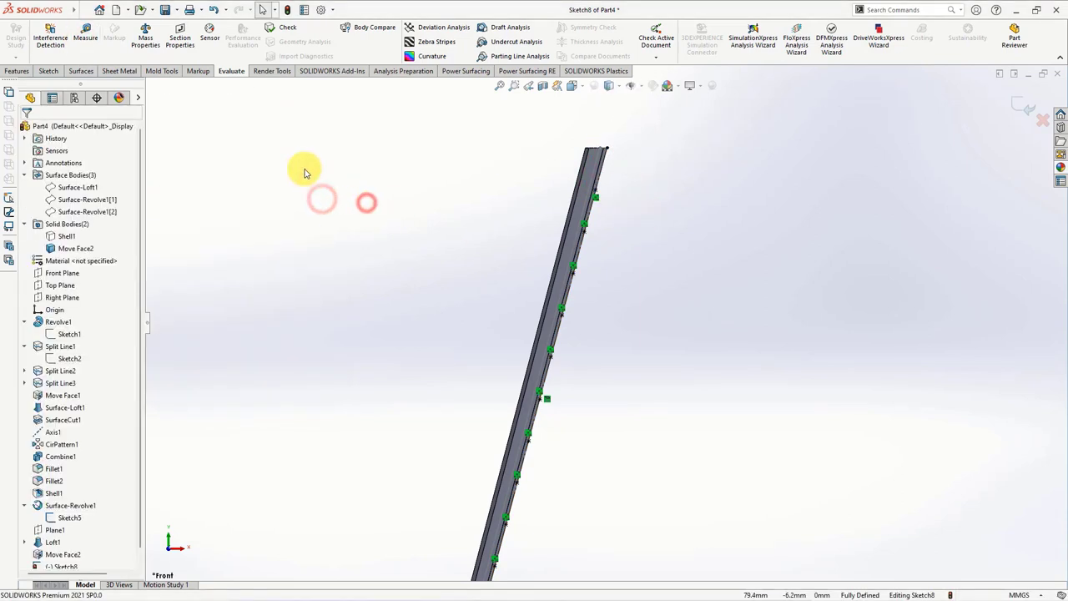
{"action": "left_click", "coordinate": [49, 70]}
{"action": "left_click", "coordinate": [82, 27]}
Draw short horizontal midpoint lines centred on the upper segment points of the wall profile.
{"action": "left_click", "coordinate": [88, 42]}
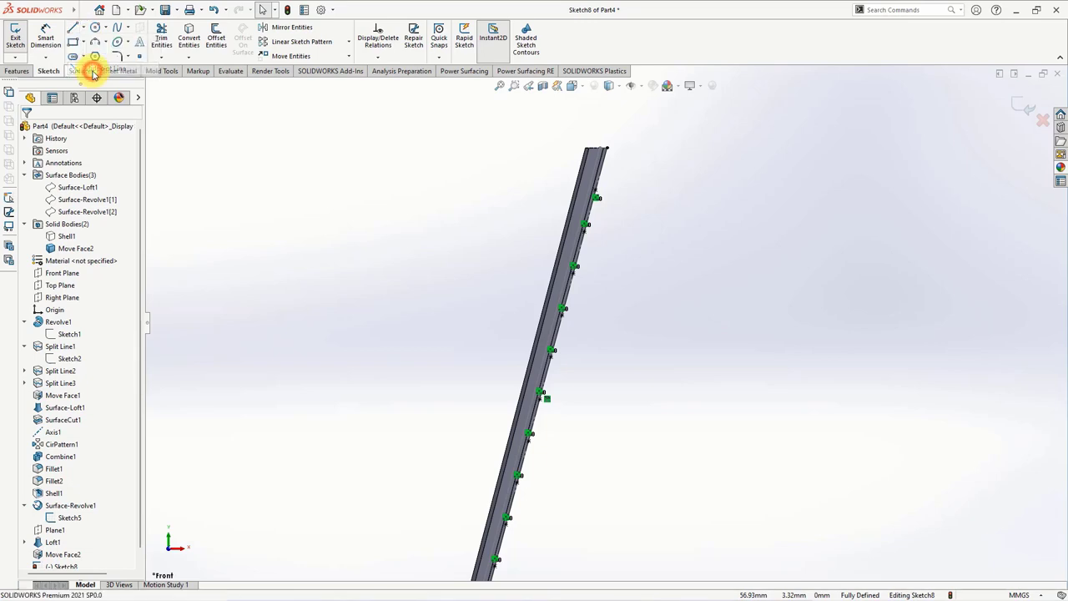
{"action": "scroll", "coordinate": [600, 195], "scroll_direction": "down", "scroll_amount": 2}
{"action": "left_click", "coordinate": [647, 165]}
{"action": "left_click", "coordinate": [629, 161]}
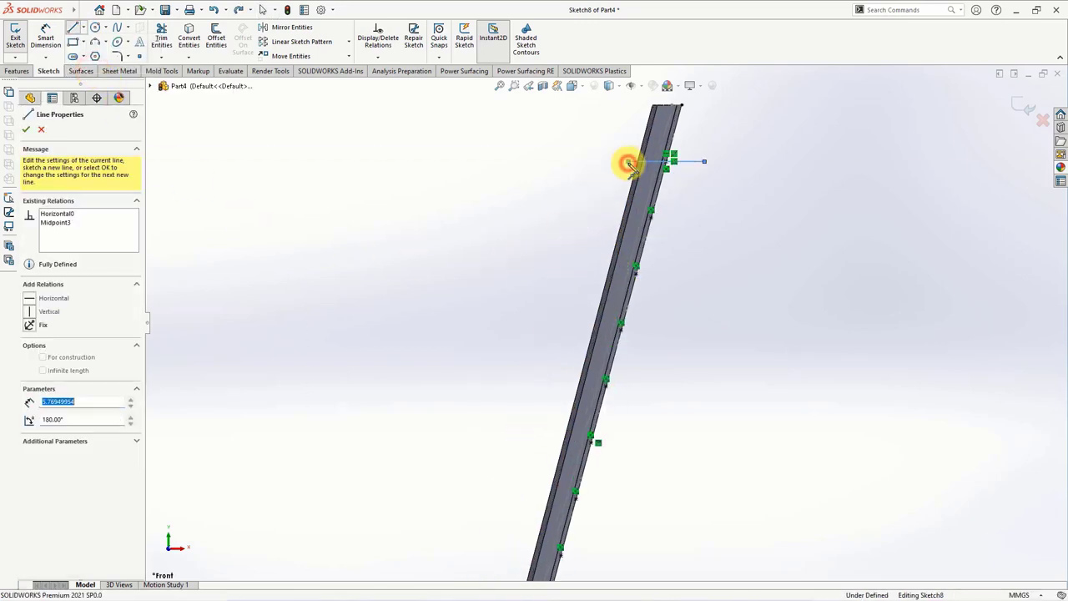
{"action": "left_click", "coordinate": [618, 222]}
{"action": "double_click", "coordinate": [613, 218]}
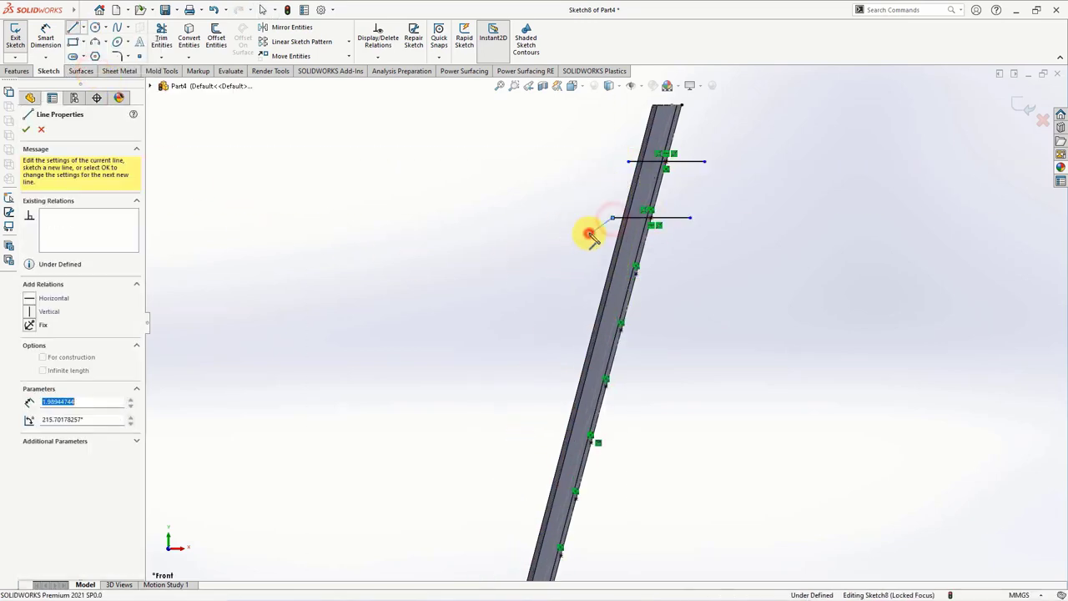
{"action": "left_click", "coordinate": [674, 273]}
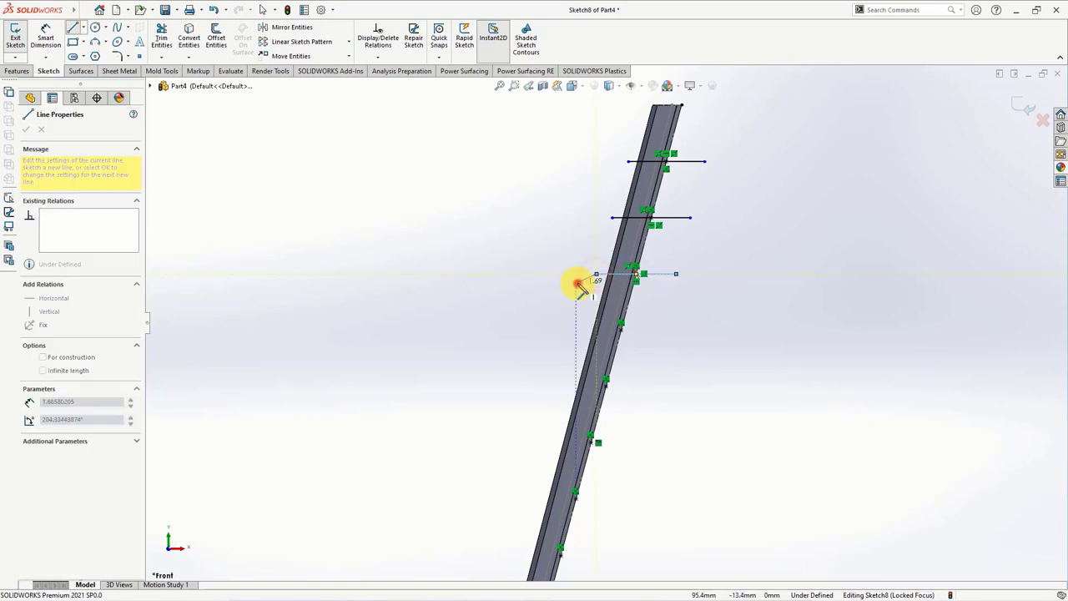
{"action": "double_click", "coordinate": [580, 282]}
{"action": "left_click", "coordinate": [621, 332]}
{"action": "double_click", "coordinate": [582, 330]}
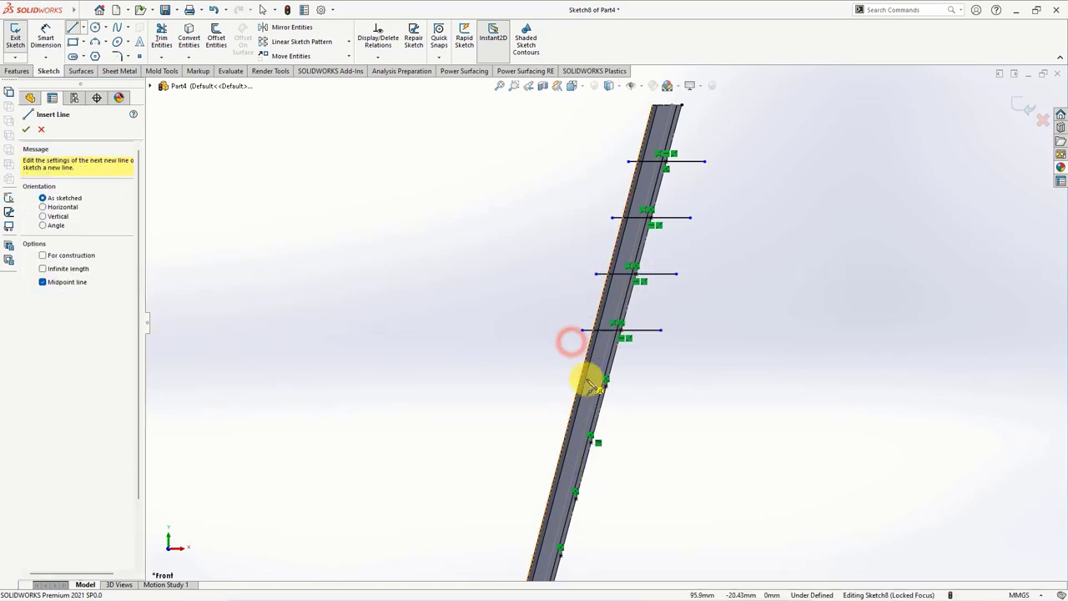
{"action": "left_click", "coordinate": [606, 386]}
{"action": "double_click", "coordinate": [564, 386]}
{"action": "scroll", "coordinate": [557, 400], "scroll_direction": "up", "scroll_amount": 3}
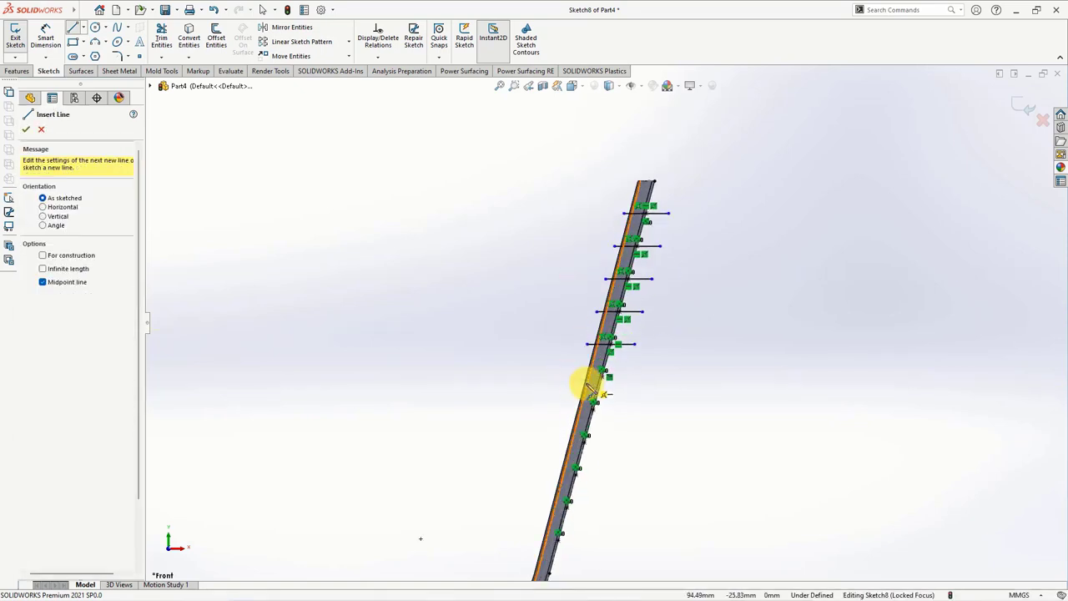
{"action": "scroll", "coordinate": [591, 381], "scroll_direction": "down", "scroll_amount": 3}
{"action": "left_click", "coordinate": [622, 361]}
{"action": "double_click", "coordinate": [579, 363]}
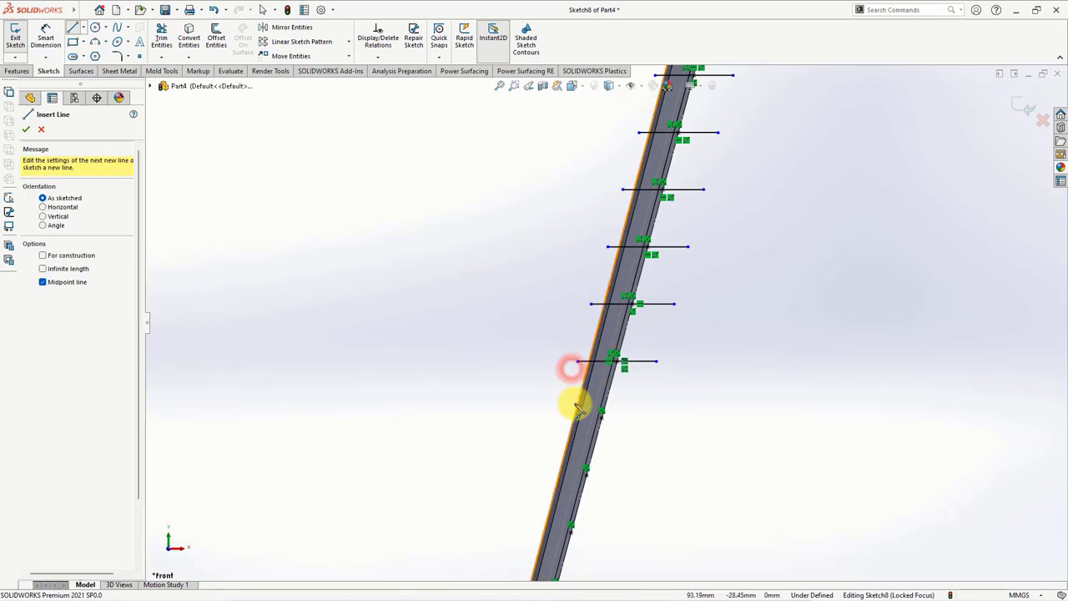
{"action": "left_click", "coordinate": [600, 415]}
{"action": "double_click", "coordinate": [553, 429]}
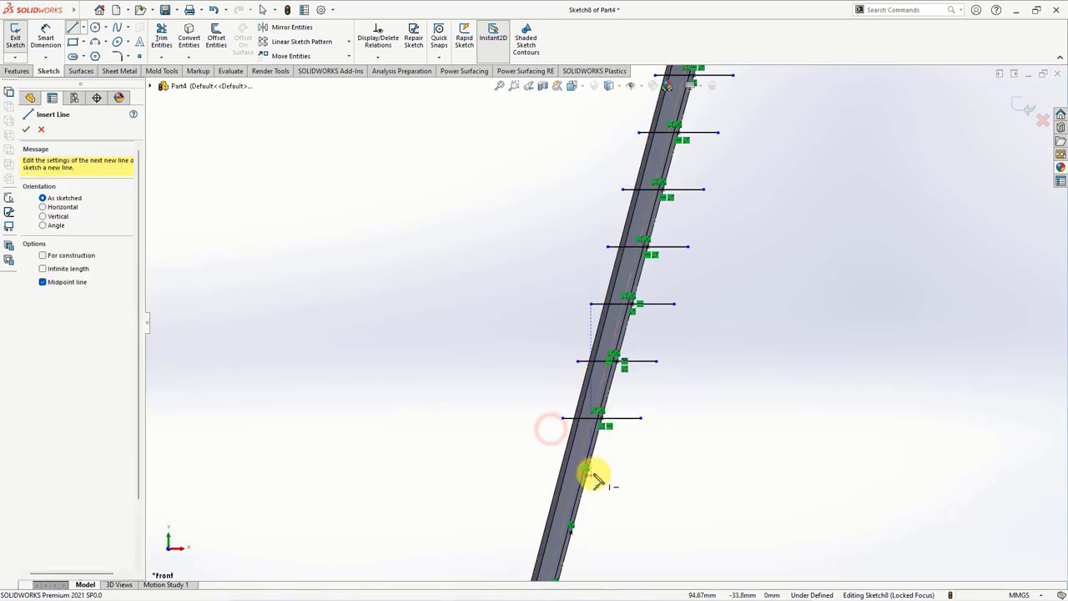
{"action": "left_click", "coordinate": [587, 475]}
{"action": "double_click", "coordinate": [548, 476]}
{"action": "scroll", "coordinate": [563, 417], "scroll_direction": "up", "scroll_amount": 3}
{"action": "scroll", "coordinate": [609, 398], "scroll_direction": "down", "scroll_amount": 3}
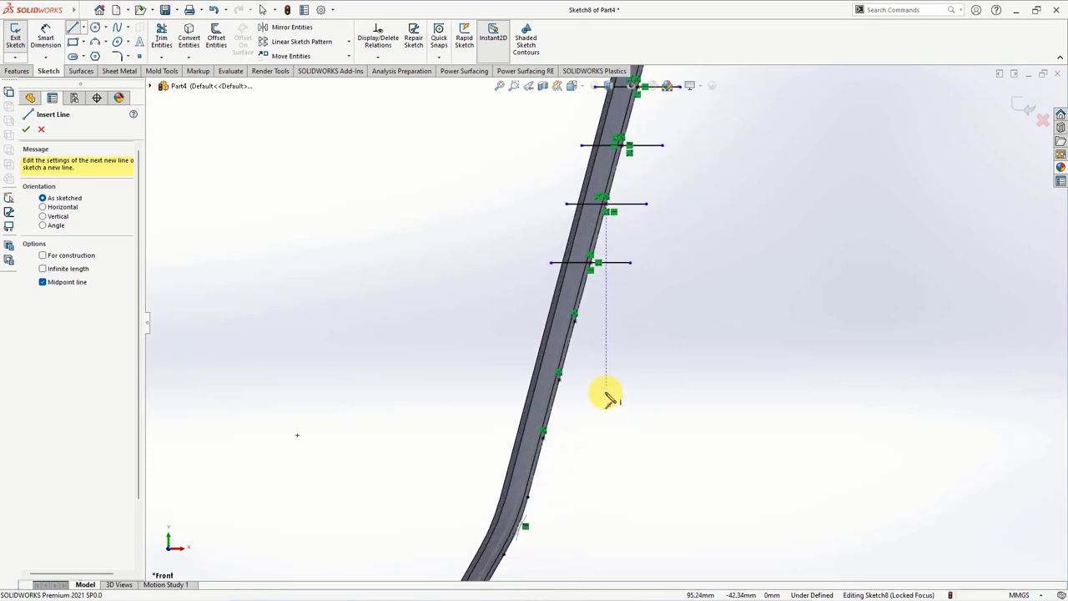
{"action": "left_click", "coordinate": [573, 319]}
{"action": "double_click", "coordinate": [528, 336]}
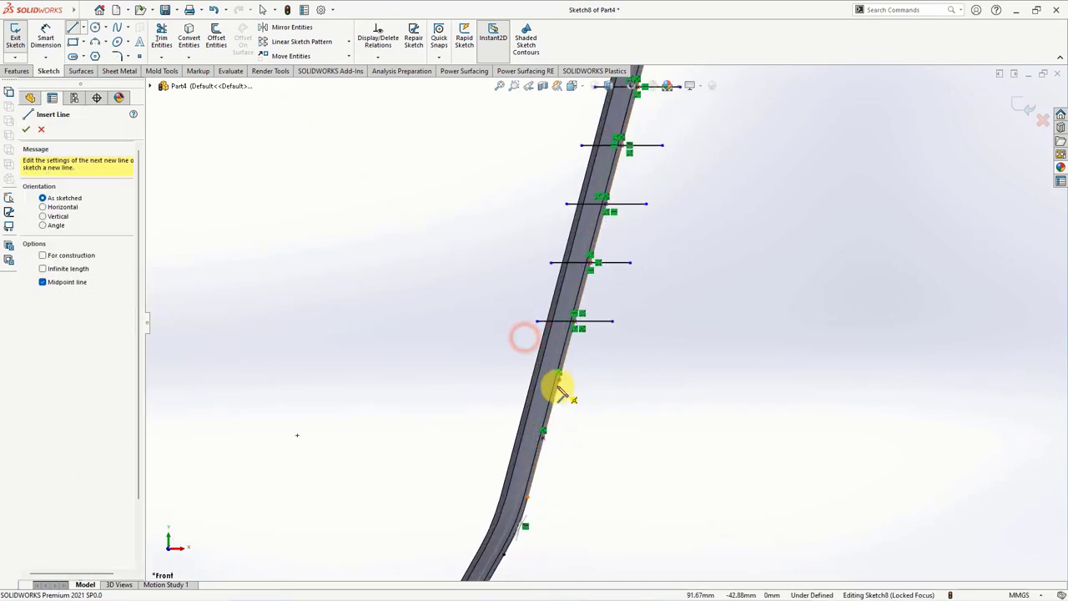
{"action": "left_click", "coordinate": [559, 382]}
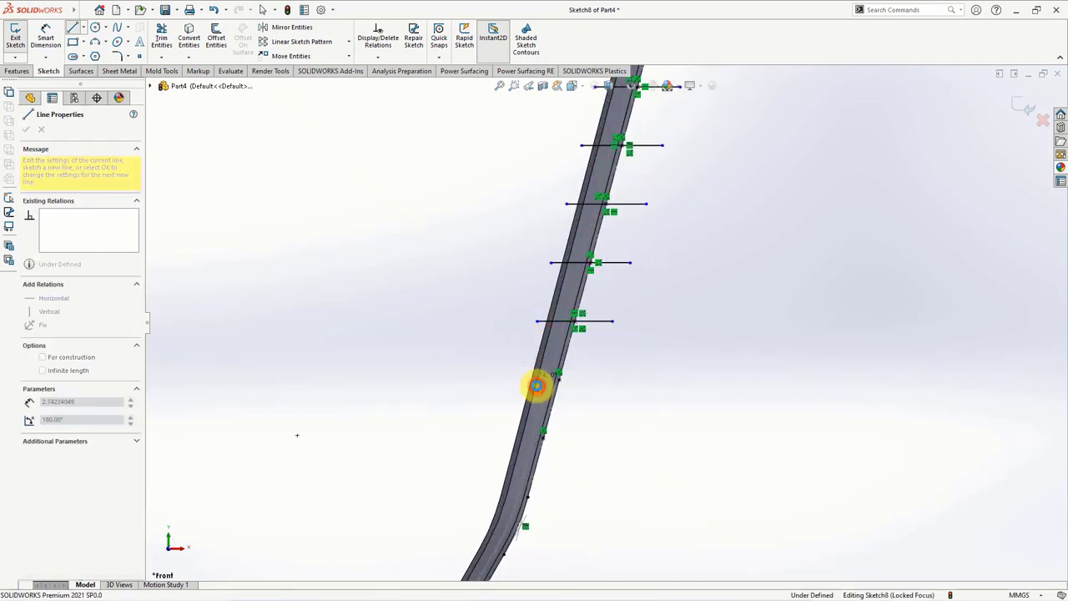
{"action": "key", "text": "Escape"}
Add more centred crossing lines at the next segment points further down the profile.
{"action": "left_click", "coordinate": [83, 28]}
{"action": "left_click", "coordinate": [95, 67]}
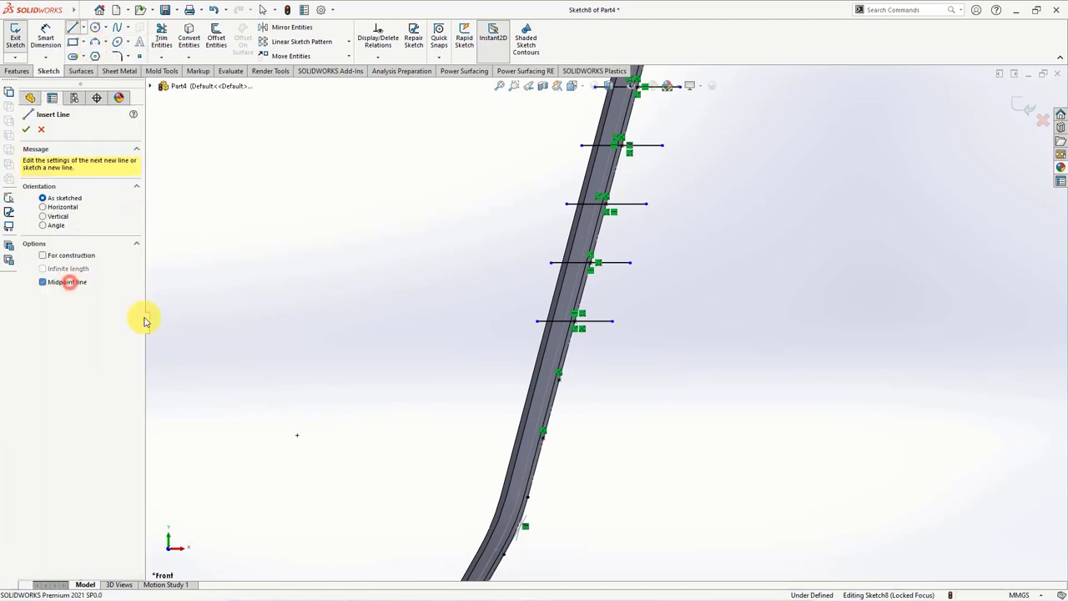
{"action": "left_click", "coordinate": [559, 380]}
{"action": "left_click", "coordinate": [520, 379]}
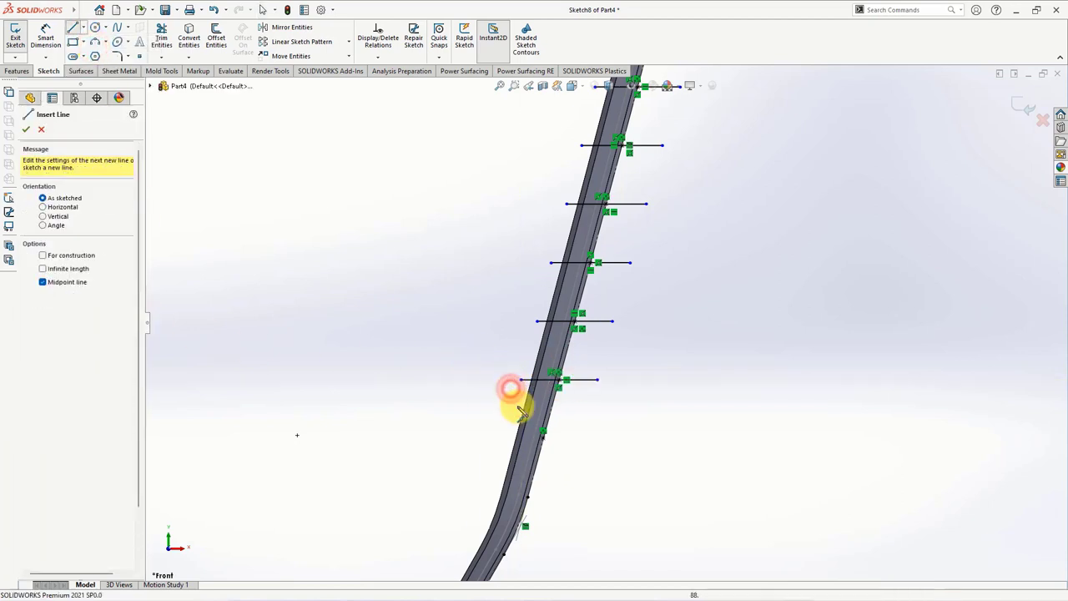
{"action": "left_click", "coordinate": [543, 438]}
{"action": "left_click", "coordinate": [503, 437]}
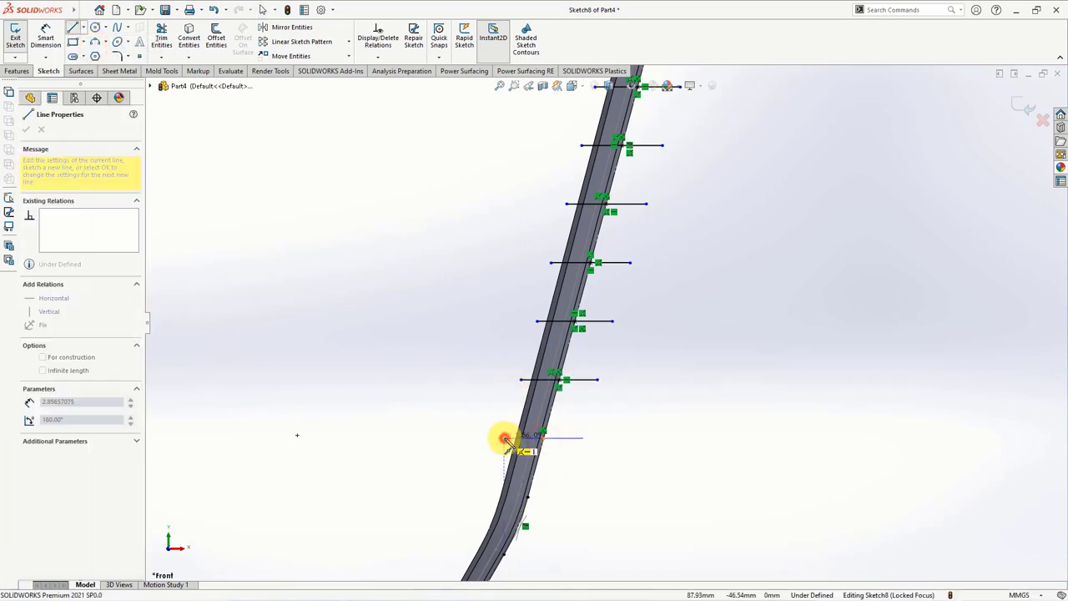
{"action": "left_click", "coordinate": [526, 499]}
{"action": "left_click", "coordinate": [486, 492]}
{"action": "scroll", "coordinate": [483, 484], "scroll_direction": "up", "scroll_amount": 3}
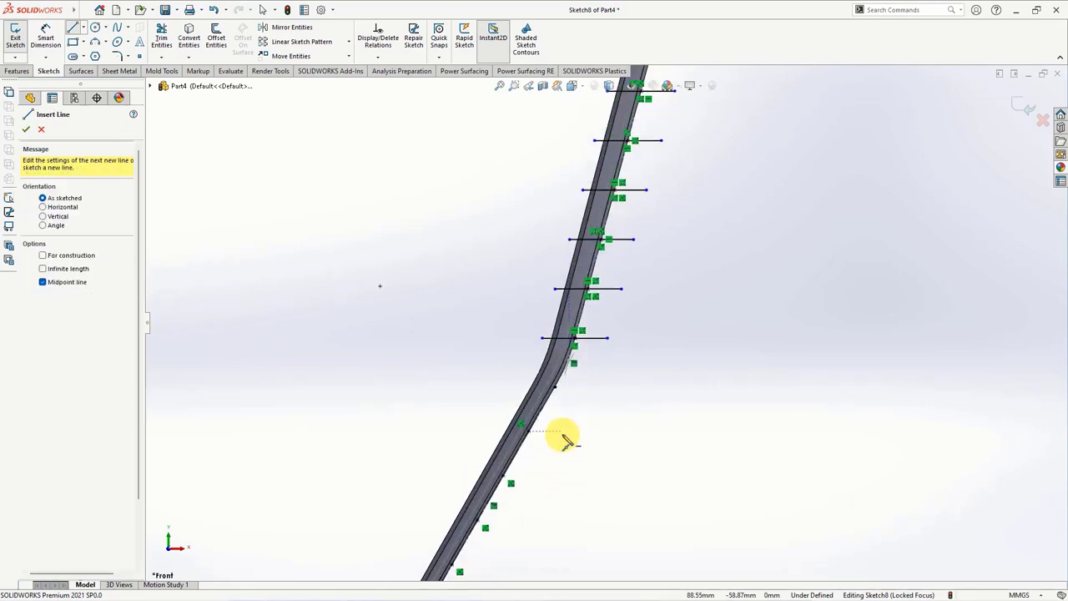
{"action": "left_click", "coordinate": [555, 387]}
{"action": "left_click", "coordinate": [515, 386]}
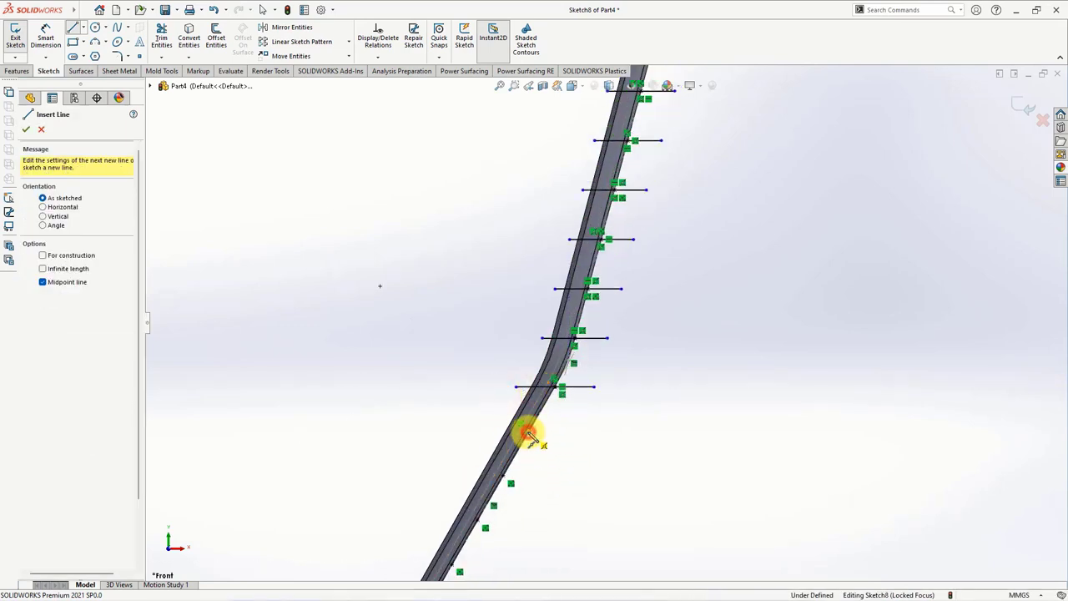
{"action": "left_click", "coordinate": [526, 430]}
{"action": "left_click", "coordinate": [487, 436]}
{"action": "left_click", "coordinate": [478, 483]}
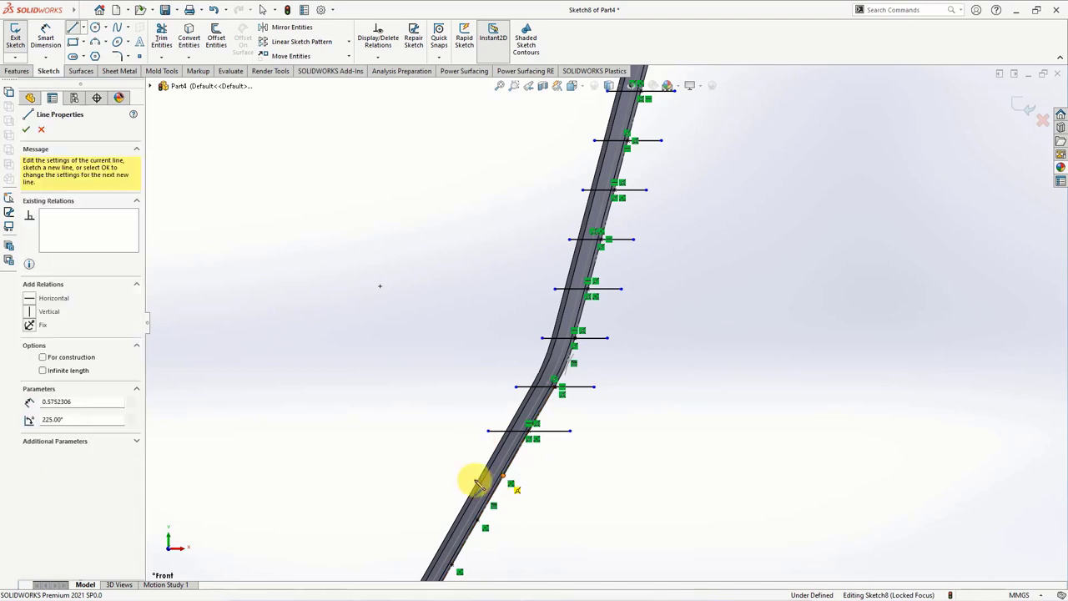
{"action": "right_click", "coordinate": [482, 482]}
{"action": "left_click", "coordinate": [492, 481]}
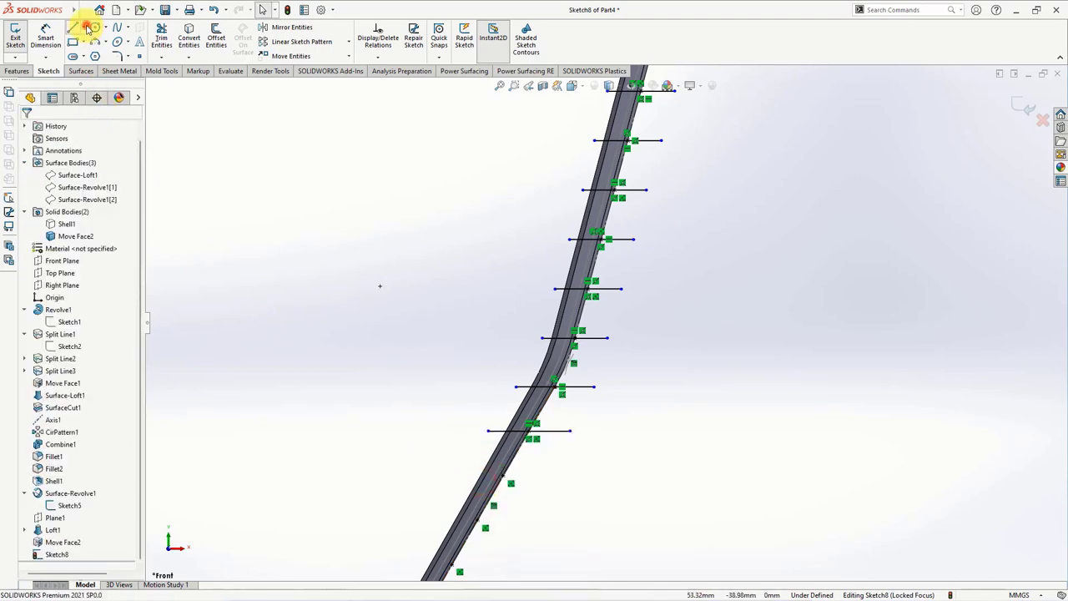
Finish the last midpoint crossing lines at the remaining points on the lower line.
{"action": "left_click", "coordinate": [87, 28]}
{"action": "left_click", "coordinate": [95, 66]}
{"action": "left_click_drag", "start_coordinate": [503, 475], "coordinate": [467, 480]}
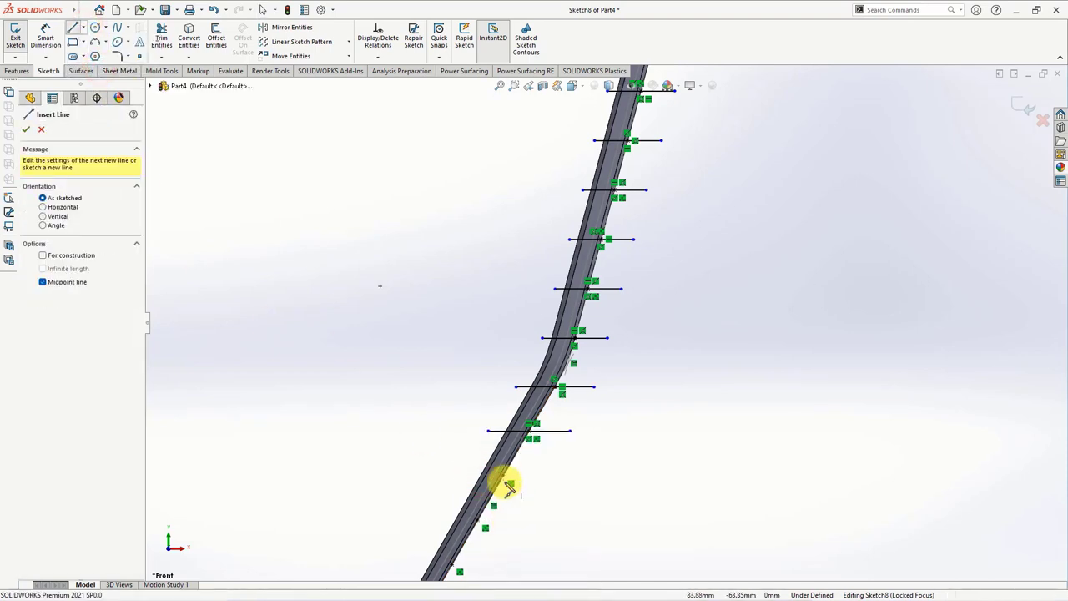
{"action": "left_click", "coordinate": [467, 480]}
{"action": "scroll", "coordinate": [550, 355], "scroll_direction": "down", "scroll_amount": 3}
{"action": "left_click", "coordinate": [552, 334]}
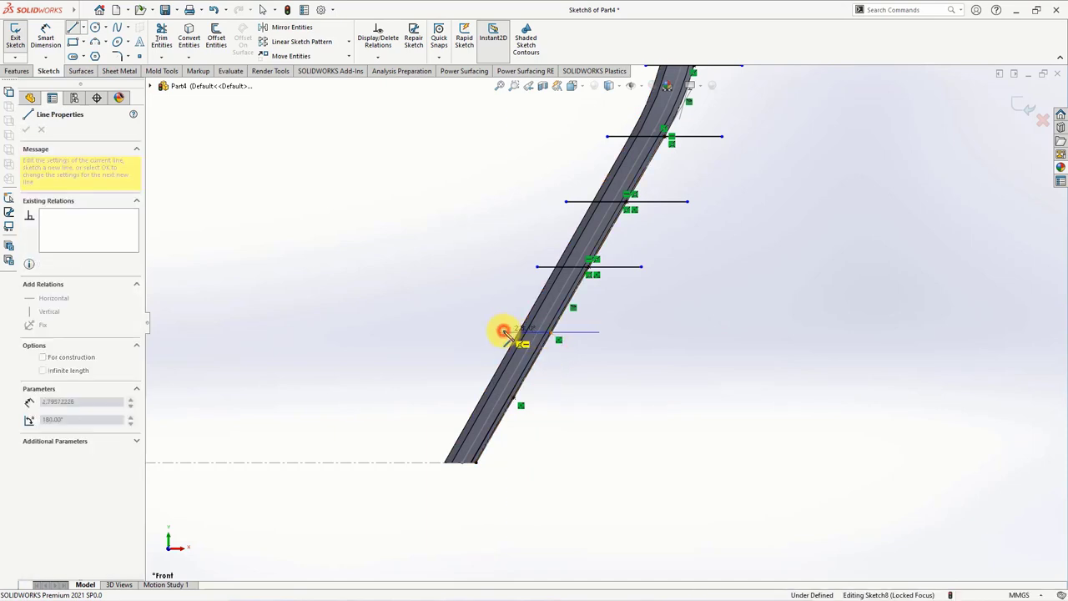
{"action": "left_click", "coordinate": [503, 332]}
{"action": "double_click", "coordinate": [465, 396]}
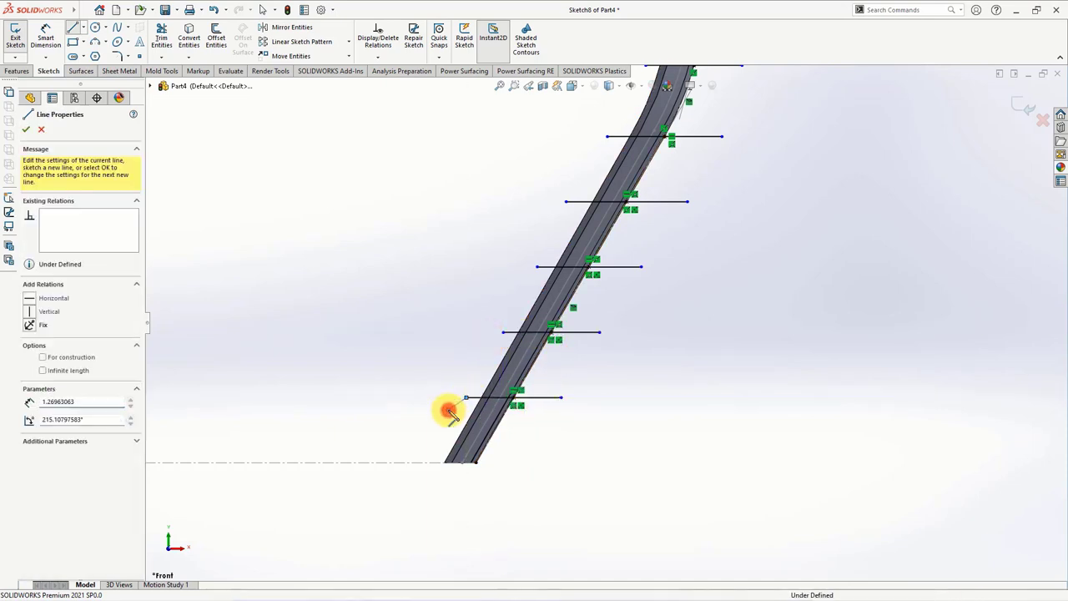
{"action": "left_click", "coordinate": [26, 128]}
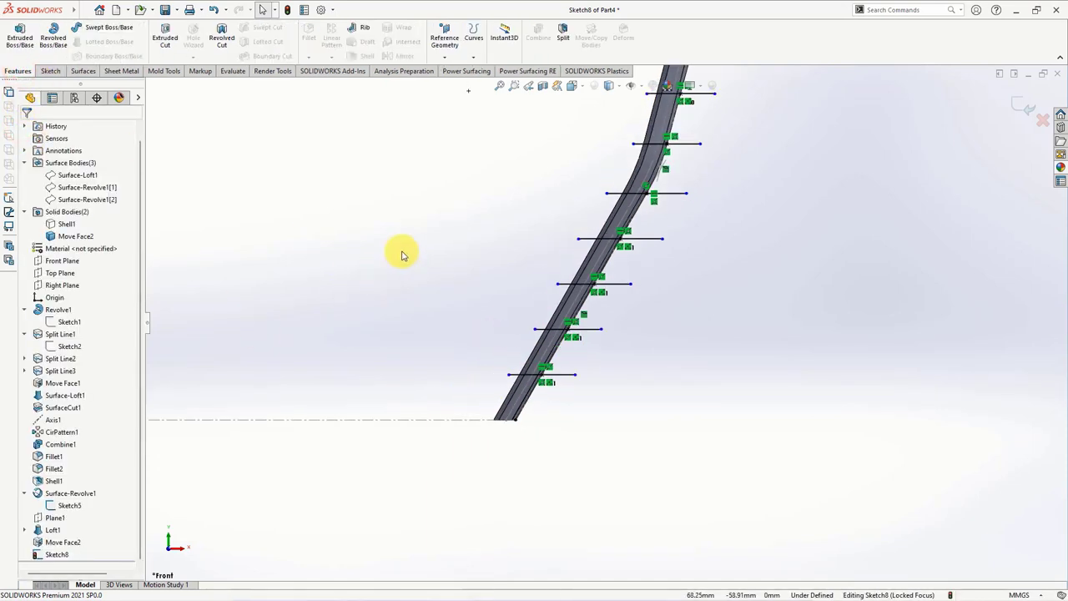
Split the Move Face2 body using Sketch8 as the trim tool, cutting it into separate bodies.
{"action": "left_click", "coordinate": [559, 42]}
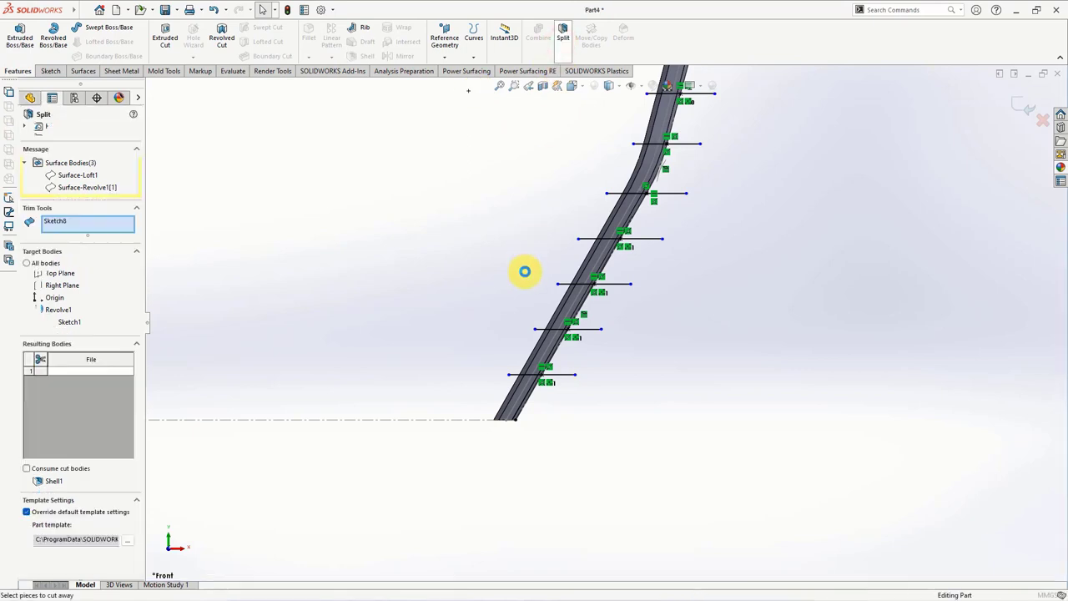
{"action": "left_click", "coordinate": [568, 342]}
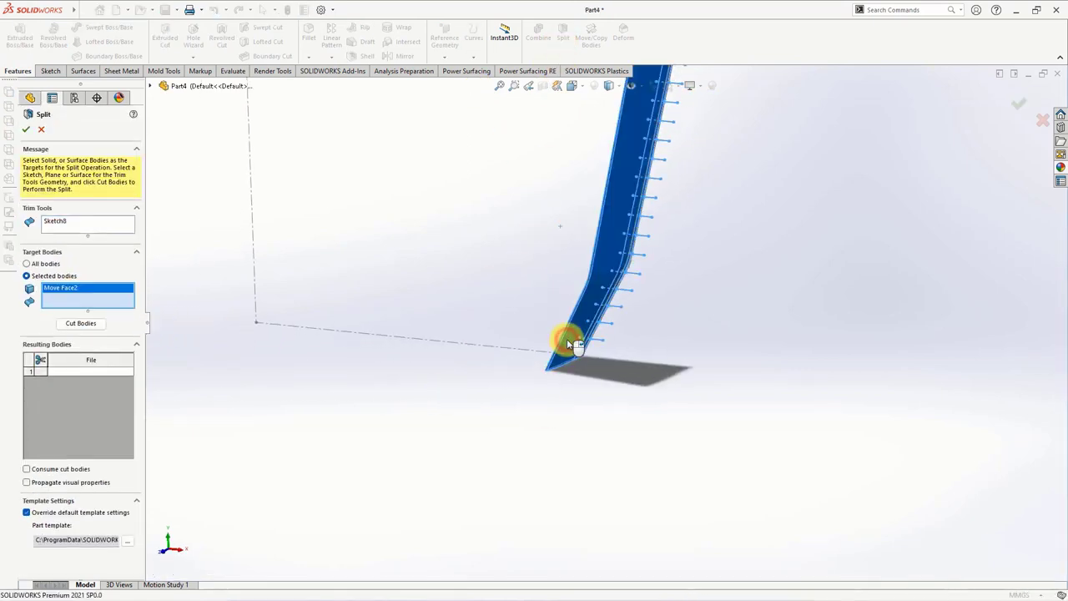
{"action": "left_click", "coordinate": [73, 323]}
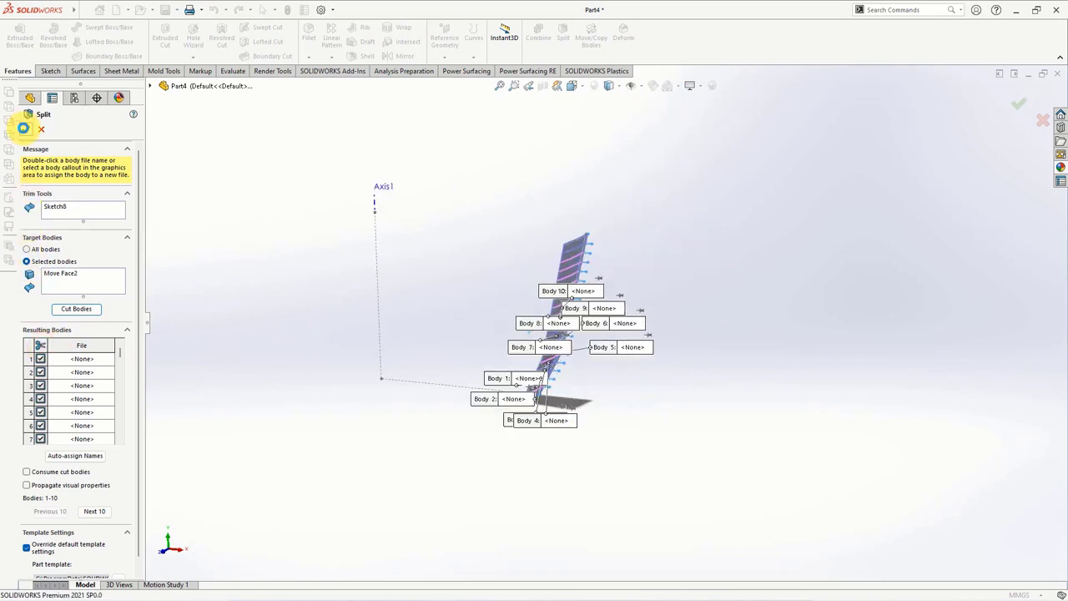
{"action": "left_click", "coordinate": [24, 128]}
Lengthen Axis1 by dragging its lower end down beside the brick strip, then start Move/Copy Bodies.
{"action": "scroll", "coordinate": [73, 549], "scroll_direction": "down", "scroll_amount": 5}
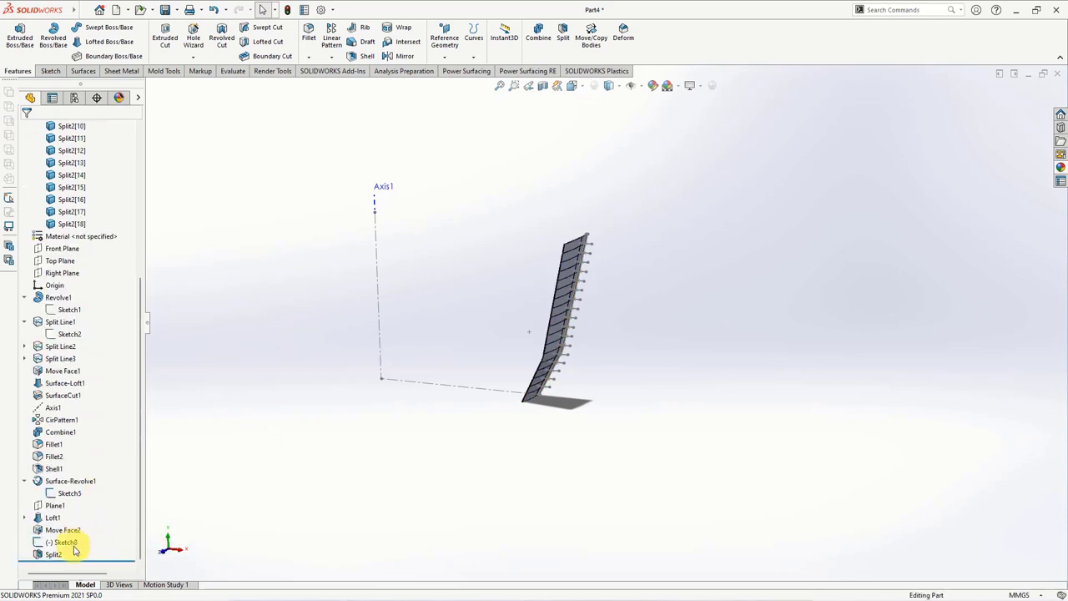
{"action": "left_click", "coordinate": [73, 549]}
{"action": "middle_click_drag", "start_coordinate": [353, 476], "coordinate": [369, 464]}
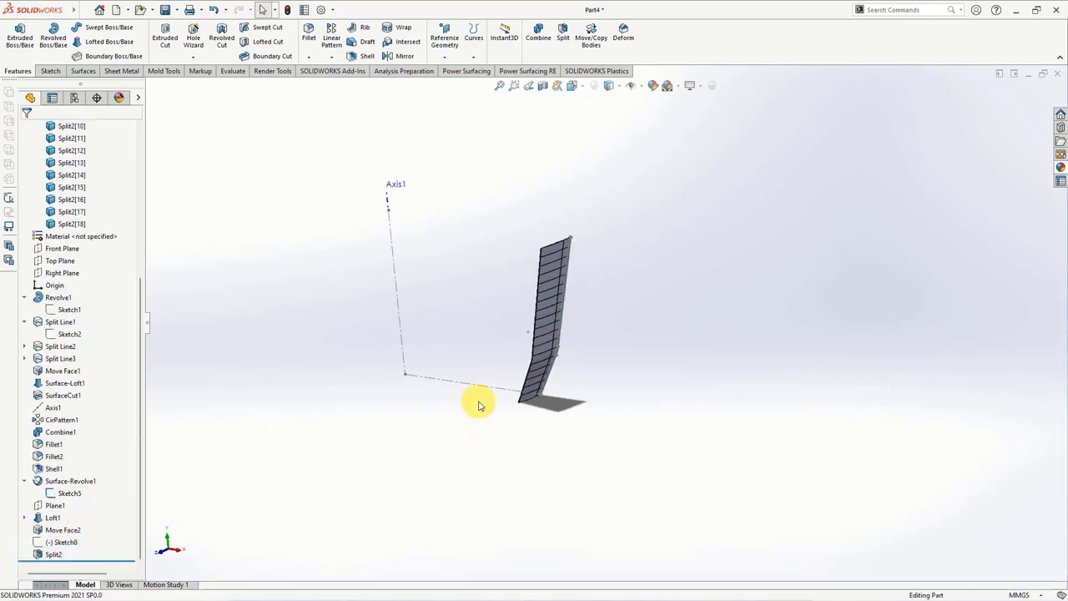
{"action": "left_click", "coordinate": [476, 384]}
{"action": "left_click", "coordinate": [388, 210]}
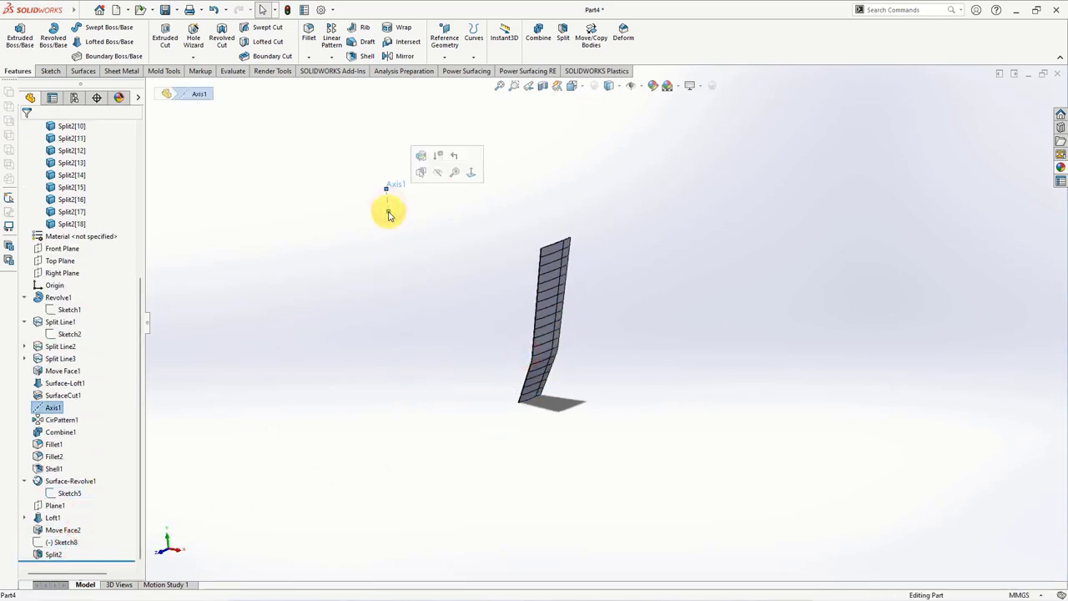
{"action": "left_click_drag", "start_coordinate": [389, 224], "coordinate": [408, 402]}
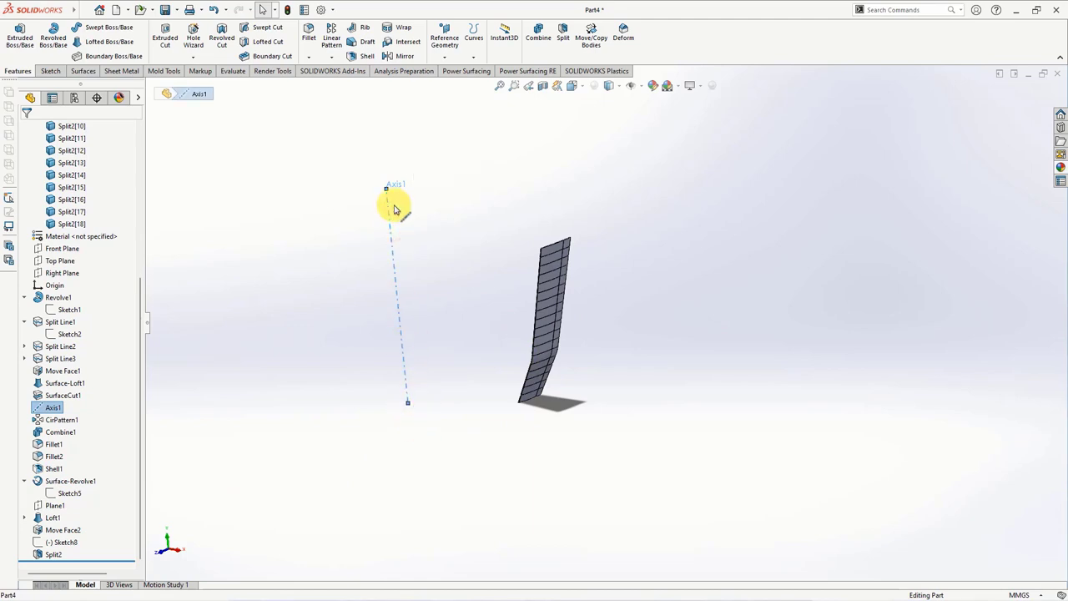
{"action": "left_click", "coordinate": [448, 281]}
{"action": "middle_click_drag", "start_coordinate": [448, 281], "coordinate": [446, 332]}
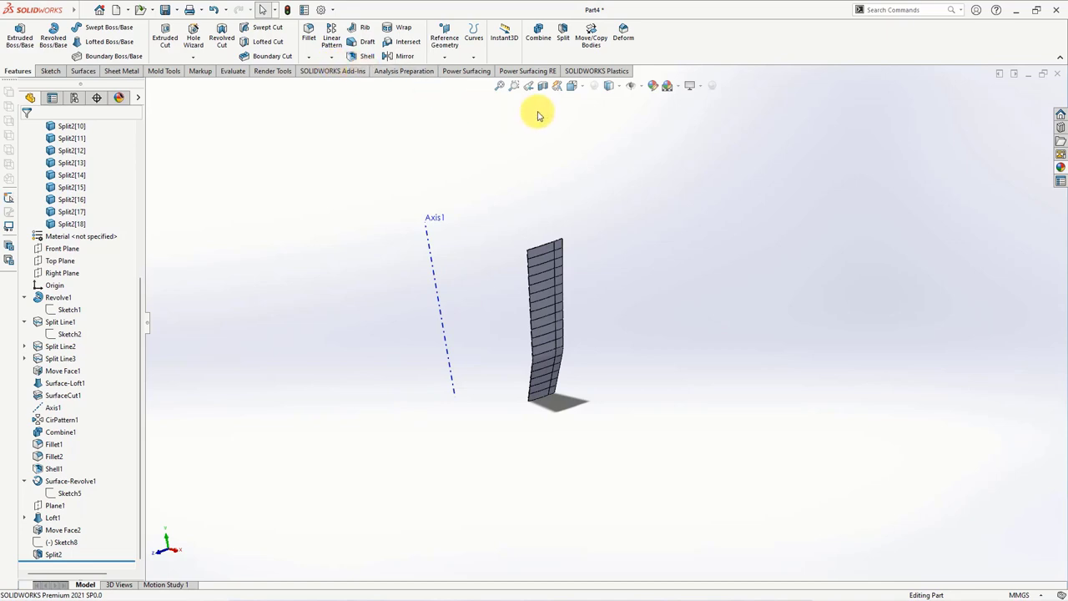
{"action": "left_click", "coordinate": [590, 37]}
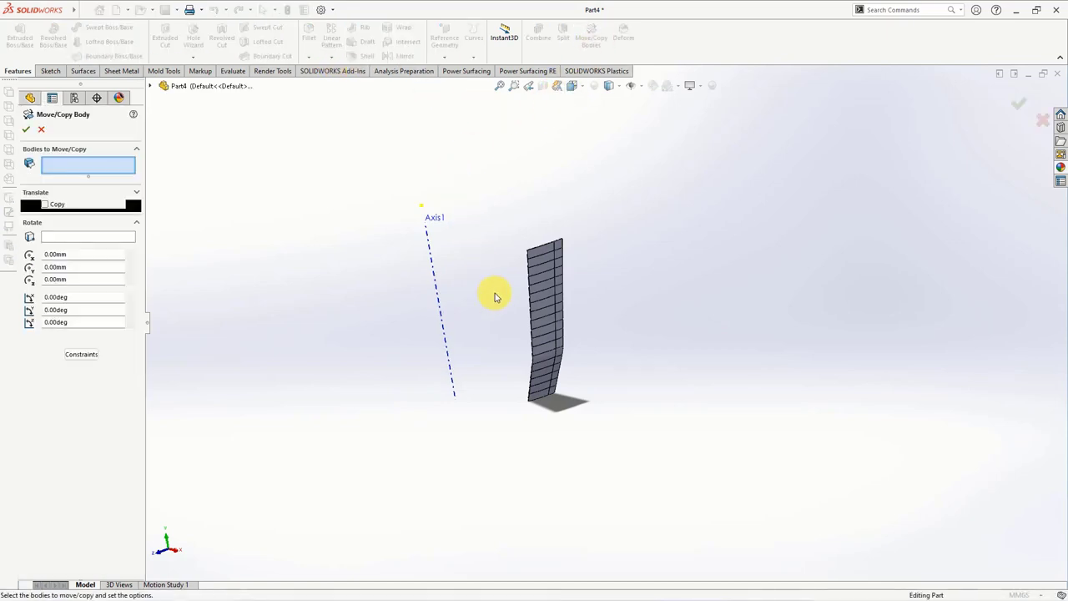
Set Axis1 as the rotation reference for Move/Copy Body.
{"action": "left_click", "coordinate": [81, 236]}
{"action": "left_click", "coordinate": [429, 248]}
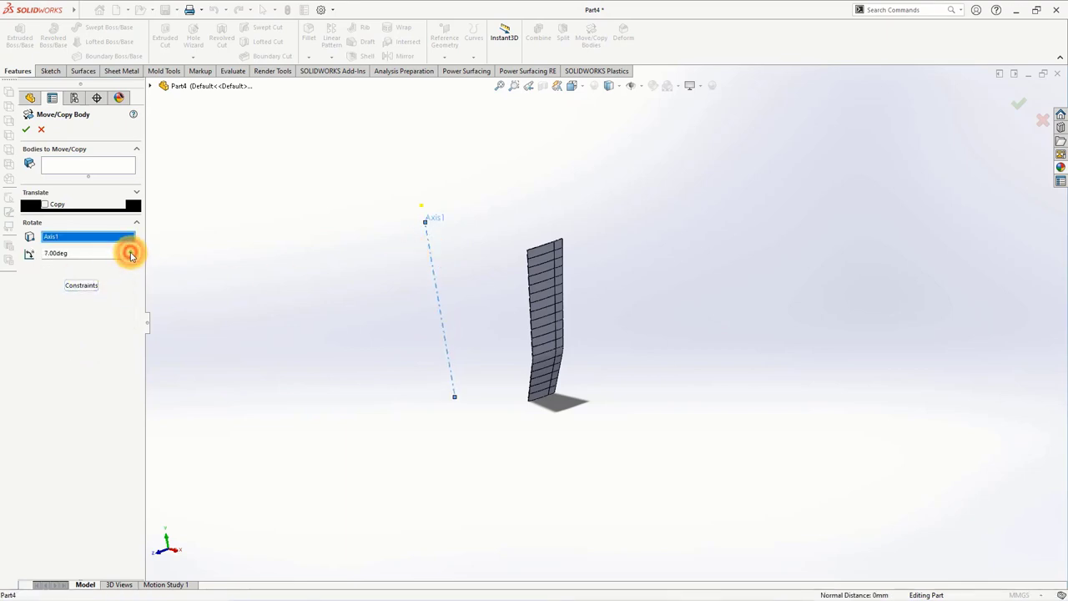
{"action": "left_click", "coordinate": [130, 250]}
{"action": "left_click", "coordinate": [83, 164]}
Select the nine alternate Split2 brick bands, including Split2[2] through Split2[18], to rotate.
{"action": "scroll", "coordinate": [546, 250], "scroll_direction": "down", "scroll_amount": 5}
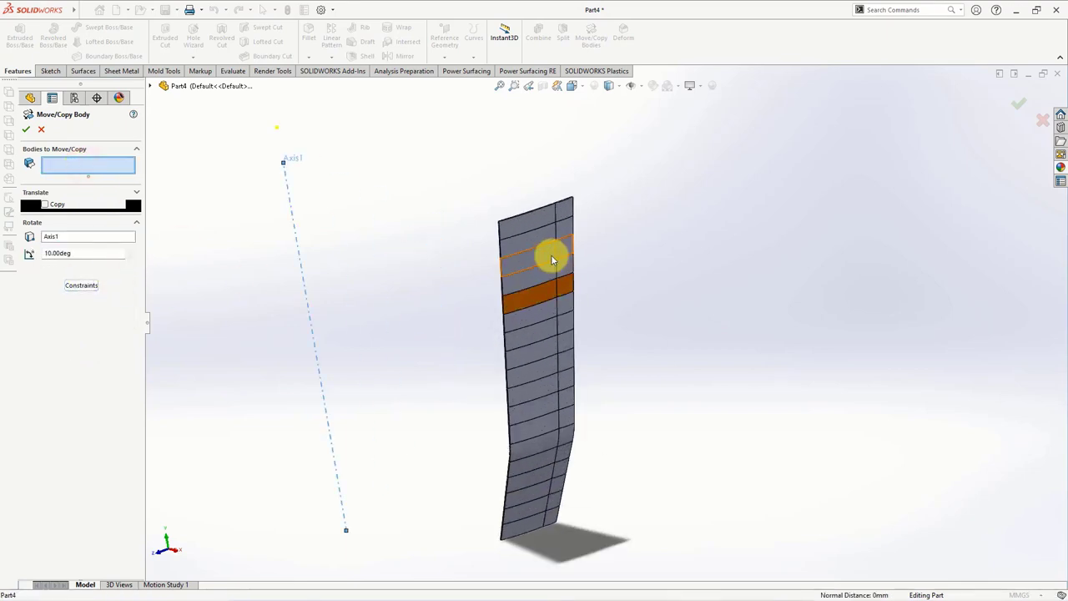
{"action": "left_click", "coordinate": [543, 240]}
{"action": "left_click", "coordinate": [538, 277]}
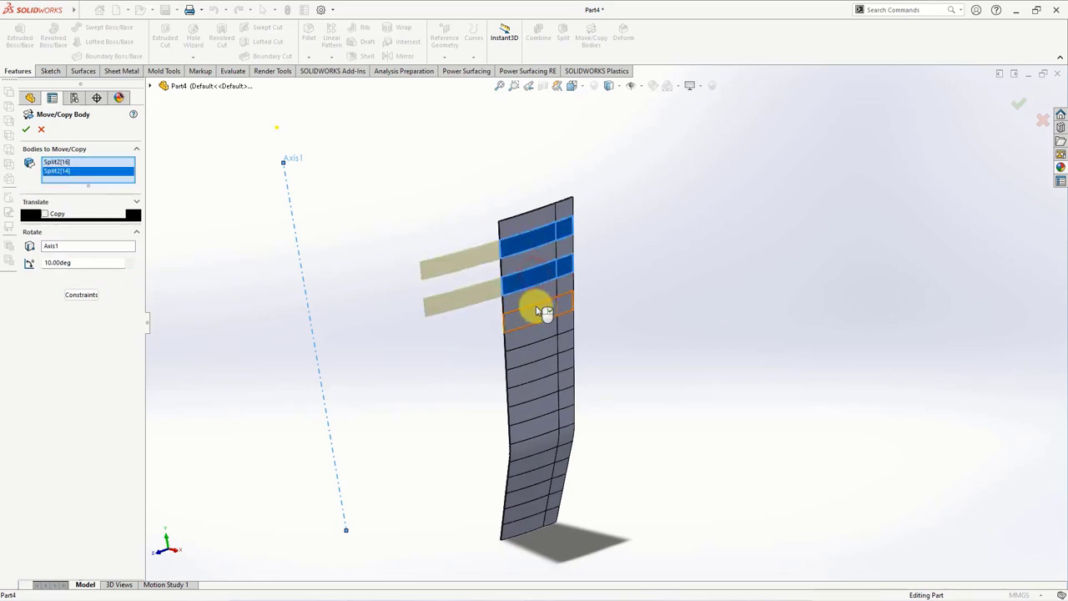
{"action": "left_click", "coordinate": [541, 323]}
{"action": "left_click", "coordinate": [542, 357]}
{"action": "left_click", "coordinate": [544, 392]}
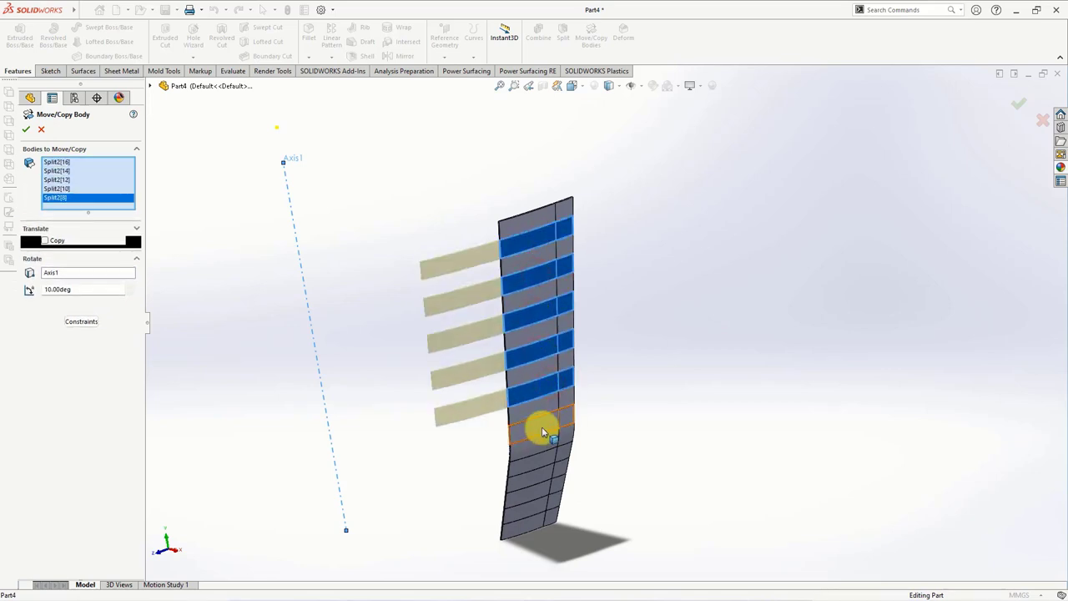
{"action": "left_click", "coordinate": [543, 429]}
{"action": "left_click", "coordinate": [540, 465]}
{"action": "left_click", "coordinate": [527, 499]}
{"action": "left_click", "coordinate": [531, 527]}
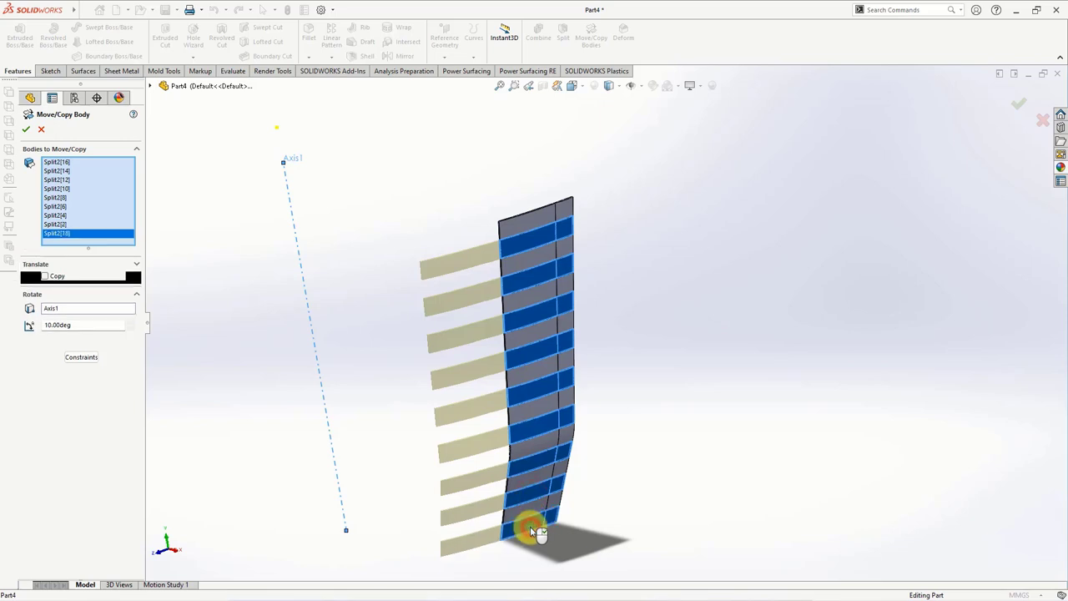
Set the rotation angle to 5° and apply the move.
{"action": "left_click", "coordinate": [131, 332]}
{"action": "left_click", "coordinate": [131, 331]}
{"action": "left_click", "coordinate": [131, 330]}
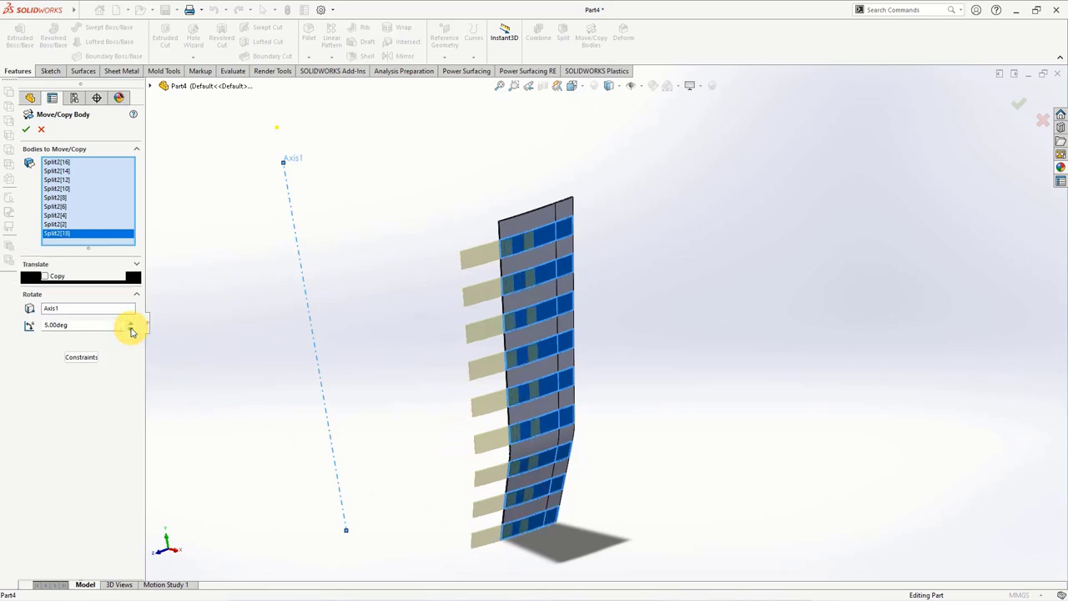
{"action": "left_click", "coordinate": [26, 131]}
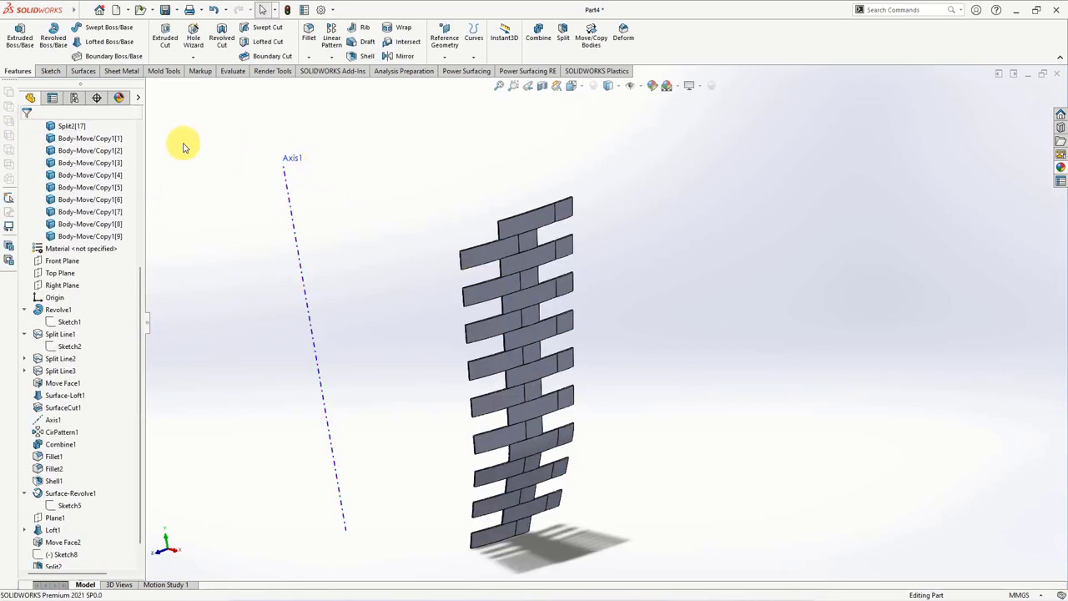
Combine all 19 Split2 solid bodies with Add into one body, previewing before confirming.
{"action": "left_click", "coordinate": [538, 37]}
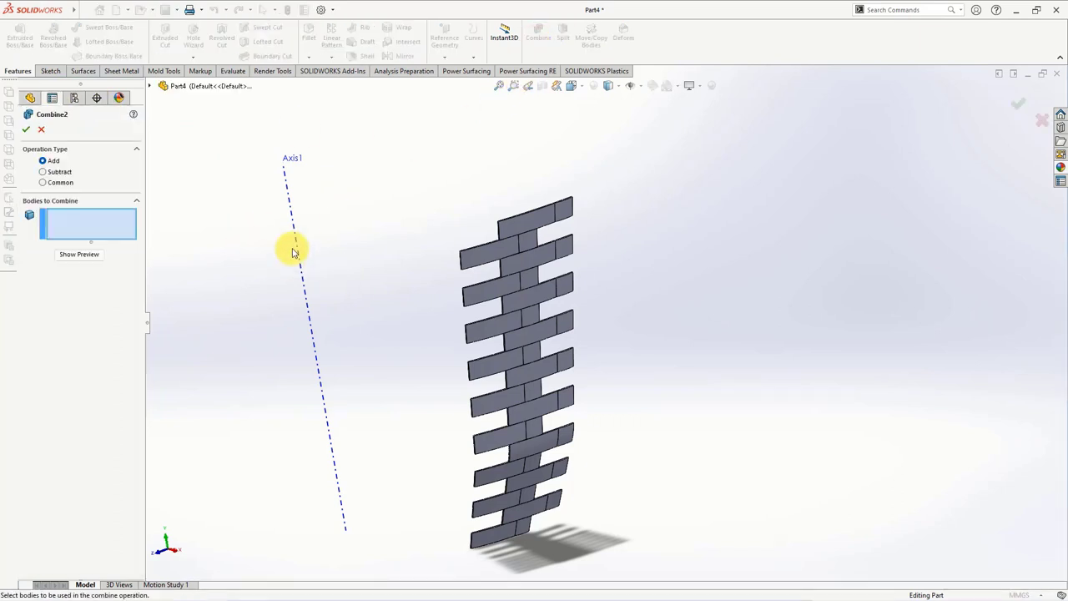
{"action": "left_click", "coordinate": [153, 86]}
{"action": "left_click", "coordinate": [172, 147]}
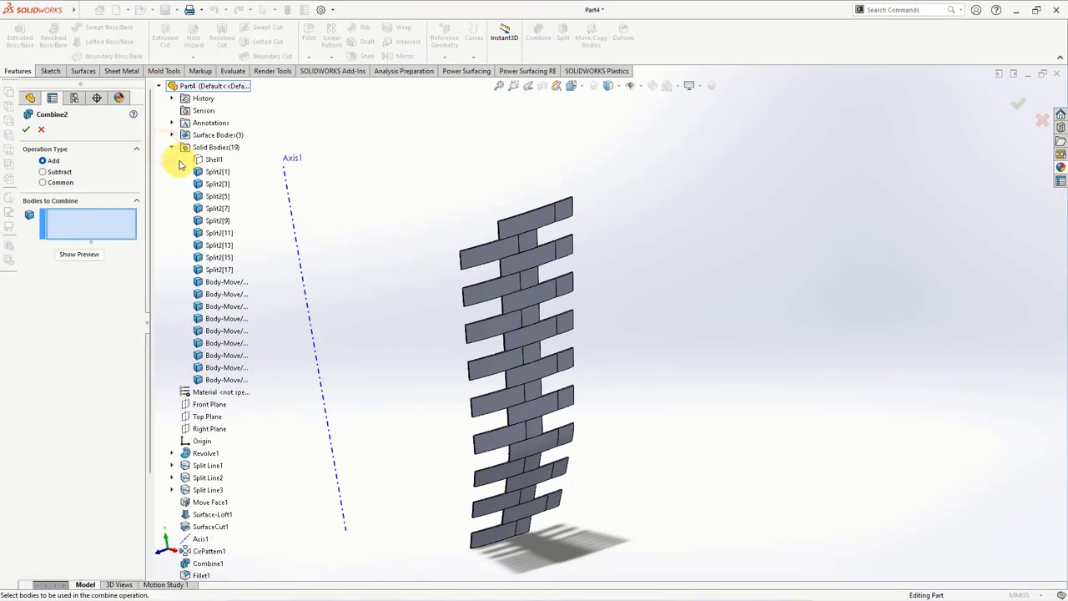
{"action": "left_click", "coordinate": [209, 171]}
{"action": "left_click", "coordinate": [210, 380], "text": "shift"}
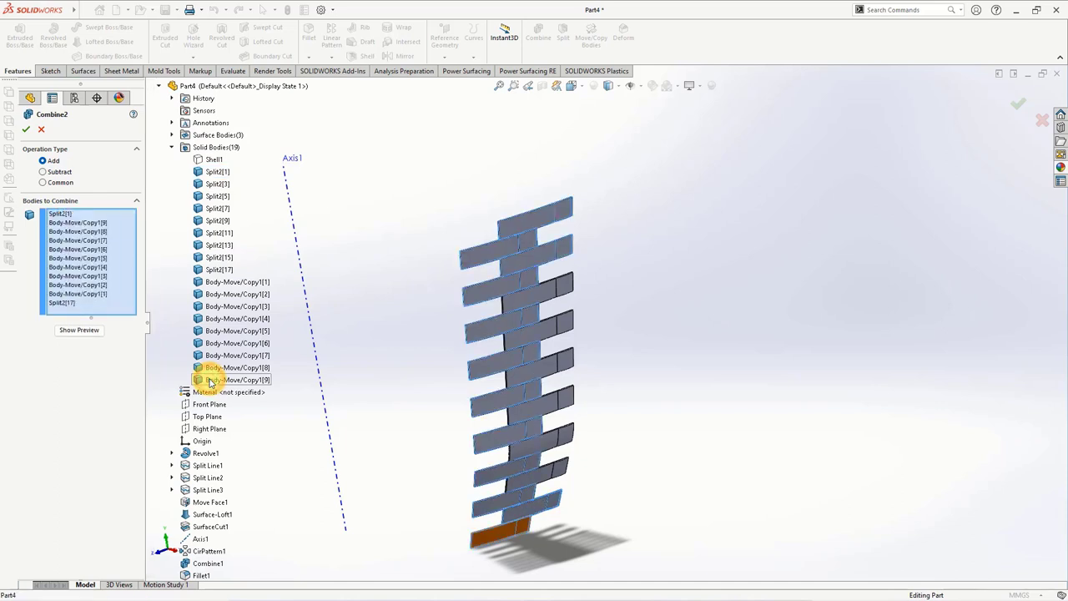
{"action": "left_click", "coordinate": [88, 391]}
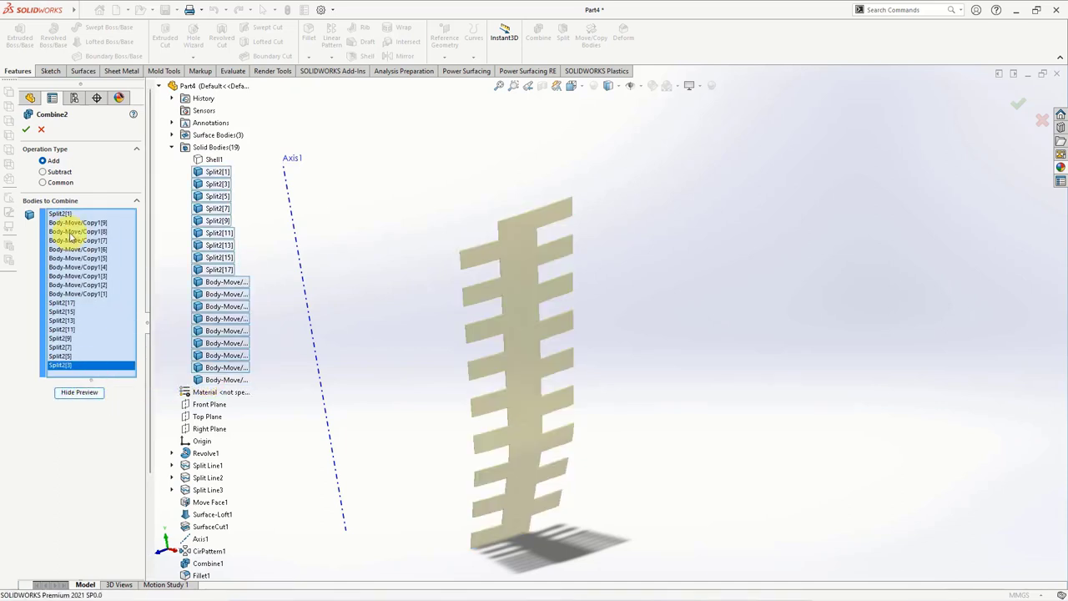
{"action": "left_click", "coordinate": [26, 130]}
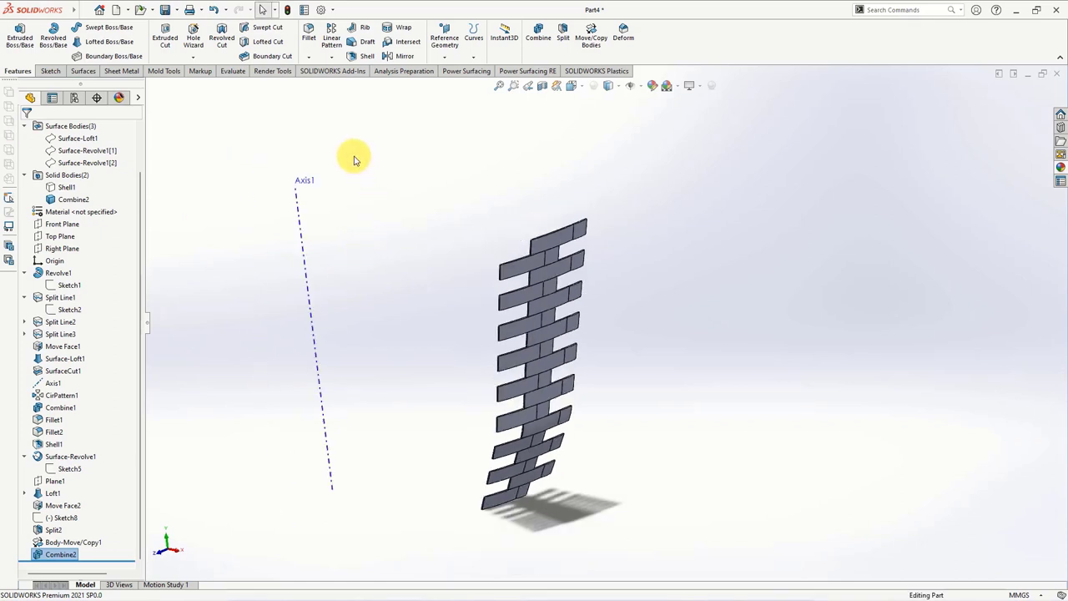
Circular-pattern the Combine2 body about Axis1 with 10° spacing and 2 instances.
{"action": "left_click", "coordinate": [331, 55]}
{"action": "left_click", "coordinate": [337, 75]}
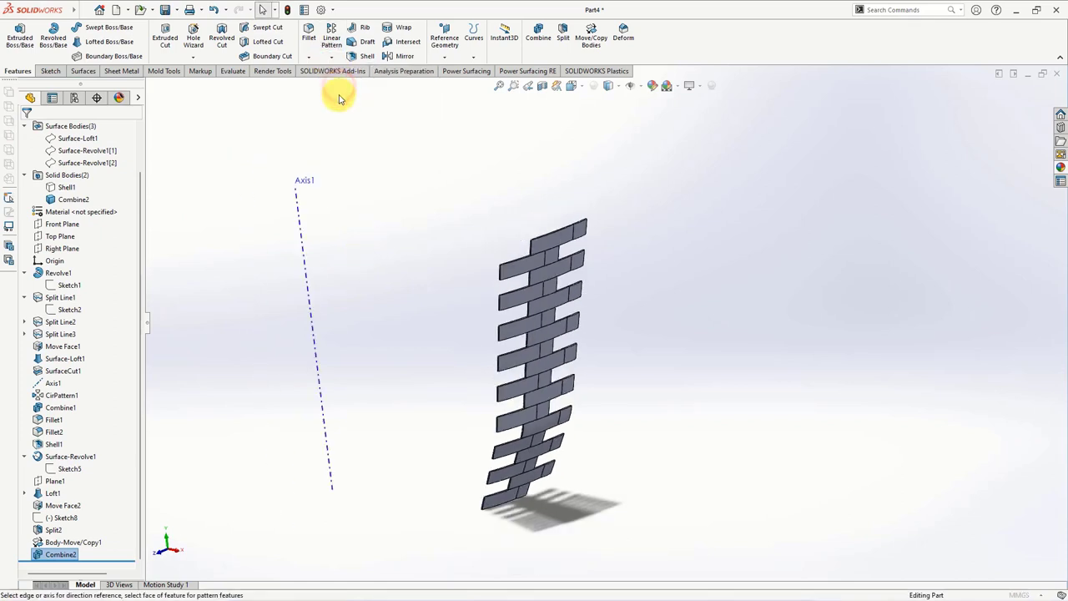
{"action": "left_click", "coordinate": [301, 221]}
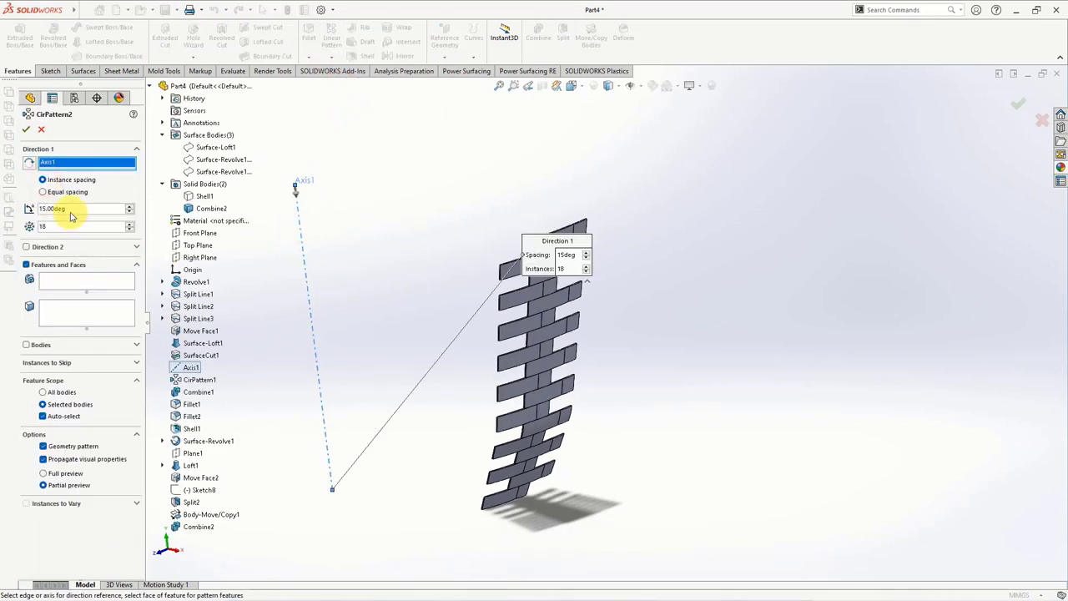
{"action": "type", "text": "10"}
{"action": "key", "text": "Return"}
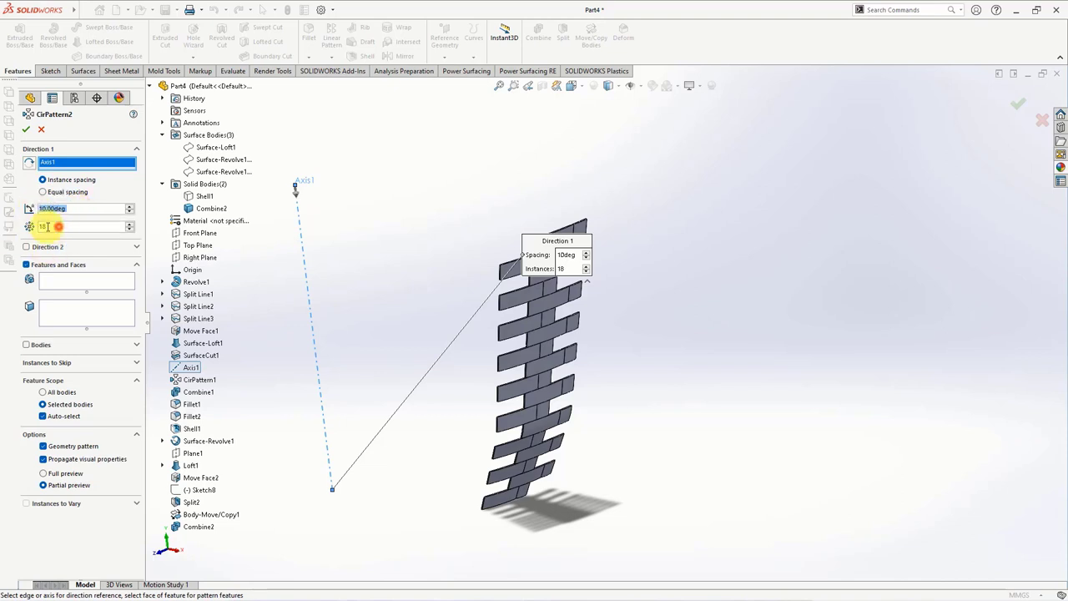
{"action": "double_click", "coordinate": [66, 226]}
{"action": "type", "text": "2"}
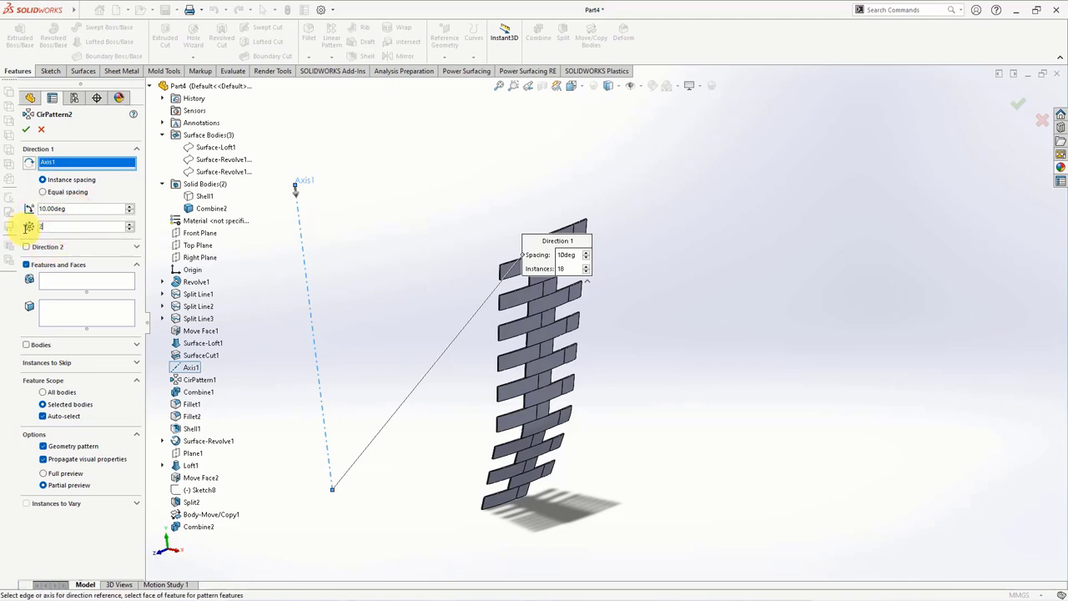
{"action": "left_click", "coordinate": [26, 344]}
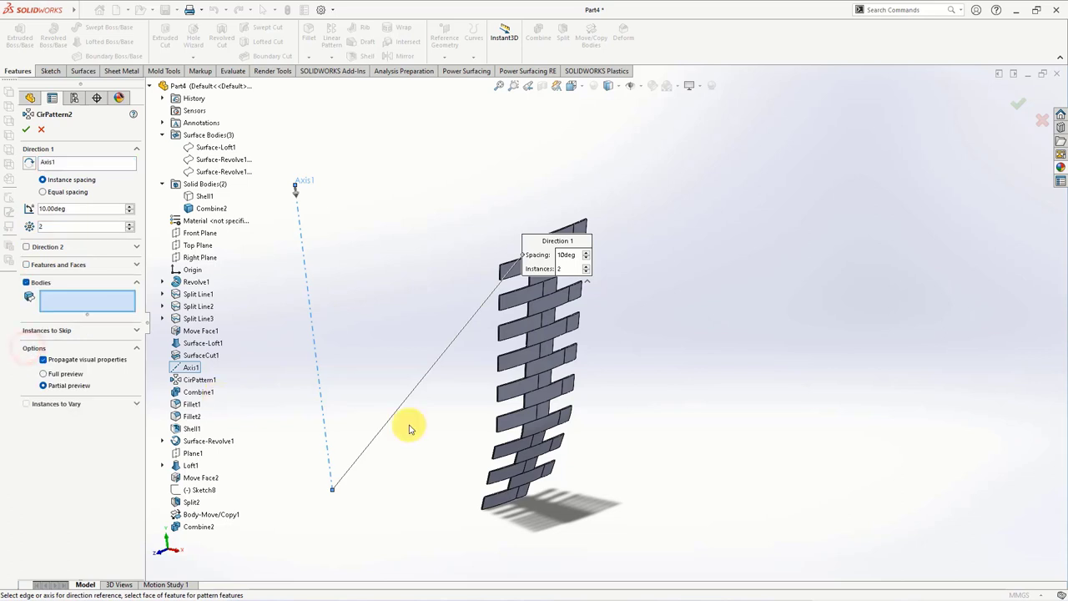
{"action": "left_click", "coordinate": [543, 363]}
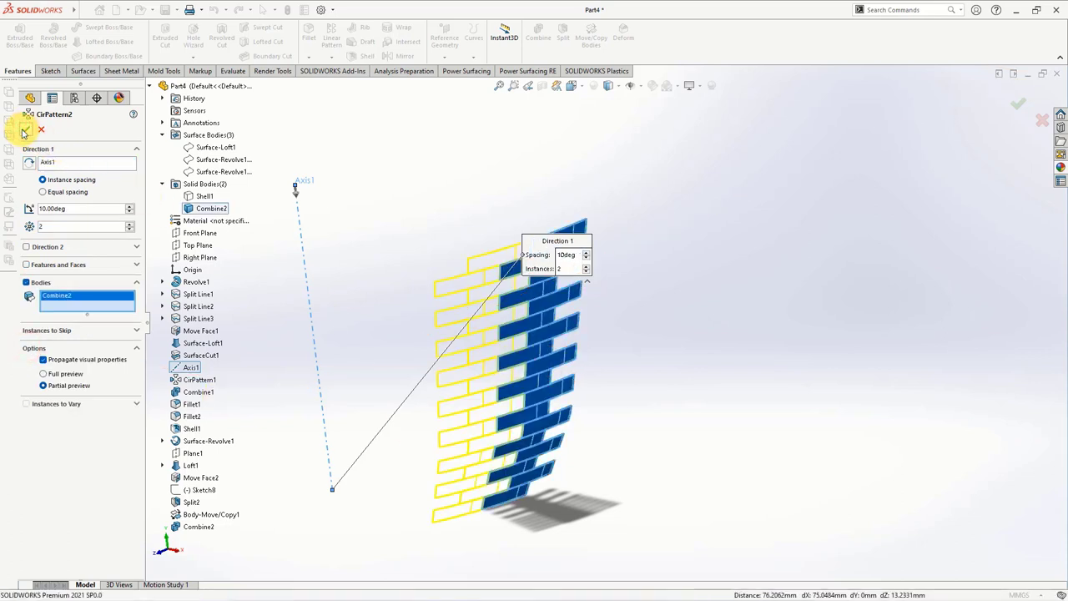
{"action": "left_click", "coordinate": [26, 130]}
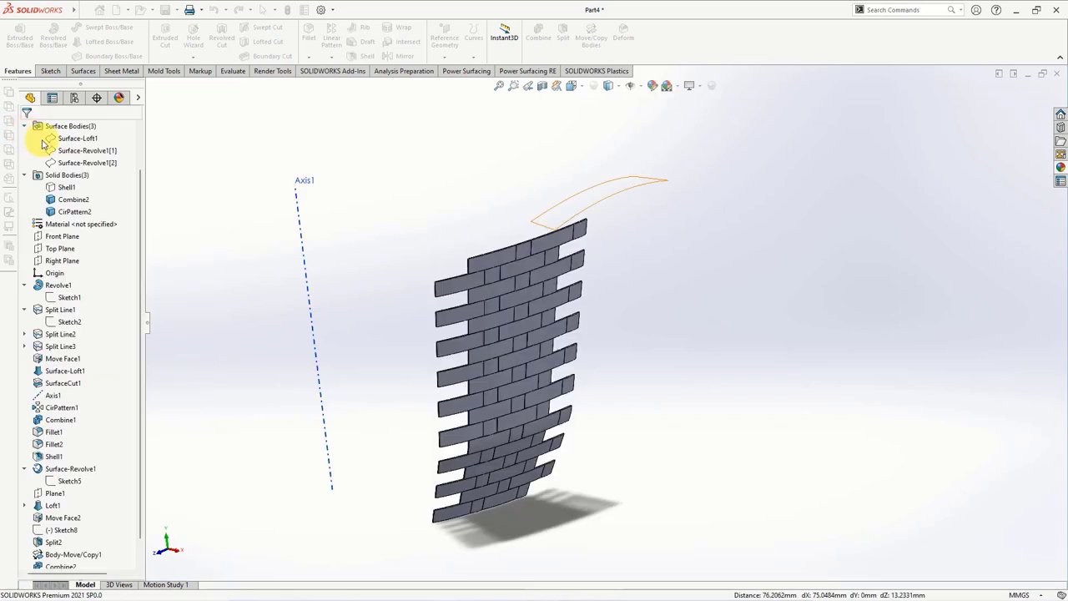
{"action": "left_click", "coordinate": [428, 199]}
{"action": "right_click", "coordinate": [529, 47]}
{"action": "left_click", "coordinate": [506, 143]}
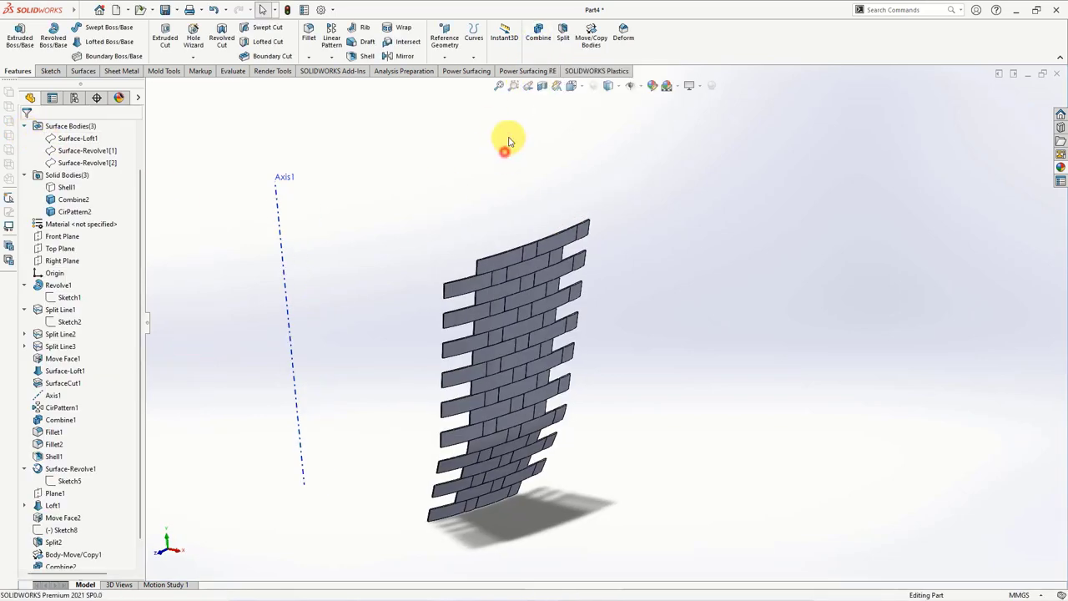
{"action": "left_click", "coordinate": [540, 32]}
{"action": "left_click", "coordinate": [575, 225]}
{"action": "left_click", "coordinate": [500, 255]}
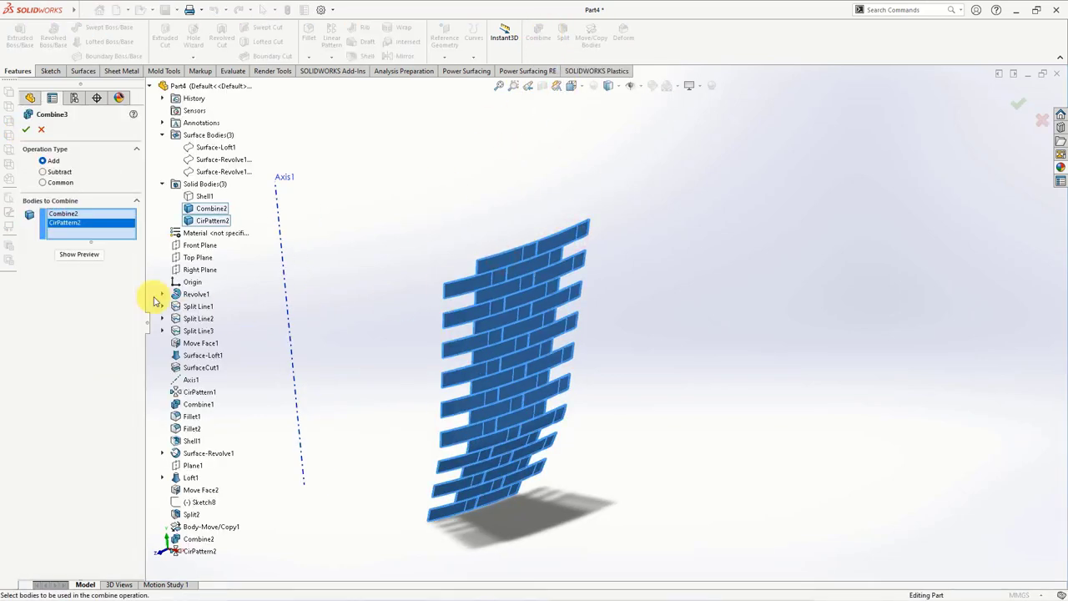
{"action": "left_click", "coordinate": [78, 255]}
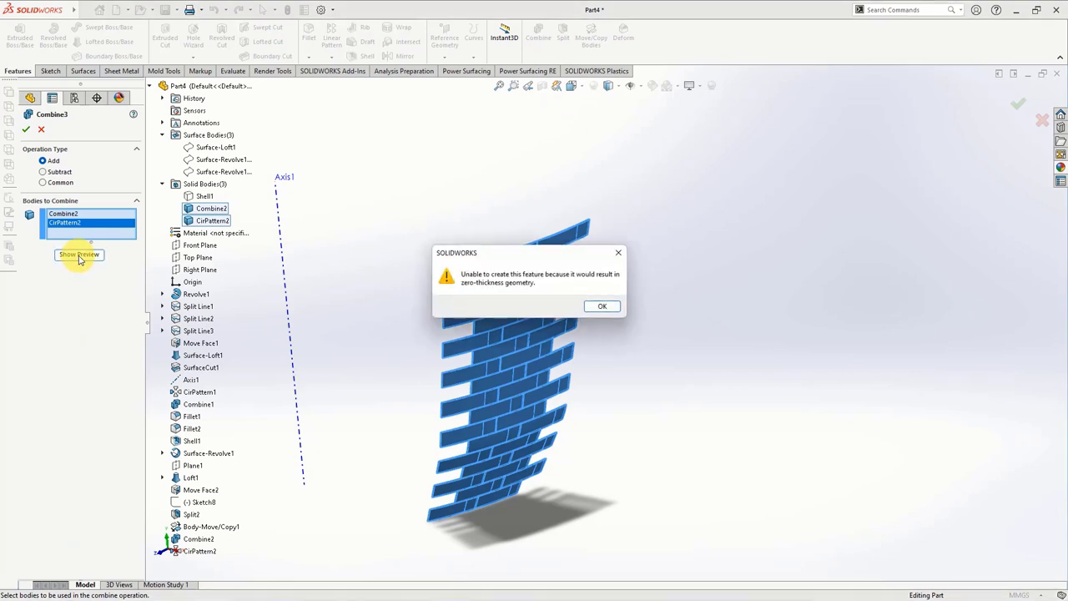
{"action": "left_click", "coordinate": [595, 305]}
{"action": "left_click", "coordinate": [41, 128]}
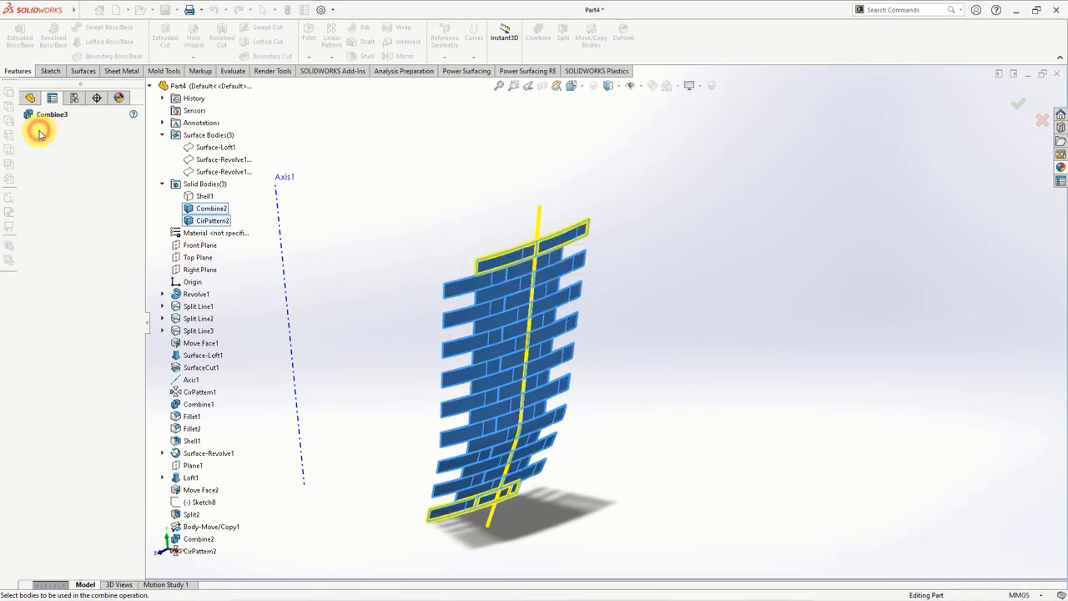
{"action": "scroll", "coordinate": [115, 509], "scroll_direction": "down", "scroll_amount": 1}
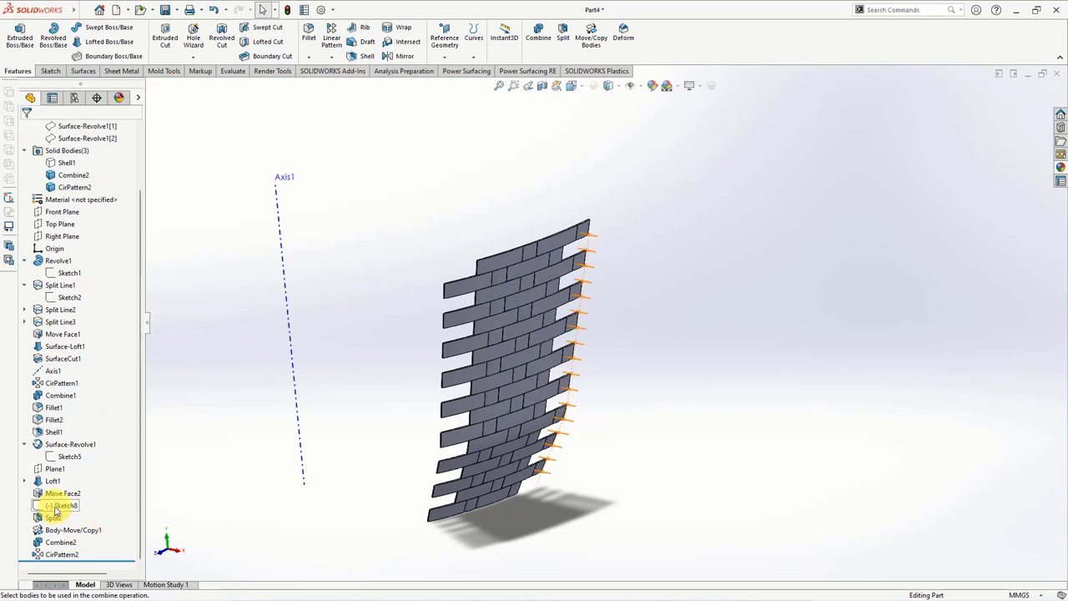
Roll back before Sketch8 and offset the thin piece's two faces by 0.10 mm with Move Face.
{"action": "left_click", "coordinate": [58, 505]}
{"action": "left_click", "coordinate": [115, 472]}
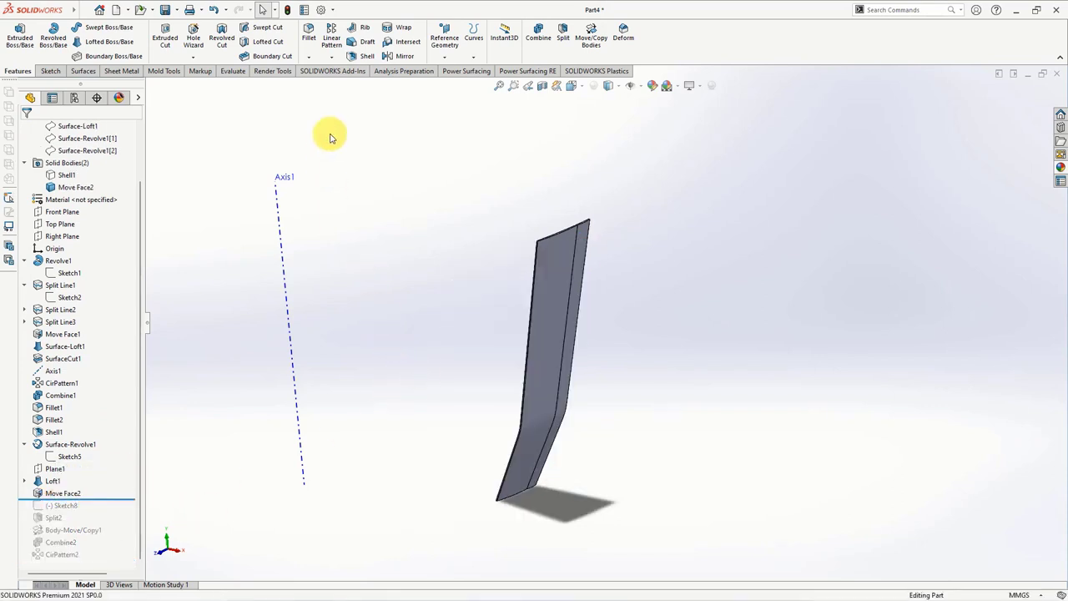
{"action": "left_click", "coordinate": [163, 71]}
{"action": "left_click", "coordinate": [240, 55]}
{"action": "scroll", "coordinate": [550, 259], "scroll_direction": "down", "scroll_amount": 3}
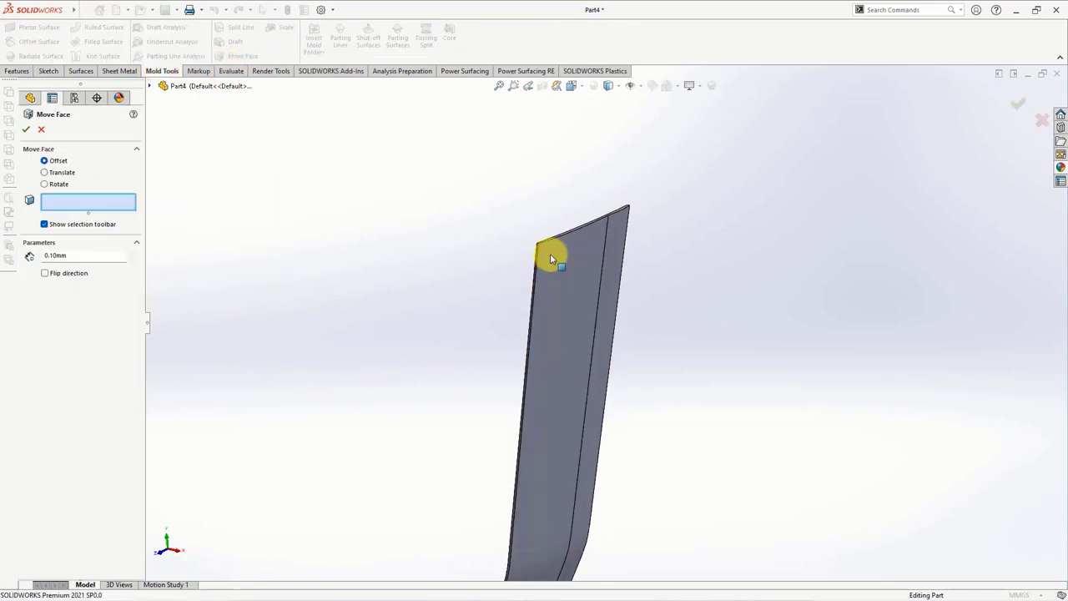
{"action": "scroll", "coordinate": [549, 259], "scroll_direction": "down", "scroll_amount": 2}
{"action": "left_click", "coordinate": [543, 271]}
{"action": "mouse_move", "coordinate": [543, 271]}
{"action": "middle_mouse_down"}
{"action": "mouse_move", "coordinate": [631, 331]}
{"action": "mouse_move", "coordinate": [685, 258]}
{"action": "middle_mouse_up"}
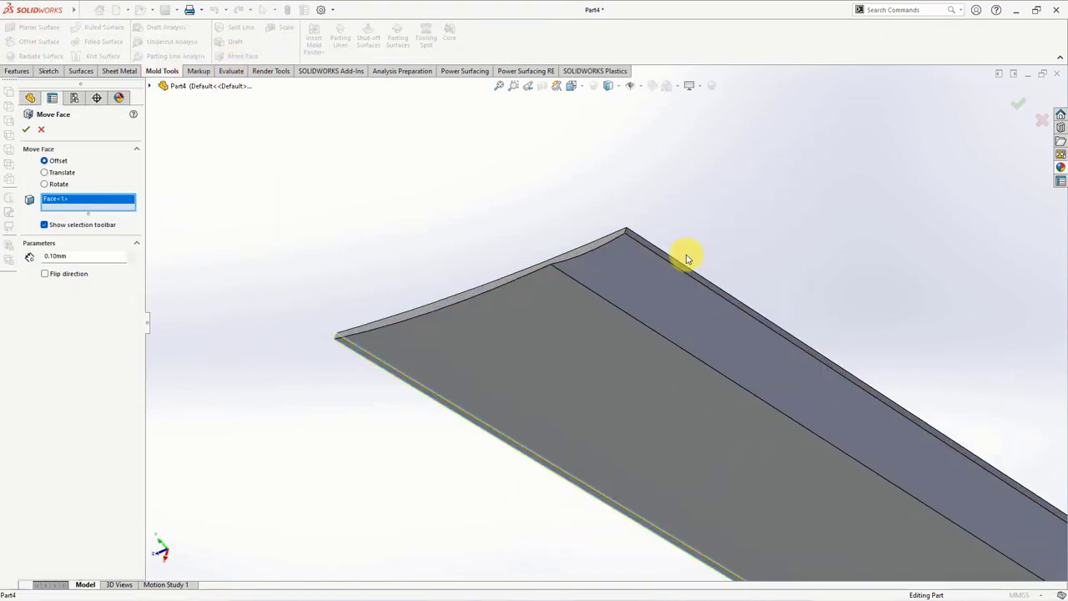
{"action": "left_click", "coordinate": [670, 258]}
{"action": "right_click", "coordinate": [670, 258]}
Roll the history forward to the end so Sketch8 and all later features rebuild.
{"action": "scroll", "coordinate": [604, 256], "scroll_direction": "up", "scroll_amount": 5}
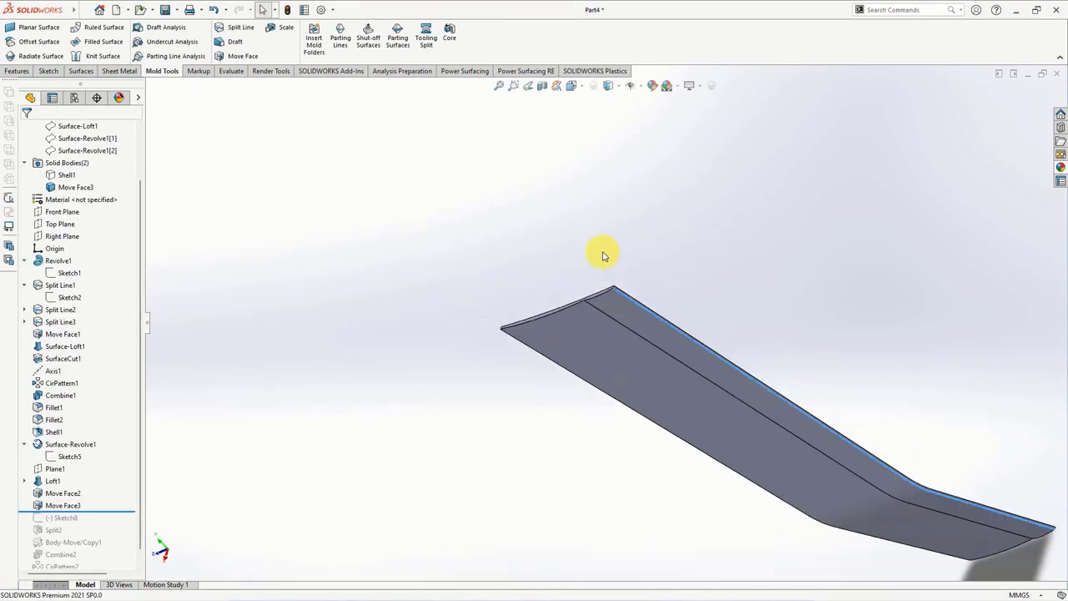
{"action": "middle_click_drag", "start_coordinate": [604, 256], "coordinate": [665, 239]}
{"action": "scroll", "coordinate": [126, 512], "scroll_direction": "down", "scroll_amount": 1}
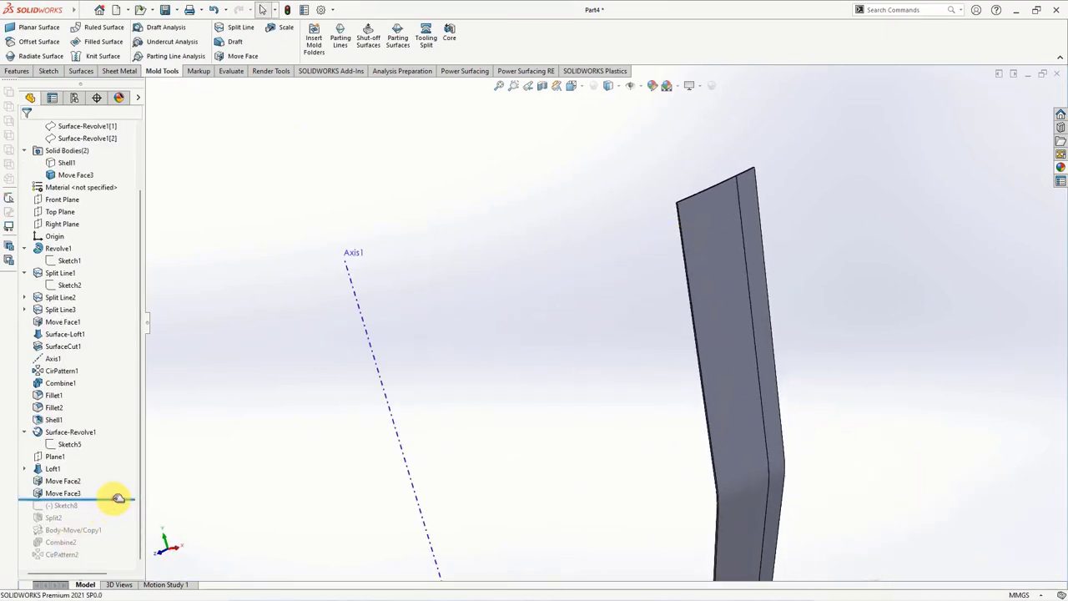
{"action": "left_click_drag", "start_coordinate": [119, 498], "coordinate": [117, 544]}
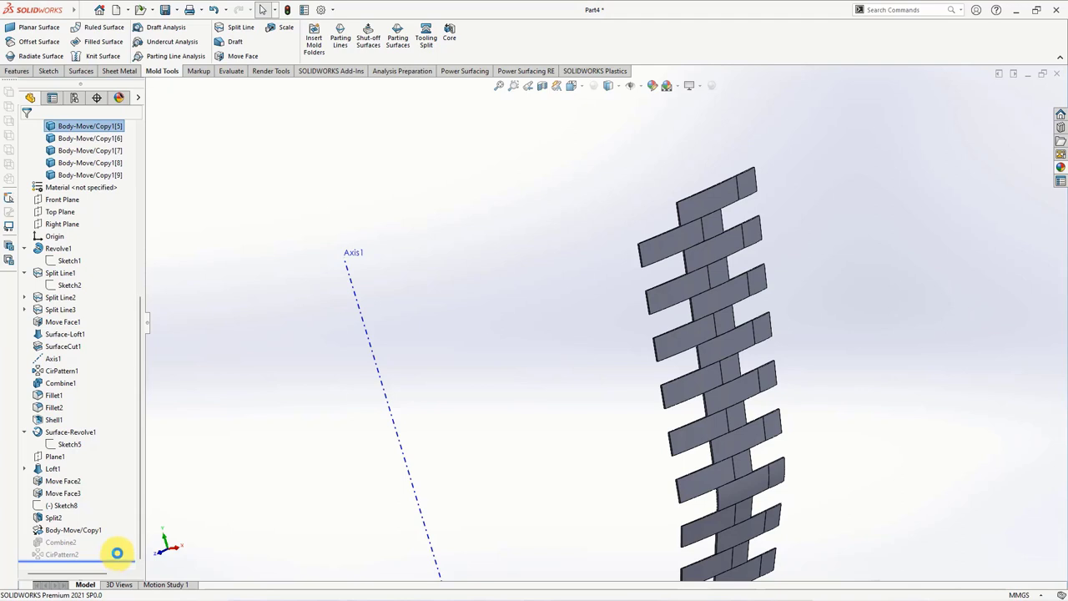
{"action": "left_click_drag", "start_coordinate": [117, 552], "coordinate": [118, 563]}
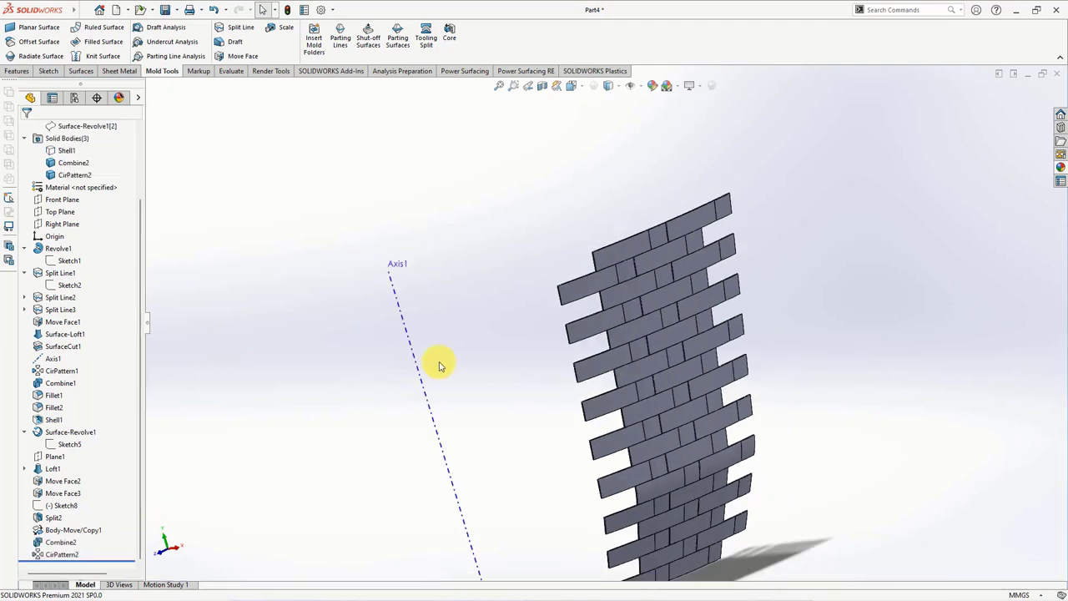
Combine CirPattern2 and Combine2 into Combine3, then move the rollback bar above Combine3.
{"action": "left_click", "coordinate": [17, 71]}
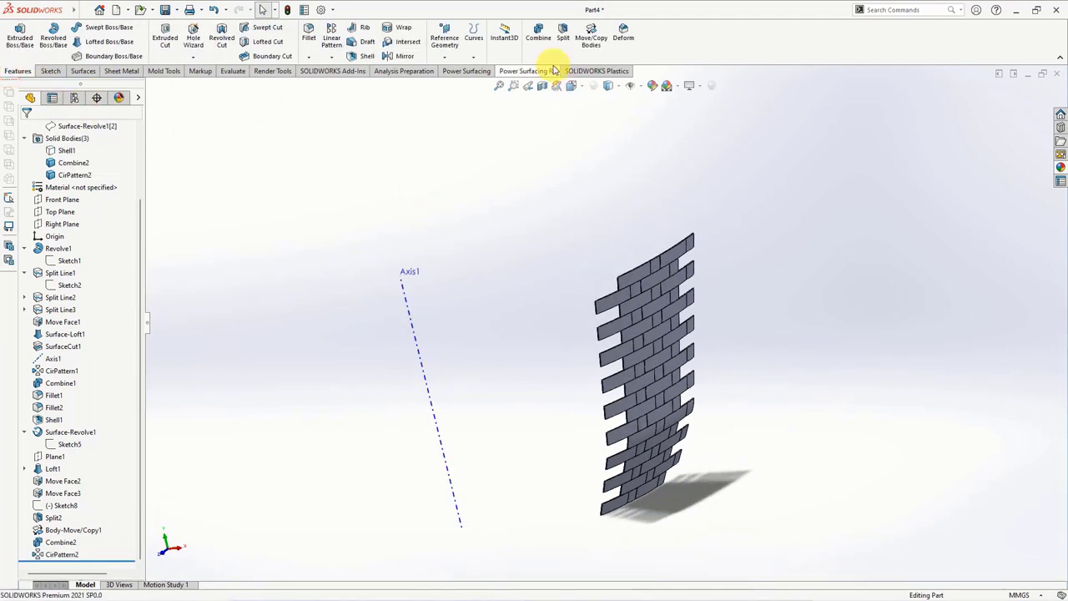
{"action": "left_click", "coordinate": [538, 38]}
{"action": "left_click", "coordinate": [663, 291]}
{"action": "left_click", "coordinate": [603, 315]}
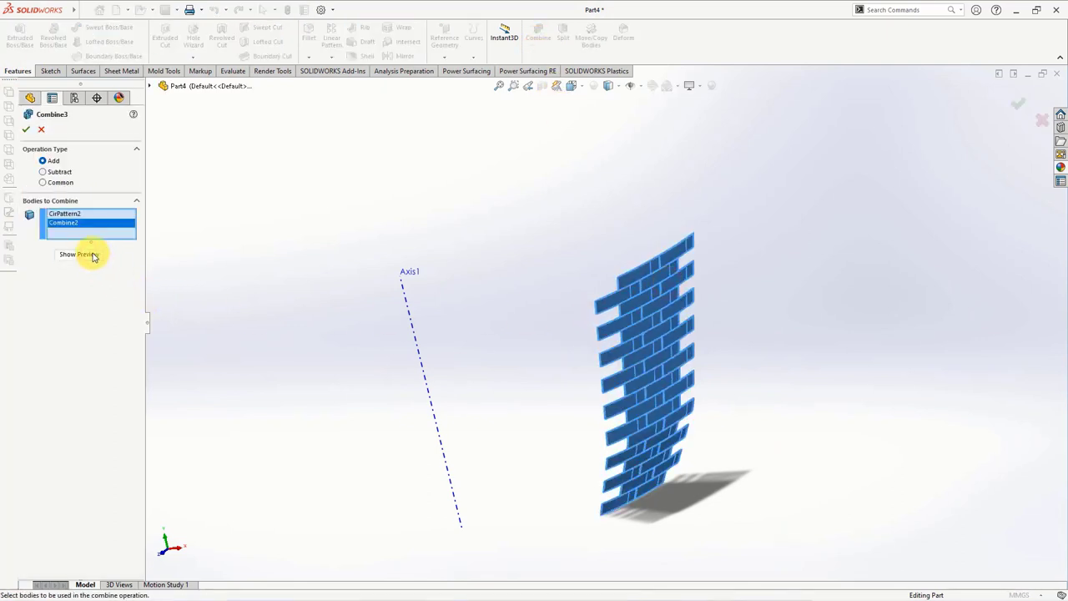
{"action": "scroll", "coordinate": [662, 305], "scroll_direction": "down", "scroll_amount": 4}
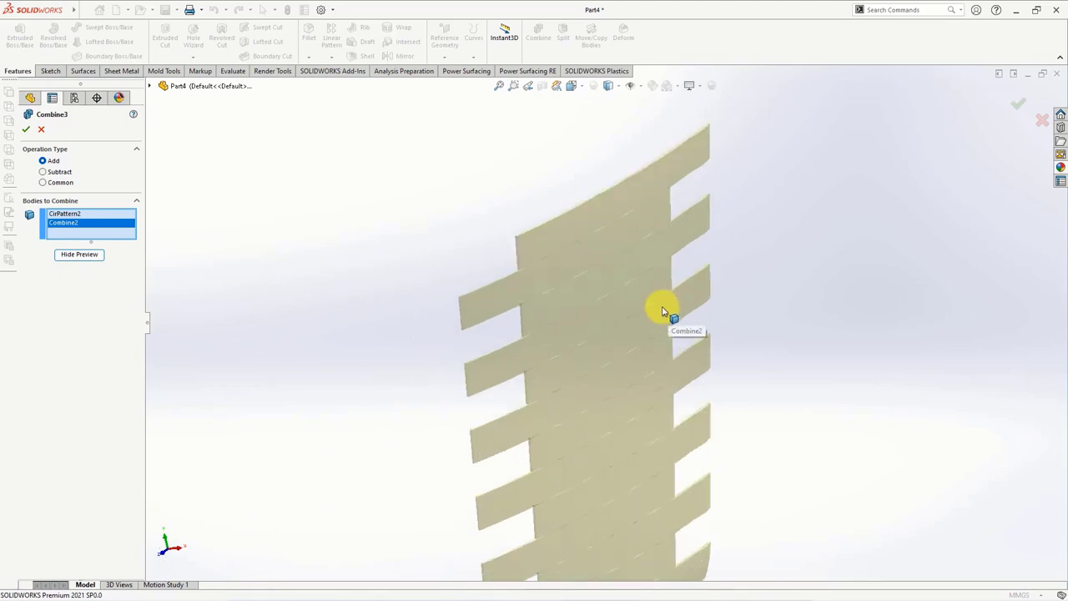
{"action": "middle_click_drag", "start_coordinate": [662, 305], "coordinate": [644, 247]}
{"action": "left_click", "coordinate": [26, 129]}
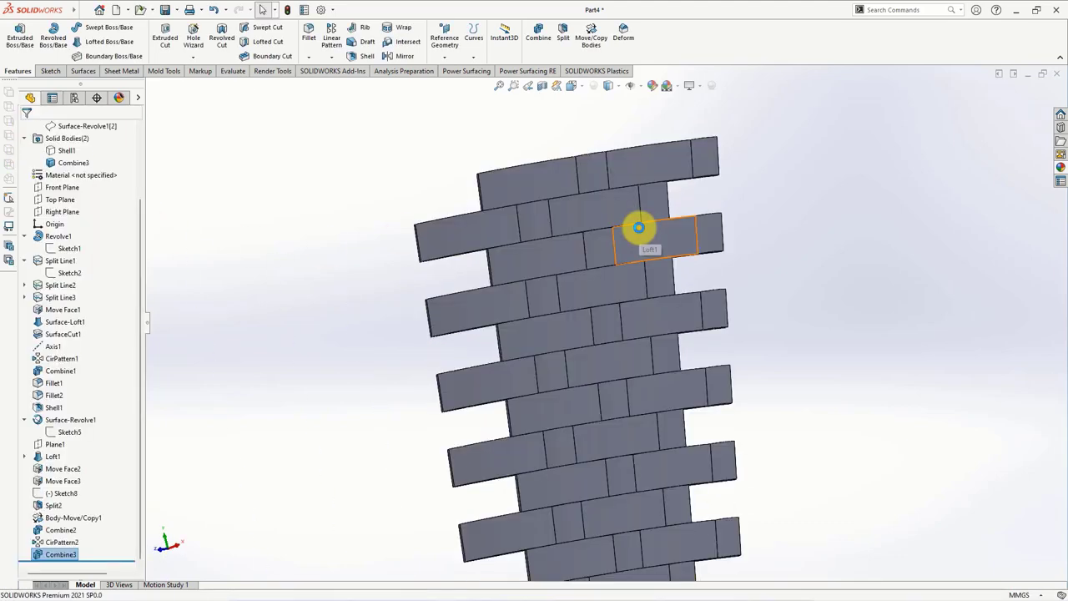
{"action": "mouse_move", "coordinate": [629, 257]}
{"action": "middle_mouse_down"}
{"action": "mouse_move", "coordinate": [662, 320]}
{"action": "mouse_move", "coordinate": [656, 298]}
{"action": "middle_mouse_up"}
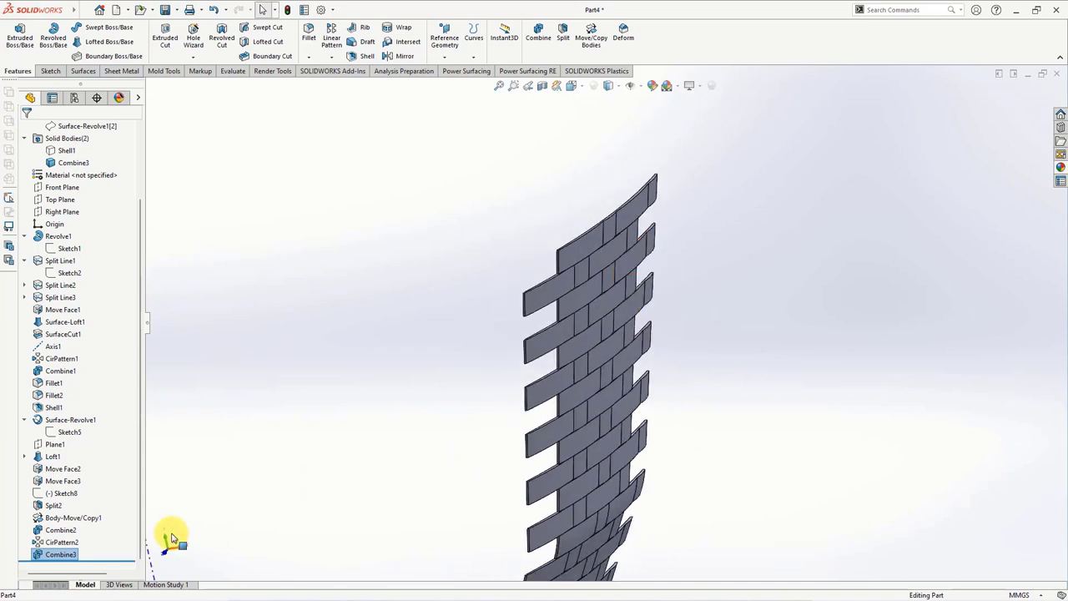
{"action": "left_click_drag", "start_coordinate": [112, 560], "coordinate": [106, 551]}
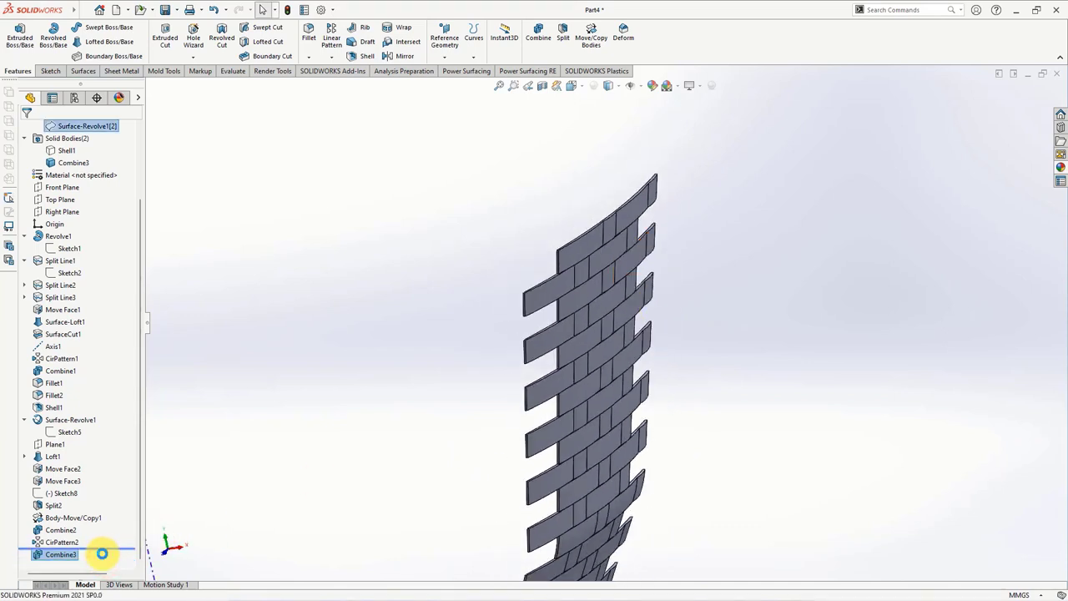
Increase the CirPattern2 brick pattern to 9 instances.
{"action": "left_click", "coordinate": [62, 542]}
{"action": "left_click", "coordinate": [66, 506]}
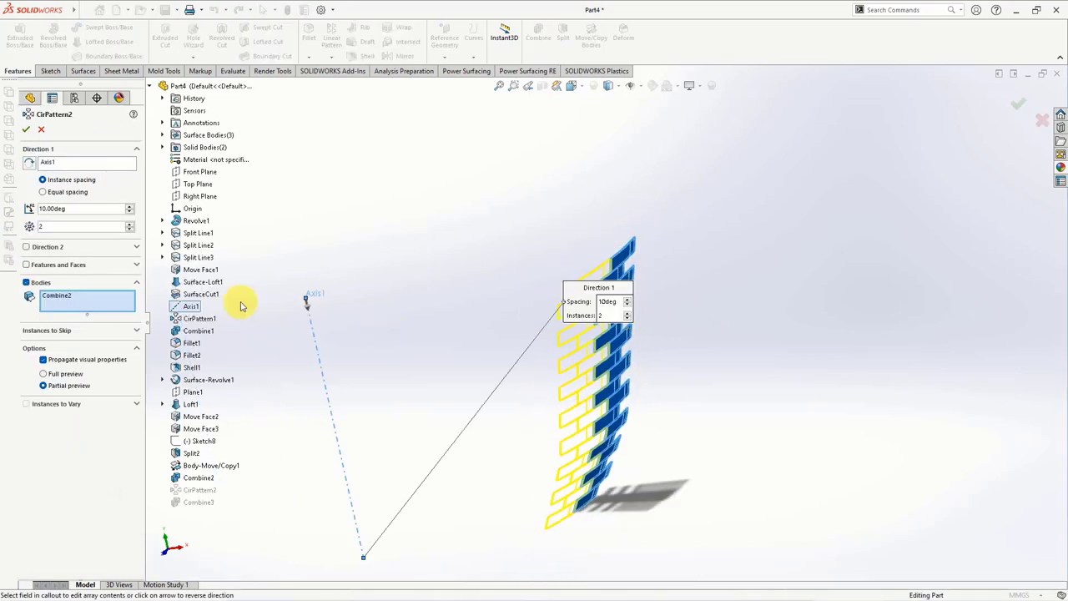
{"action": "left_click", "coordinate": [128, 225]}
{"action": "left_click", "coordinate": [129, 225]}
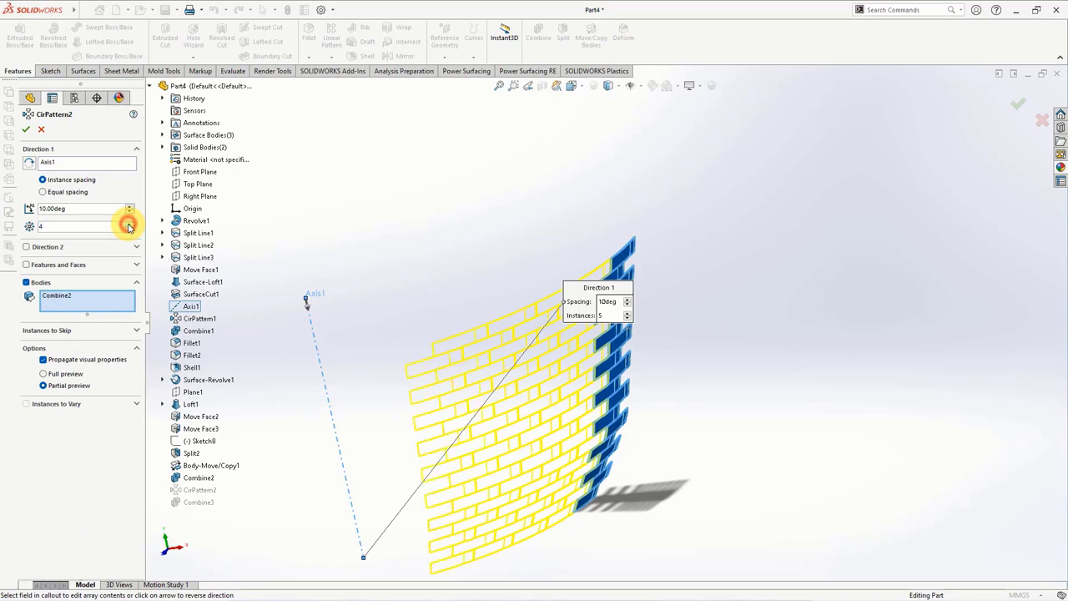
{"action": "left_click", "coordinate": [128, 225]}
{"action": "left_click", "coordinate": [128, 225]}
{"action": "left_click", "coordinate": [130, 223]}
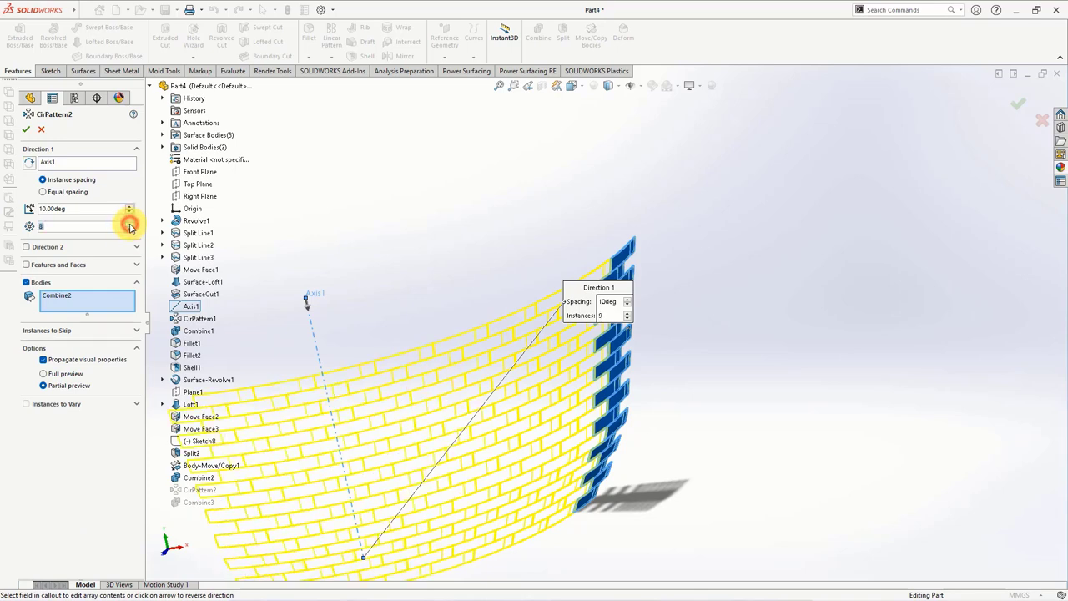
{"action": "left_click", "coordinate": [26, 131]}
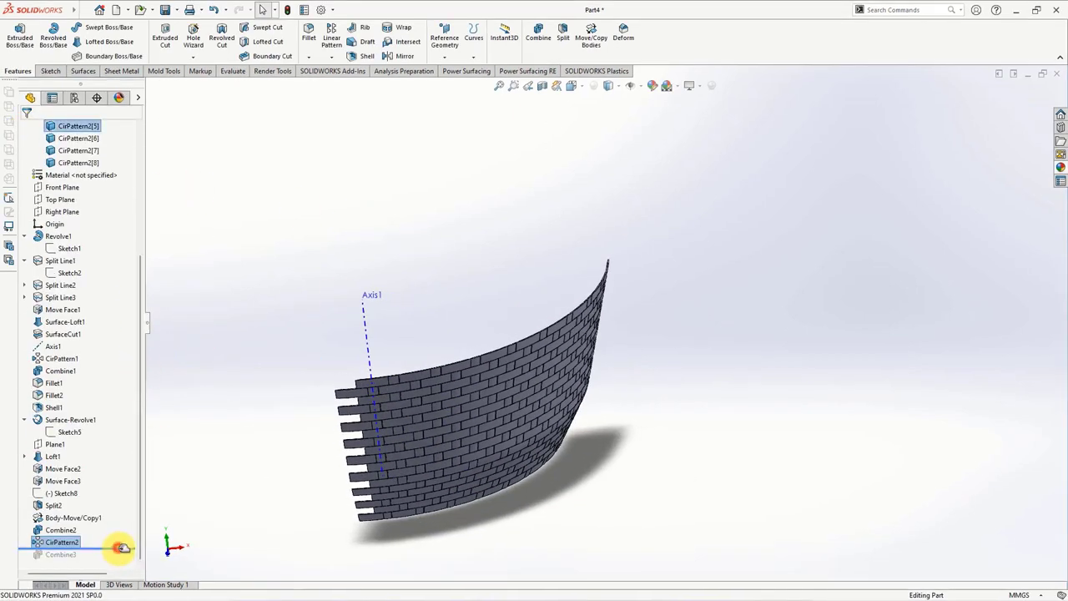
Redefine Combine3 to merge Combine2 with CirPattern2 copies [1] through [8].
{"action": "left_click_drag", "start_coordinate": [123, 547], "coordinate": [59, 554]}
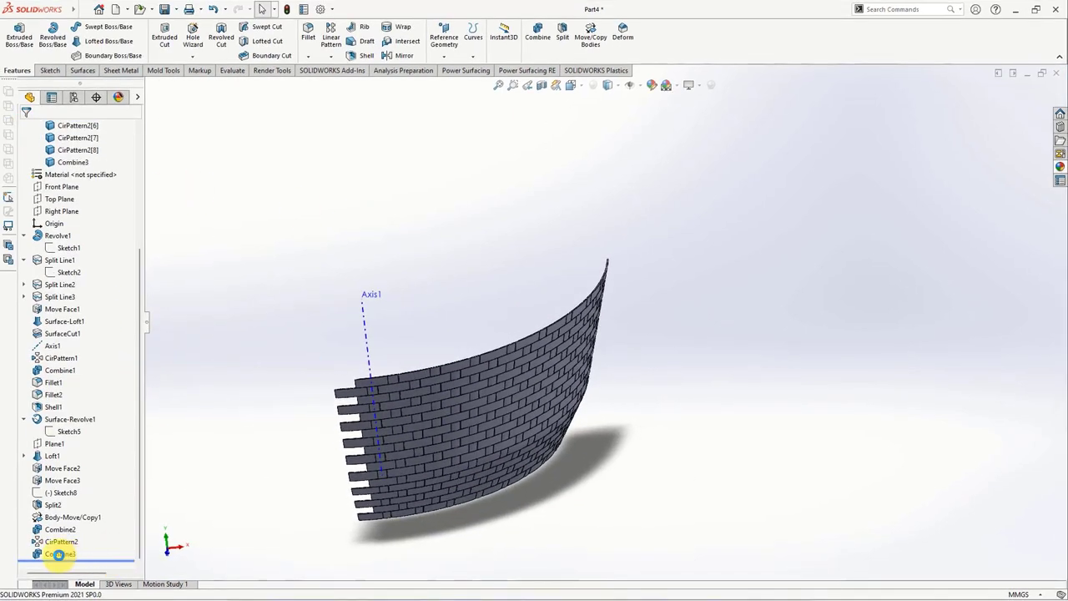
{"action": "left_click", "coordinate": [52, 553]}
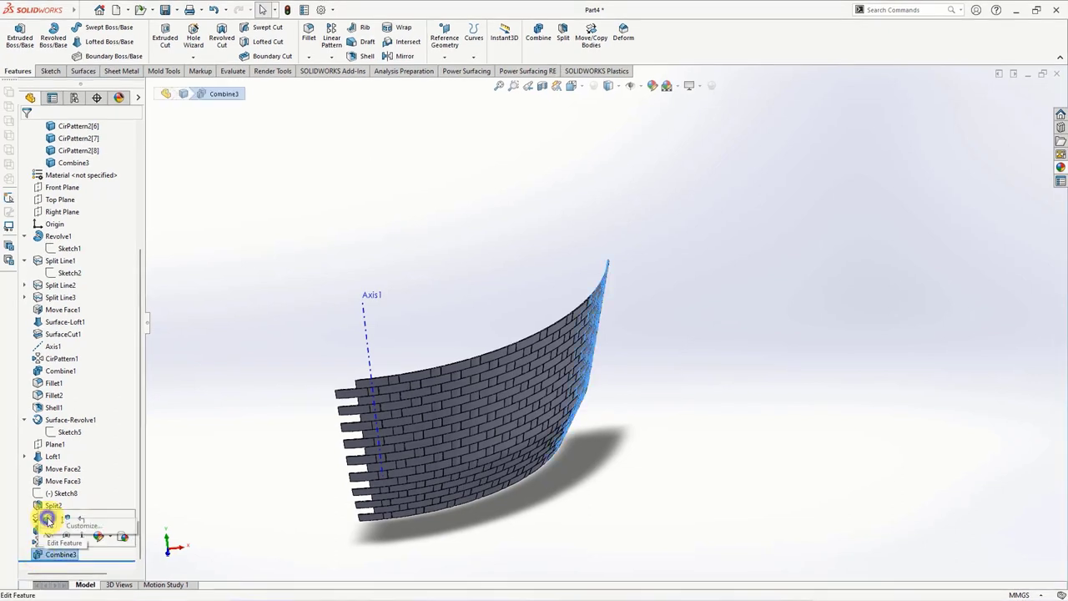
{"action": "left_click", "coordinate": [209, 519]}
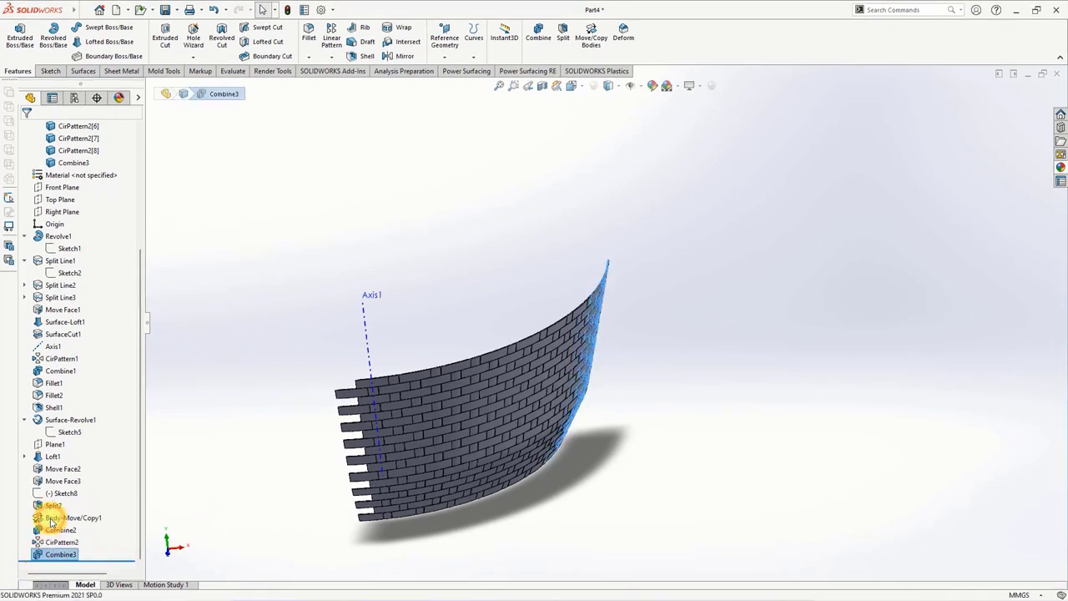
{"action": "left_click", "coordinate": [150, 86]}
{"action": "right_click", "coordinate": [107, 224]}
{"action": "left_click", "coordinate": [143, 234]}
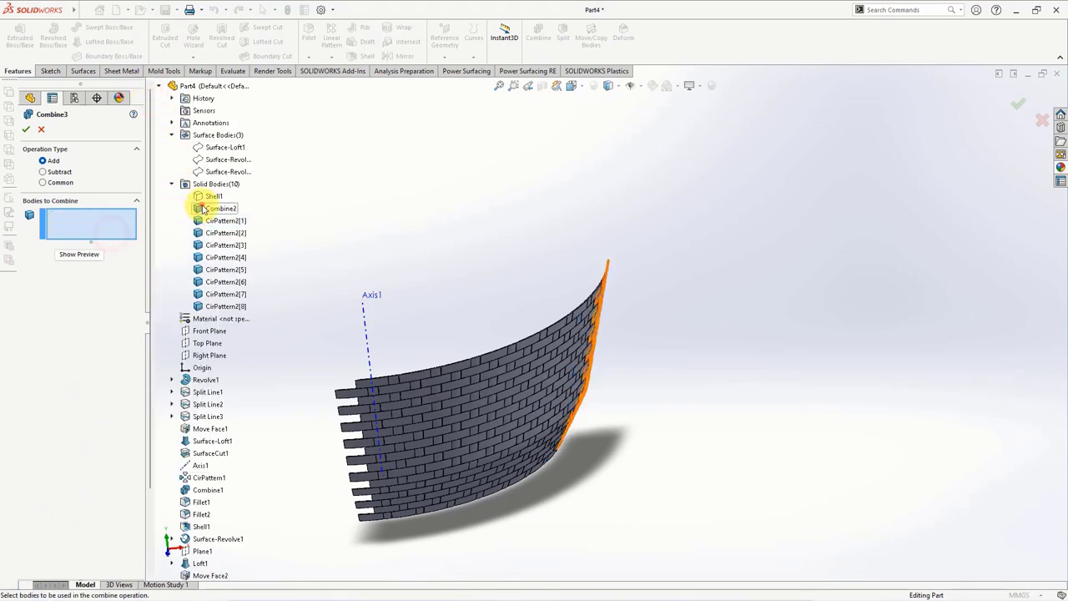
{"action": "left_click", "coordinate": [218, 208]}
{"action": "left_click", "coordinate": [201, 308], "text": "shift"}
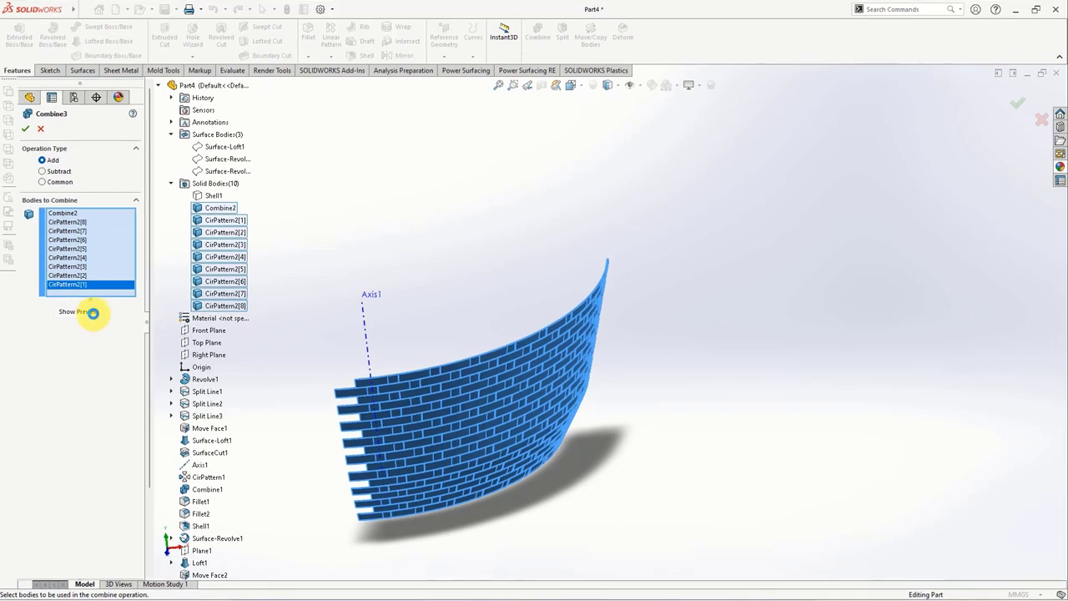
{"action": "left_click", "coordinate": [91, 312]}
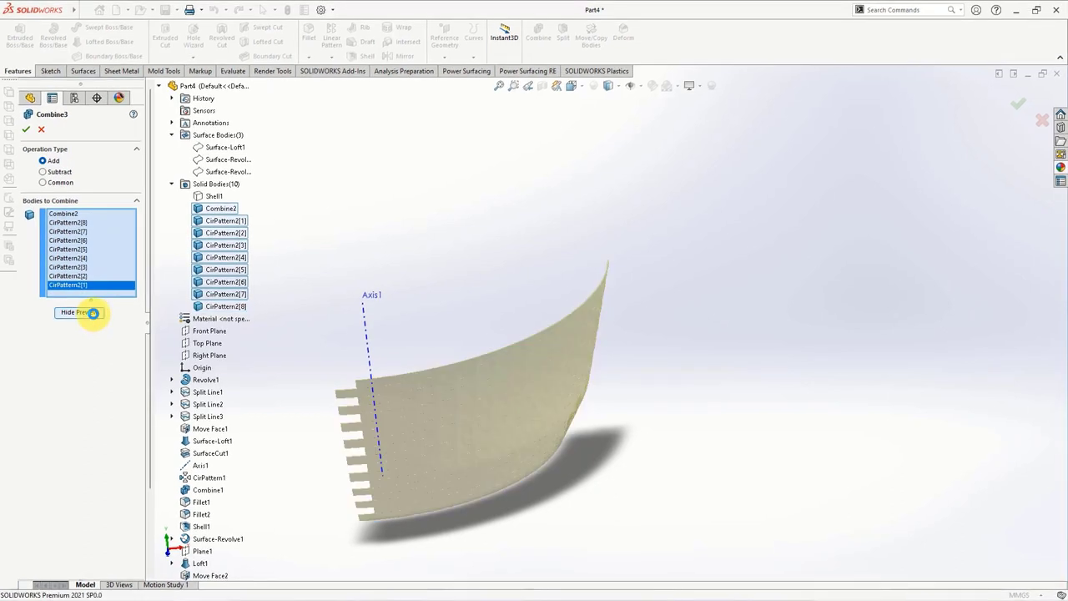
{"action": "left_click", "coordinate": [26, 129]}
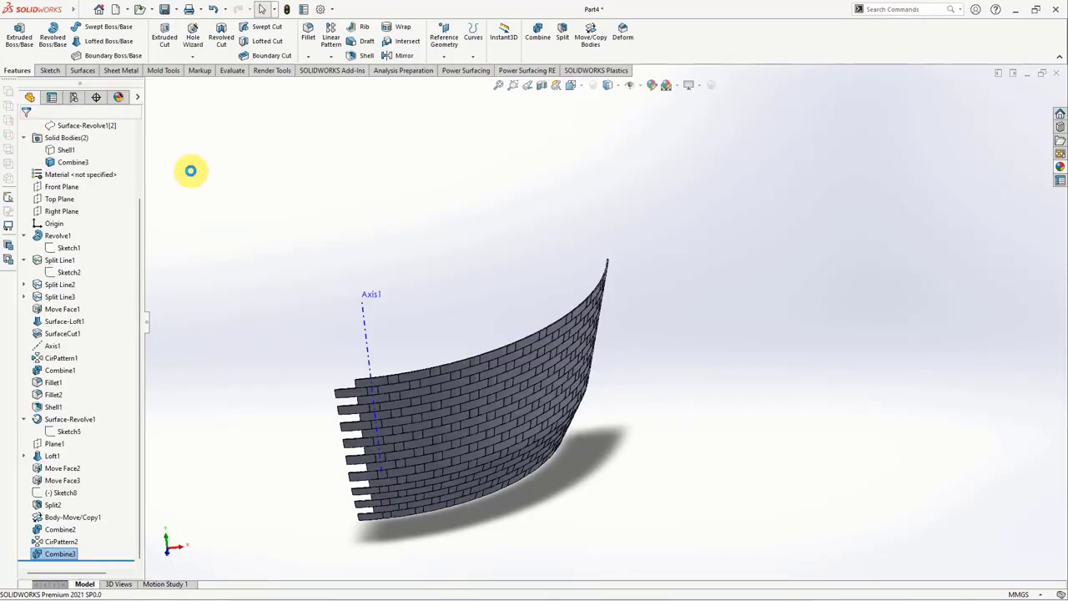
Circular-pattern the Combine3 body 4 times, equally spaced over 360° about Axis1.
{"action": "left_click", "coordinate": [331, 56]}
{"action": "left_click", "coordinate": [342, 86]}
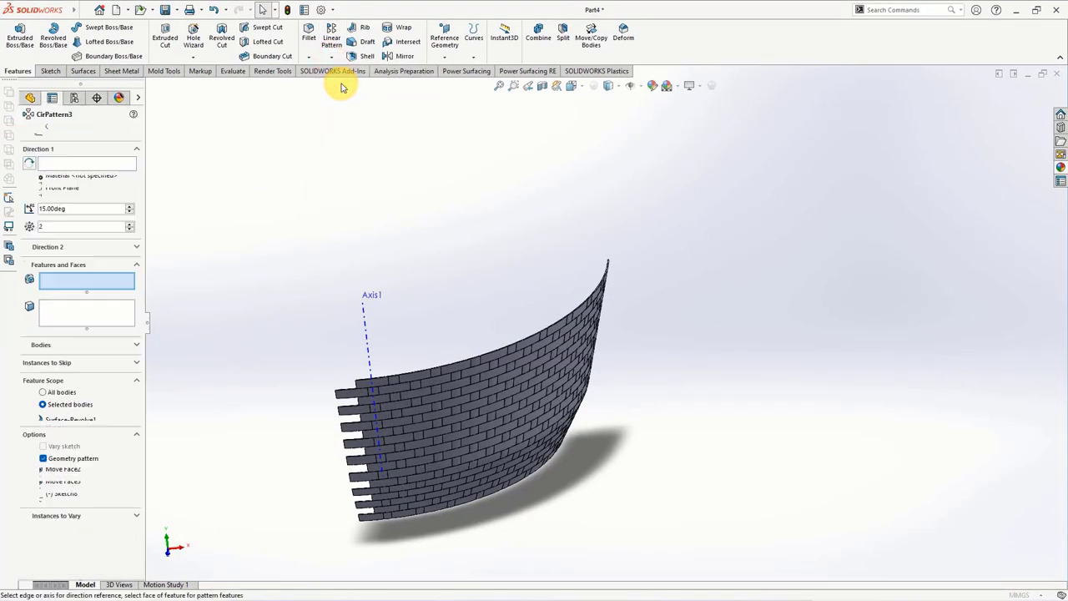
{"action": "left_click", "coordinate": [26, 348]}
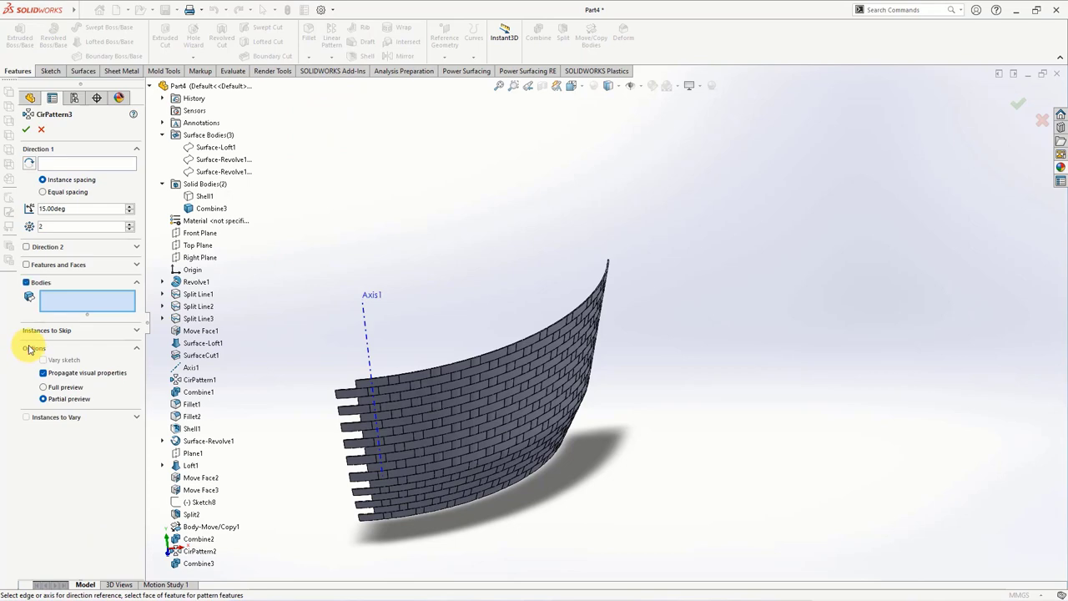
{"action": "left_click", "coordinate": [364, 361]}
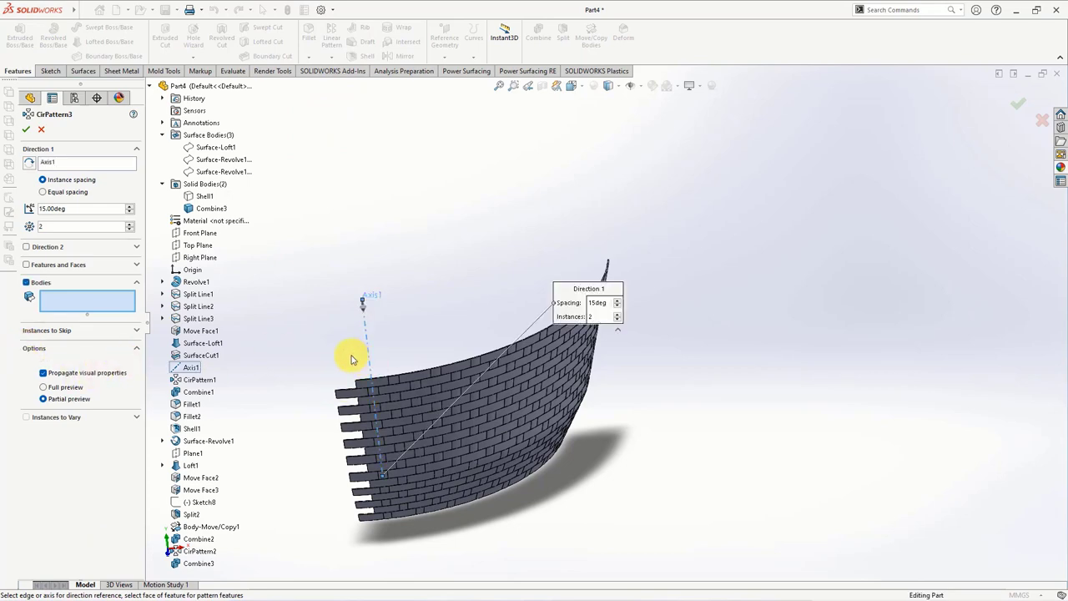
{"action": "left_click", "coordinate": [385, 385]}
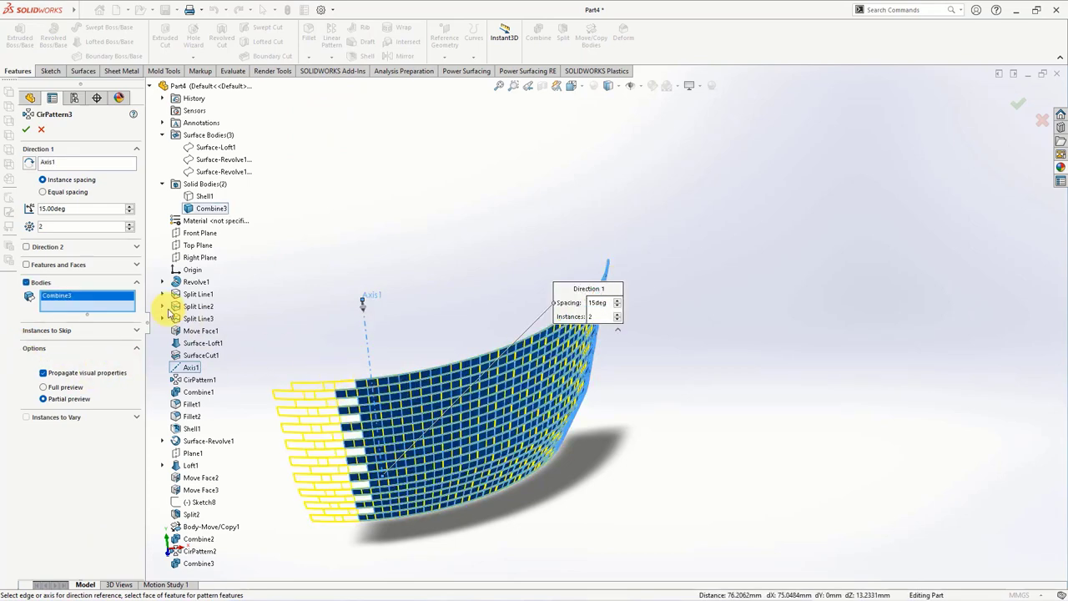
{"action": "left_click", "coordinate": [46, 191]}
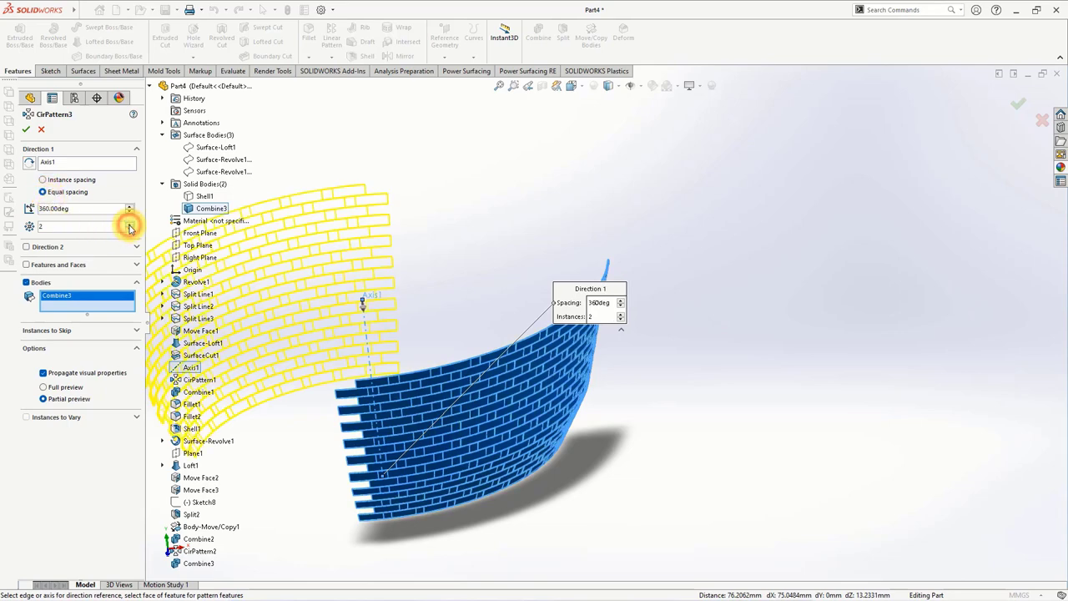
{"action": "left_click", "coordinate": [130, 227]}
{"action": "left_click", "coordinate": [129, 227]}
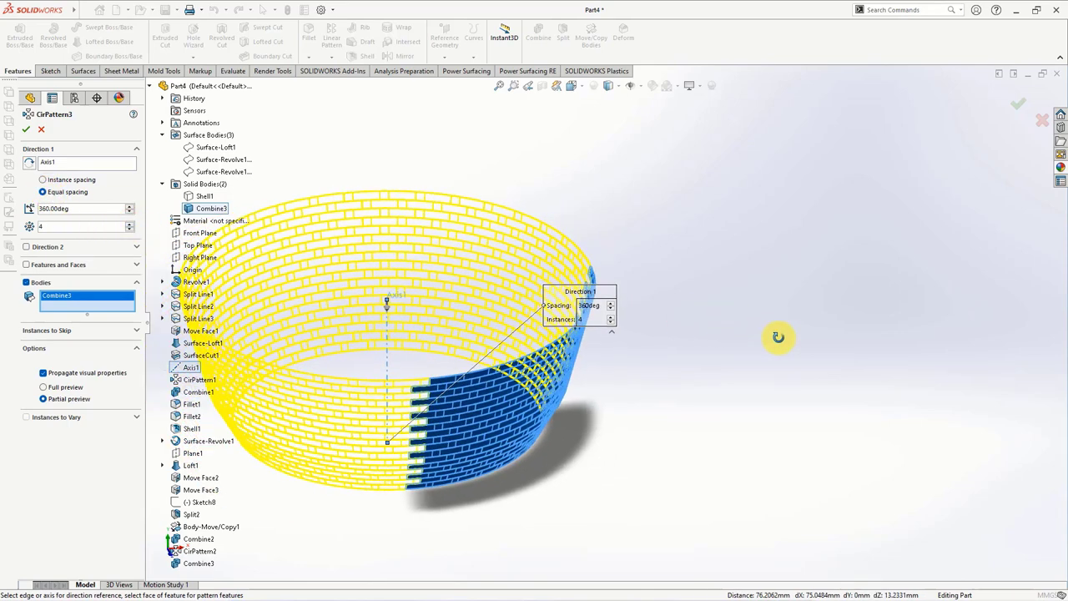
{"action": "left_click", "coordinate": [26, 130]}
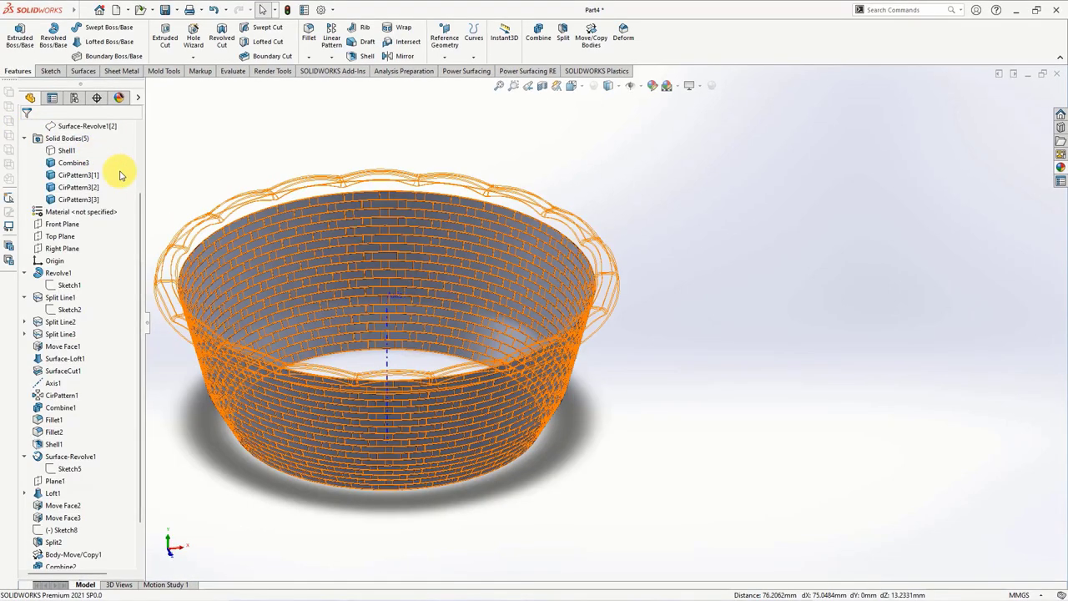
{"action": "key", "text": "f"}
{"action": "key", "text": "Up"}
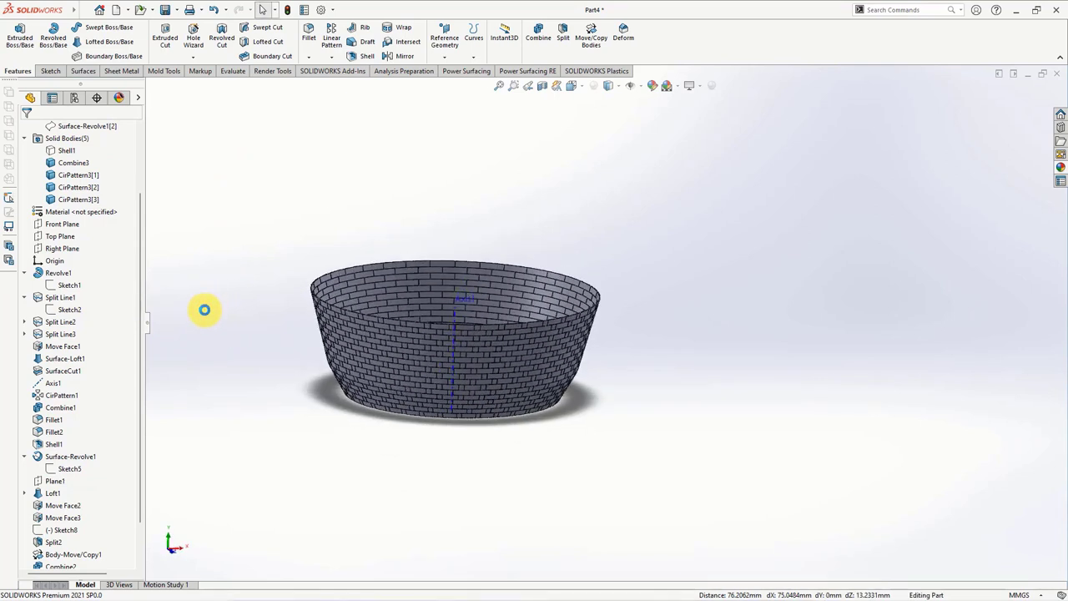
Revolve Sketch5 about Line4, using the sketch contour as the profile.
{"action": "left_click", "coordinate": [67, 469]}
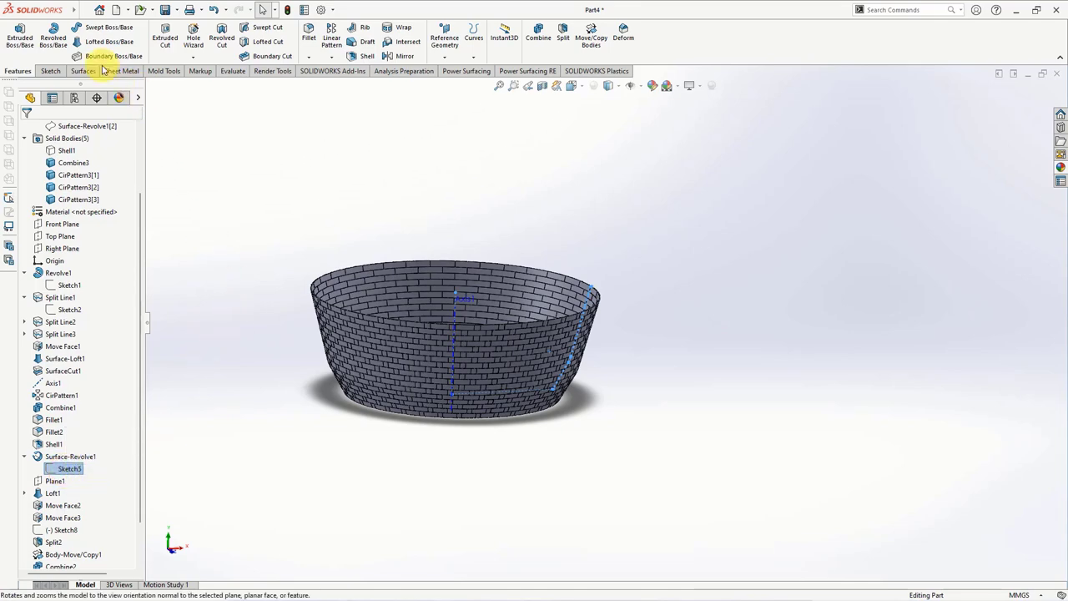
{"action": "left_click", "coordinate": [53, 39]}
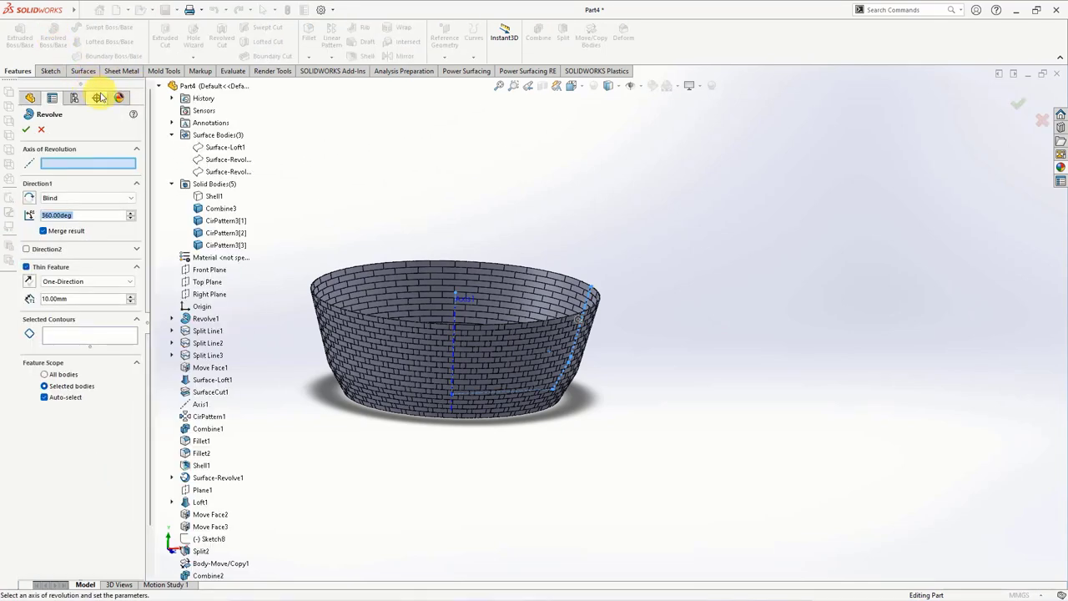
{"action": "middle_click_drag", "start_coordinate": [415, 271], "coordinate": [412, 317]}
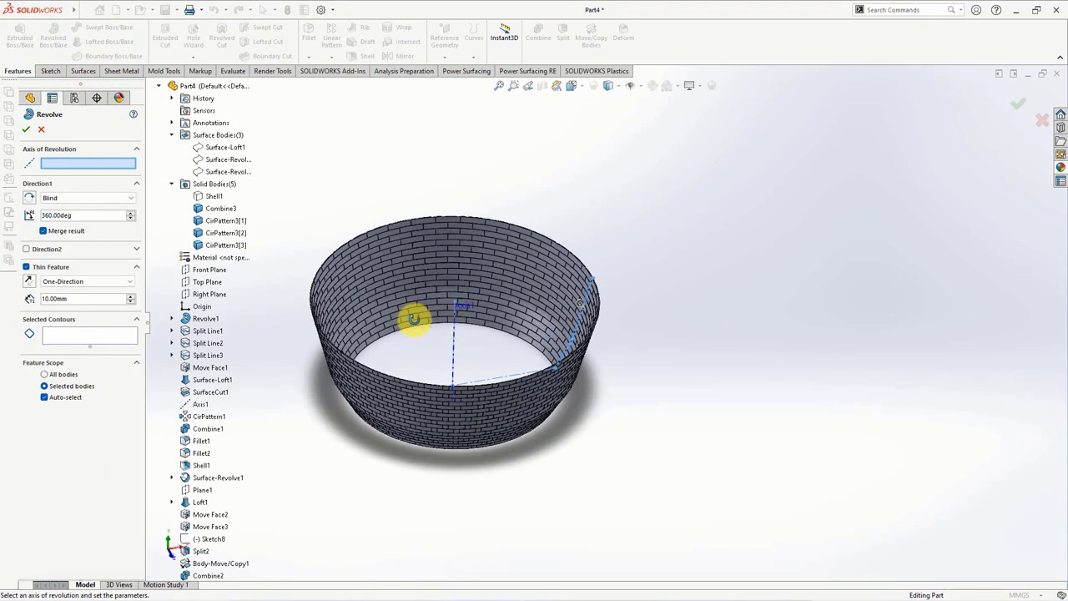
{"action": "left_click", "coordinate": [455, 352]}
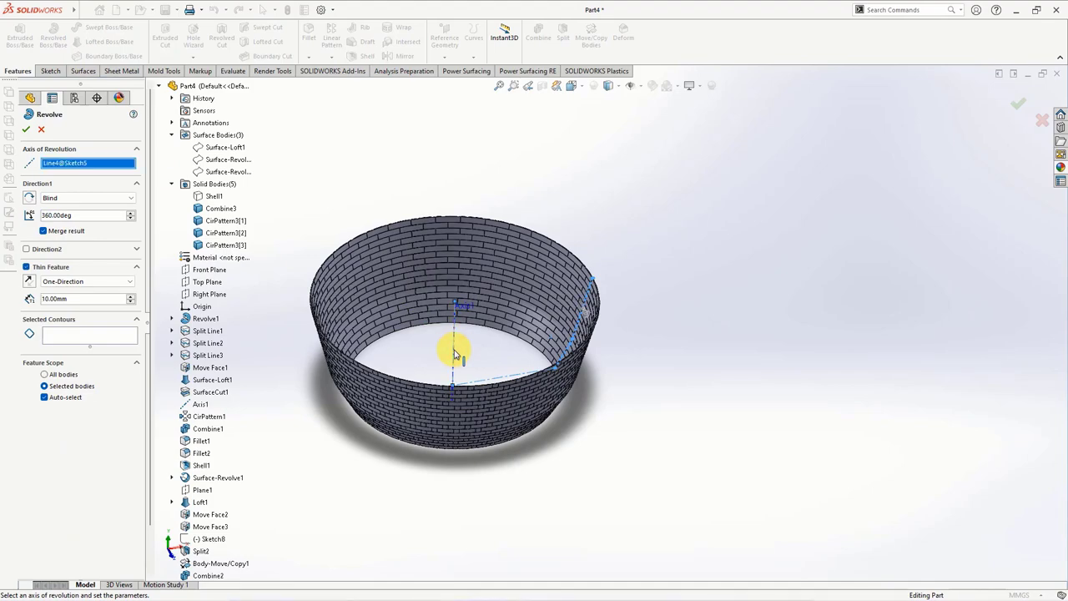
{"action": "left_click", "coordinate": [62, 338]}
{"action": "scroll", "coordinate": [565, 341], "scroll_direction": "down", "scroll_amount": 3}
{"action": "scroll", "coordinate": [599, 330], "scroll_direction": "down", "scroll_amount": 3}
{"action": "scroll", "coordinate": [599, 330], "scroll_direction": "down", "scroll_amount": 2}
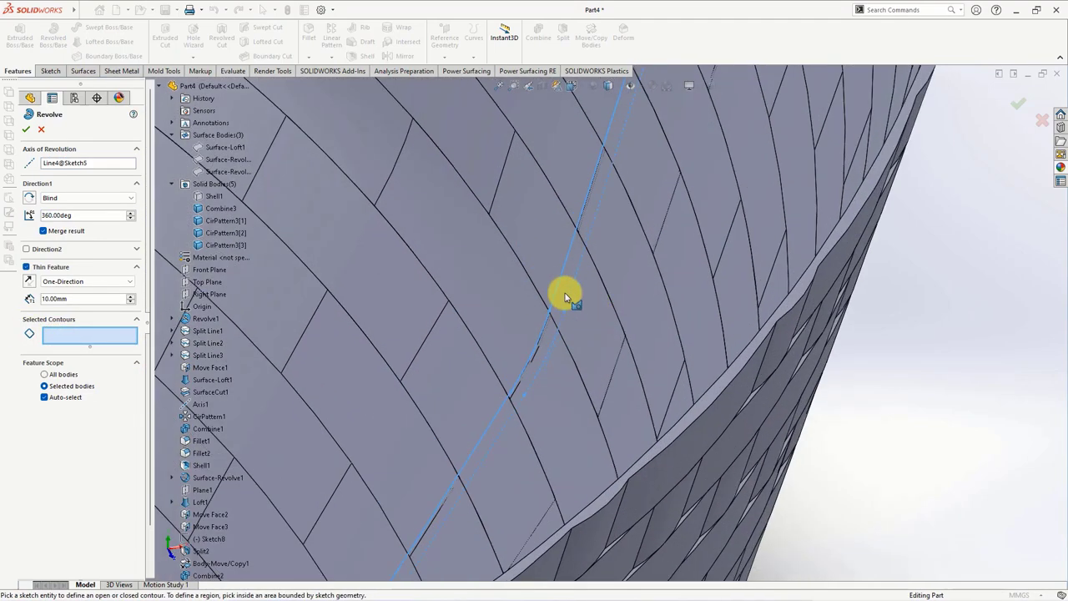
{"action": "left_click", "coordinate": [564, 288]}
{"action": "middle_click_drag", "start_coordinate": [567, 288], "coordinate": [178, 343]}
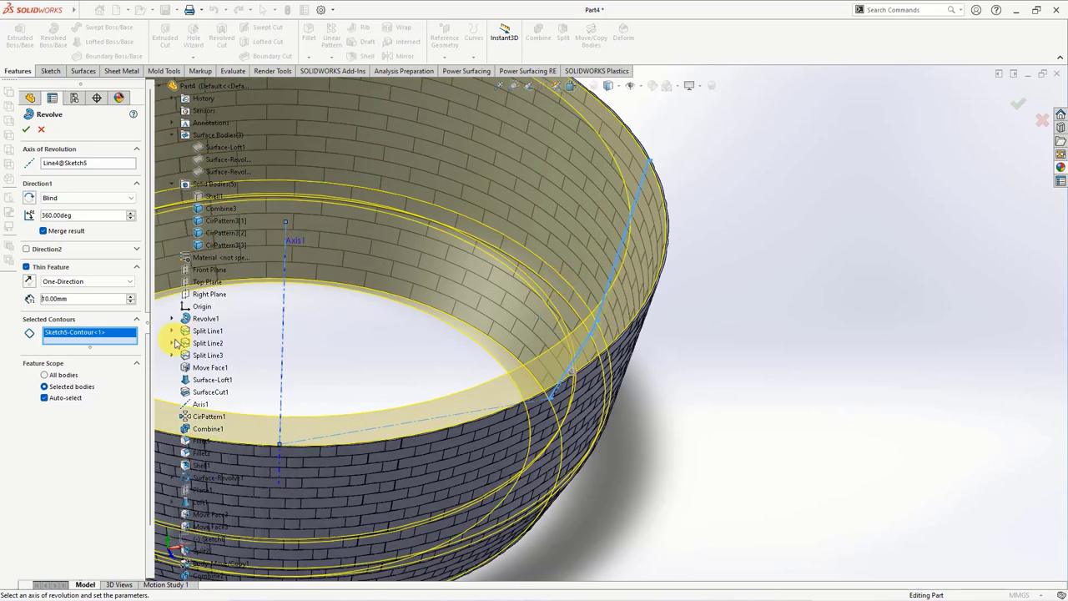
Make the revolve a 0.15 mm thin feature growing outward and accept it.
{"action": "left_click", "coordinate": [30, 283]}
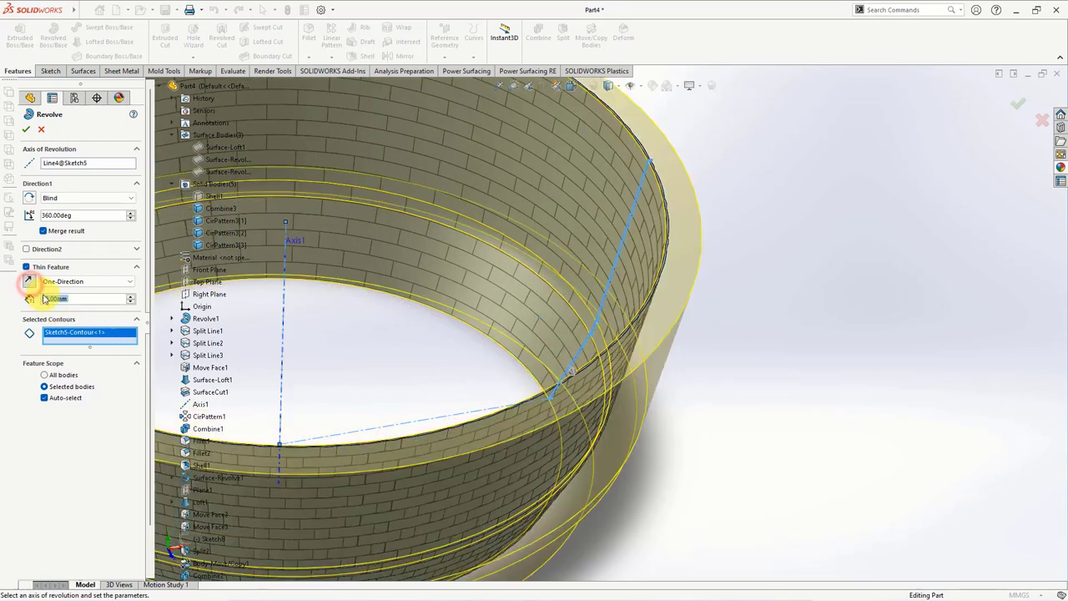
{"action": "type", "text": "0.15"}
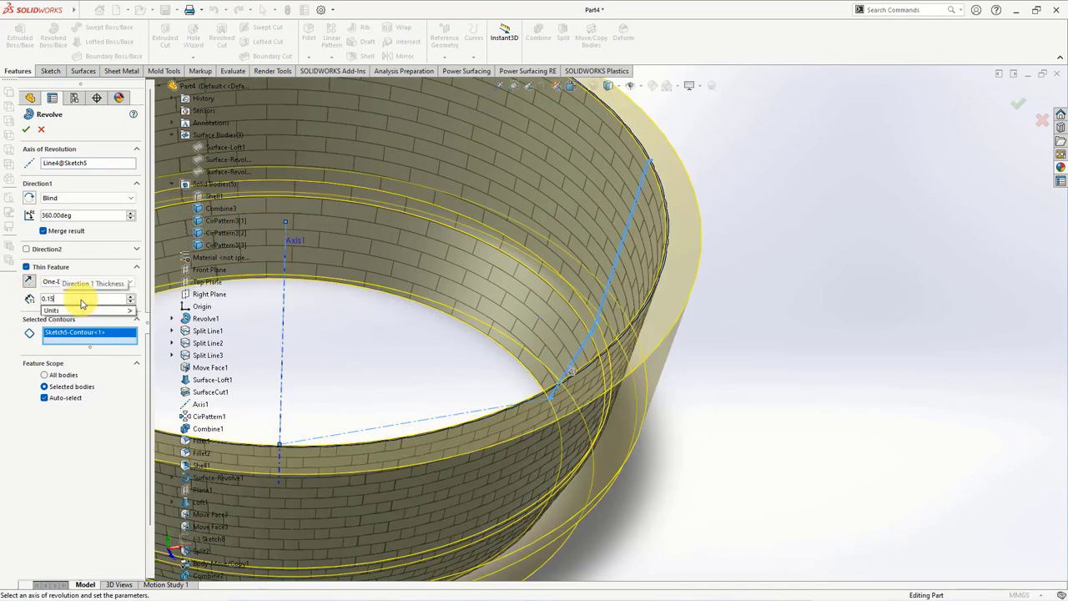
{"action": "key", "text": "Return"}
{"action": "scroll", "coordinate": [369, 370], "scroll_direction": "up", "scroll_amount": 2}
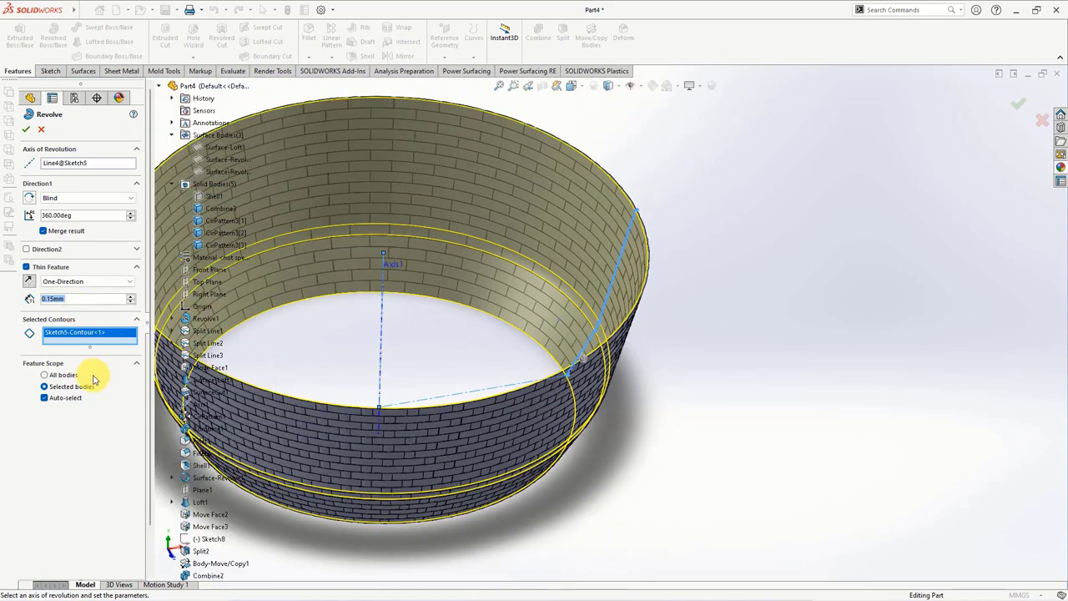
{"action": "left_click", "coordinate": [26, 130]}
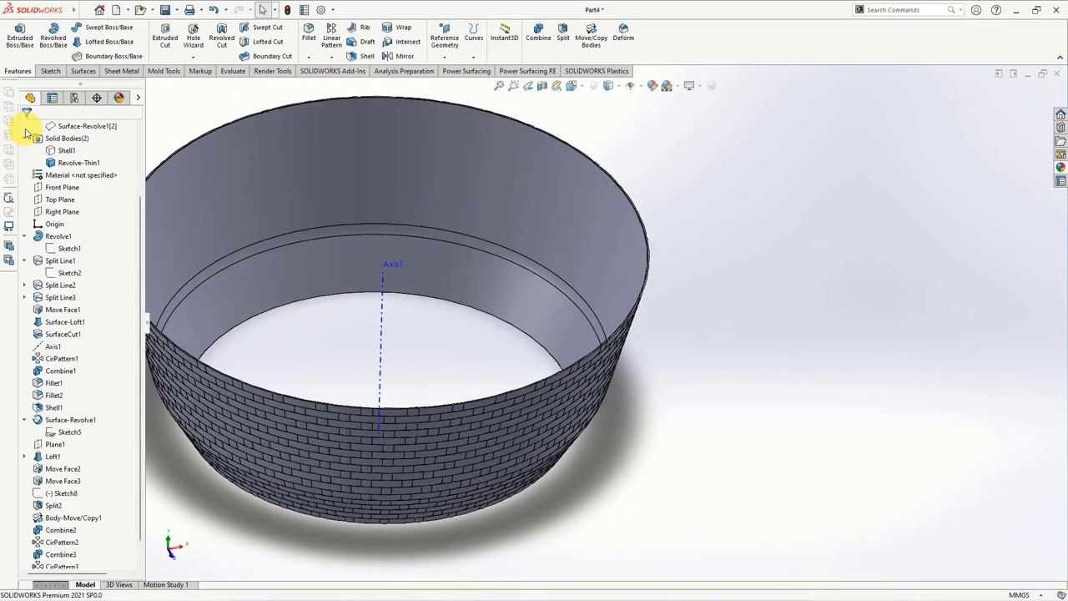
Delete the two thin strip faces at the bowl's base rim.
{"action": "mouse_move", "coordinate": [666, 360]}
{"action": "middle_mouse_down"}
{"action": "mouse_move", "coordinate": [579, 459]}
{"action": "mouse_move", "coordinate": [573, 366]}
{"action": "mouse_move", "coordinate": [559, 424]}
{"action": "mouse_move", "coordinate": [559, 390]}
{"action": "mouse_move", "coordinate": [529, 341]}
{"action": "middle_mouse_up"}
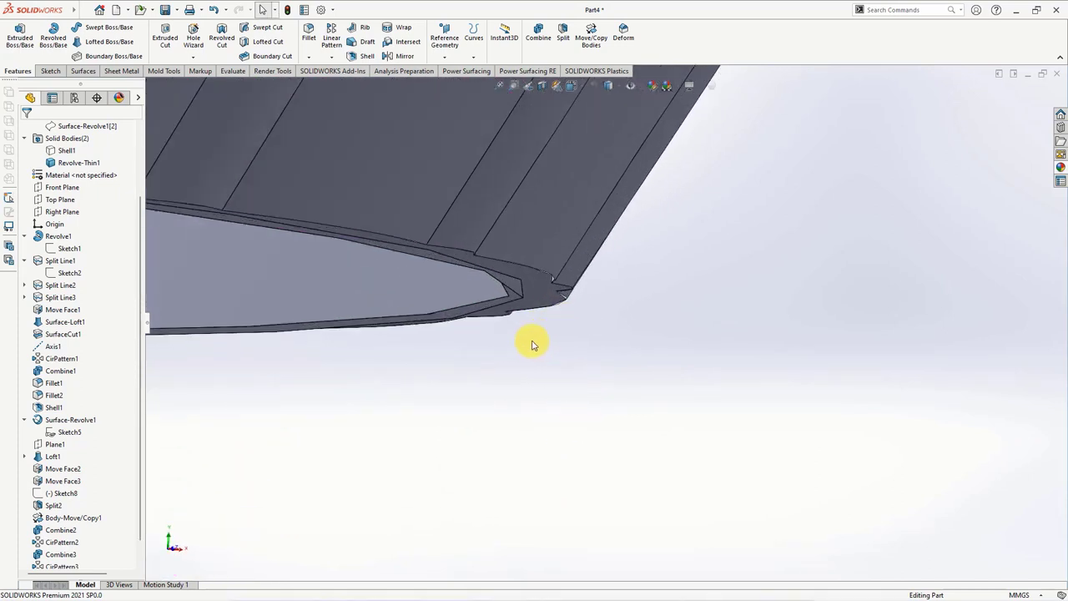
{"action": "left_click", "coordinate": [84, 71]}
{"action": "left_click", "coordinate": [349, 27]}
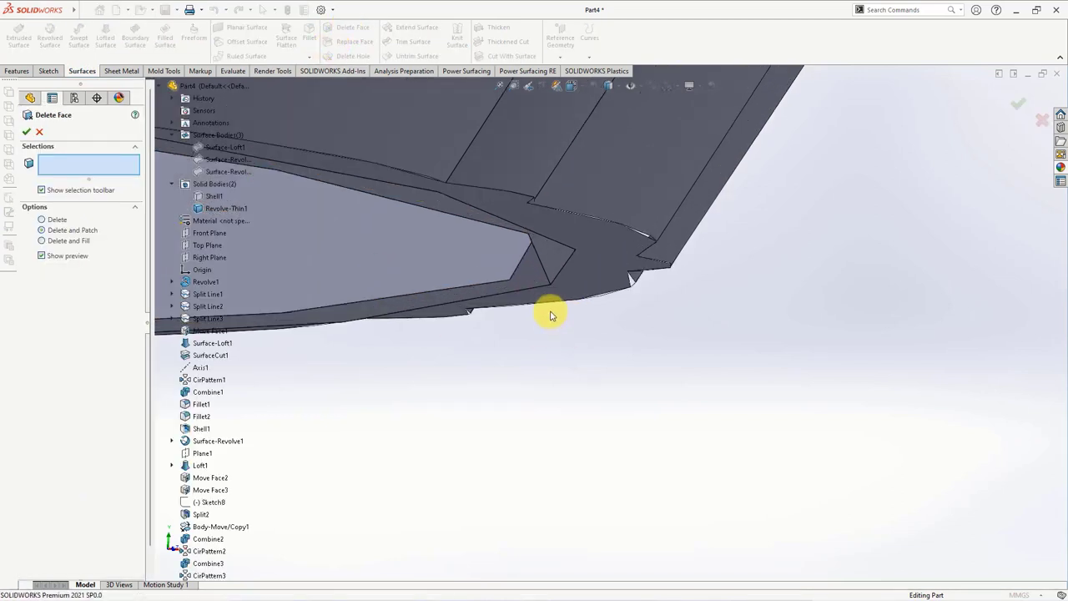
{"action": "middle_click_drag", "start_coordinate": [551, 315], "coordinate": [551, 256]}
{"action": "left_click", "coordinate": [552, 257]}
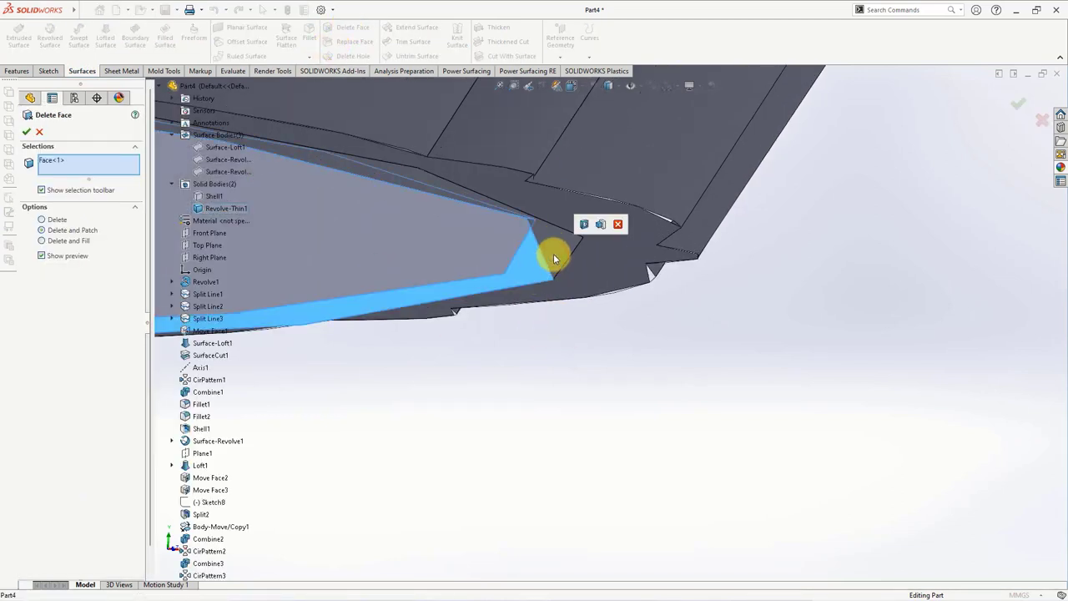
{"action": "left_click", "coordinate": [576, 248]}
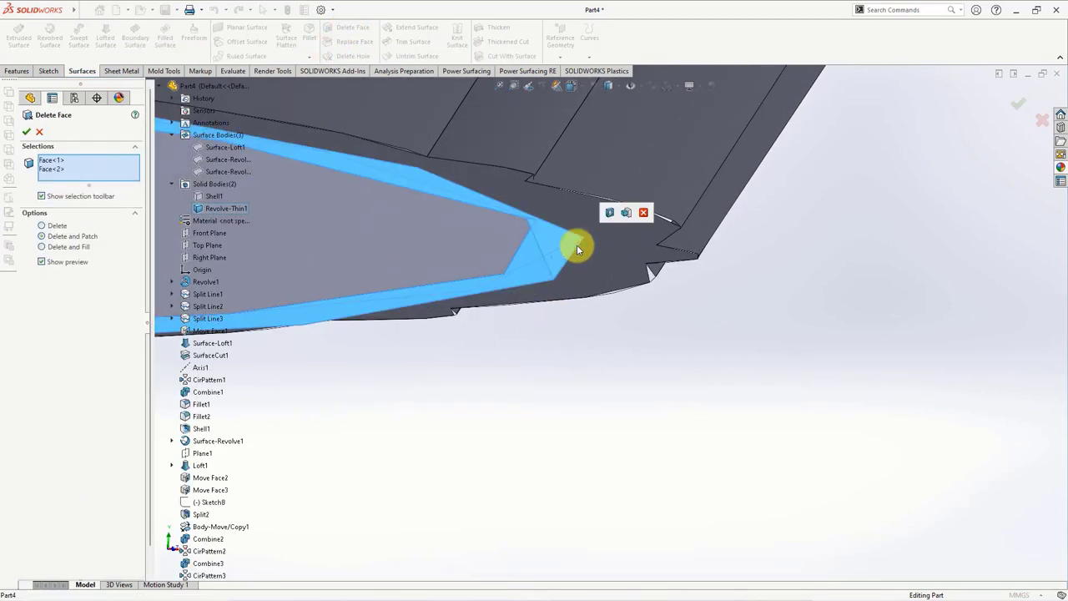
{"action": "left_click", "coordinate": [27, 132]}
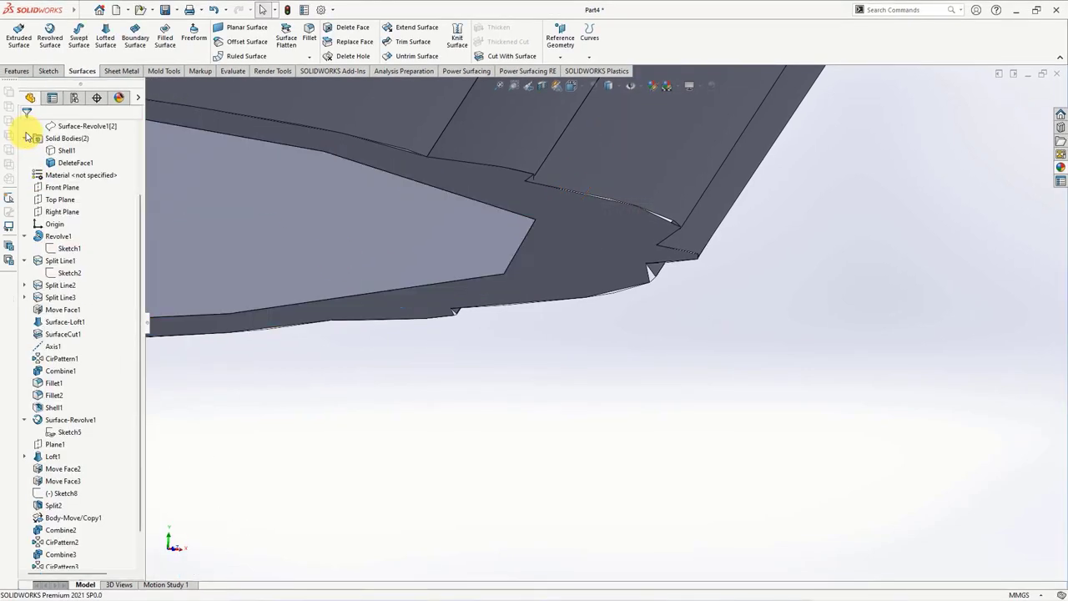
Select the rim edge as the reference for a new sketch.
{"action": "middle_click_drag", "start_coordinate": [559, 384], "coordinate": [622, 382]}
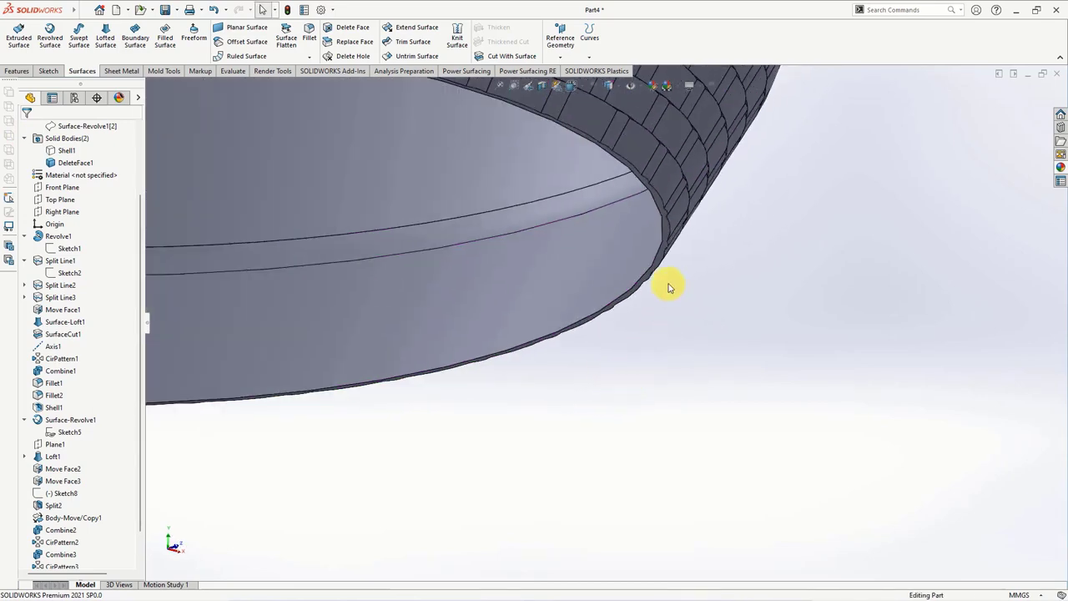
{"action": "middle_click_drag", "start_coordinate": [667, 288], "coordinate": [600, 236]}
{"action": "left_click", "coordinate": [600, 236]}
Sketch a circle centred on Axis1 and reaching the rim edge.
{"action": "left_click", "coordinate": [654, 208]}
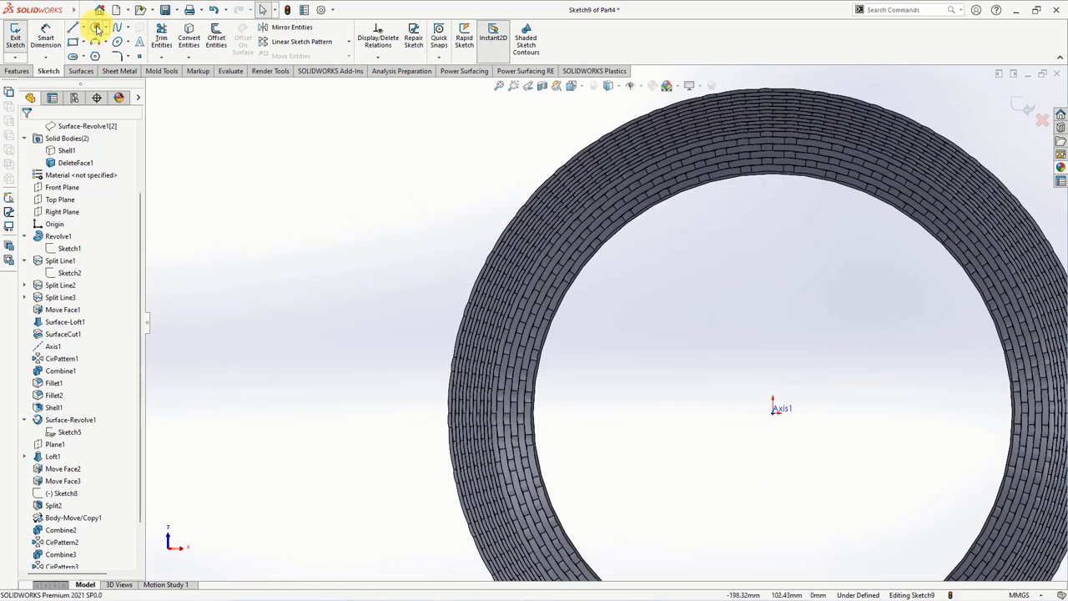
{"action": "left_click", "coordinate": [97, 28]}
{"action": "left_click", "coordinate": [773, 407]}
{"action": "scroll", "coordinate": [551, 384], "scroll_direction": "down", "scroll_amount": 5}
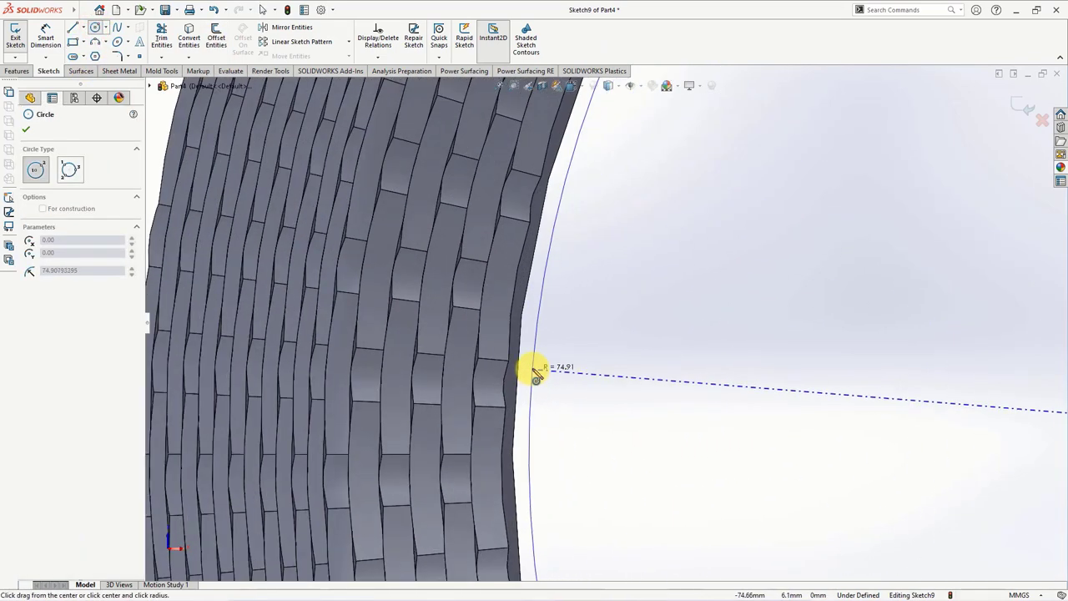
{"action": "left_click", "coordinate": [527, 375]}
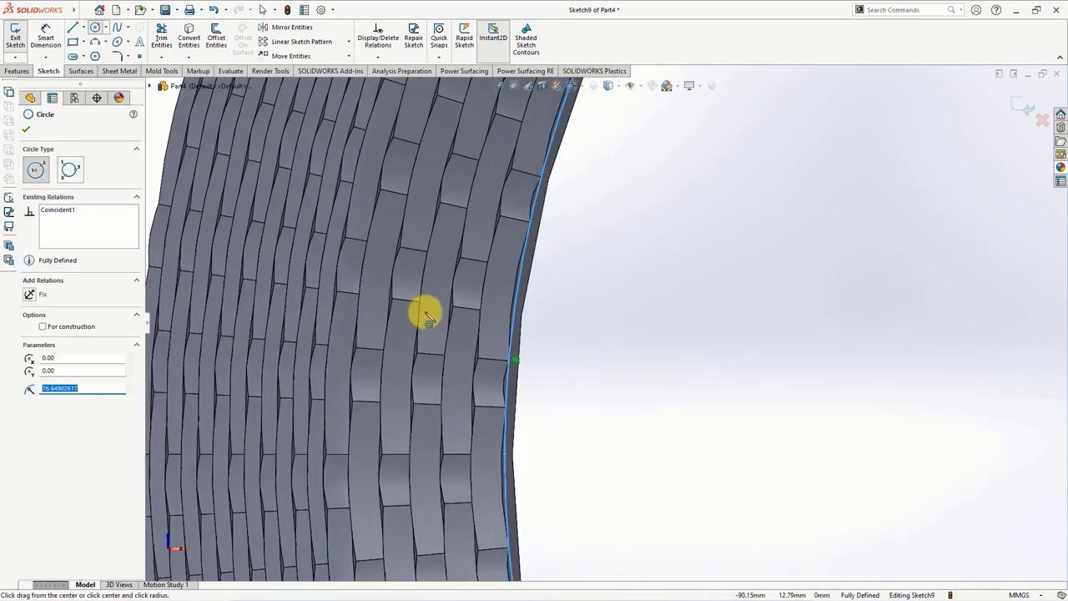
{"action": "left_click", "coordinate": [26, 129]}
Extrude the circle 0.70 mm in the reversed direction, merged into the body.
{"action": "left_click", "coordinate": [17, 71]}
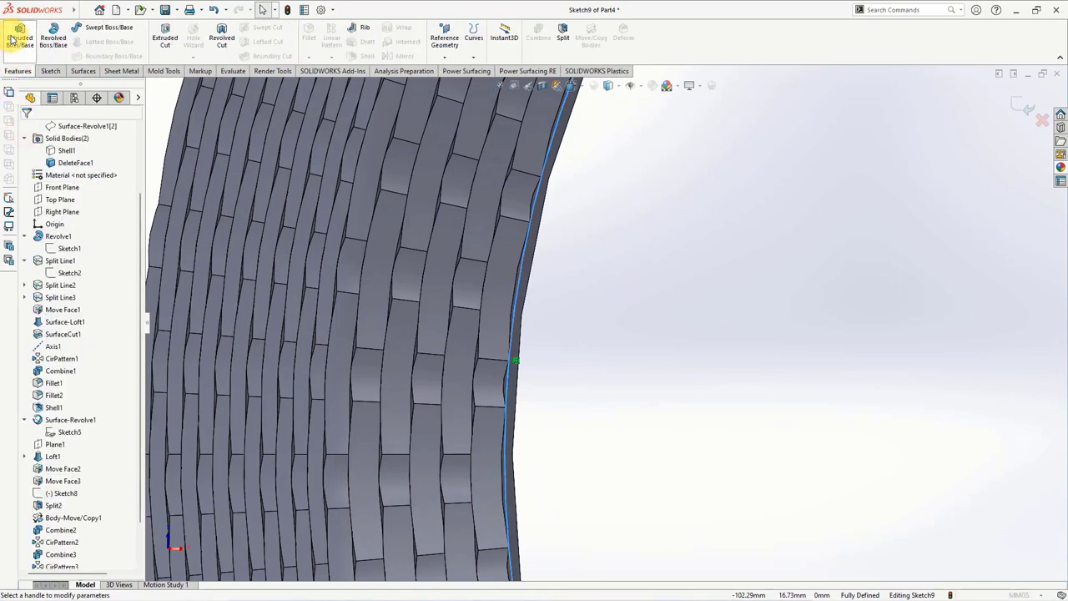
{"action": "left_click", "coordinate": [13, 38]}
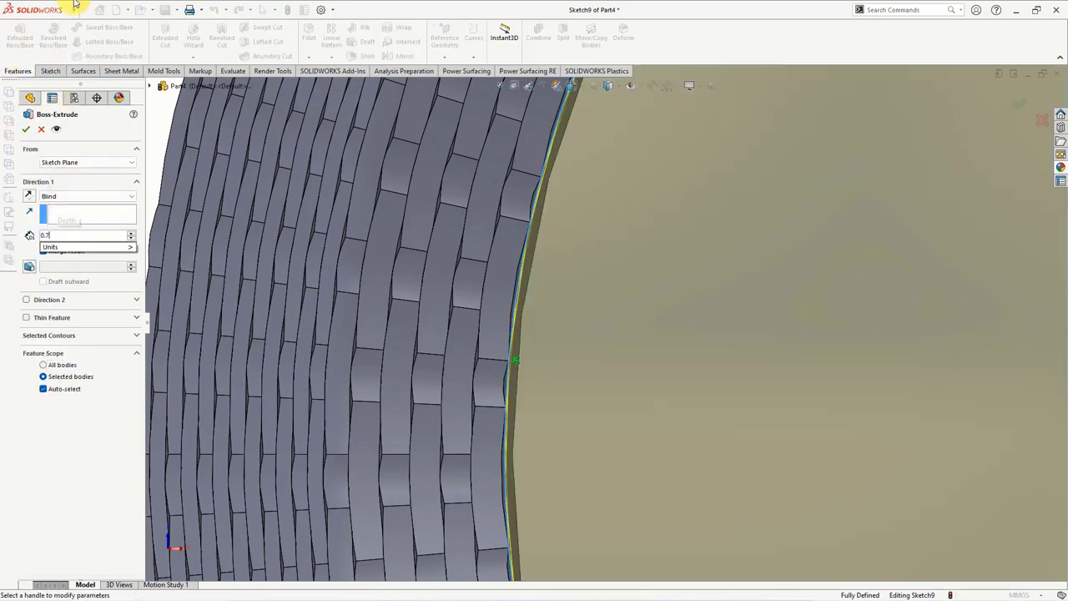
{"action": "scroll", "coordinate": [854, 197], "scroll_direction": "up", "scroll_amount": 3}
{"action": "middle_click_drag", "start_coordinate": [763, 291], "coordinate": [718, 483]}
{"action": "left_click", "coordinate": [28, 198]}
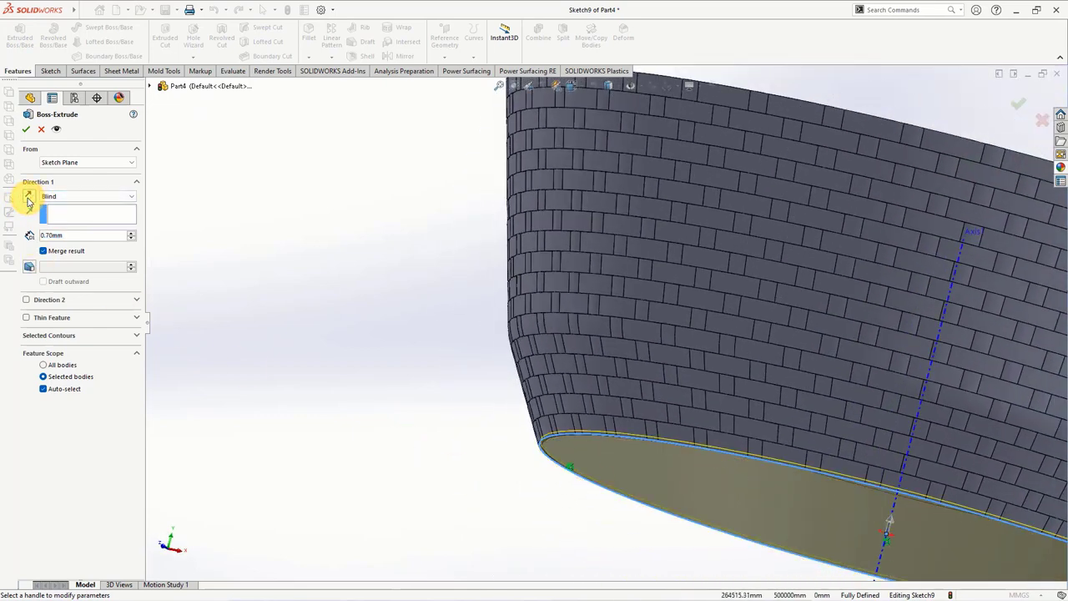
{"action": "left_click", "coordinate": [25, 131]}
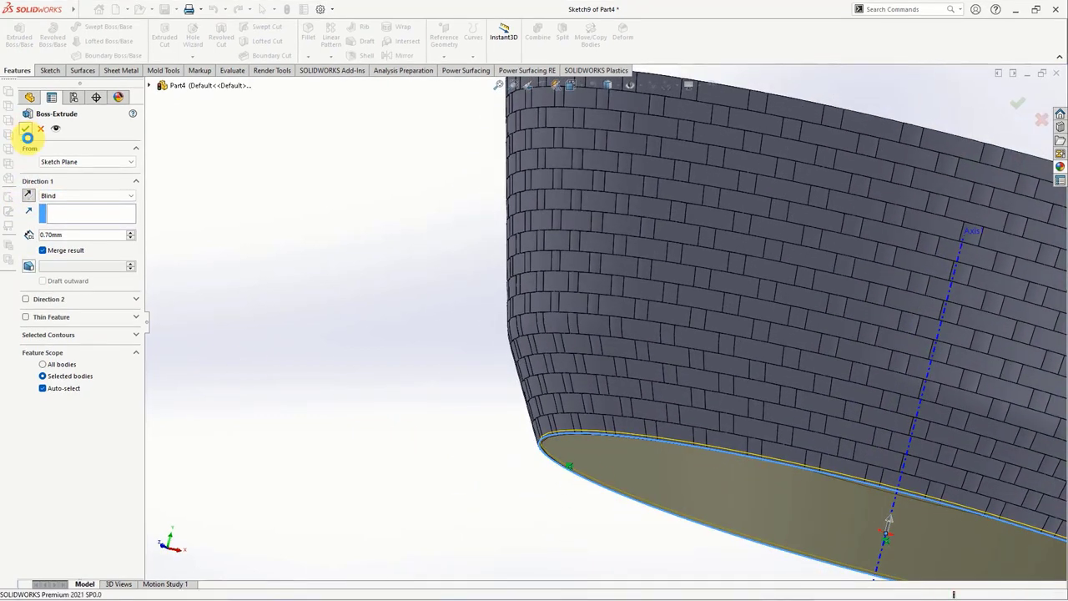
{"action": "mouse_move", "coordinate": [426, 383]}
{"action": "middle_mouse_down"}
{"action": "mouse_move", "coordinate": [393, 500]}
{"action": "mouse_move", "coordinate": [410, 428]}
{"action": "mouse_move", "coordinate": [438, 419]}
{"action": "mouse_move", "coordinate": [529, 483]}
{"action": "mouse_move", "coordinate": [541, 454]}
{"action": "middle_mouse_up"}
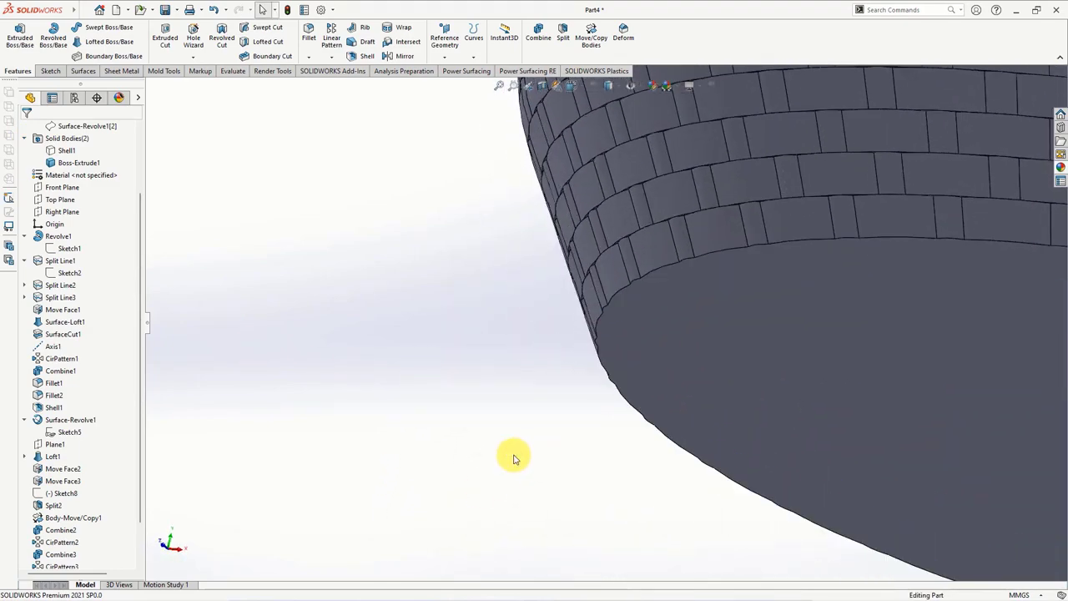
Sketch a circle on the bowl's bottom face, centred at the origin.
{"action": "left_click", "coordinate": [748, 348]}
{"action": "left_click", "coordinate": [796, 322]}
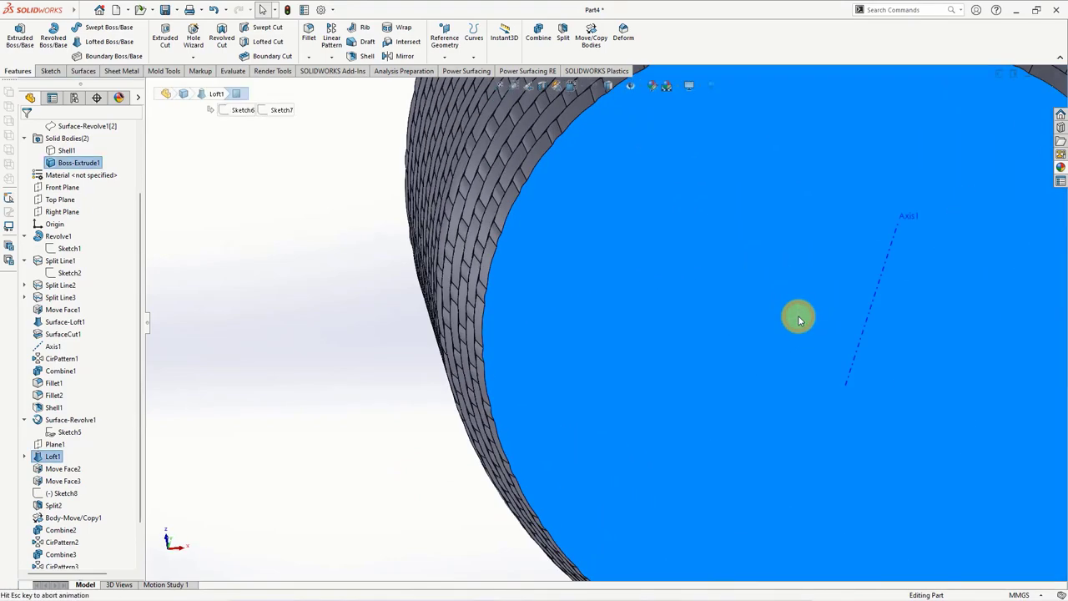
{"action": "left_click", "coordinate": [95, 27]}
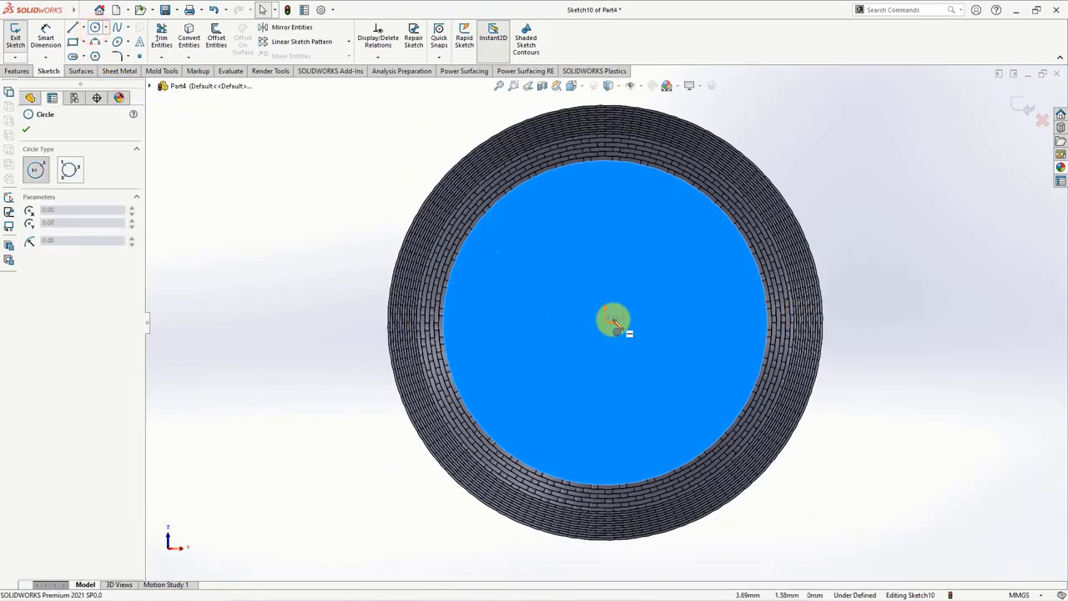
{"action": "left_click", "coordinate": [606, 322]}
{"action": "scroll", "coordinate": [472, 306], "scroll_direction": "down", "scroll_amount": 3}
{"action": "scroll", "coordinate": [476, 296], "scroll_direction": "down", "scroll_amount": 3}
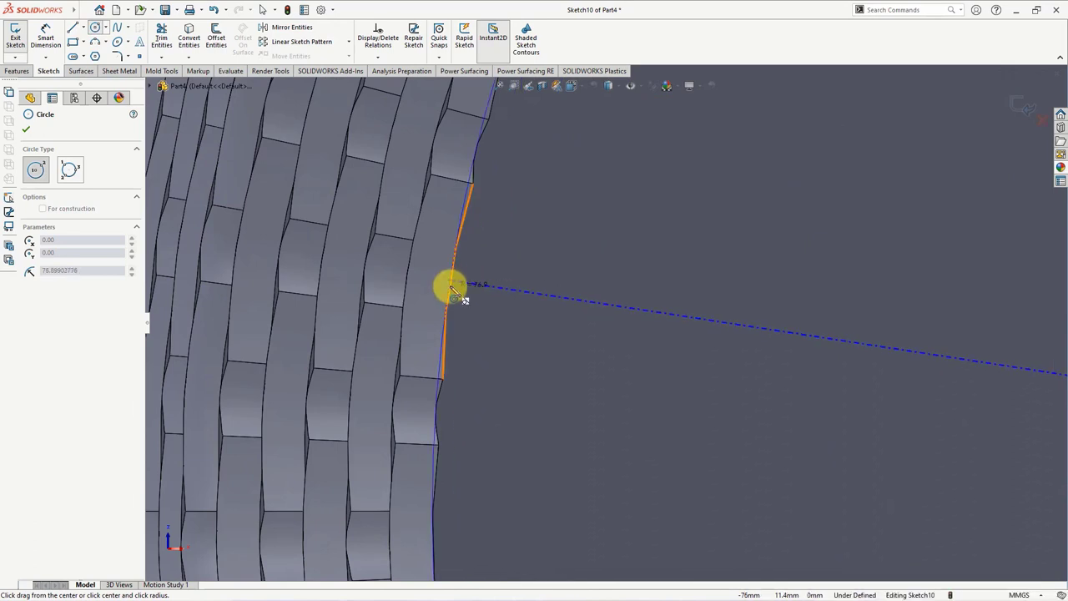
{"action": "left_click", "coordinate": [450, 287]}
{"action": "key", "text": "Escape"}
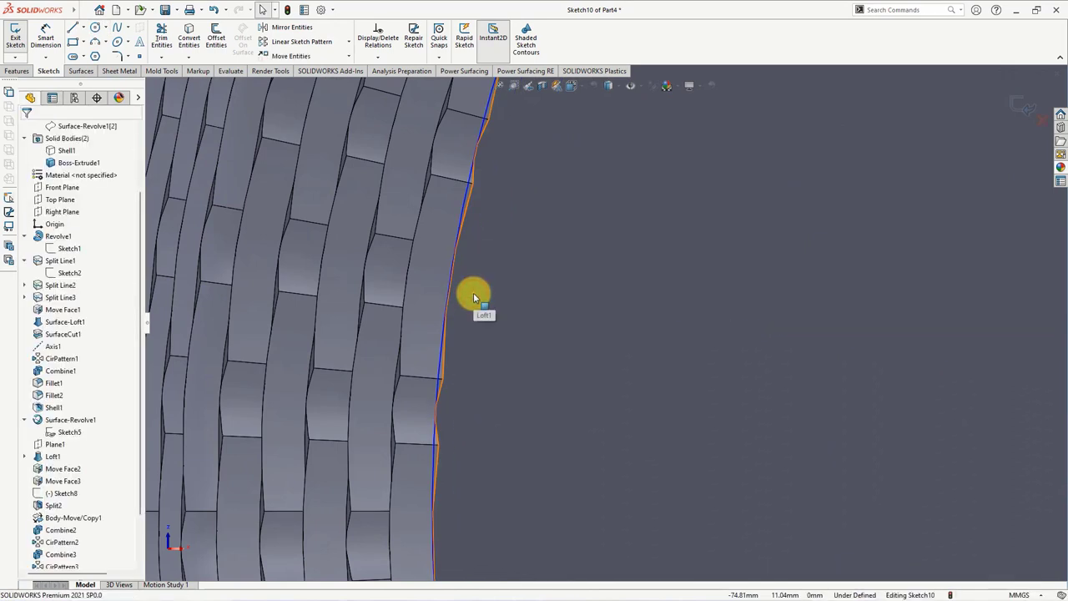
Make the circle tangent to the bottom face's inner edge.
{"action": "left_click", "coordinate": [463, 207]}
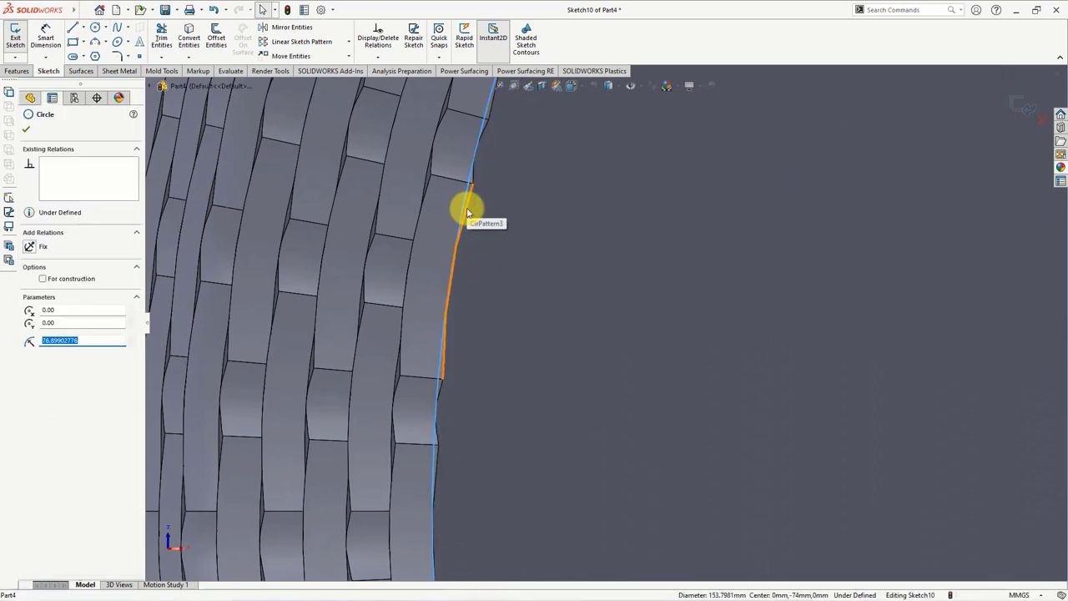
{"action": "left_click", "coordinate": [463, 208], "text": "ctrl"}
{"action": "left_click", "coordinate": [516, 159]}
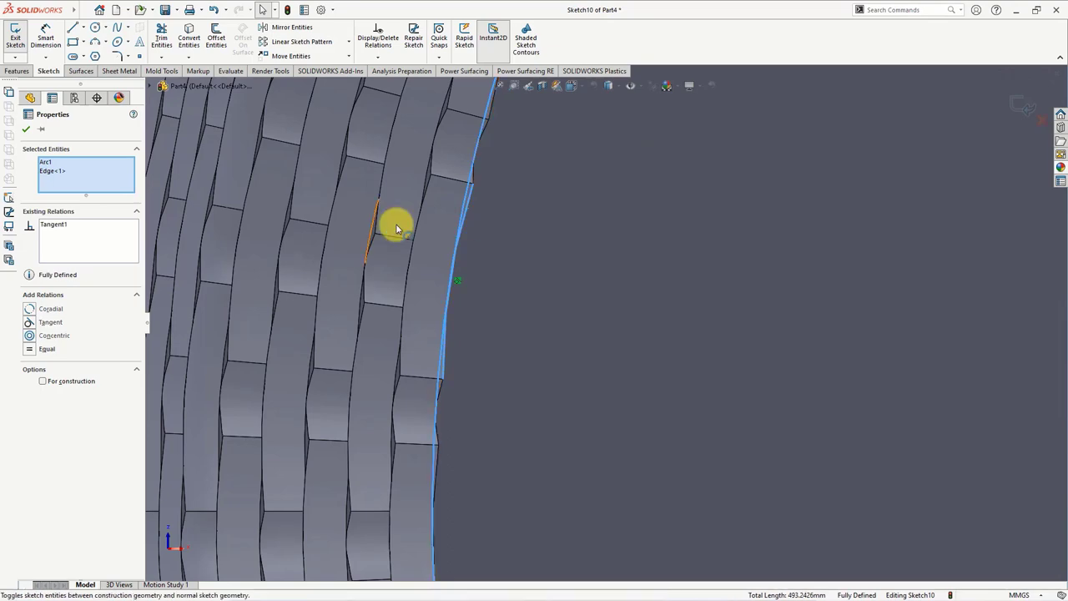
{"action": "left_click", "coordinate": [26, 128]}
{"action": "scroll", "coordinate": [505, 294], "scroll_direction": "up", "scroll_amount": 5}
{"action": "mouse_move", "coordinate": [512, 298]}
{"action": "middle_mouse_down"}
{"action": "mouse_move", "coordinate": [400, 254]}
{"action": "mouse_move", "coordinate": [306, 245]}
{"action": "middle_mouse_up"}
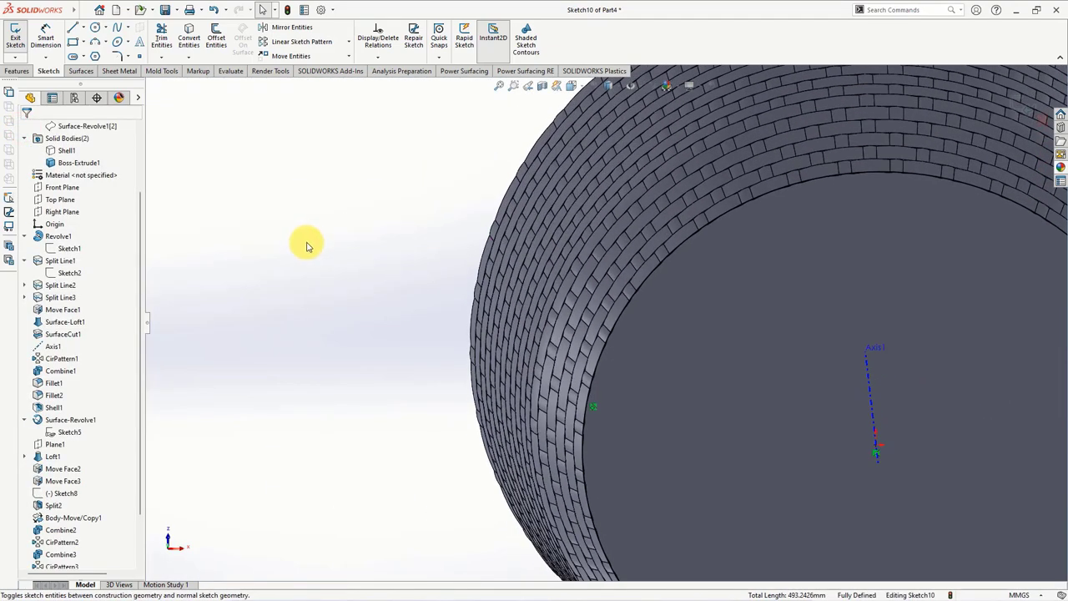
Extrude the circle sketch to a depth of 1.5 mm.
{"action": "left_click", "coordinate": [13, 72]}
{"action": "left_click", "coordinate": [17, 40]}
{"action": "type", "text": "1"}
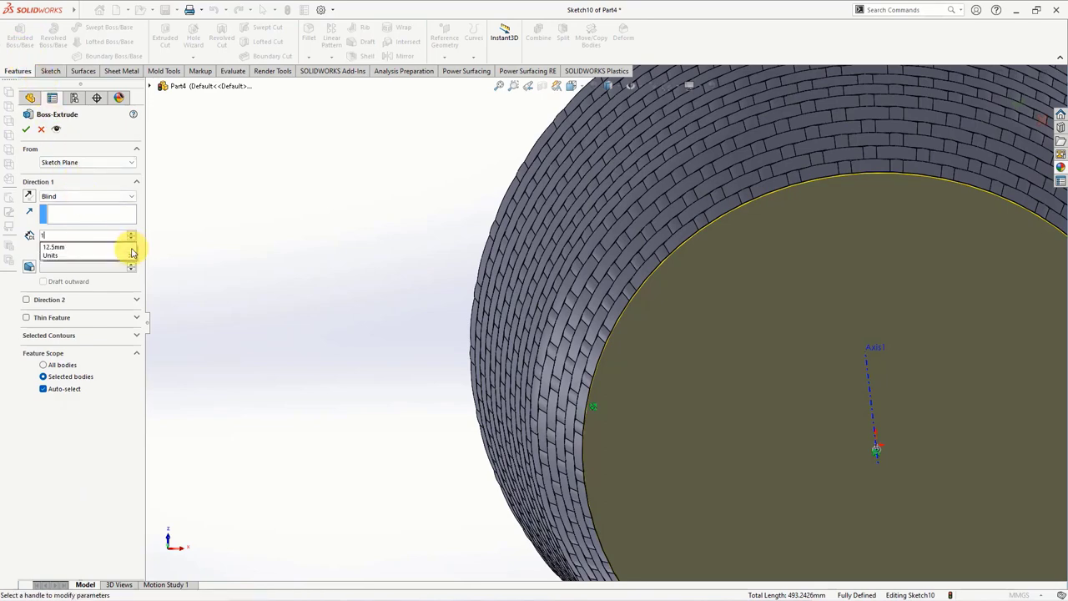
{"action": "type", "text": ".5"}
{"action": "key", "text": "Return"}
{"action": "mouse_move", "coordinate": [442, 340]}
{"action": "middle_mouse_down"}
{"action": "mouse_move", "coordinate": [429, 388]}
{"action": "mouse_move", "coordinate": [667, 555]}
{"action": "middle_mouse_up"}
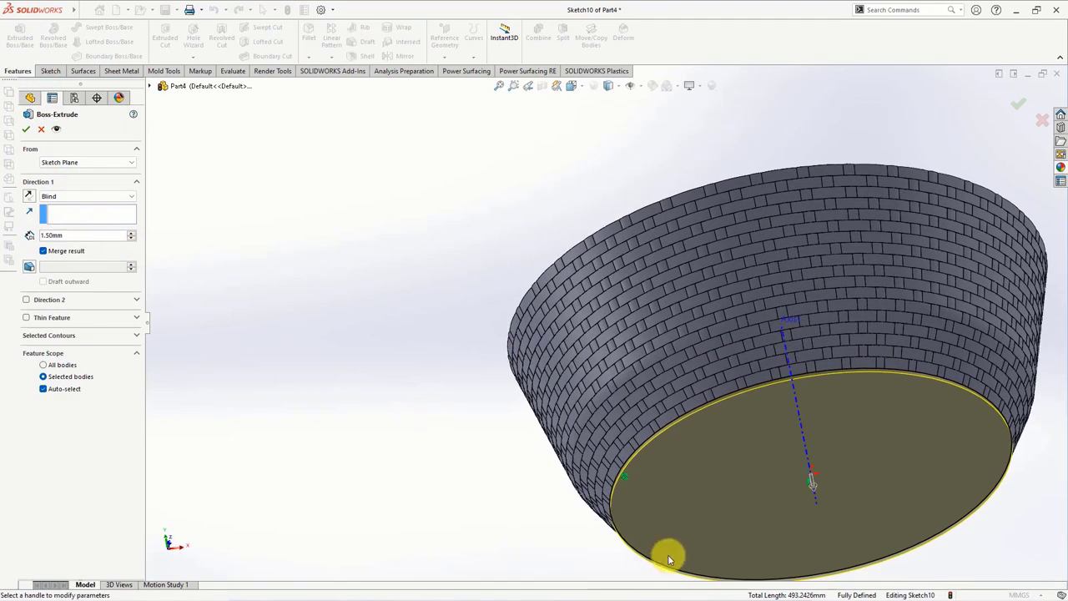
{"action": "scroll", "coordinate": [590, 465], "scroll_direction": "down", "scroll_amount": 3}
Make the extrusion a 2 mm thin wall flipped to the inside.
{"action": "left_click", "coordinate": [26, 320]}
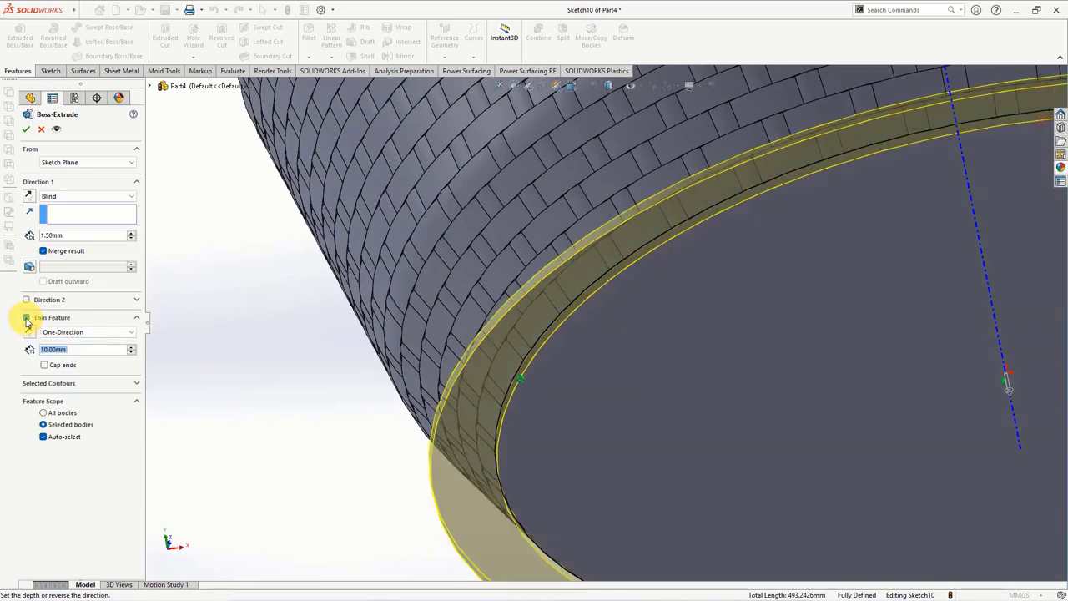
{"action": "left_click", "coordinate": [30, 332]}
{"action": "left_click", "coordinate": [63, 349]}
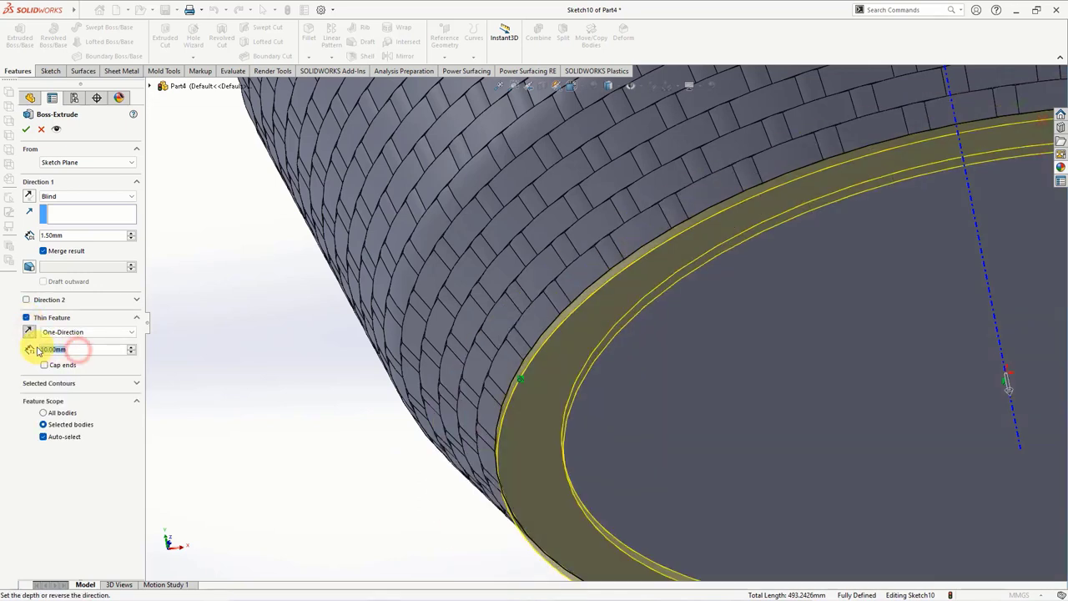
{"action": "type", "text": "0.3"}
{"action": "key", "text": "Return"}
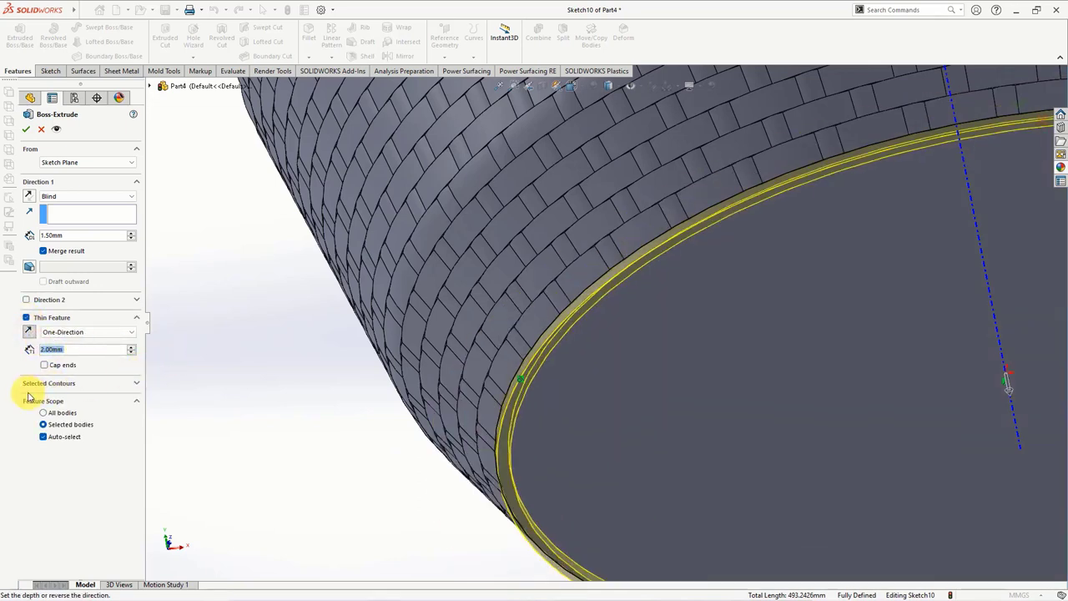
Add Direction 2 as Up To Next with a one-directional thin wall and accept.
{"action": "left_click", "coordinate": [27, 299]}
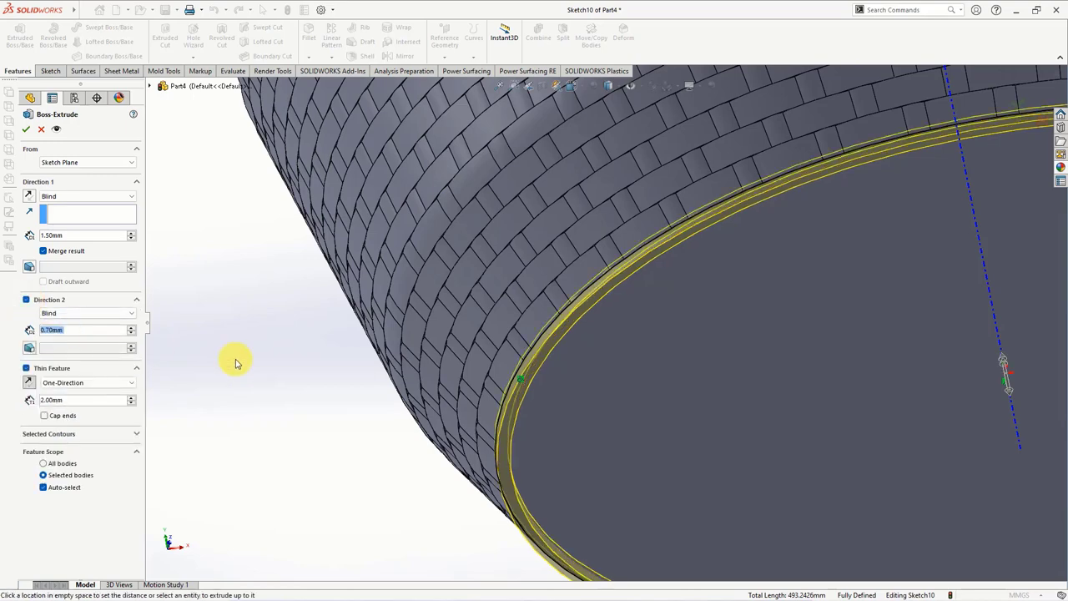
{"action": "middle_click_drag", "start_coordinate": [238, 360], "coordinate": [274, 415]}
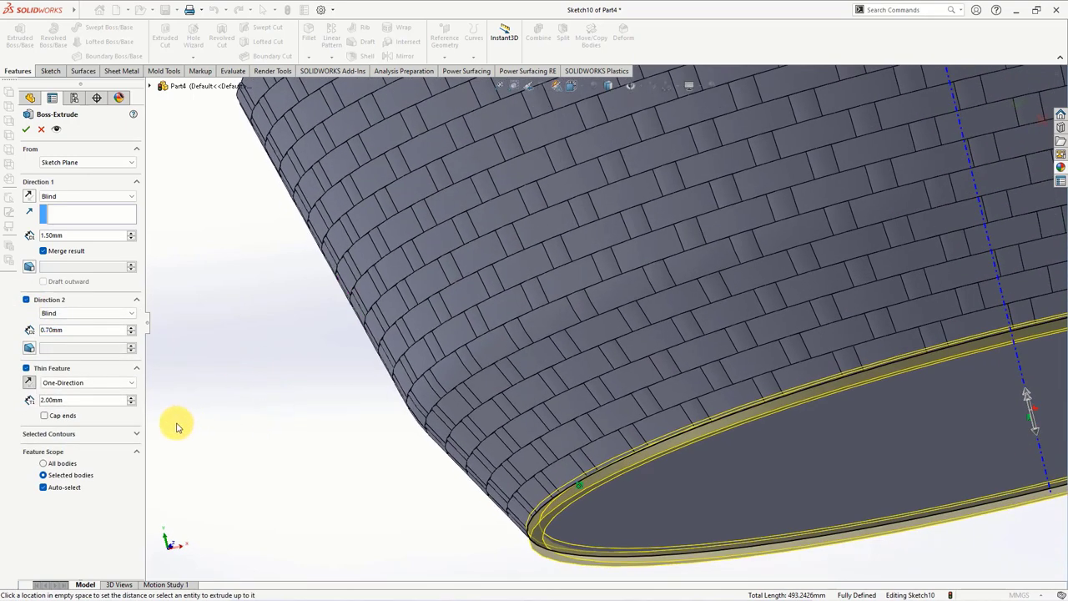
{"action": "left_click", "coordinate": [76, 387]}
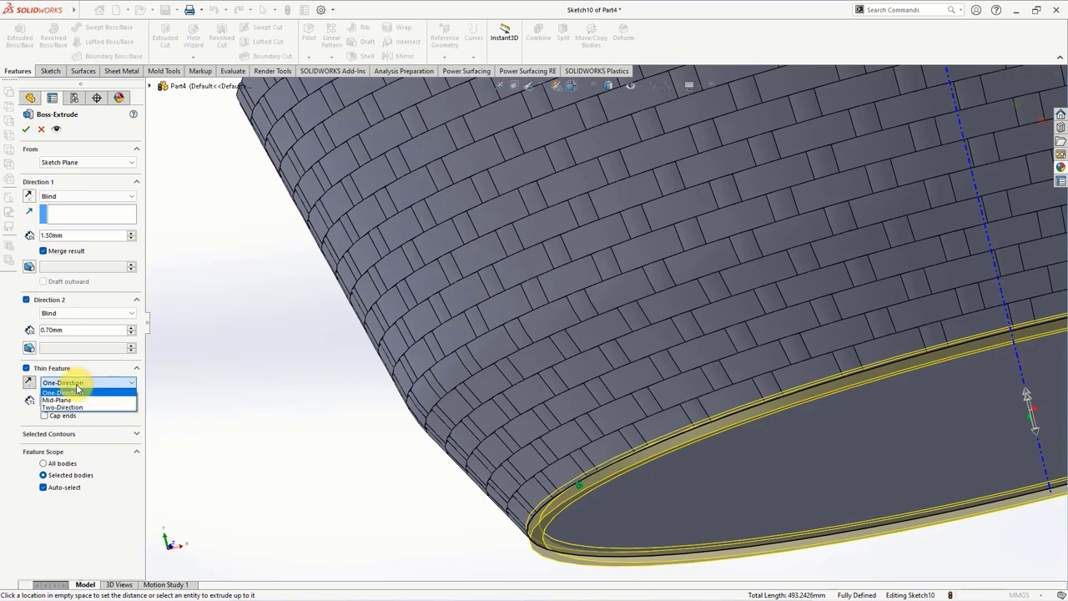
{"action": "left_click", "coordinate": [70, 389]}
{"action": "left_click", "coordinate": [66, 312]}
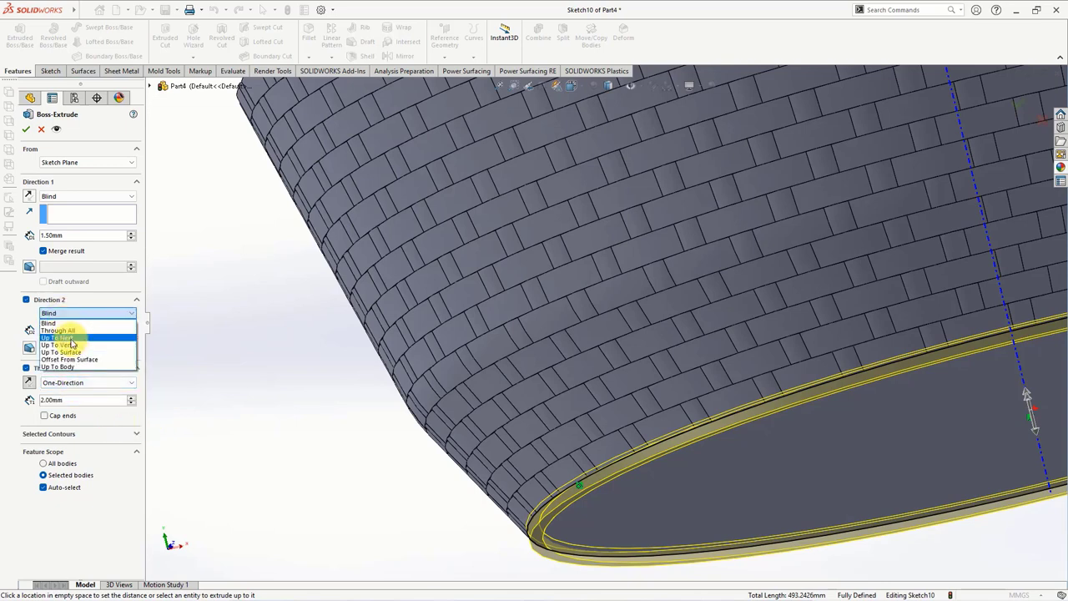
{"action": "left_click", "coordinate": [72, 339]}
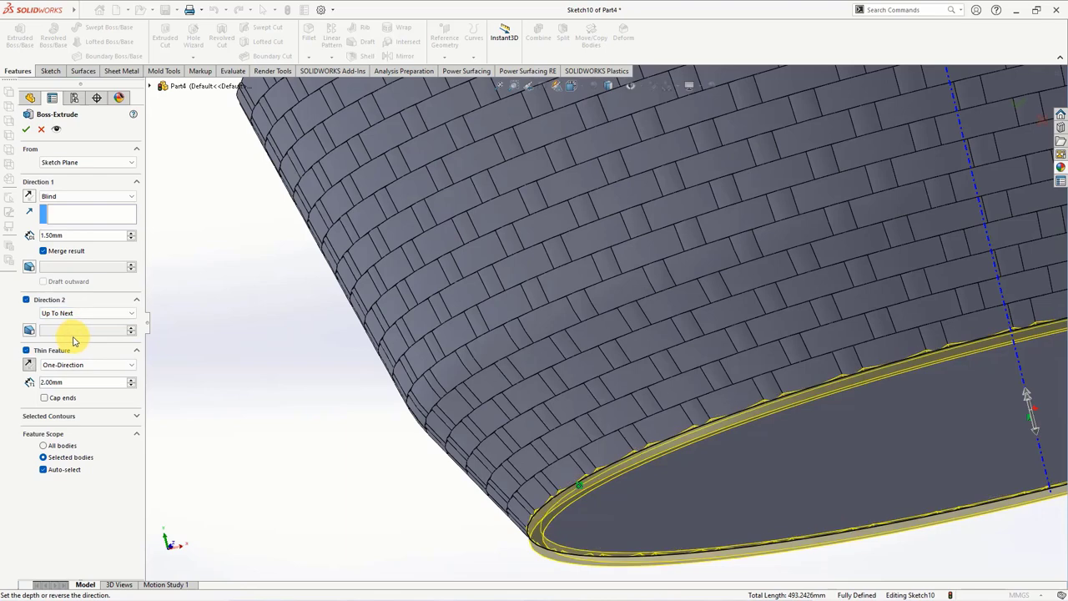
{"action": "scroll", "coordinate": [267, 410], "scroll_direction": "up", "scroll_amount": 2}
{"action": "scroll", "coordinate": [268, 409], "scroll_direction": "up", "scroll_amount": 1}
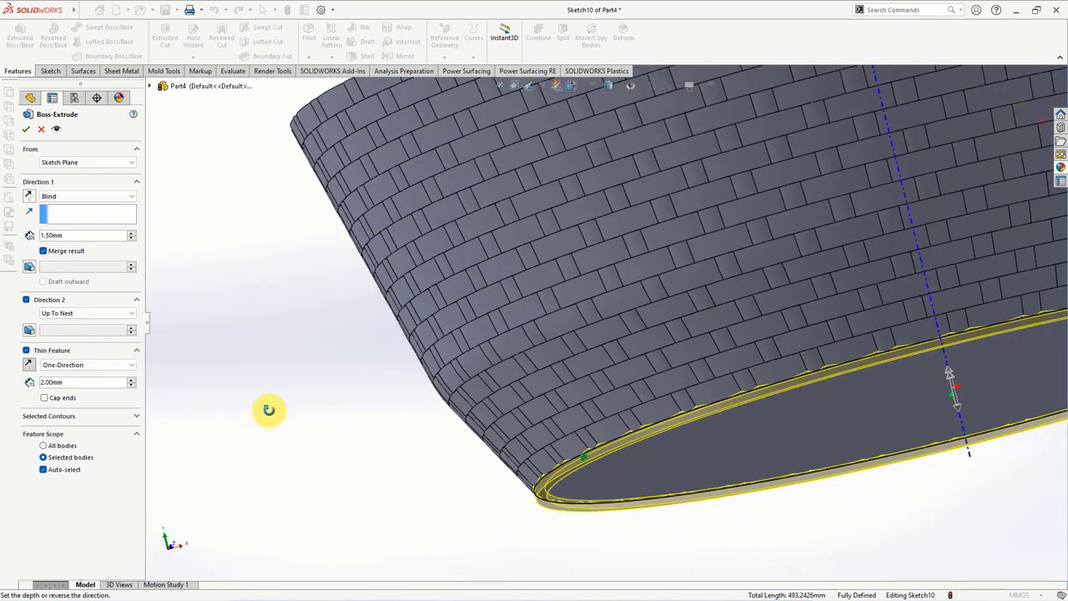
{"action": "left_click", "coordinate": [26, 132]}
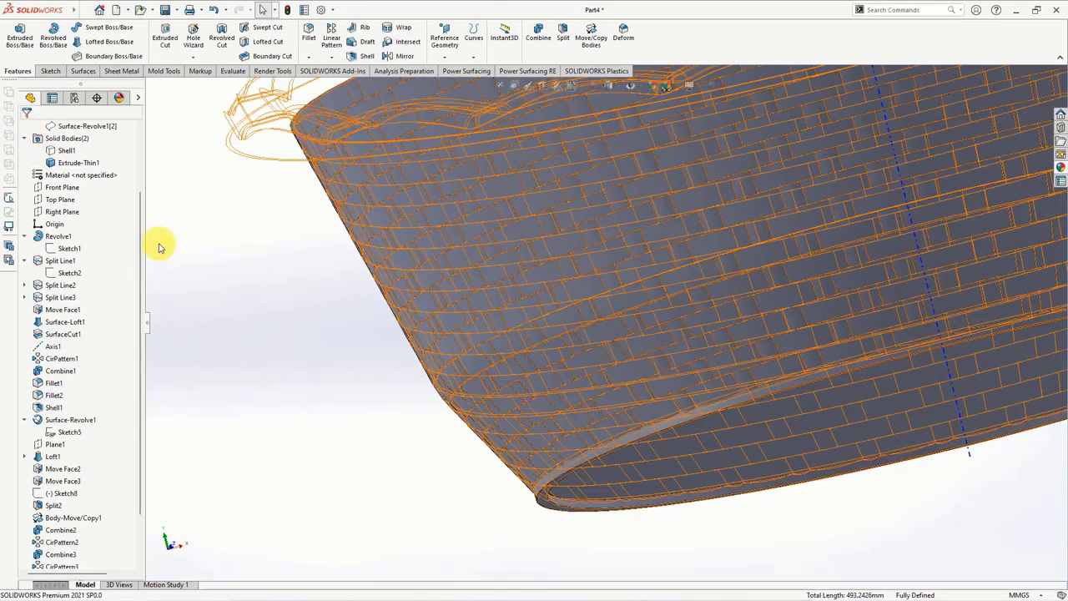
Apply a full round fillet across the bottom ring's side, centre and side faces.
{"action": "mouse_move", "coordinate": [161, 247]}
{"action": "middle_mouse_down"}
{"action": "mouse_move", "coordinate": [346, 353]}
{"action": "mouse_move", "coordinate": [365, 422]}
{"action": "mouse_move", "coordinate": [356, 322]}
{"action": "mouse_move", "coordinate": [446, 455]}
{"action": "middle_mouse_up"}
{"action": "scroll", "coordinate": [445, 455], "scroll_direction": "down", "scroll_amount": 2}
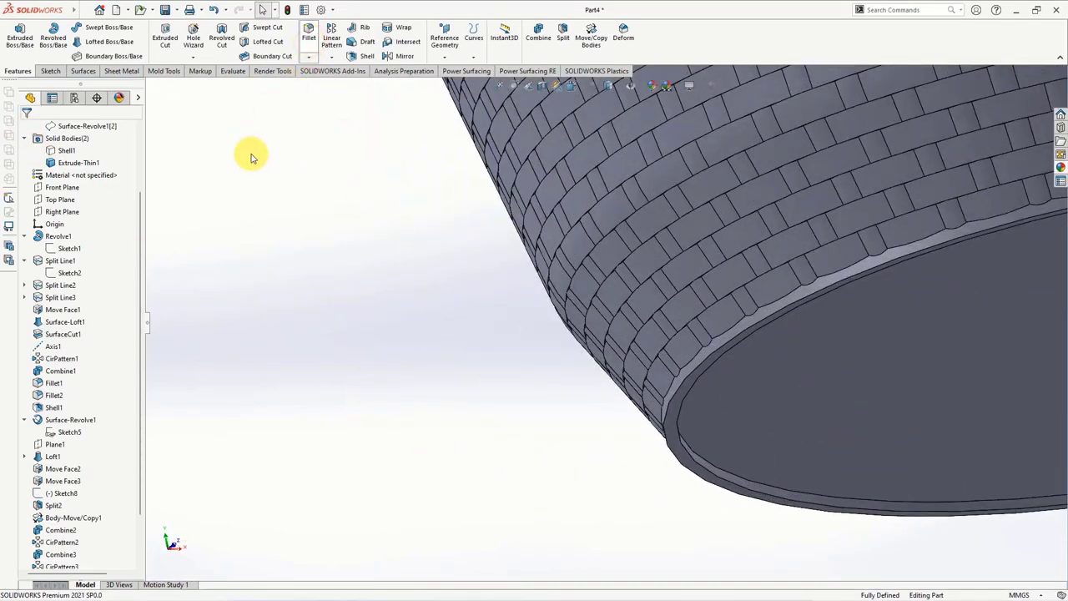
{"action": "left_click", "coordinate": [101, 181]}
{"action": "scroll", "coordinate": [622, 290], "scroll_direction": "down", "scroll_amount": 3}
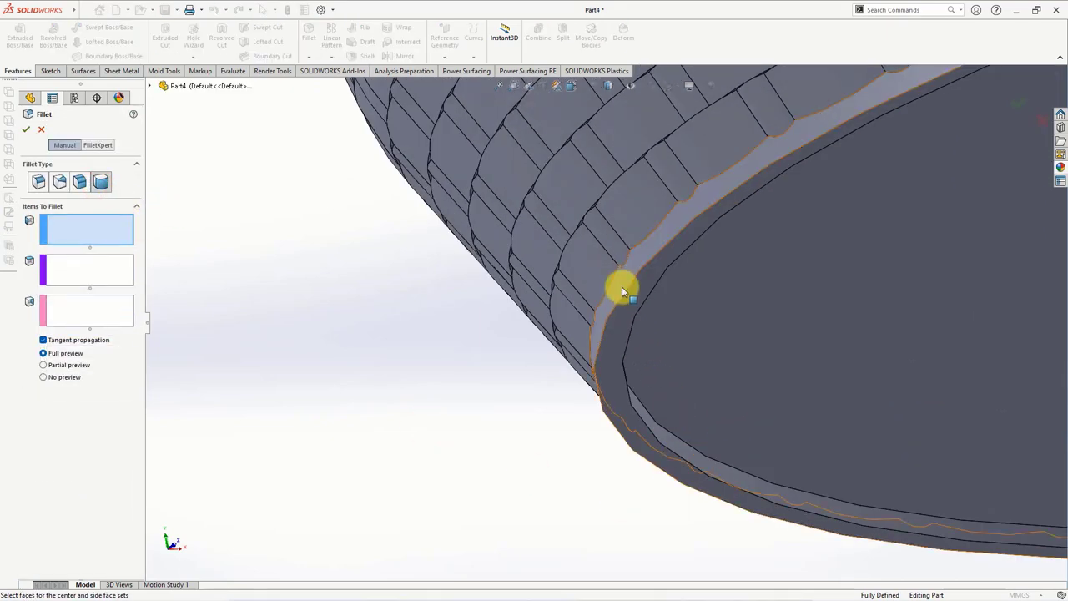
{"action": "left_click", "coordinate": [621, 290]}
{"action": "left_click", "coordinate": [636, 295]}
{"action": "left_click", "coordinate": [680, 453]}
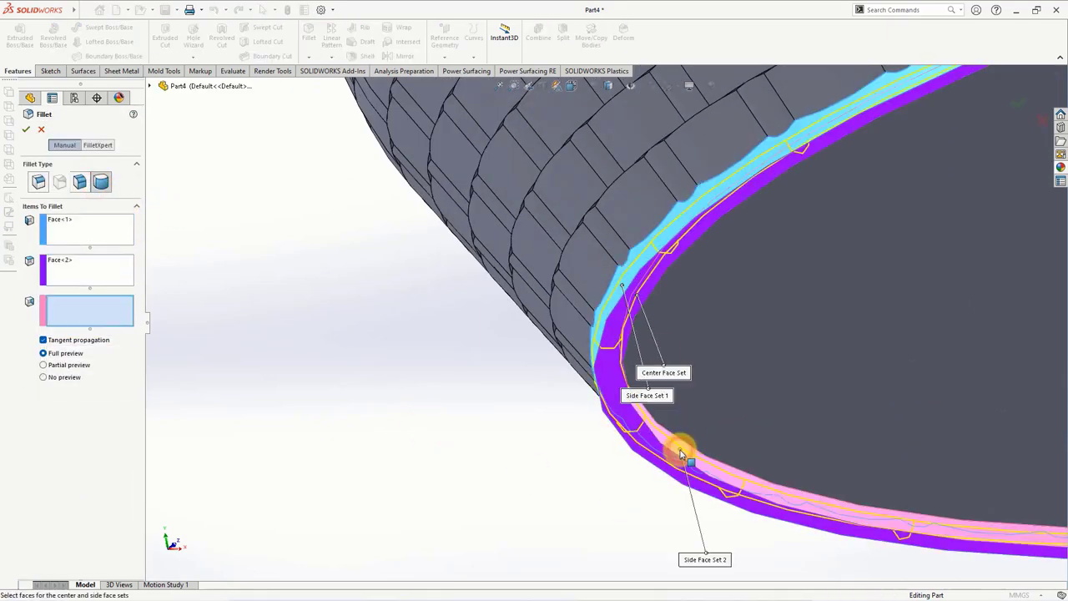
{"action": "left_click", "coordinate": [26, 131]}
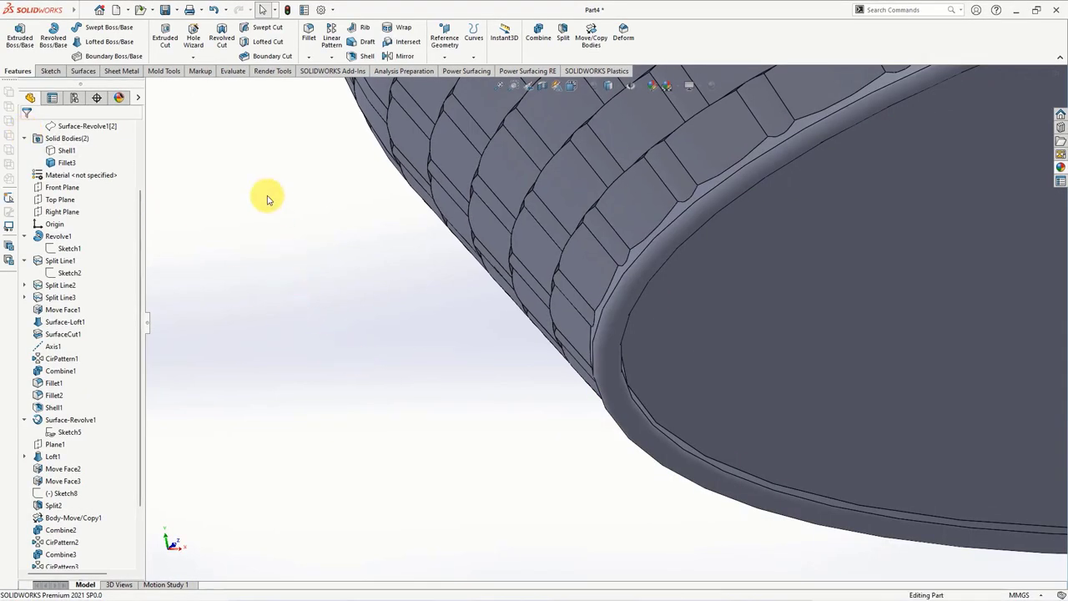
Show the hidden Shell1 scalloped rim body in an isometric view.
{"action": "key", "text": "ctrl+7"}
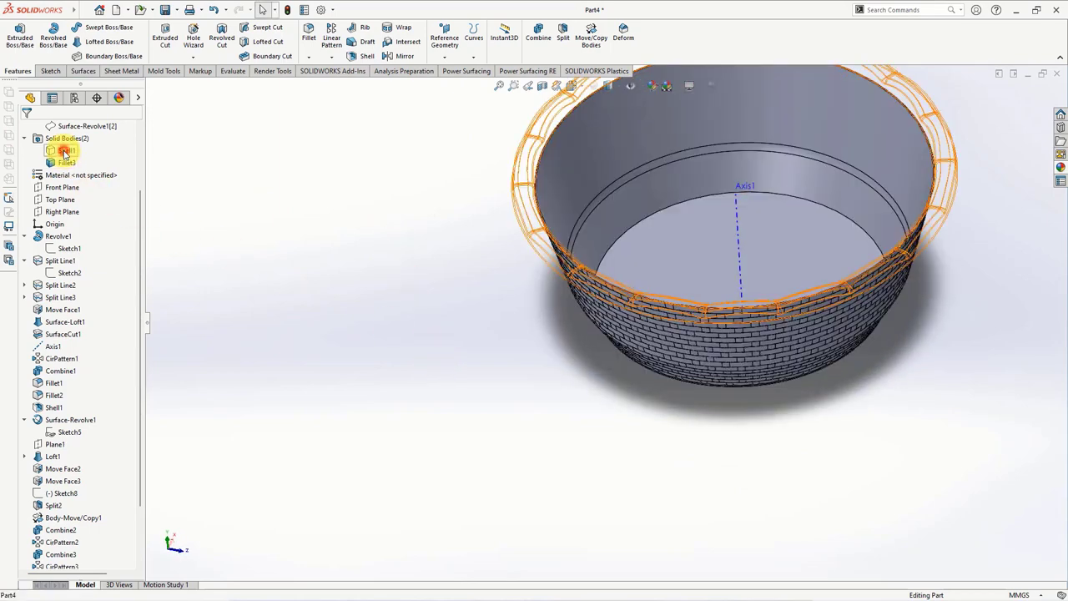
{"action": "left_click", "coordinate": [61, 150]}
{"action": "left_click", "coordinate": [76, 136]}
{"action": "left_click", "coordinate": [320, 219]}
{"action": "middle_click_drag", "start_coordinate": [347, 237], "coordinate": [357, 209]}
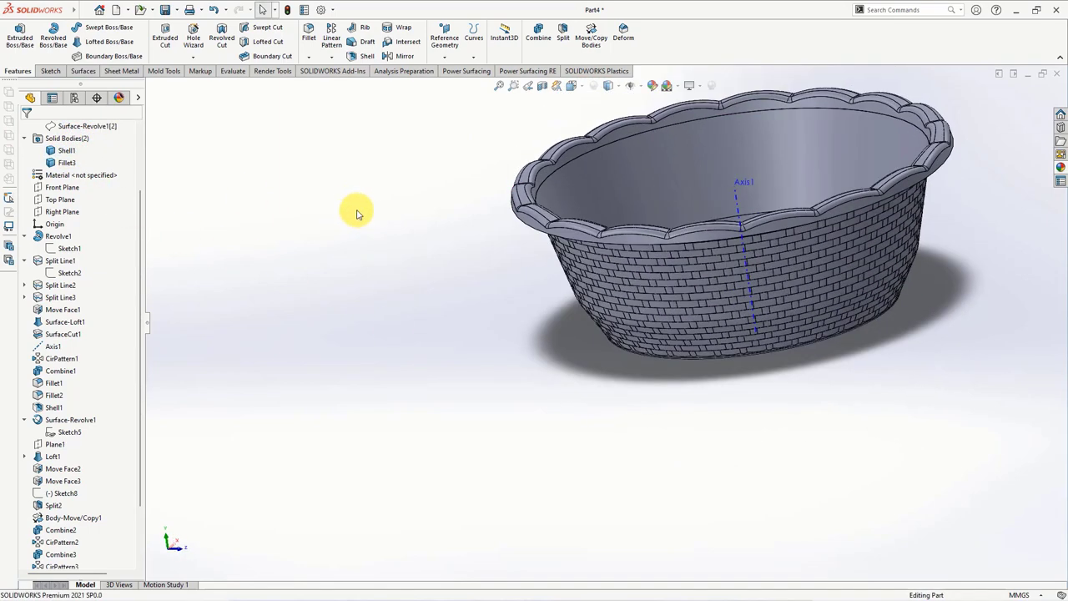
Section the bowl on the Front Plane to inspect the rim, then turn sectioning off.
{"action": "left_click", "coordinate": [542, 87]}
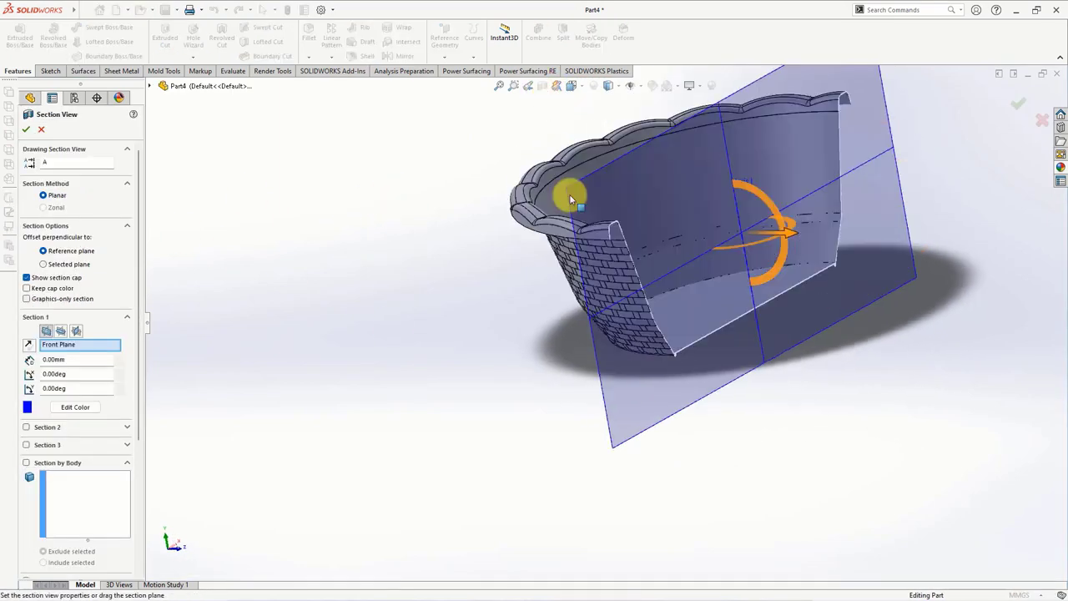
{"action": "left_click", "coordinate": [28, 128]}
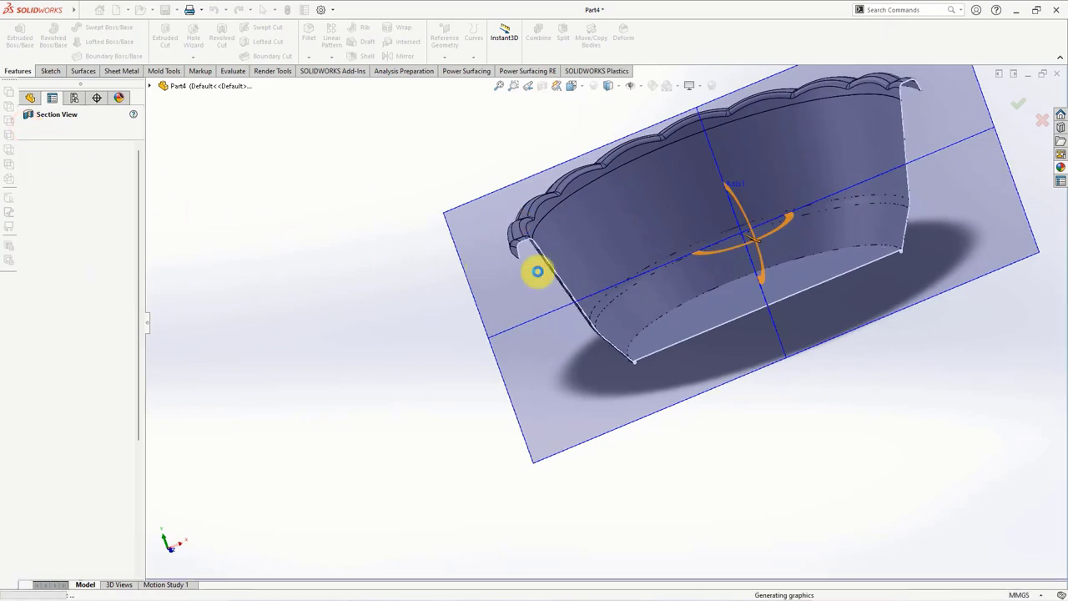
{"action": "scroll", "coordinate": [539, 269], "scroll_direction": "down", "scroll_amount": 3}
{"action": "scroll", "coordinate": [544, 264], "scroll_direction": "down", "scroll_amount": 2}
{"action": "scroll", "coordinate": [540, 270], "scroll_direction": "down", "scroll_amount": 2}
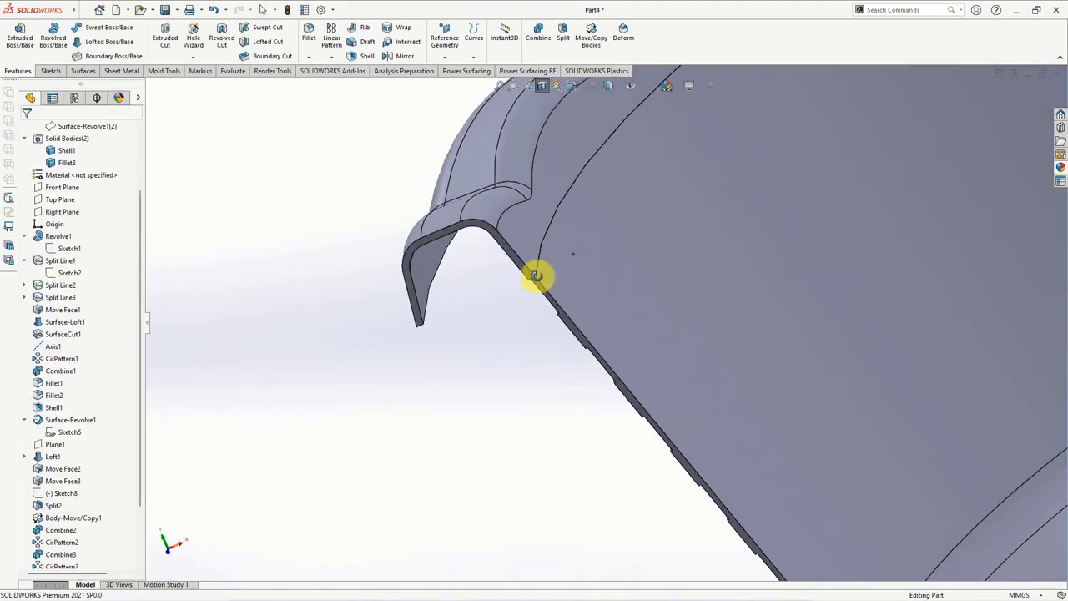
{"action": "scroll", "coordinate": [542, 255], "scroll_direction": "down", "scroll_amount": 2}
{"action": "left_click", "coordinate": [542, 86]}
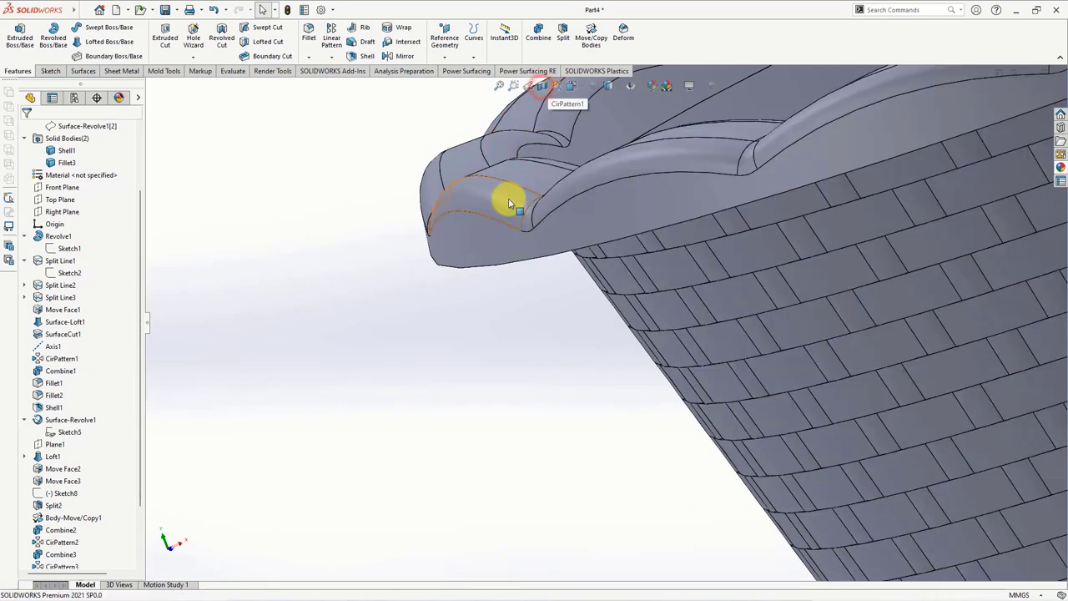
{"action": "scroll", "coordinate": [480, 229], "scroll_direction": "up", "scroll_amount": 4}
{"action": "scroll", "coordinate": [448, 234], "scroll_direction": "up", "scroll_amount": 1}
Try combining Shell1 and Fillet3, then cancel after the zero-thickness geometry error.
{"action": "left_click", "coordinate": [538, 37]}
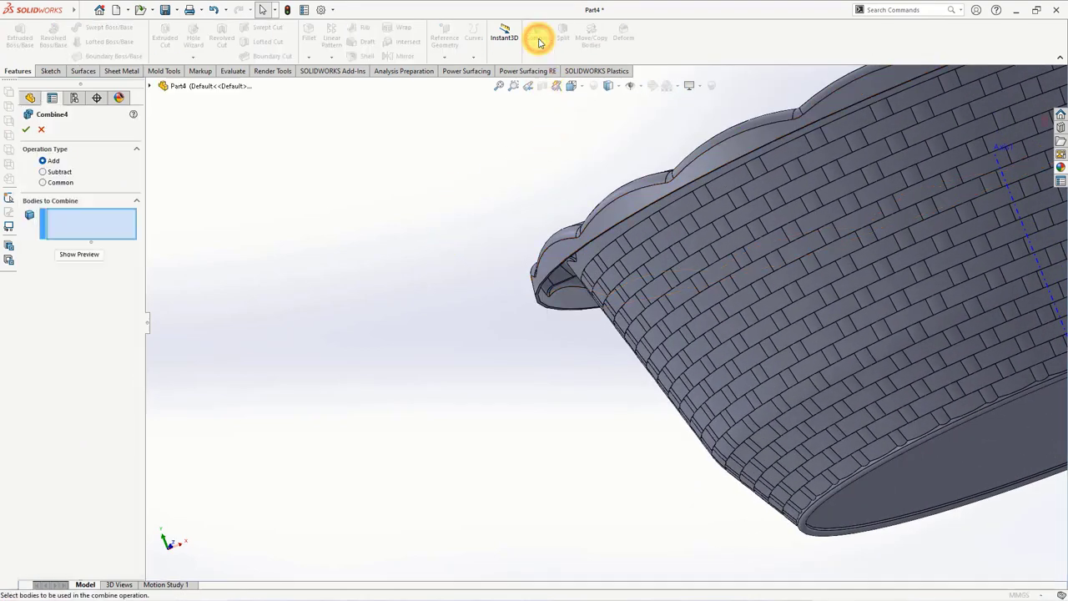
{"action": "left_click", "coordinate": [571, 242]}
{"action": "left_click", "coordinate": [605, 249]}
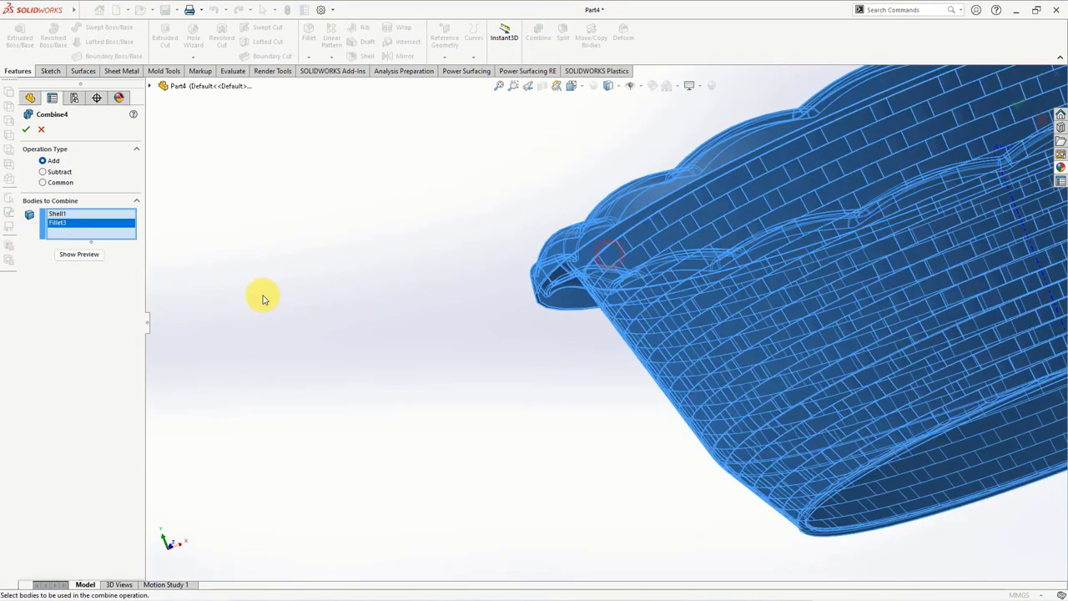
{"action": "left_click", "coordinate": [95, 257]}
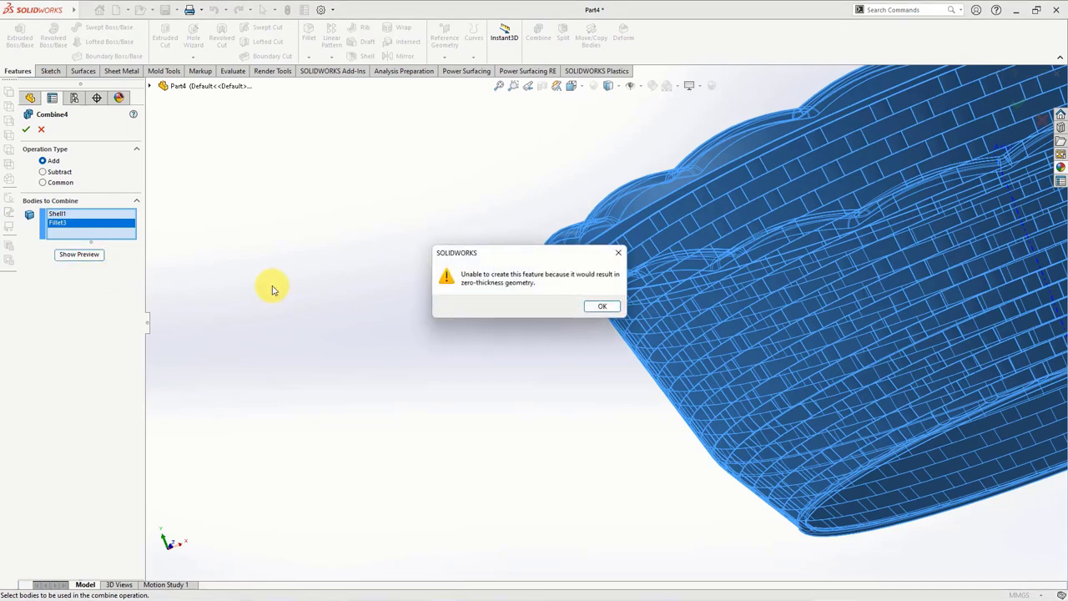
{"action": "left_click", "coordinate": [604, 307]}
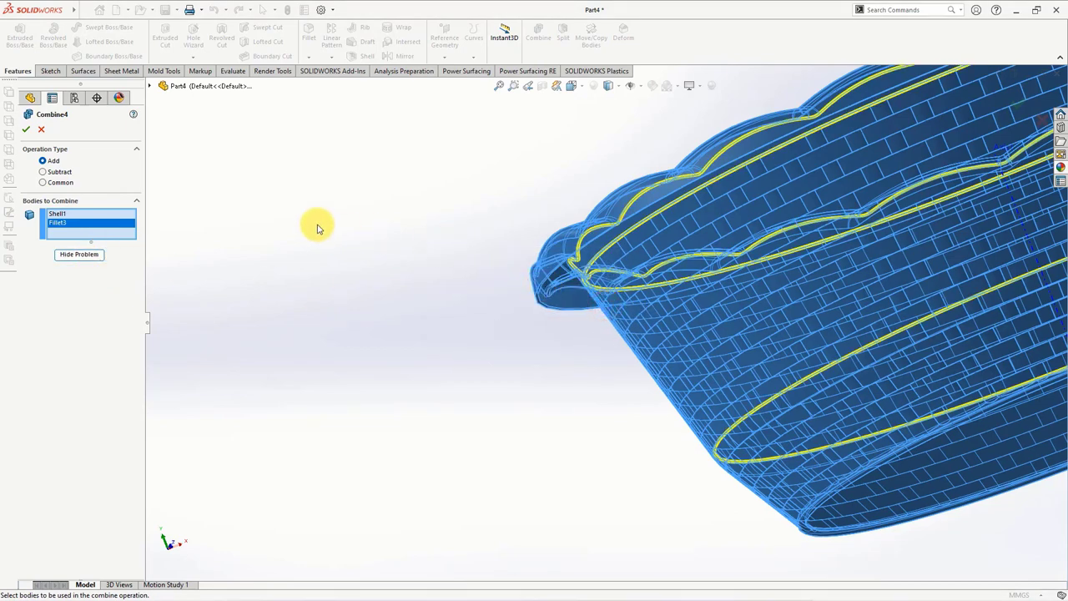
{"action": "left_click", "coordinate": [41, 130]}
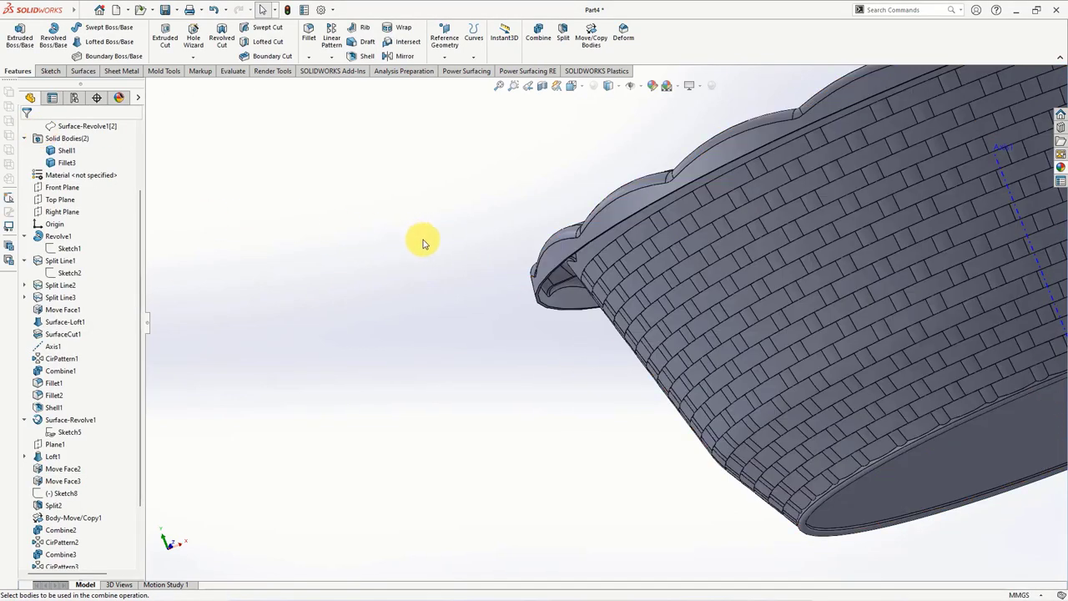
Zoom and orbit closer to inspect a face of the rim body.
{"action": "scroll", "coordinate": [494, 247], "scroll_direction": "down", "scroll_amount": 3}
{"action": "scroll", "coordinate": [655, 278], "scroll_direction": "down", "scroll_amount": 3}
{"action": "left_click", "coordinate": [706, 257]}
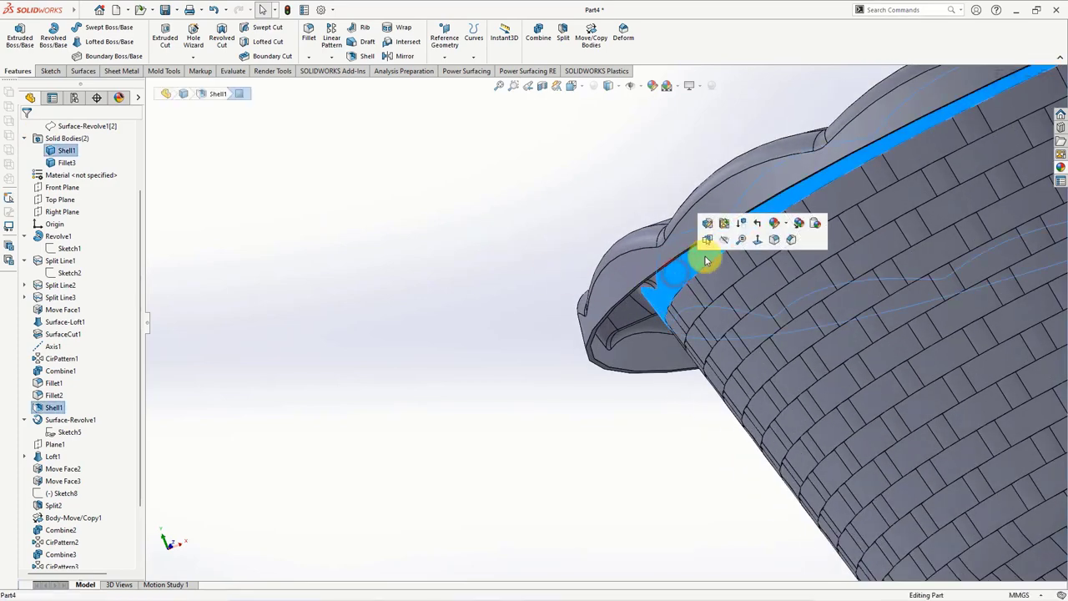
{"action": "scroll", "coordinate": [581, 247], "scroll_direction": "down", "scroll_amount": 3}
{"action": "mouse_move", "coordinate": [580, 247]}
{"action": "middle_mouse_down"}
{"action": "mouse_move", "coordinate": [631, 329]}
{"action": "mouse_move", "coordinate": [579, 309]}
{"action": "middle_mouse_up"}
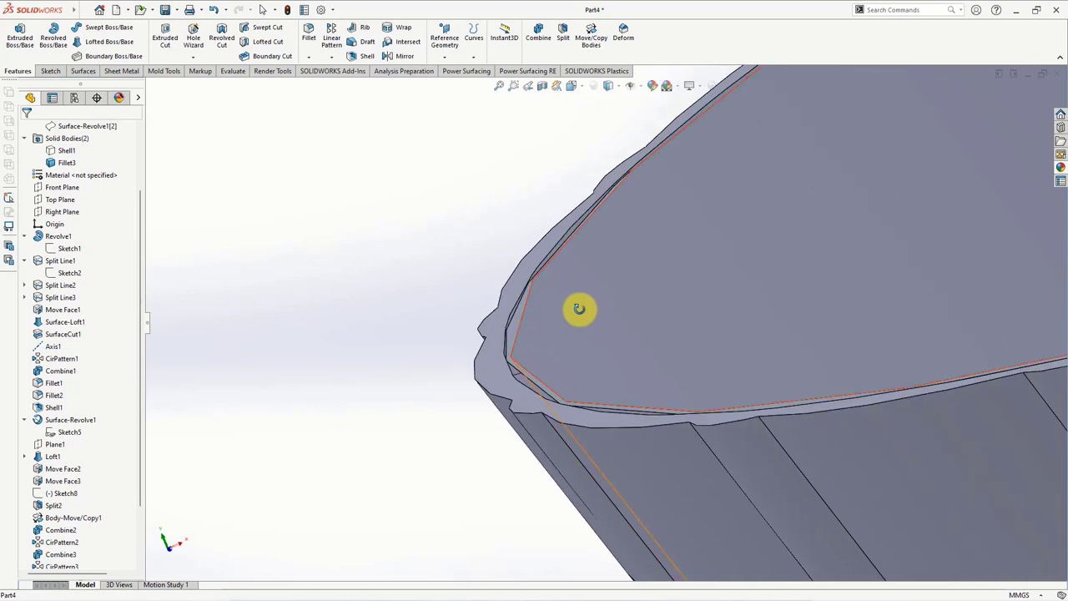
{"action": "middle_click_drag", "start_coordinate": [547, 340], "coordinate": [527, 335]}
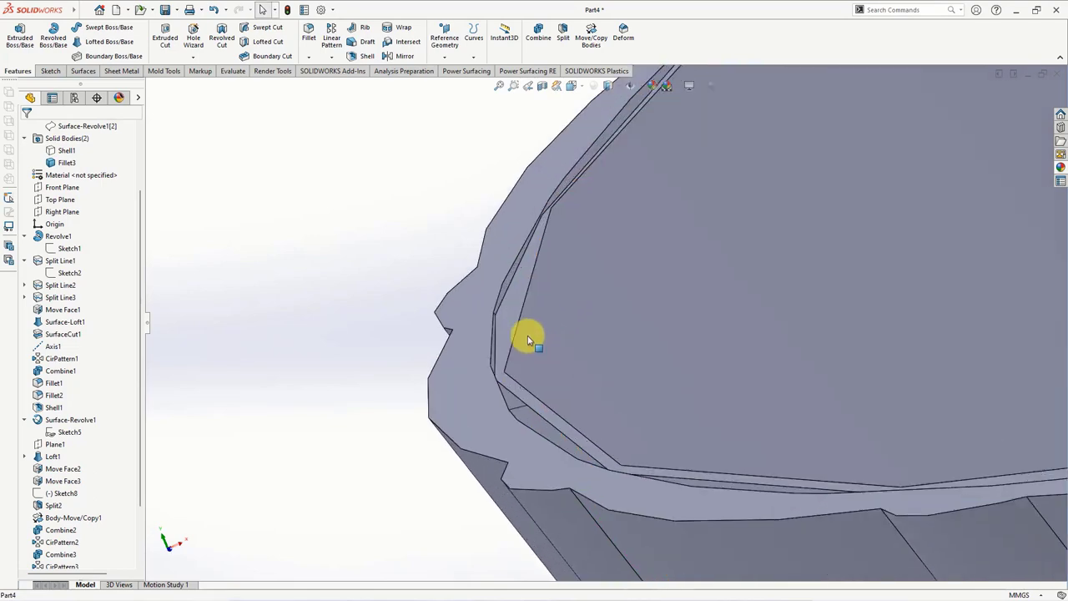
{"action": "scroll", "coordinate": [517, 348], "scroll_direction": "down", "scroll_amount": 3}
Hide the Fillet3 body and show Shell1 to expose the bowl's cross-section.
{"action": "left_click", "coordinate": [67, 162]}
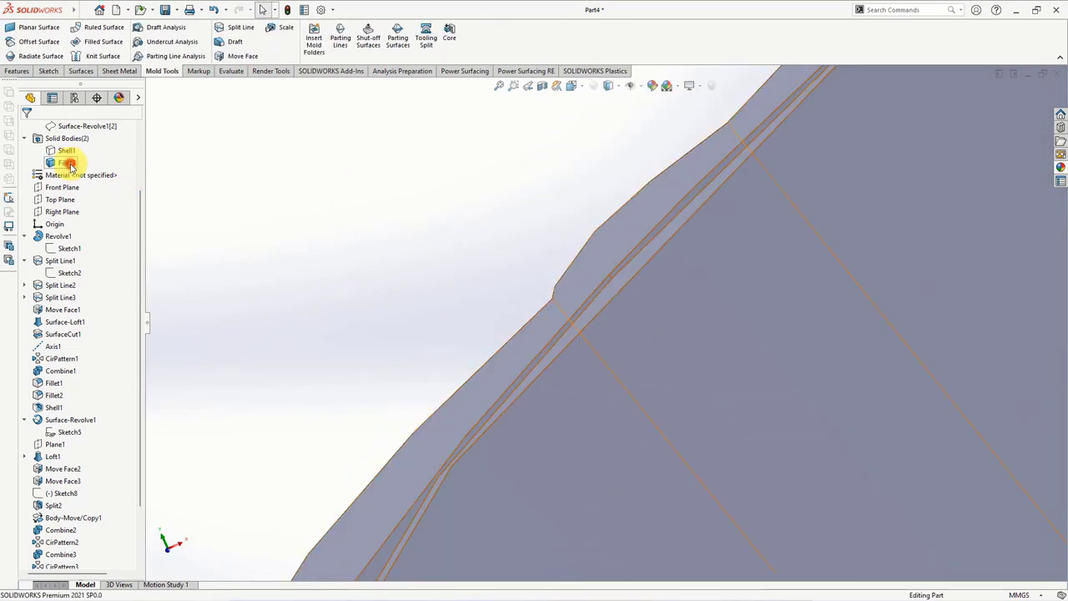
{"action": "left_click", "coordinate": [66, 137]}
{"action": "left_click", "coordinate": [67, 149]}
{"action": "left_click", "coordinate": [65, 139]}
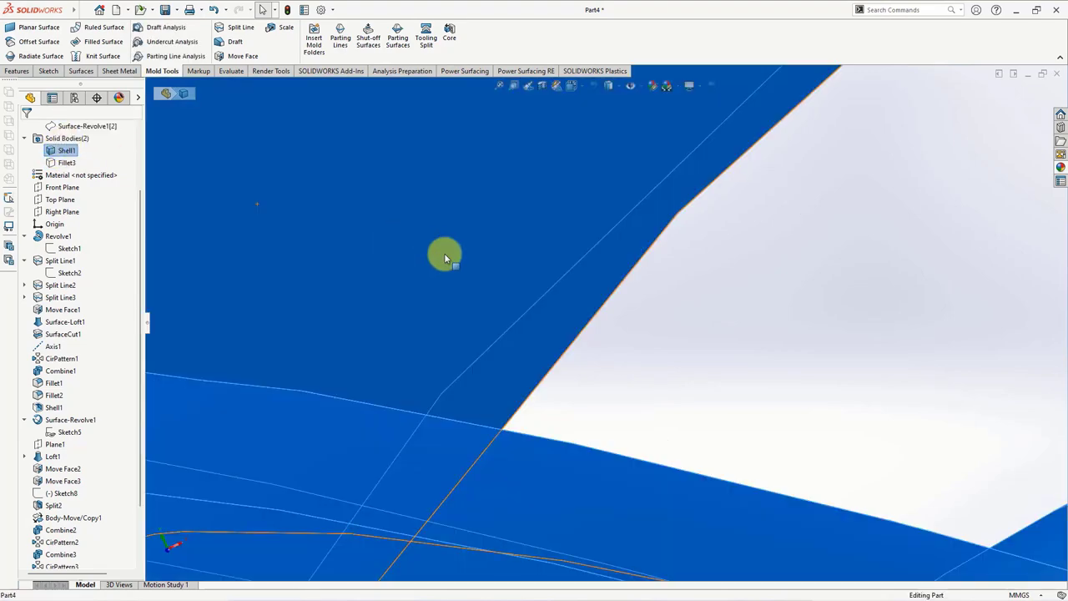
{"action": "scroll", "coordinate": [444, 253], "scroll_direction": "up", "scroll_amount": 3}
{"action": "scroll", "coordinate": [500, 284], "scroll_direction": "up", "scroll_amount": 3}
{"action": "scroll", "coordinate": [376, 283], "scroll_direction": "down", "scroll_amount": 2}
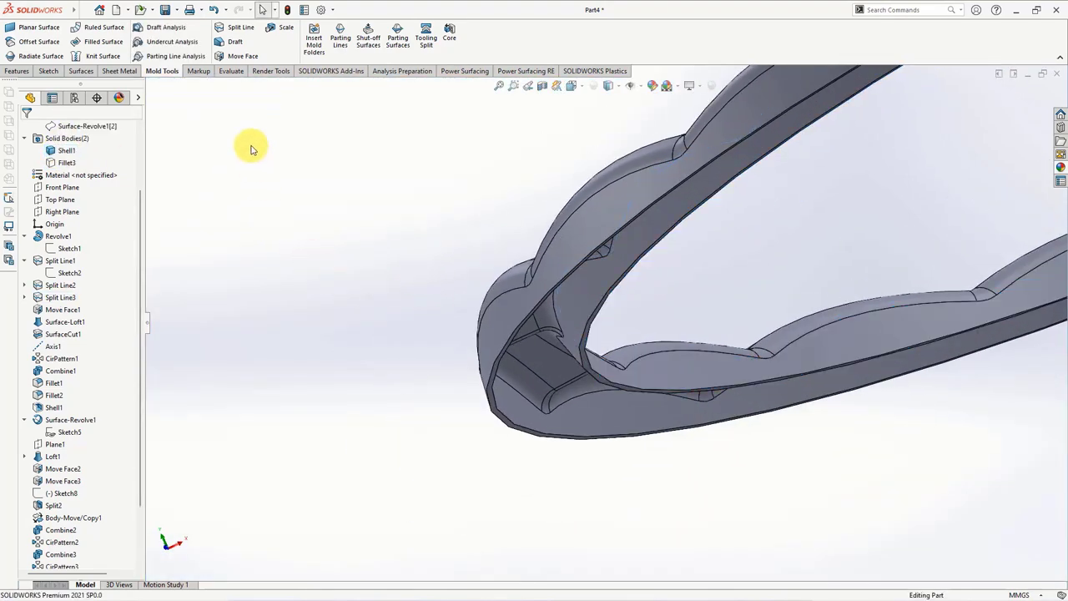
Offset the inner rim face by 0.10mm with Move Face.
{"action": "left_click", "coordinate": [234, 57]}
{"action": "scroll", "coordinate": [560, 344], "scroll_direction": "down", "scroll_amount": 3}
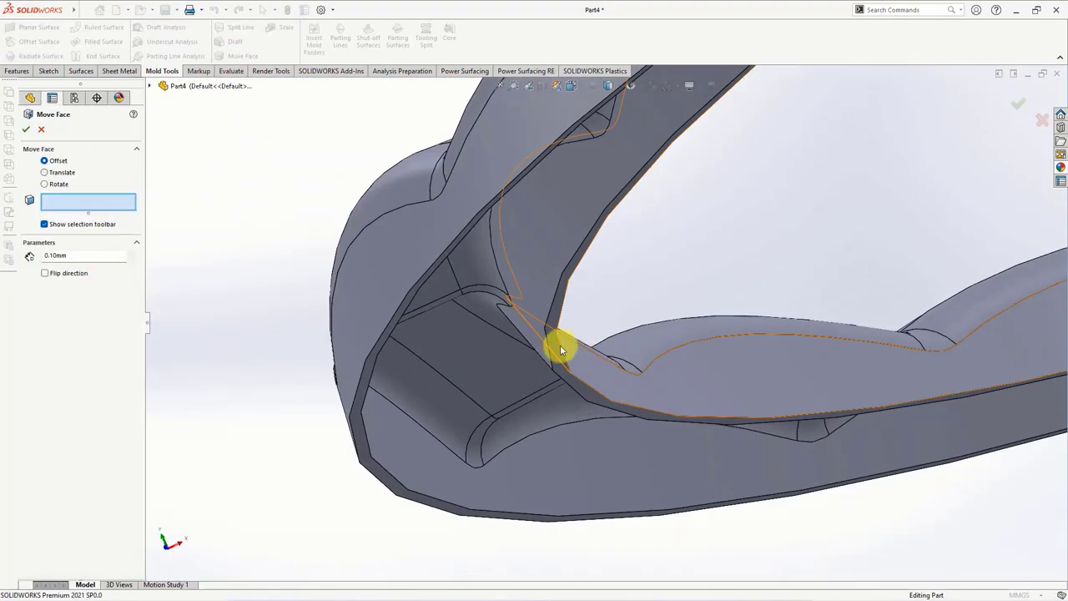
{"action": "left_click", "coordinate": [552, 352]}
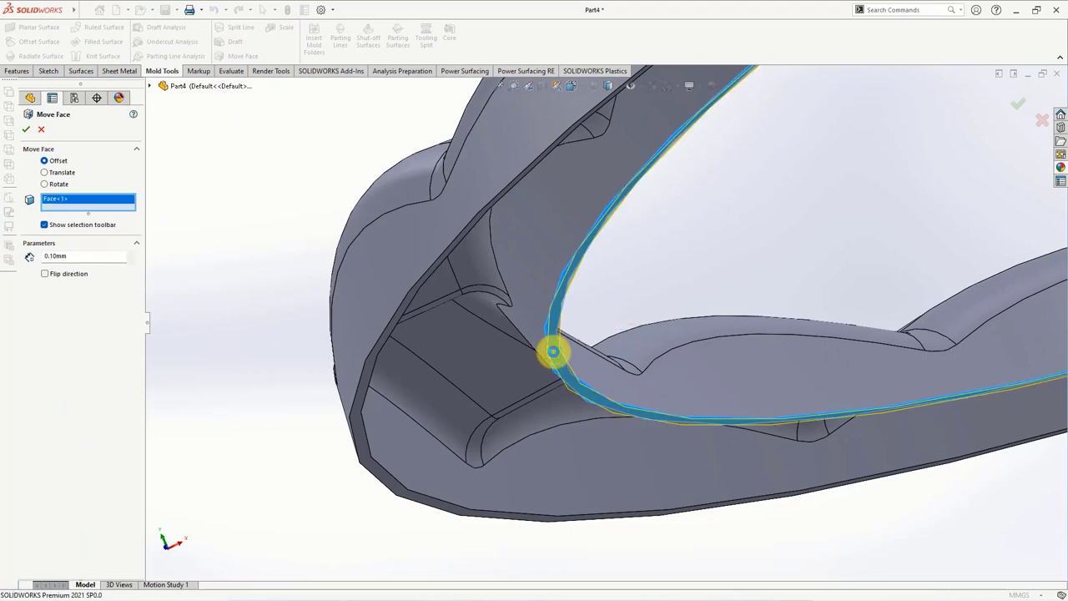
{"action": "key", "text": "Return"}
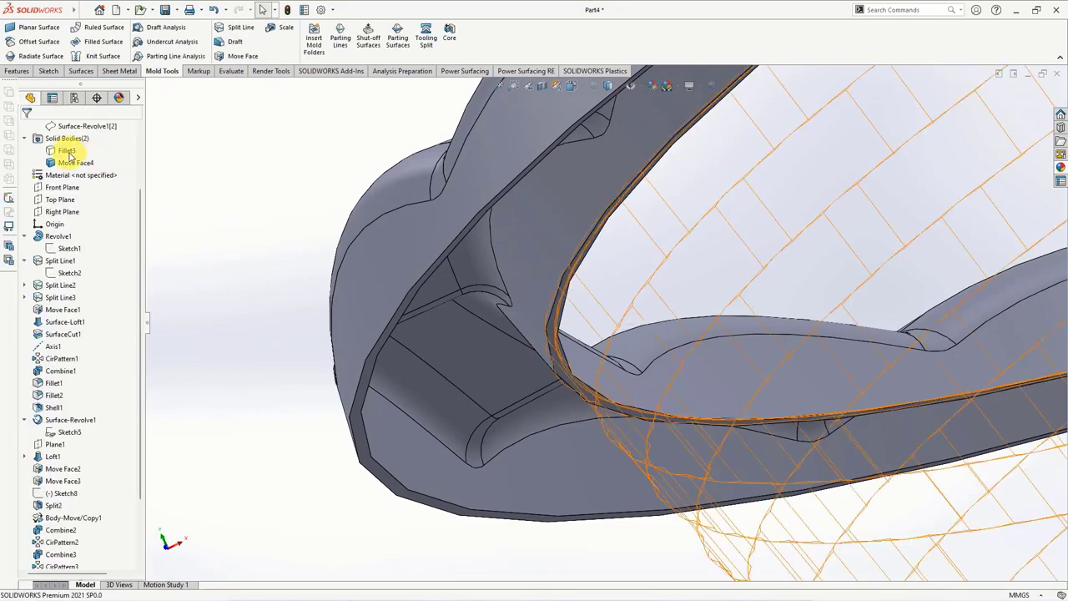
Show the Fillet3 body again and clear the body selection.
{"action": "left_click", "coordinate": [73, 148]}
{"action": "left_click", "coordinate": [79, 136]}
{"action": "left_click", "coordinate": [285, 214]}
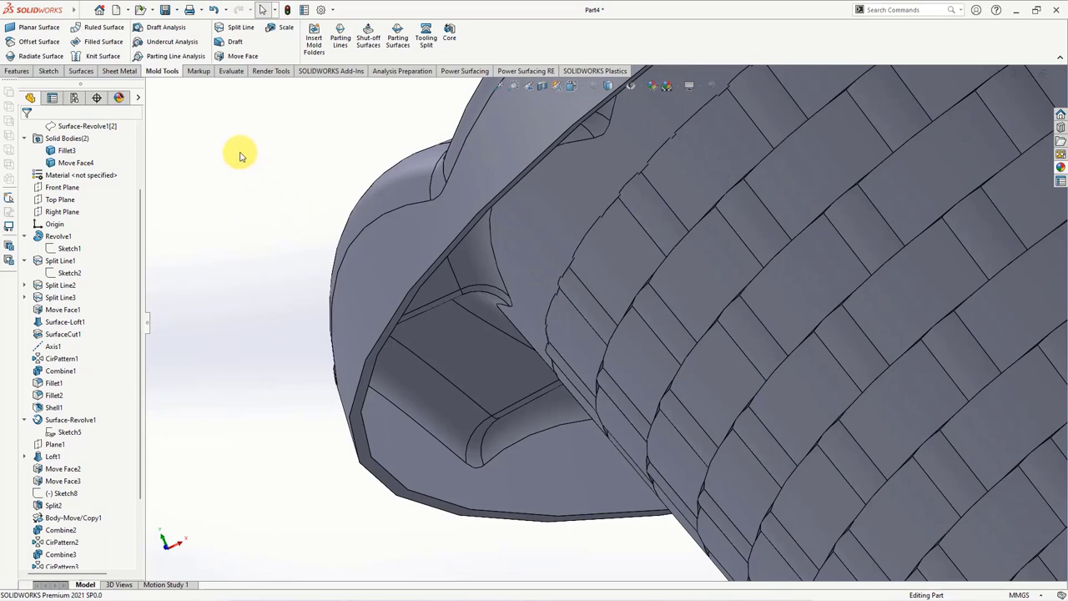
{"action": "left_click", "coordinate": [16, 70]}
Add Move Face4 and Fillet3 together into the single solid Combine4.
{"action": "left_click", "coordinate": [536, 39]}
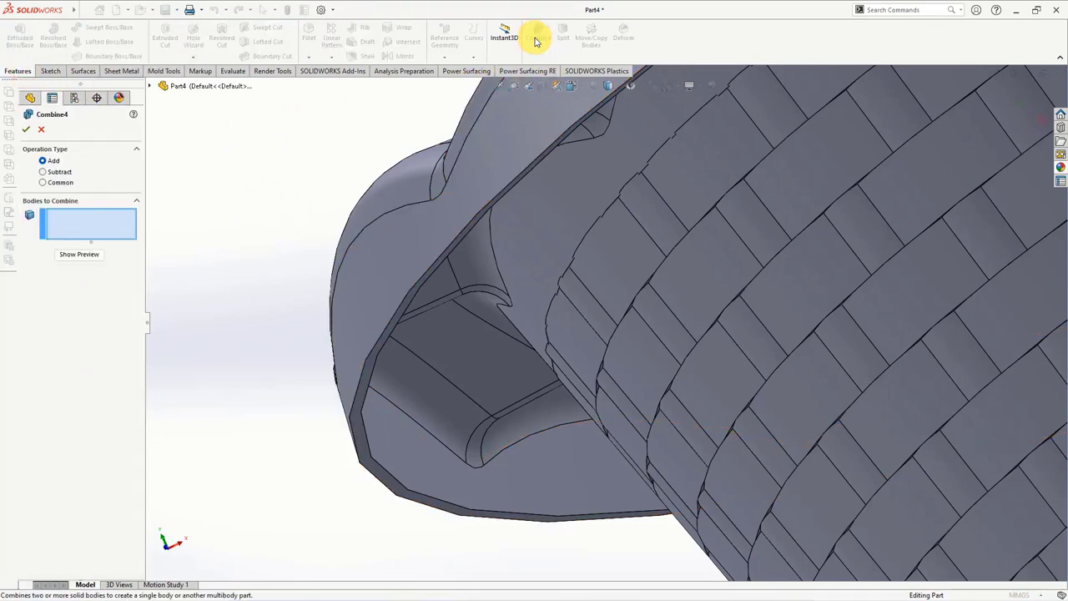
{"action": "left_click", "coordinate": [528, 152]}
{"action": "left_click", "coordinate": [612, 260]}
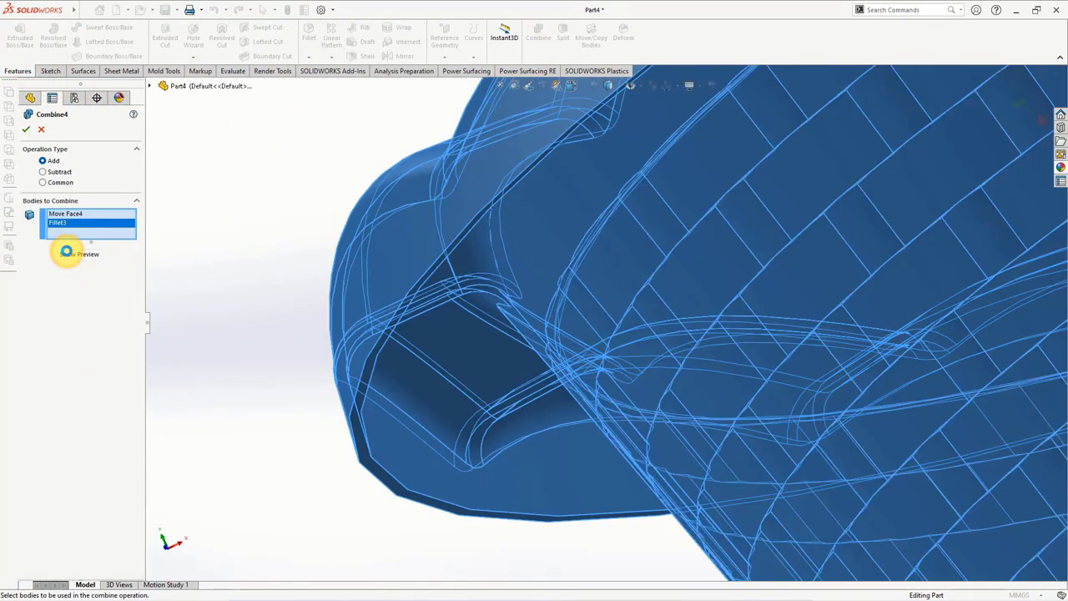
{"action": "left_click", "coordinate": [66, 252]}
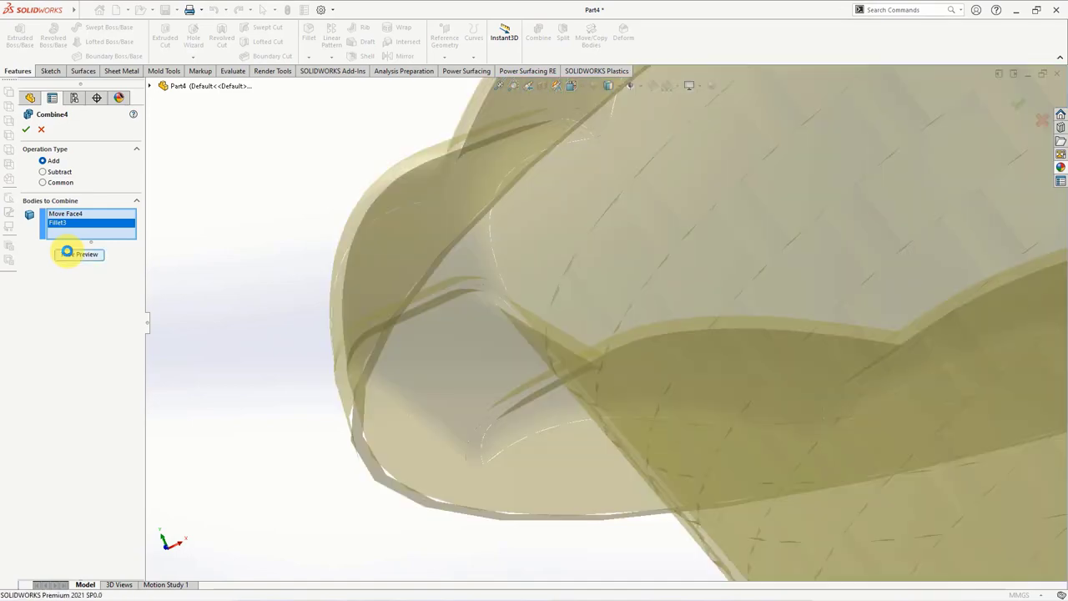
{"action": "left_click", "coordinate": [27, 130]}
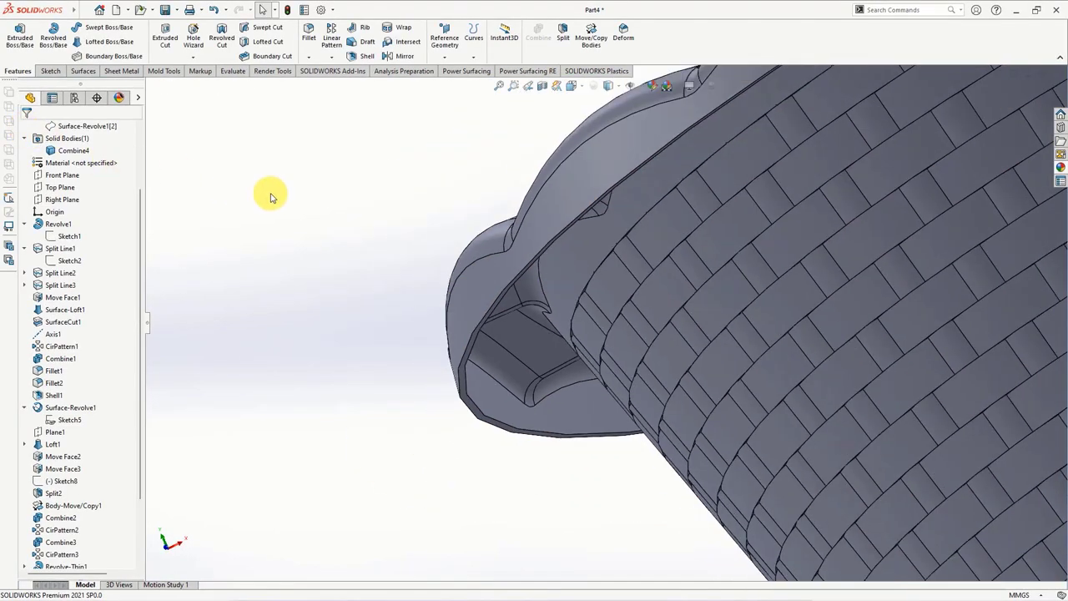
{"action": "mouse_move", "coordinate": [271, 197]}
{"action": "middle_mouse_down"}
{"action": "mouse_move", "coordinate": [315, 262]}
{"action": "mouse_move", "coordinate": [310, 279]}
{"action": "mouse_move", "coordinate": [350, 284]}
{"action": "mouse_move", "coordinate": [391, 344]}
{"action": "mouse_move", "coordinate": [405, 327]}
{"action": "mouse_move", "coordinate": [405, 179]}
{"action": "middle_mouse_up"}
{"action": "scroll", "coordinate": [579, 250], "scroll_direction": "down", "scroll_amount": 2}
{"action": "scroll", "coordinate": [582, 250], "scroll_direction": "down", "scroll_amount": 2}
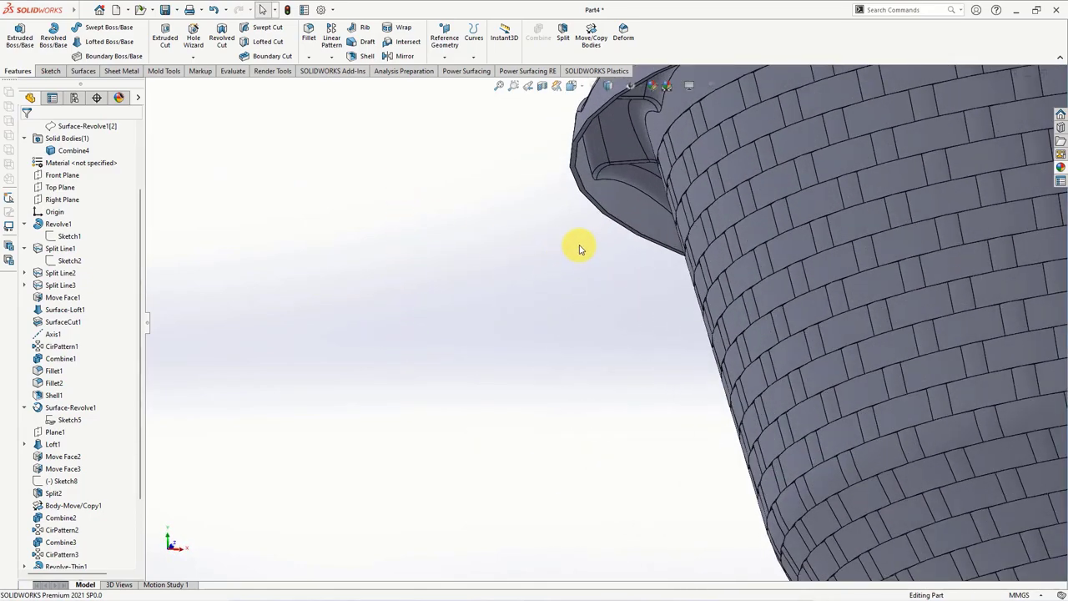
{"action": "scroll", "coordinate": [579, 245], "scroll_direction": "down", "scroll_amount": 2}
Sketch a 0.80mm offset of the bowl's outer bottom edge and begin an extruded boss.
{"action": "left_click", "coordinate": [586, 171]}
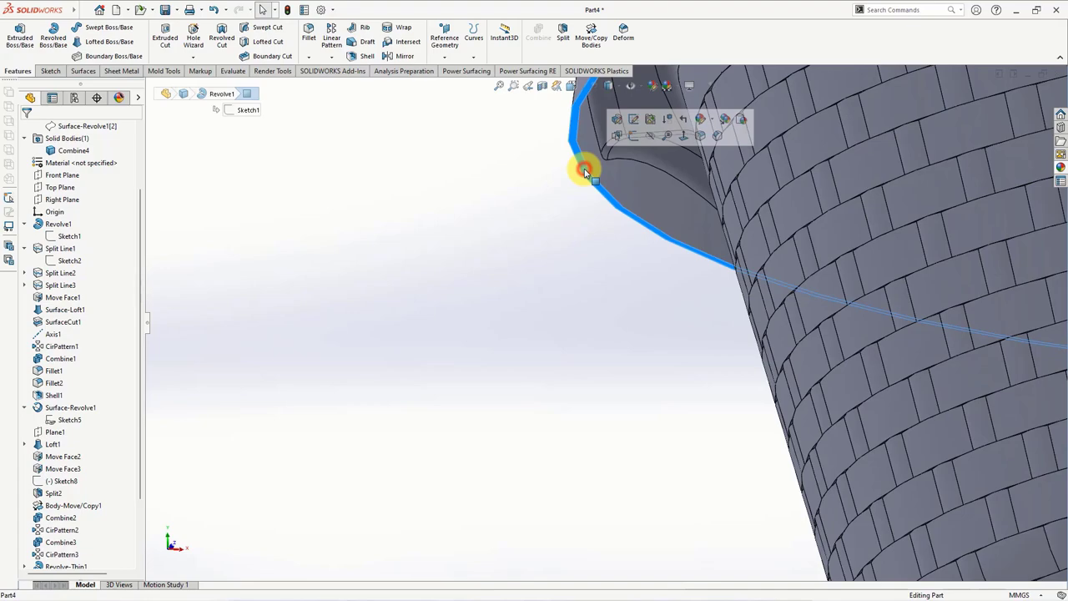
{"action": "left_click", "coordinate": [632, 136]}
{"action": "scroll", "coordinate": [384, 357], "scroll_direction": "down", "scroll_amount": 3}
{"action": "scroll", "coordinate": [387, 357], "scroll_direction": "down", "scroll_amount": 2}
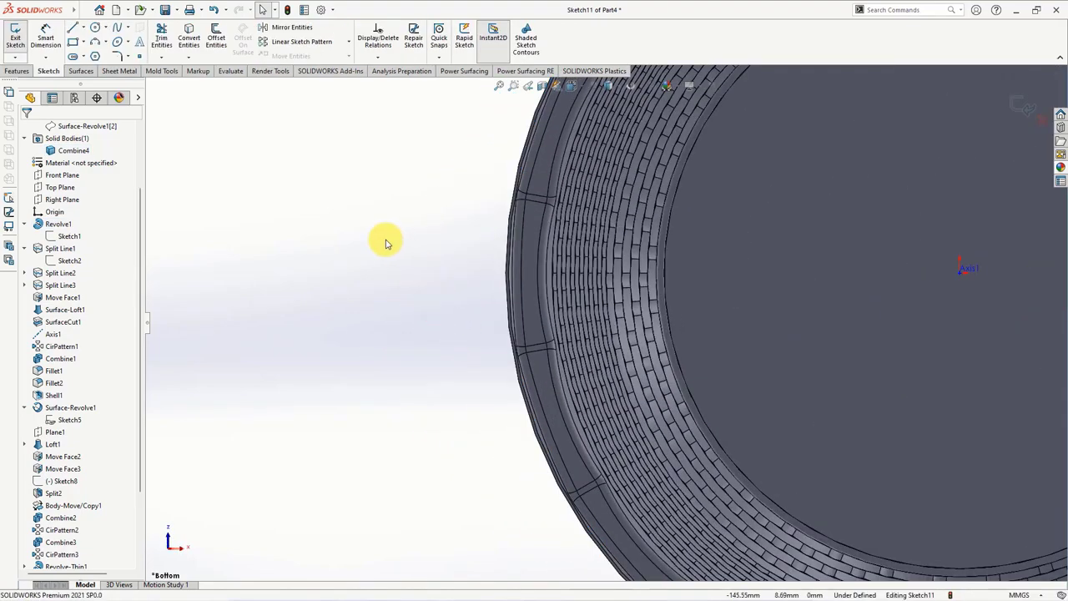
{"action": "left_click", "coordinate": [214, 38]}
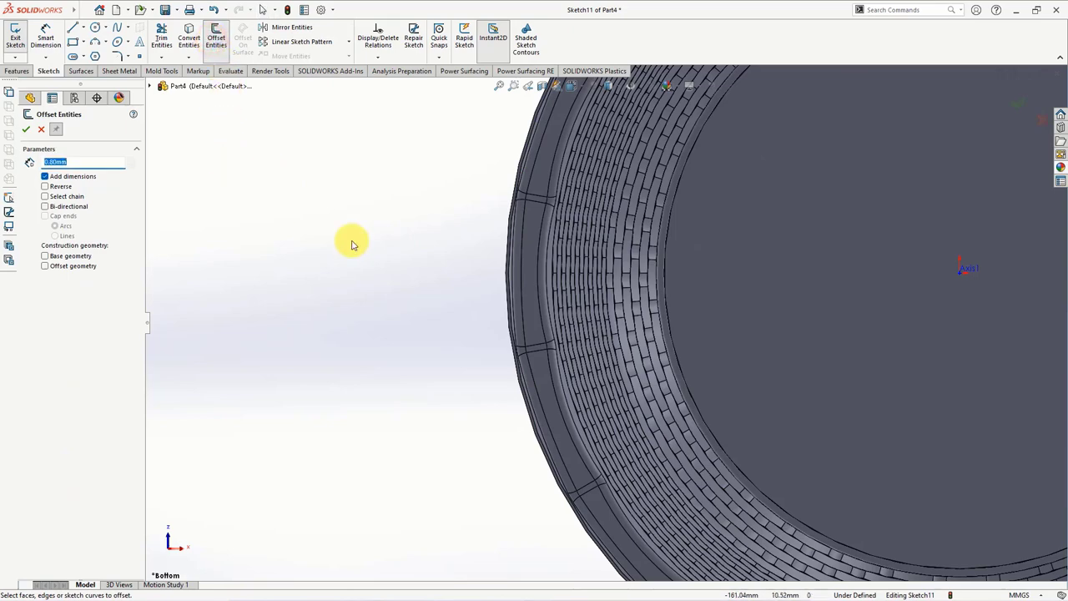
{"action": "scroll", "coordinate": [496, 267], "scroll_direction": "down", "scroll_amount": 2}
{"action": "left_click", "coordinate": [484, 264]}
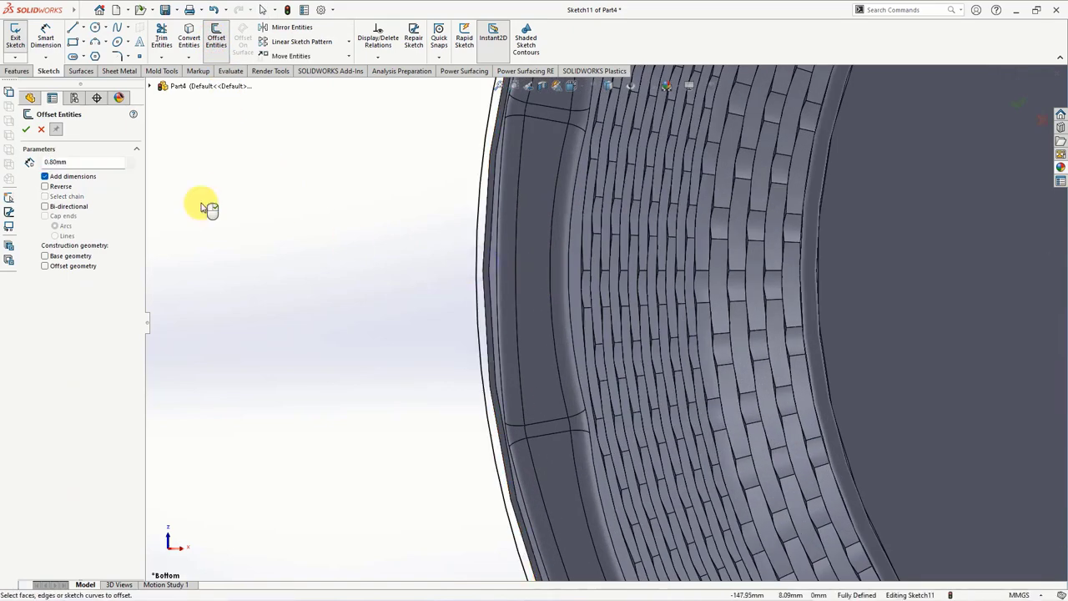
{"action": "left_click", "coordinate": [26, 130]}
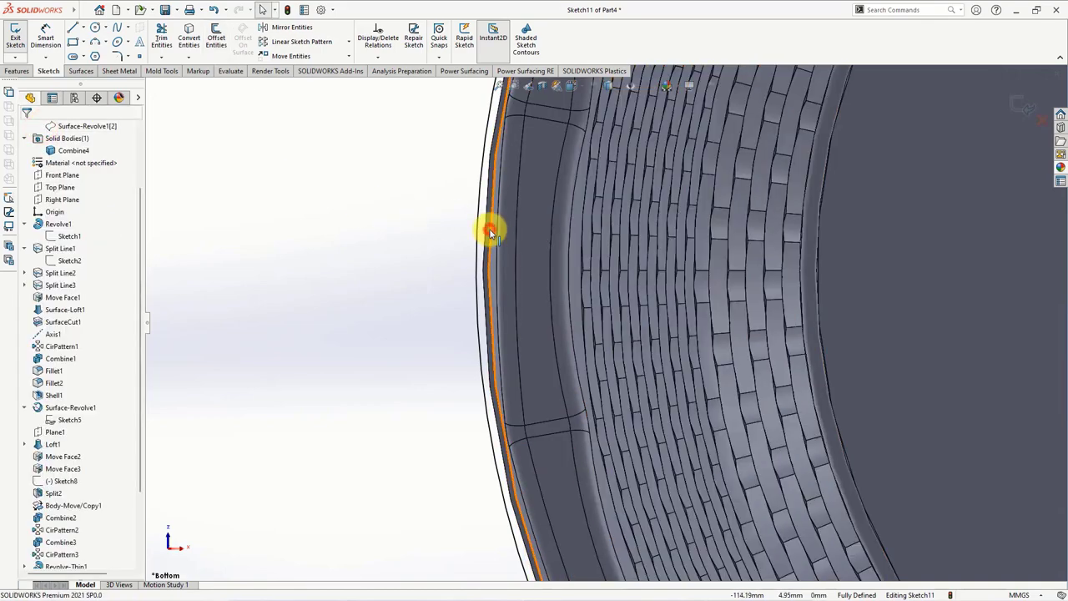
{"action": "left_click", "coordinate": [17, 71]}
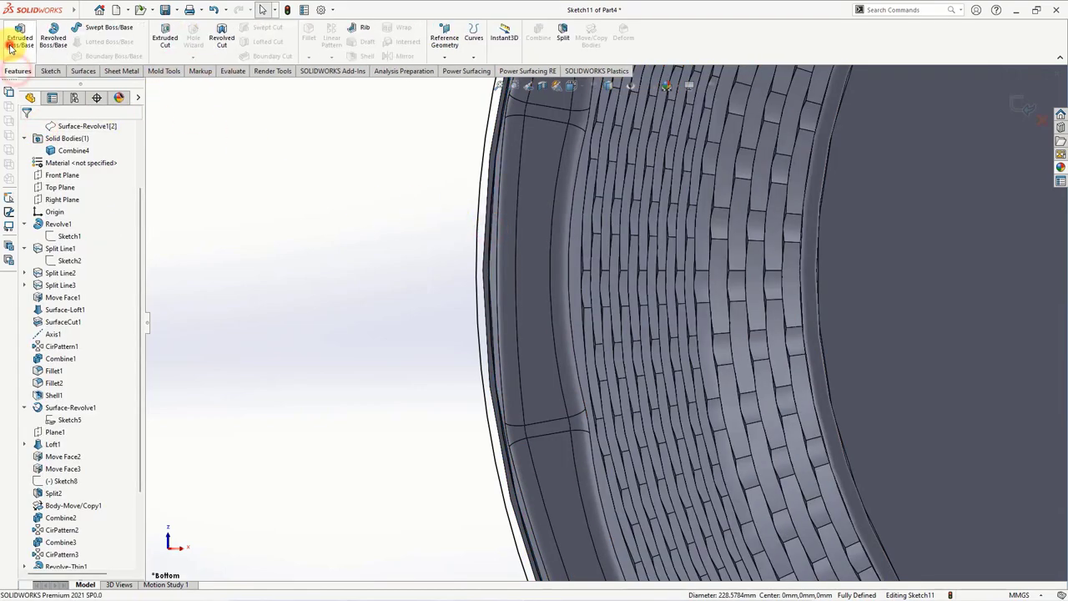
{"action": "left_click", "coordinate": [19, 35]}
Extrude the offset ring reversed, 1.00mm Blind with 2.00° draft, merged into the bowl.
{"action": "mouse_move", "coordinate": [397, 245]}
{"action": "middle_mouse_down"}
{"action": "mouse_move", "coordinate": [437, 408]}
{"action": "mouse_move", "coordinate": [227, 335]}
{"action": "middle_mouse_up"}
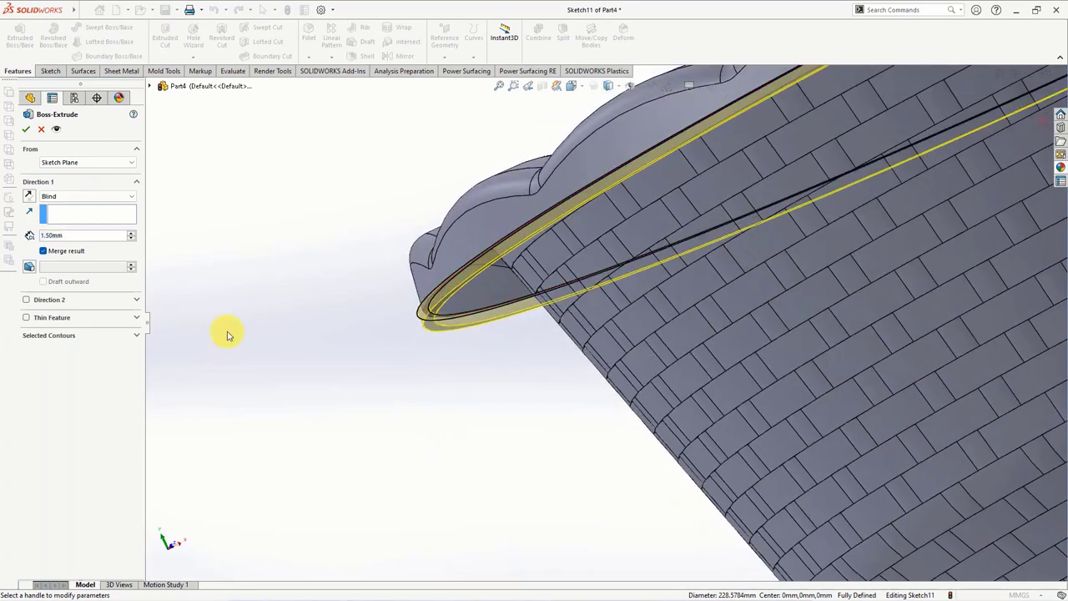
{"action": "left_click", "coordinate": [28, 196]}
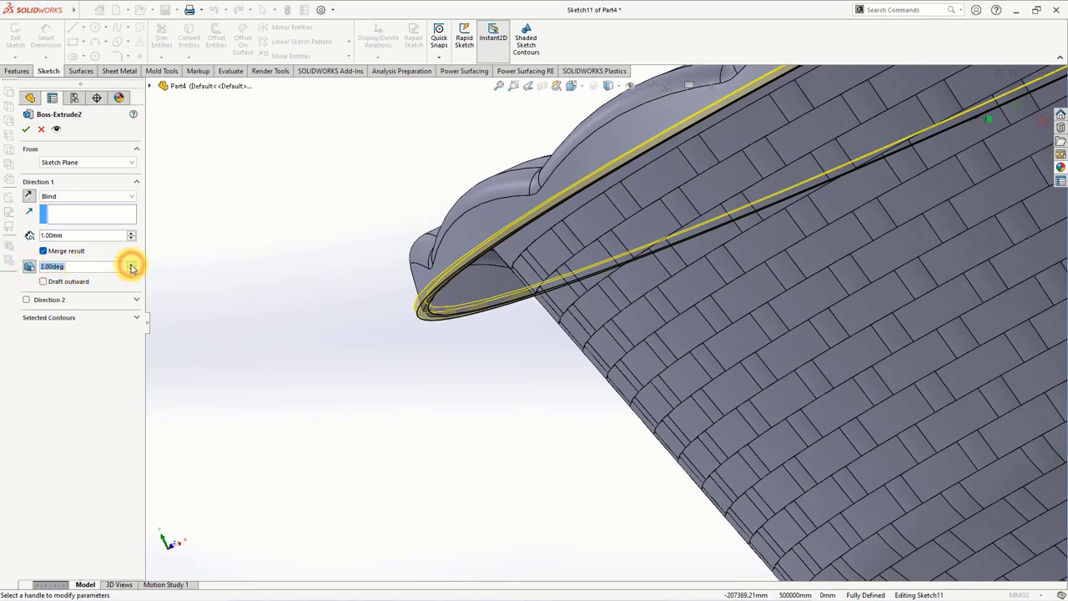
{"action": "left_click", "coordinate": [26, 131]}
{"action": "left_click", "coordinate": [25, 131]}
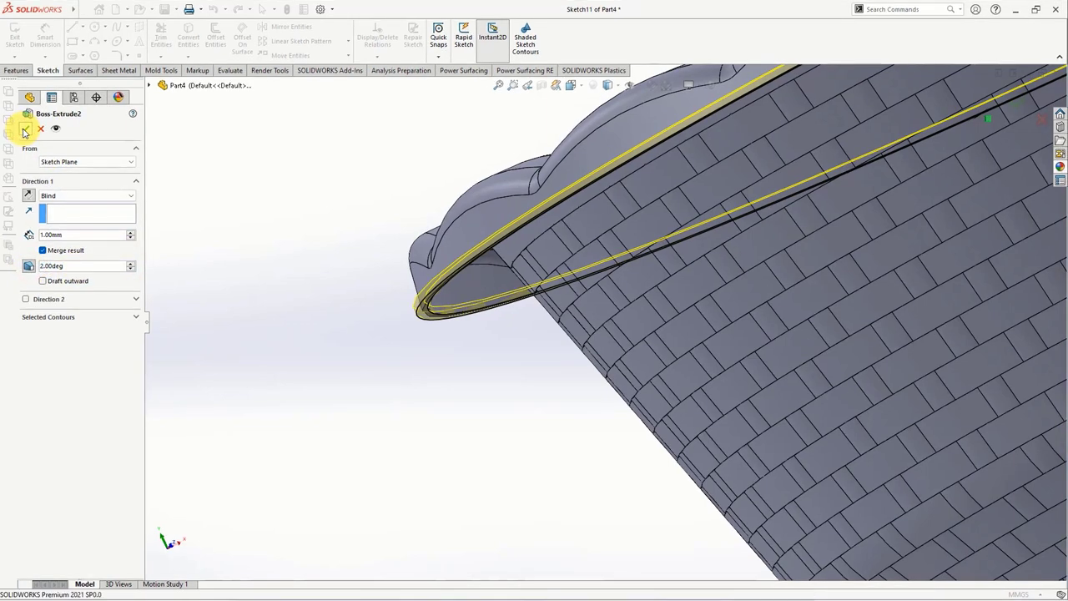
{"action": "mouse_move", "coordinate": [281, 240]}
{"action": "middle_mouse_down"}
{"action": "mouse_move", "coordinate": [391, 241]}
{"action": "mouse_move", "coordinate": [430, 301]}
{"action": "middle_mouse_up"}
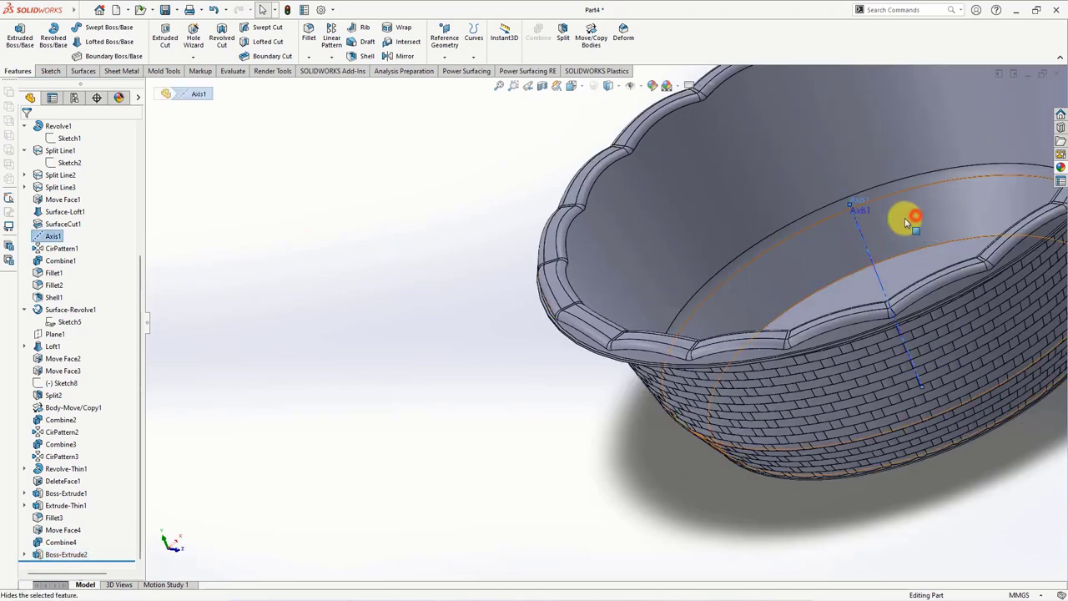
{"action": "left_click", "coordinate": [162, 71]}
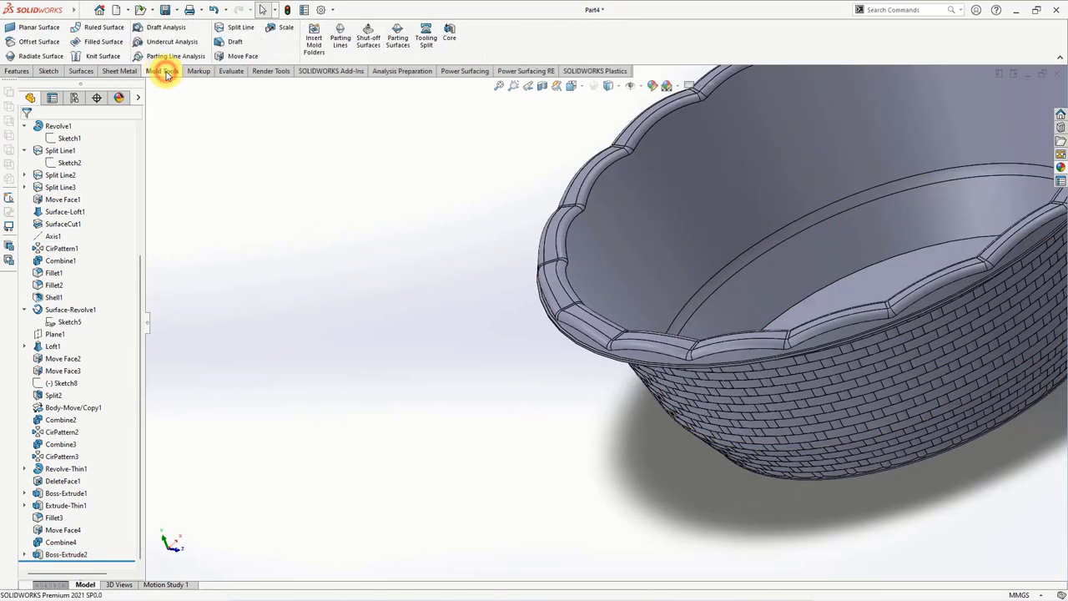
{"action": "left_click", "coordinate": [143, 28]}
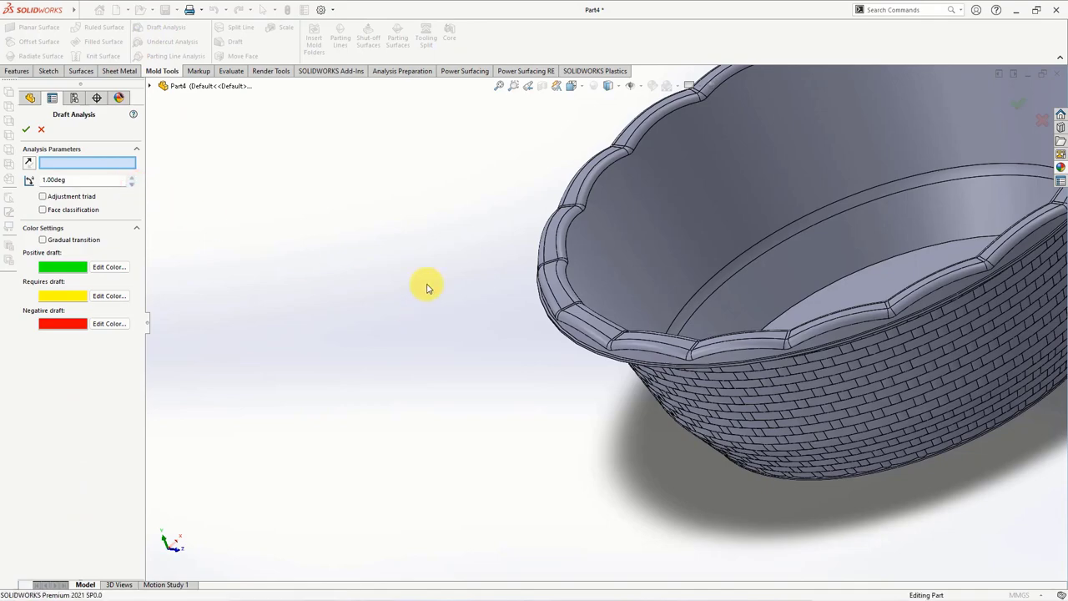
{"action": "mouse_move", "coordinate": [427, 288]}
{"action": "middle_mouse_down"}
{"action": "mouse_move", "coordinate": [543, 295]}
{"action": "mouse_move", "coordinate": [558, 274]}
{"action": "middle_mouse_up"}
{"action": "left_click", "coordinate": [558, 274]}
{"action": "scroll", "coordinate": [509, 283], "scroll_direction": "up", "scroll_amount": 3}
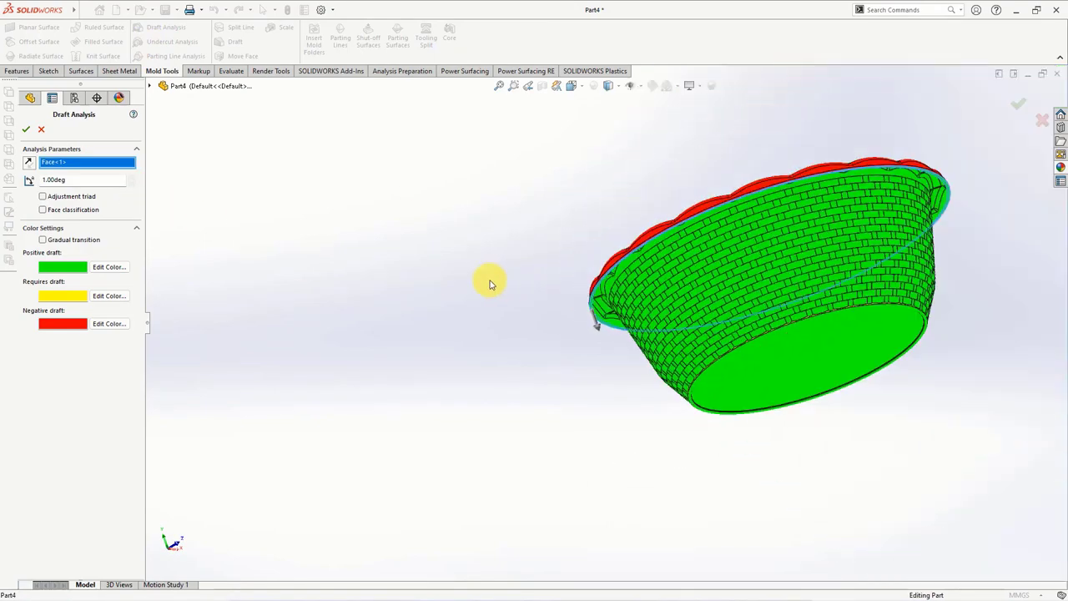
{"action": "mouse_move", "coordinate": [490, 284]}
{"action": "middle_mouse_down"}
{"action": "mouse_move", "coordinate": [438, 157]}
{"action": "mouse_move", "coordinate": [448, 331]}
{"action": "mouse_move", "coordinate": [318, 341]}
{"action": "middle_mouse_up"}
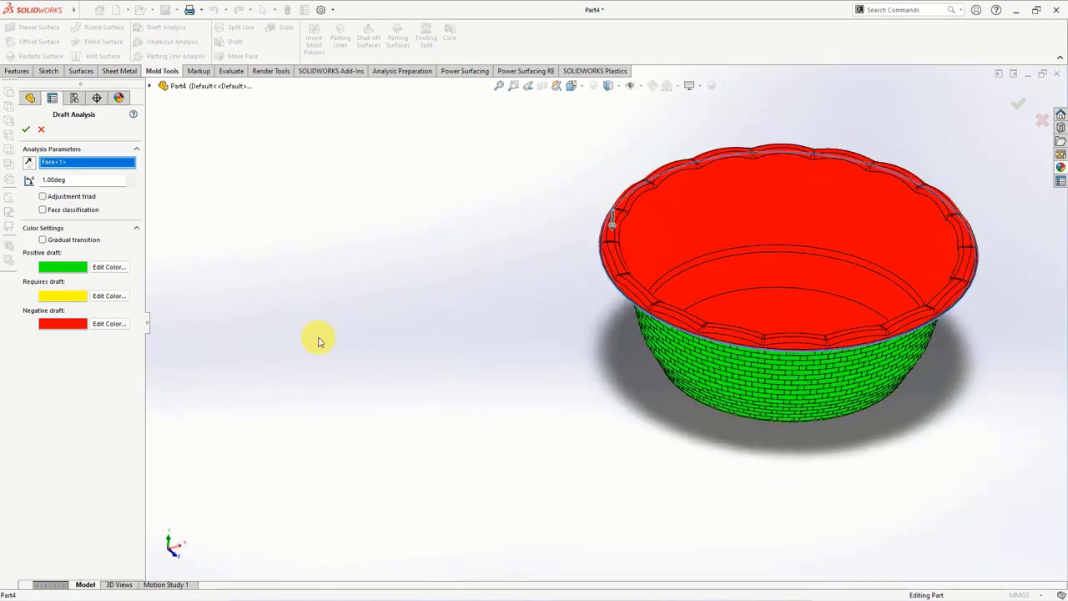
{"action": "left_click", "coordinate": [40, 131]}
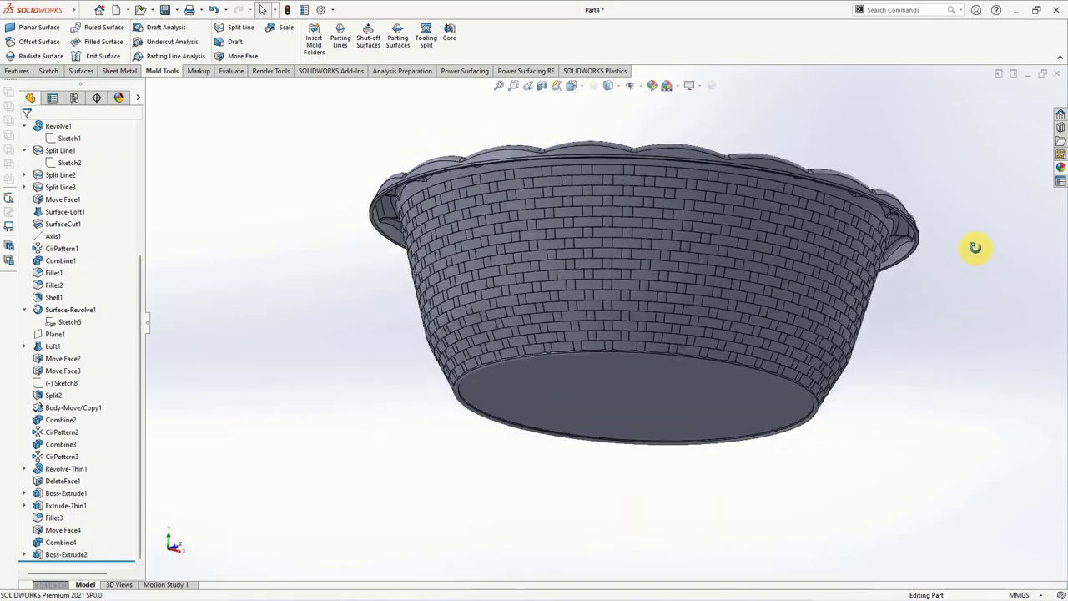